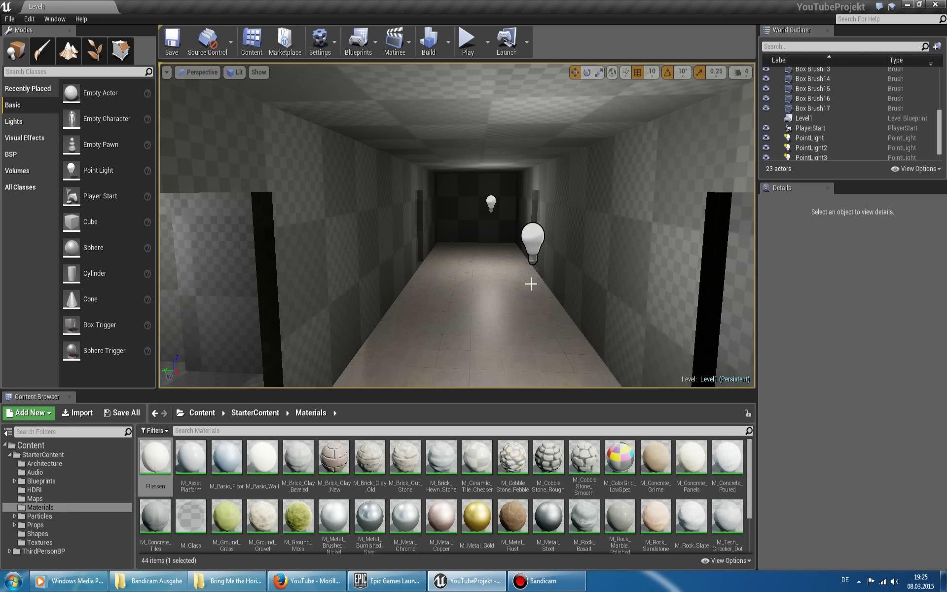
# Fly the view down the corridor and select the corridor floor brush.
pyautogui.moveTo(492, 246); pyautogui.dragTo(499, 257, button='right')
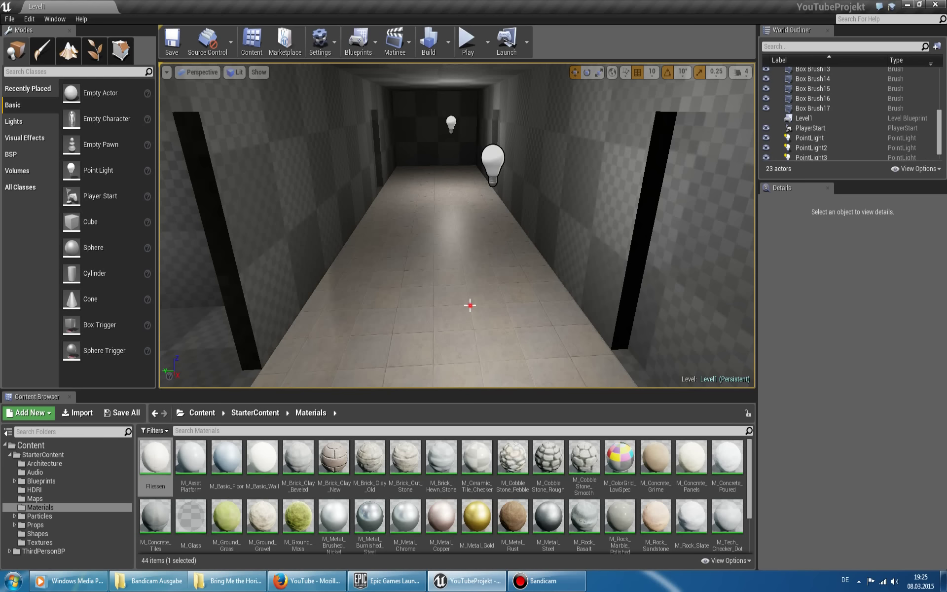
pyautogui.click(490, 299)
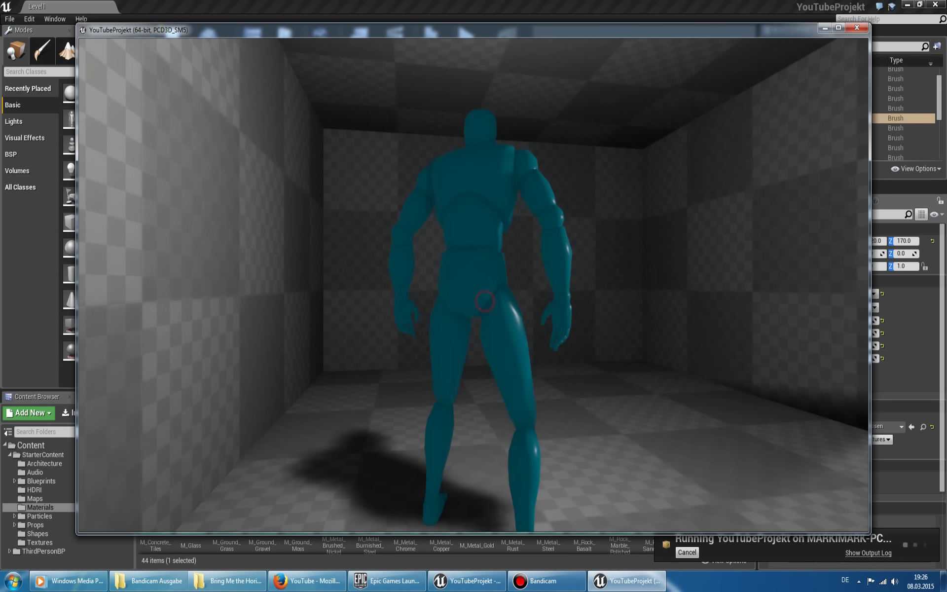
# Walk the character through the doorway, then close the game window and tilt the view to the floor.
pyautogui.press('w')
pyautogui.press('w')
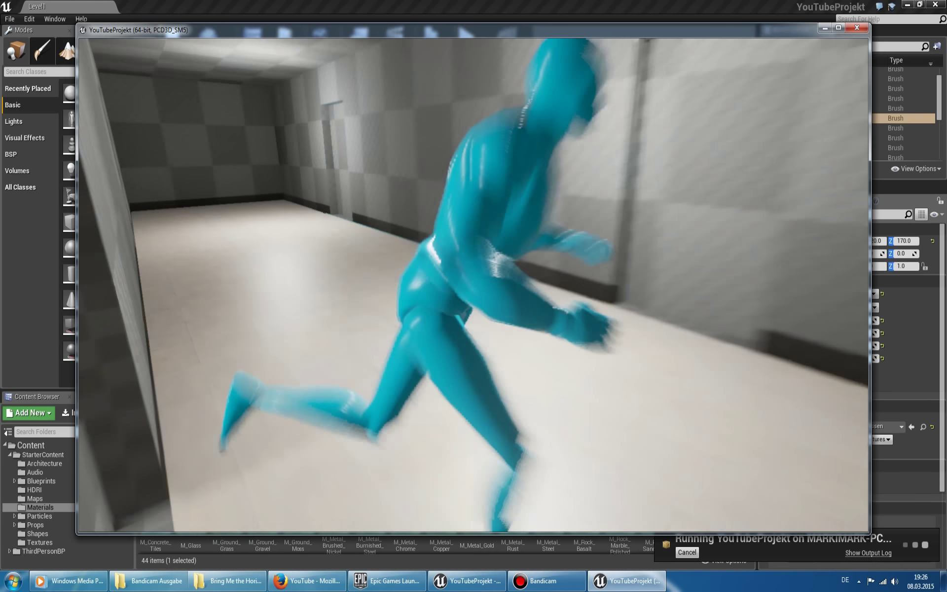
pyautogui.press('w')
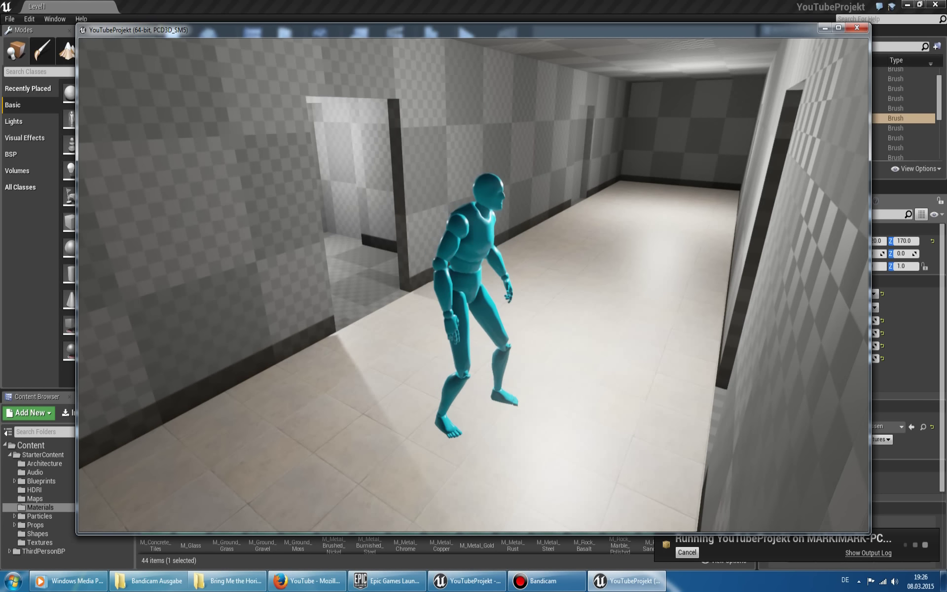
pyautogui.press('Escape')
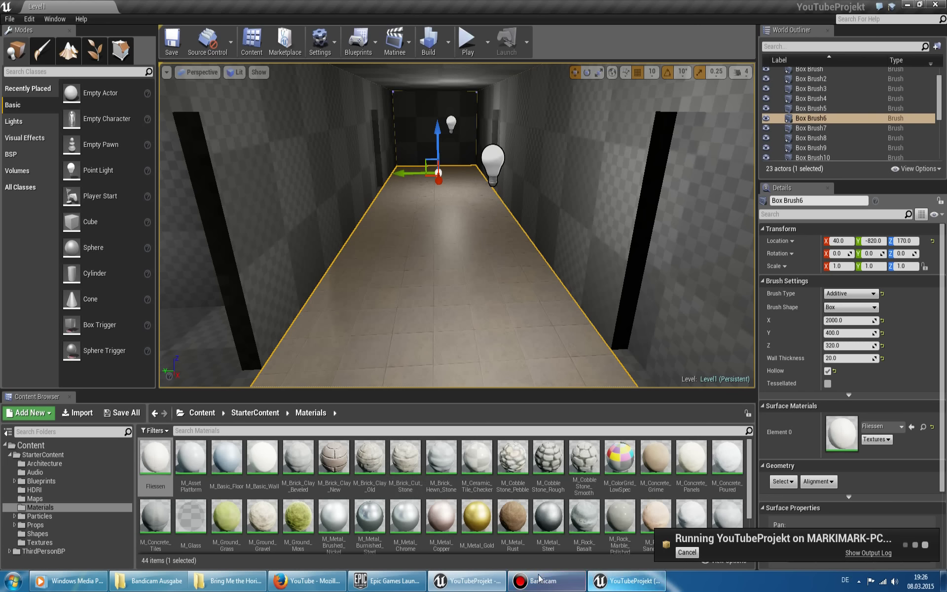
pyautogui.rightClick(624, 583)
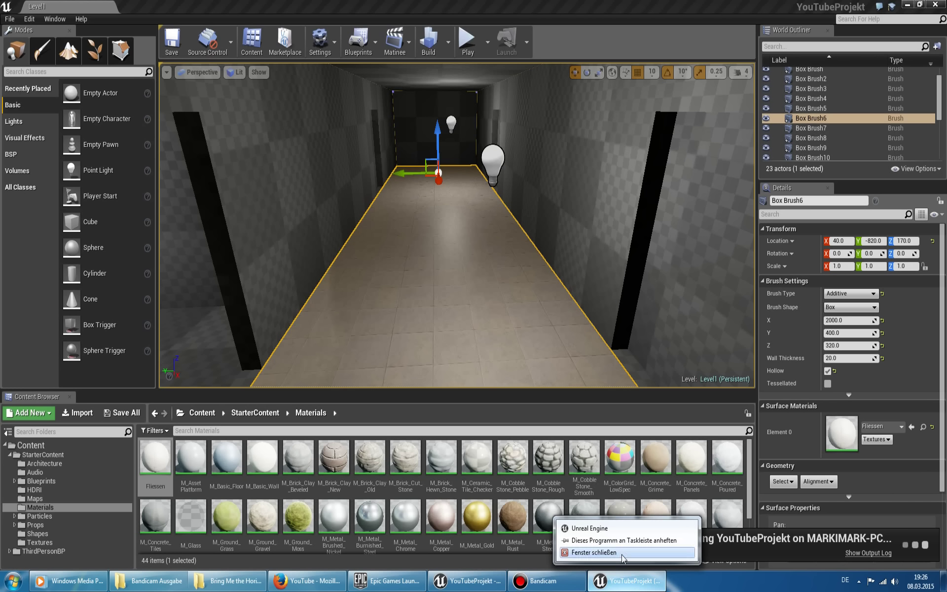
pyautogui.click(622, 554)
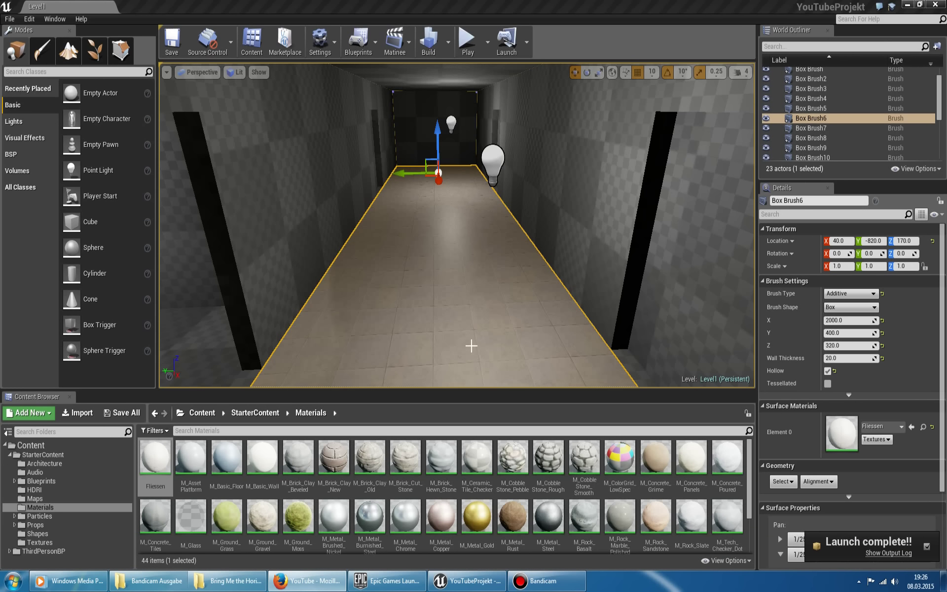
pyautogui.moveTo(470, 206); pyautogui.dragTo(466, 229, button='right')
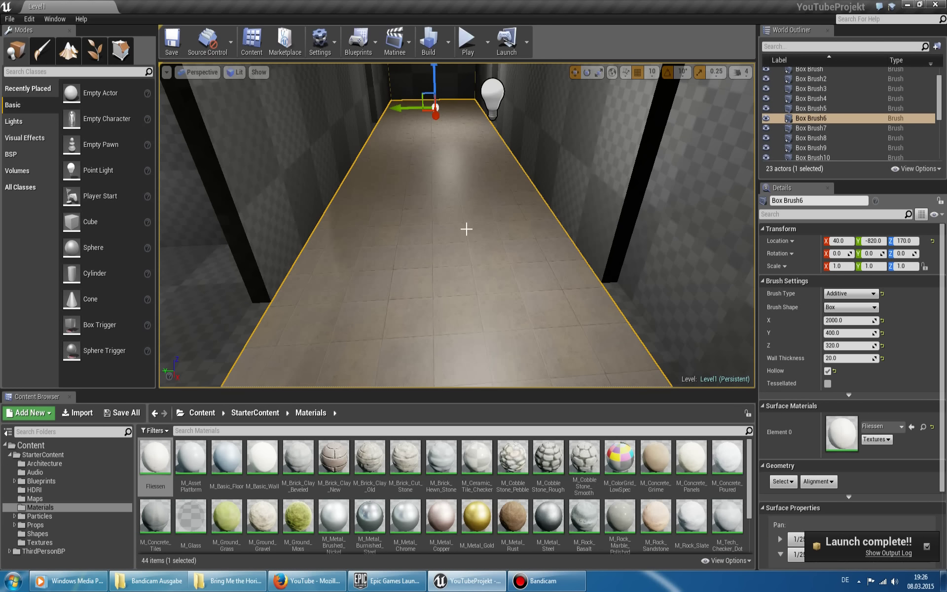
# Open the Fliessen material and move its 0.5 constant node down.
pyautogui.doubleClick(155, 458)
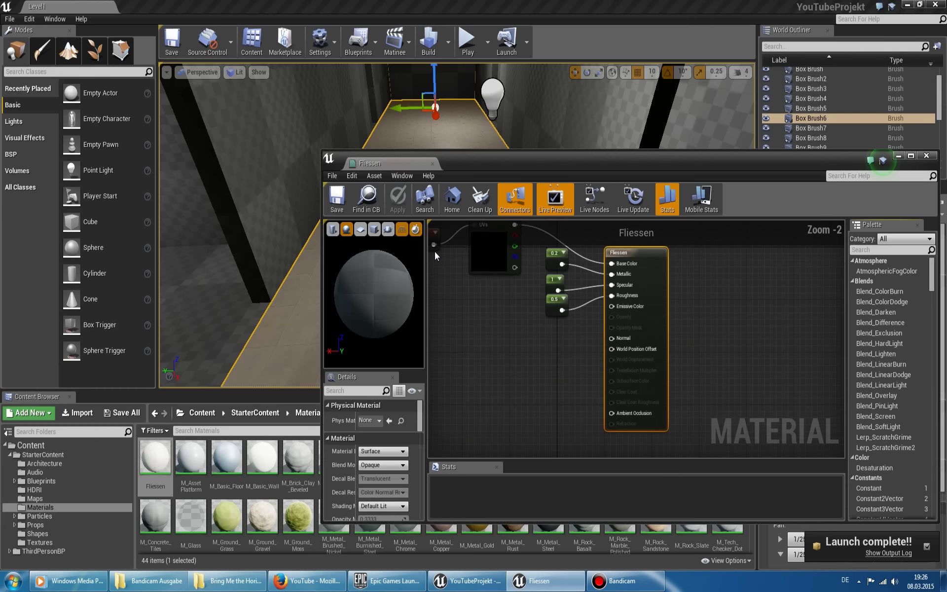
pyautogui.scroll(2, 664, 335)
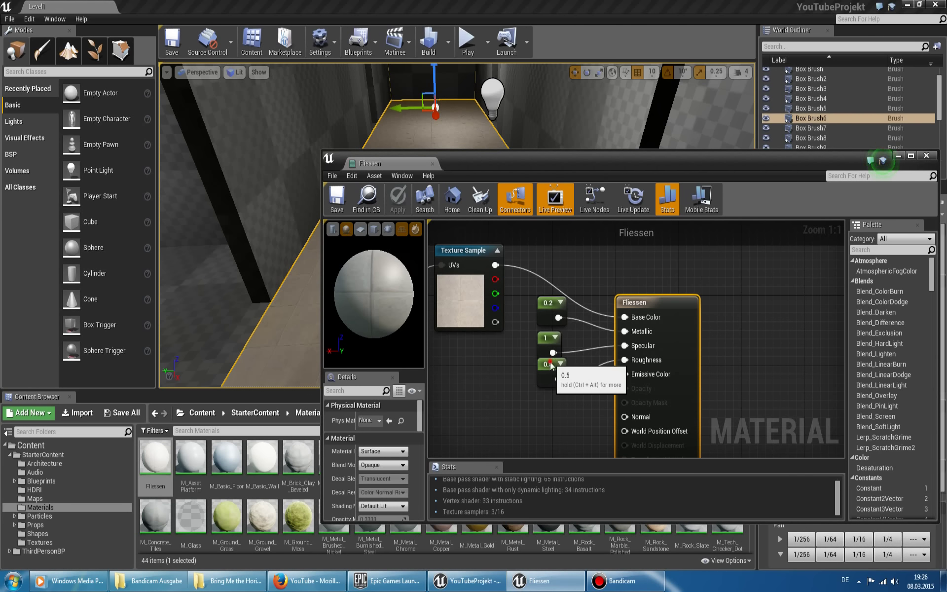
pyautogui.moveTo(555, 368); pyautogui.dragTo(554, 384)
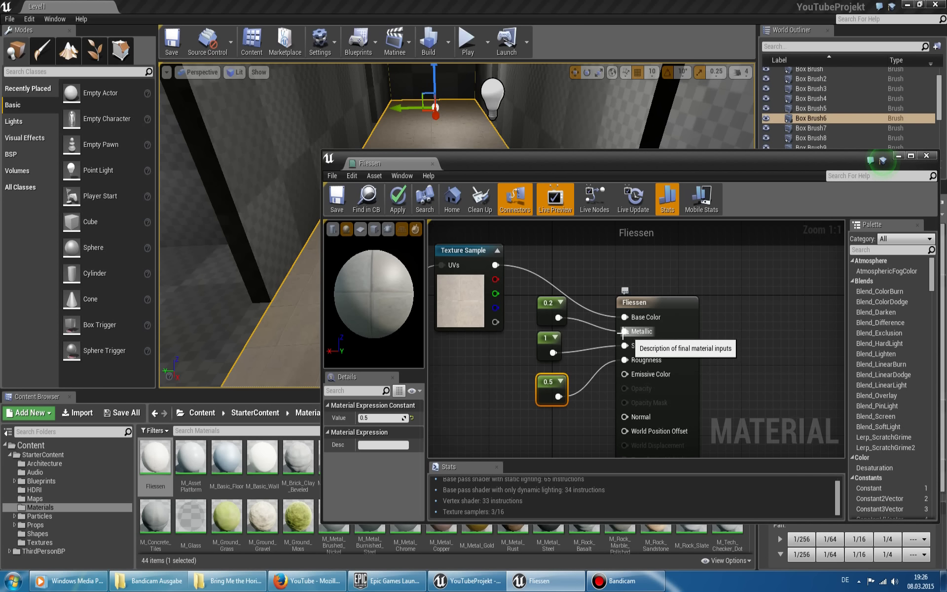
# Delete the 0.2 Metallic and 1 Specular constants, leaving the 0.5 Roughness constant selected.
pyautogui.click(548, 306)
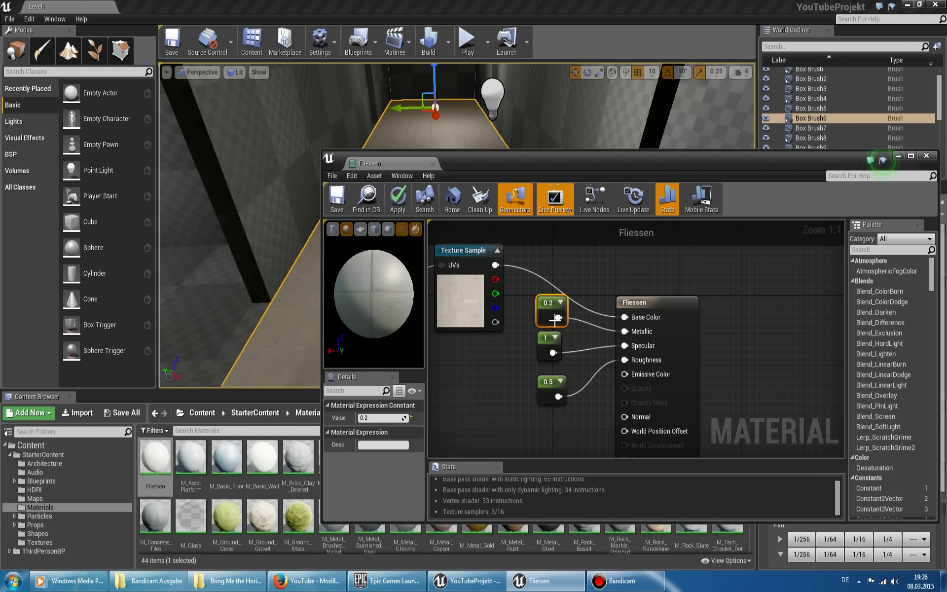
pyautogui.press('Delete')
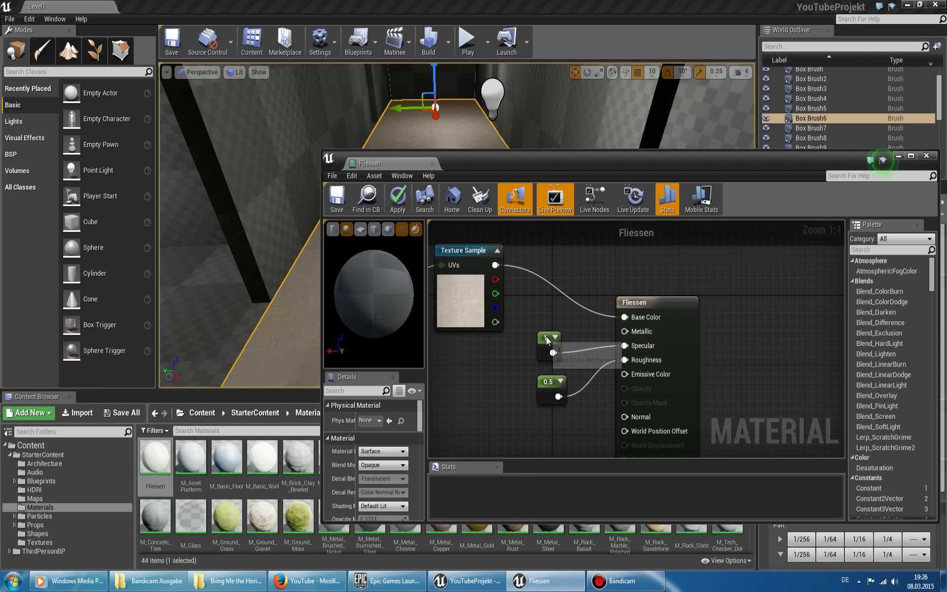
pyautogui.click(547, 338)
pyautogui.press('Delete')
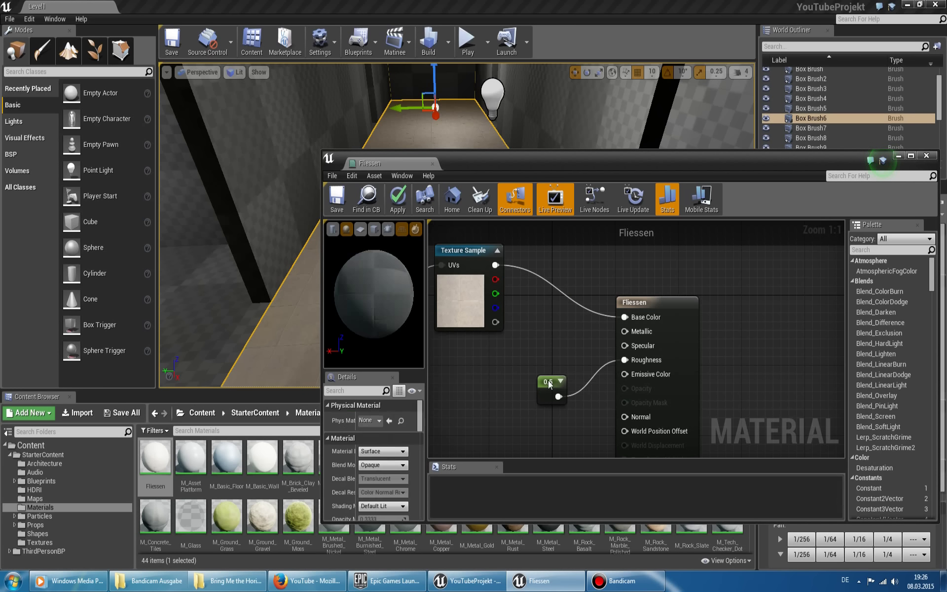
pyautogui.click(549, 382)
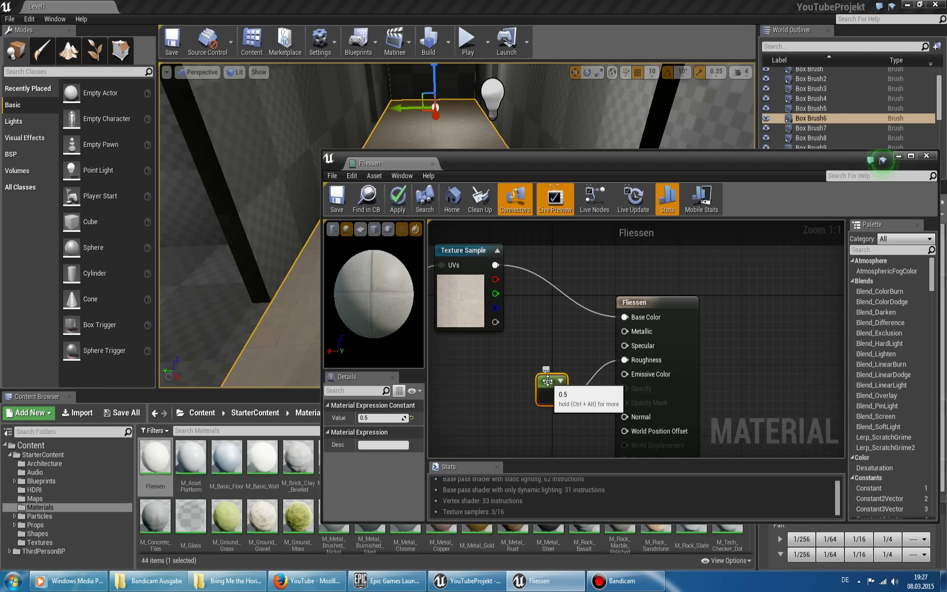
# Duplicate the 0.5 constant, wire it into Metallic, and set it to 1.
pyautogui.hotkey('ctrl', 'w')
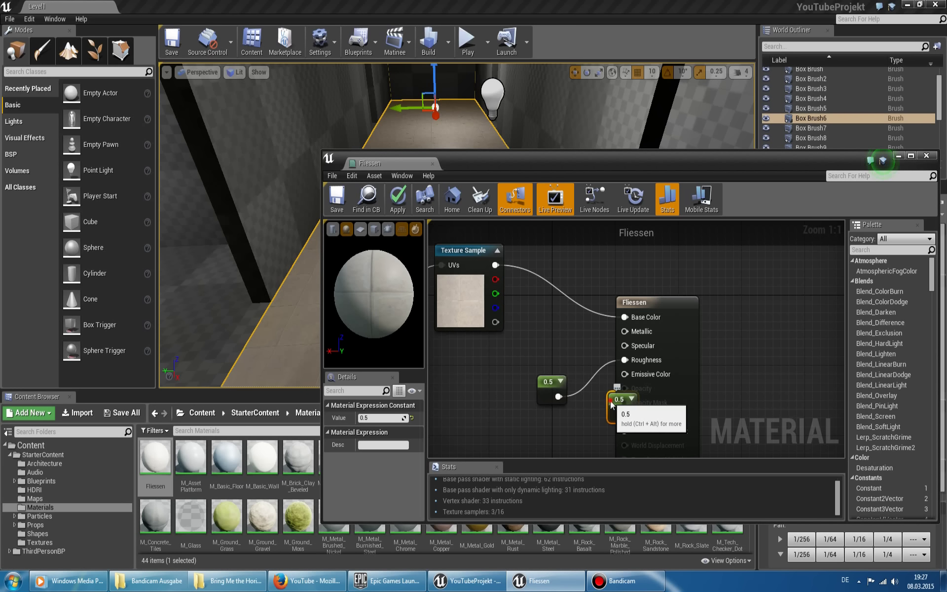
pyautogui.moveTo(616, 400); pyautogui.dragTo(537, 323)
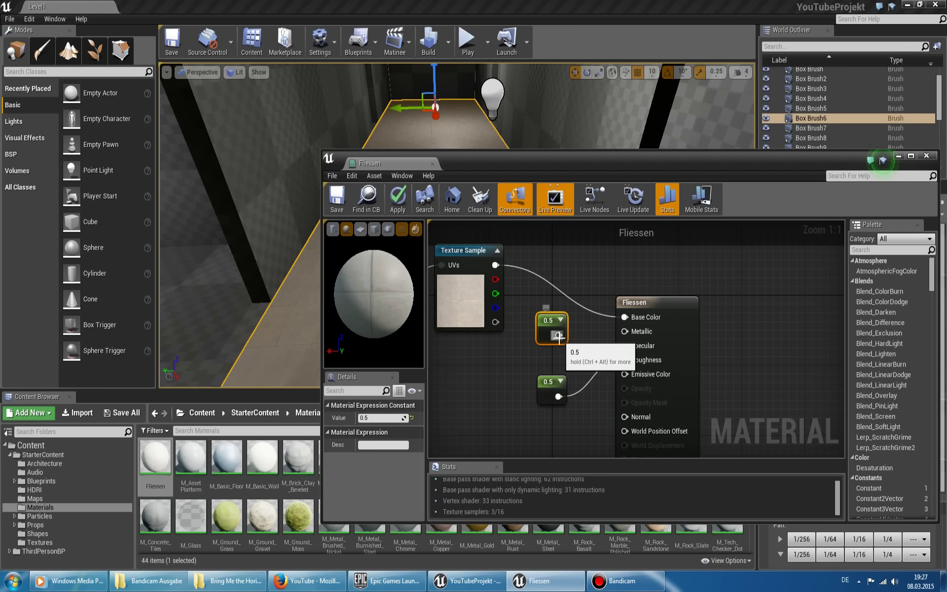
pyautogui.moveTo(559, 334)
pyautogui.mouseDown()
pyautogui.moveTo(610, 340)
pyautogui.moveTo(624, 331)
pyautogui.mouseUp()
pyautogui.write('1')
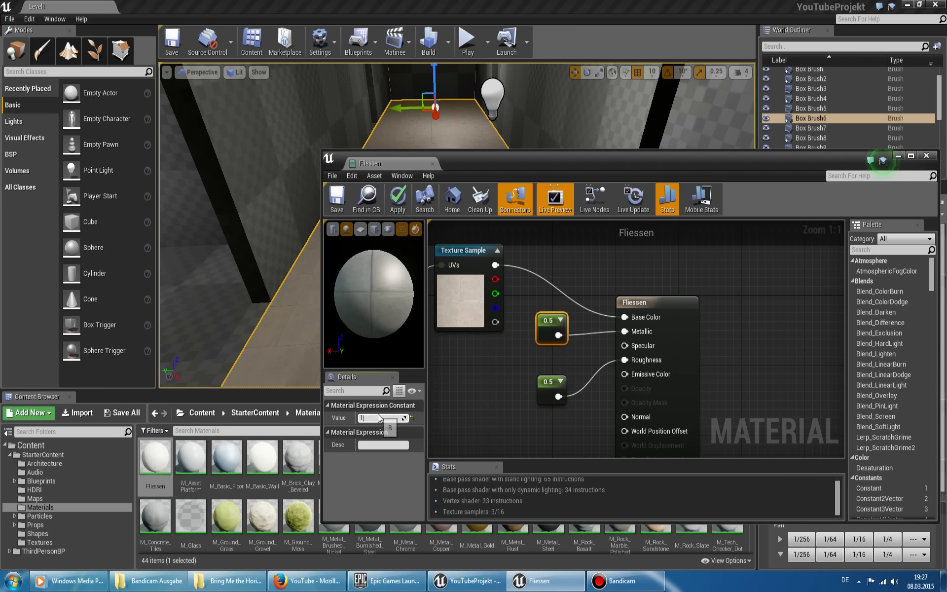
pyautogui.press('Return')
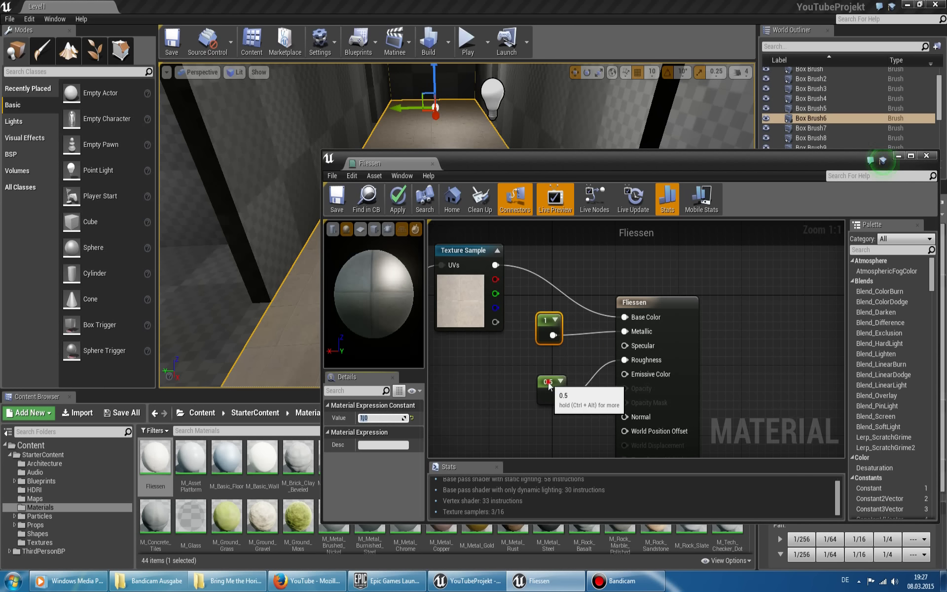
# Set the Roughness constant to 1, apply the material, and minimize its editor.
pyautogui.click(548, 384)
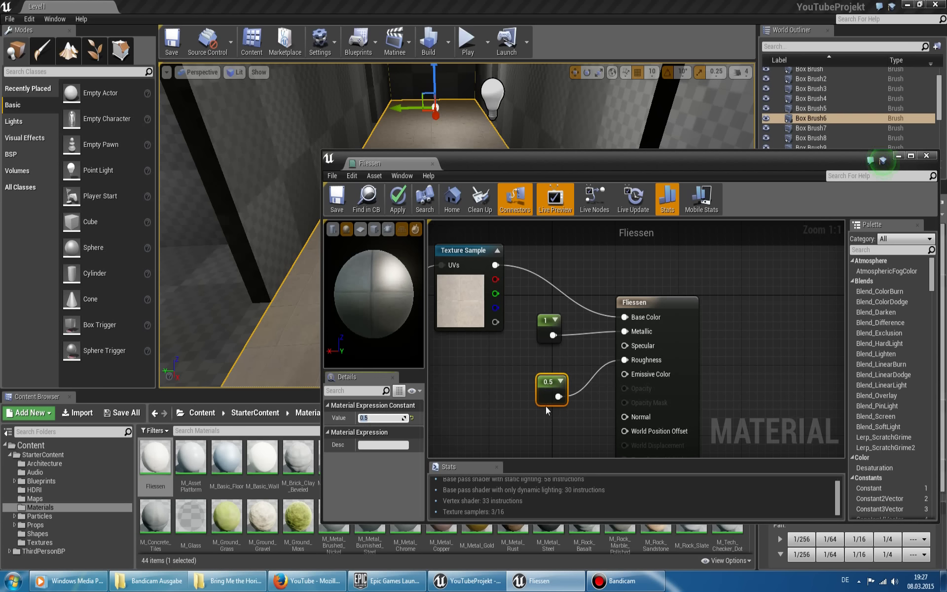
pyautogui.write('1')
pyautogui.press('Return')
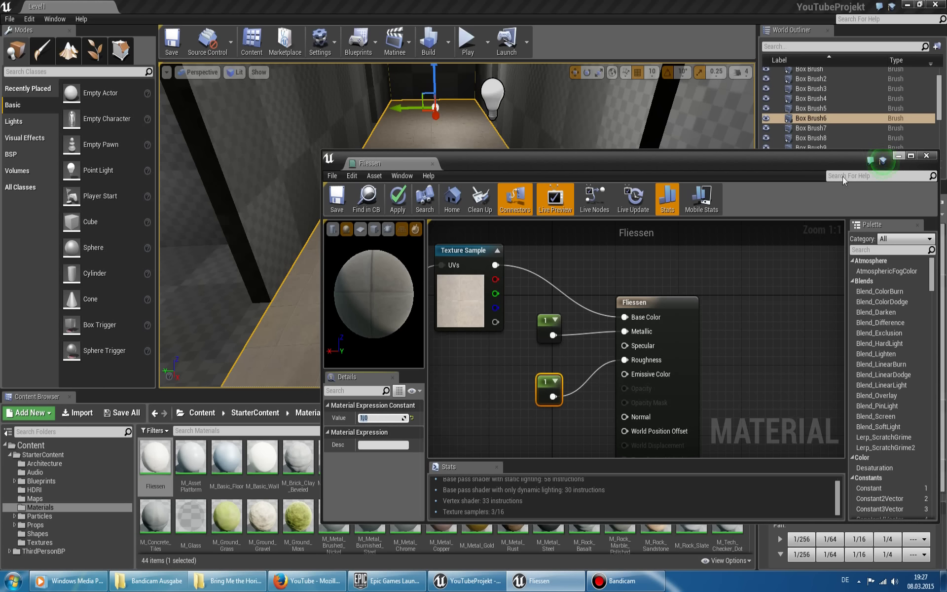
pyautogui.click(398, 198)
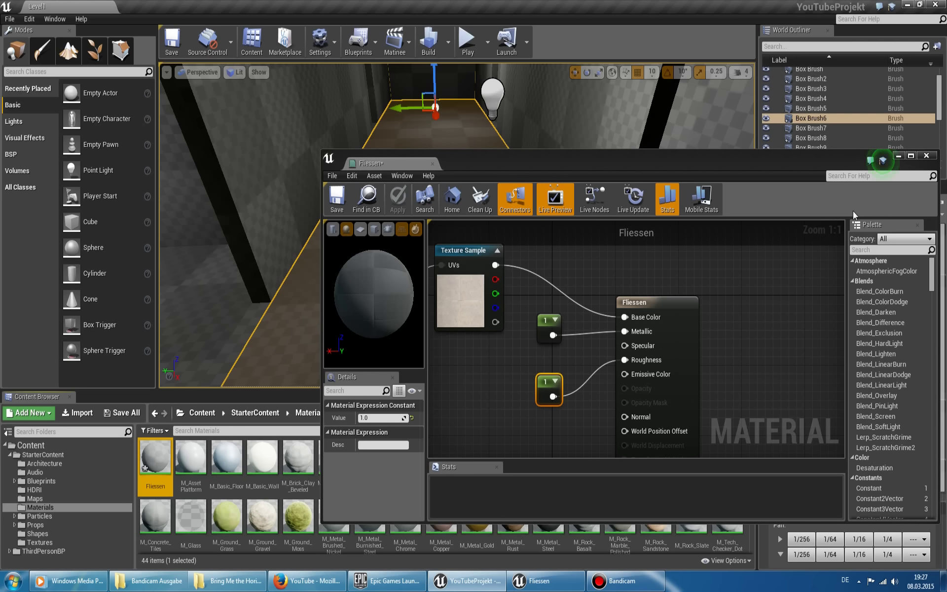
pyautogui.click(899, 156)
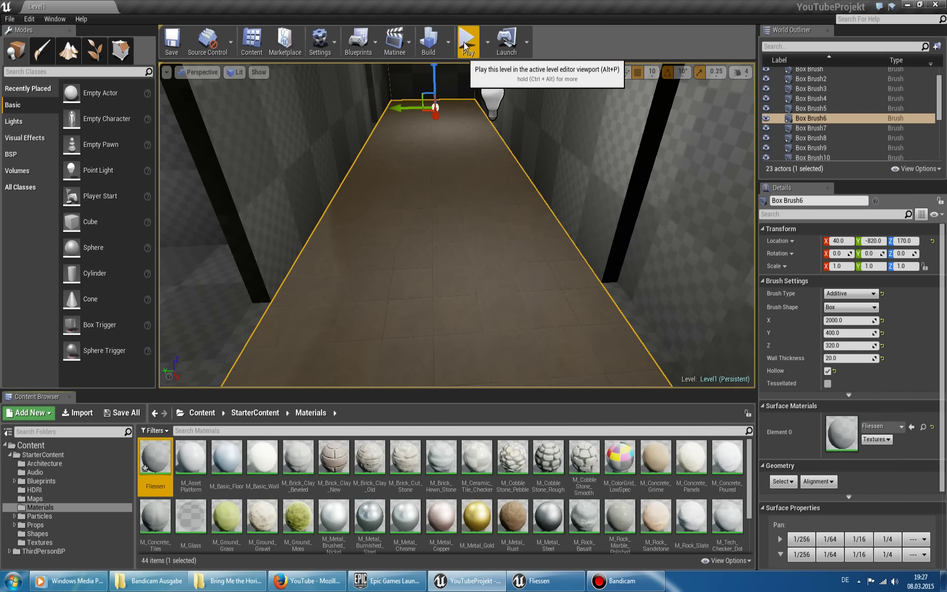
# Play the level in the editor, running and jumping through the corridors, then stop.
pyautogui.click(466, 51)
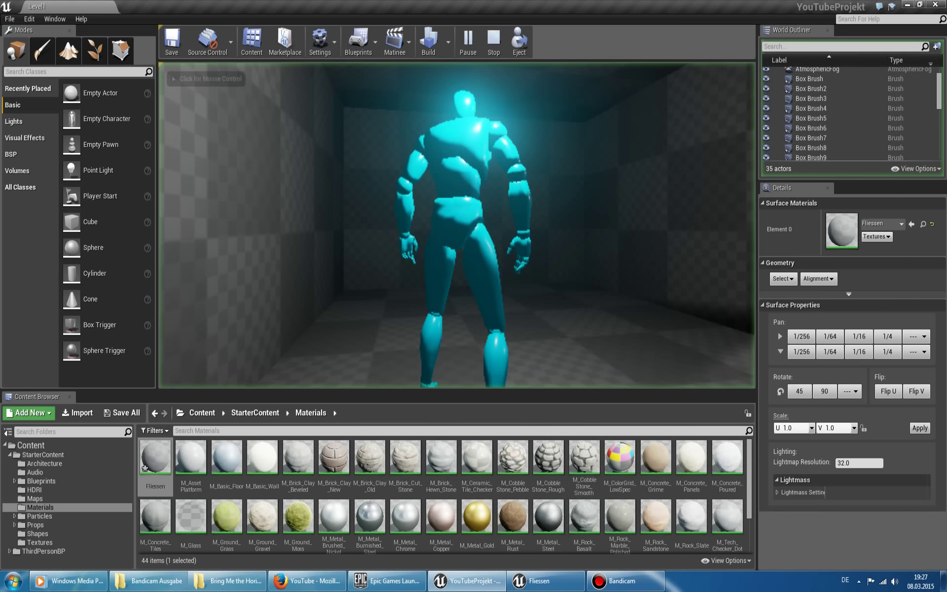
pyautogui.press('w')
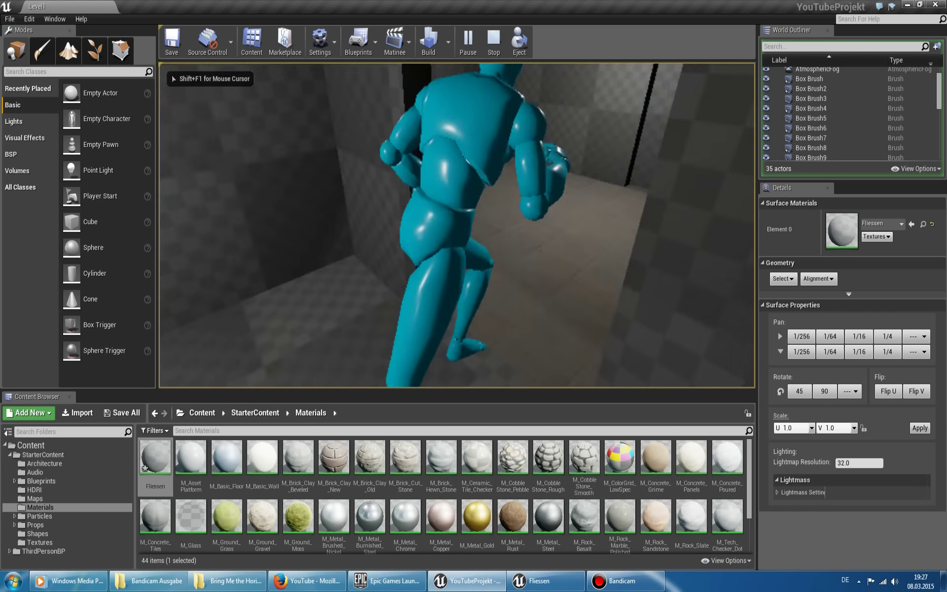
pyautogui.press('space')
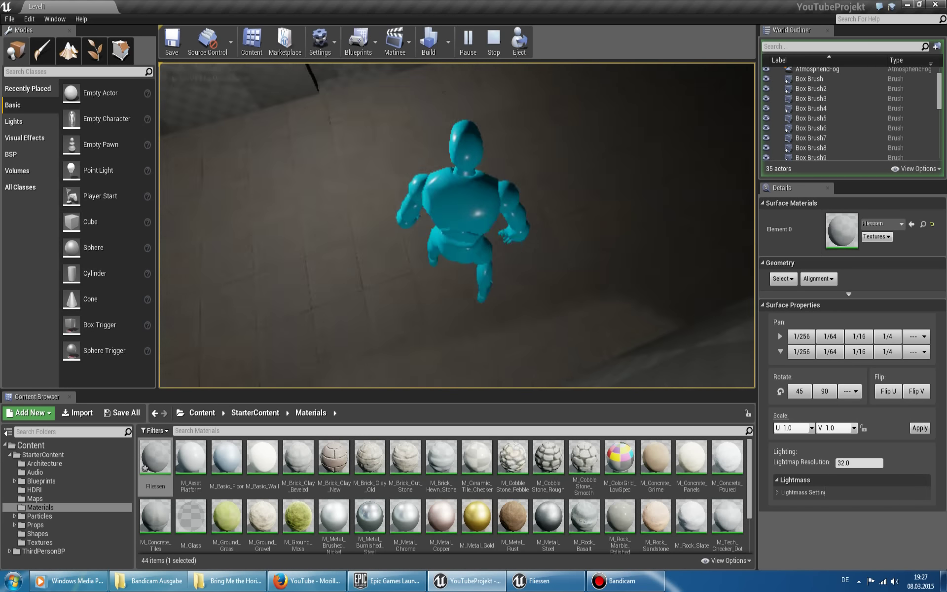
pyautogui.press('w')
pyautogui.press('w')
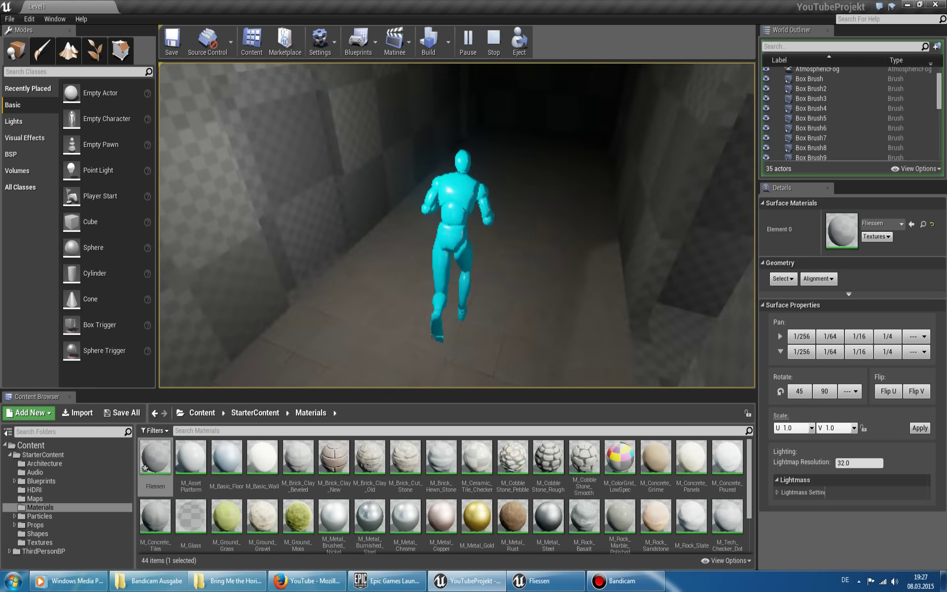
pyautogui.press('d')
pyautogui.press('w')
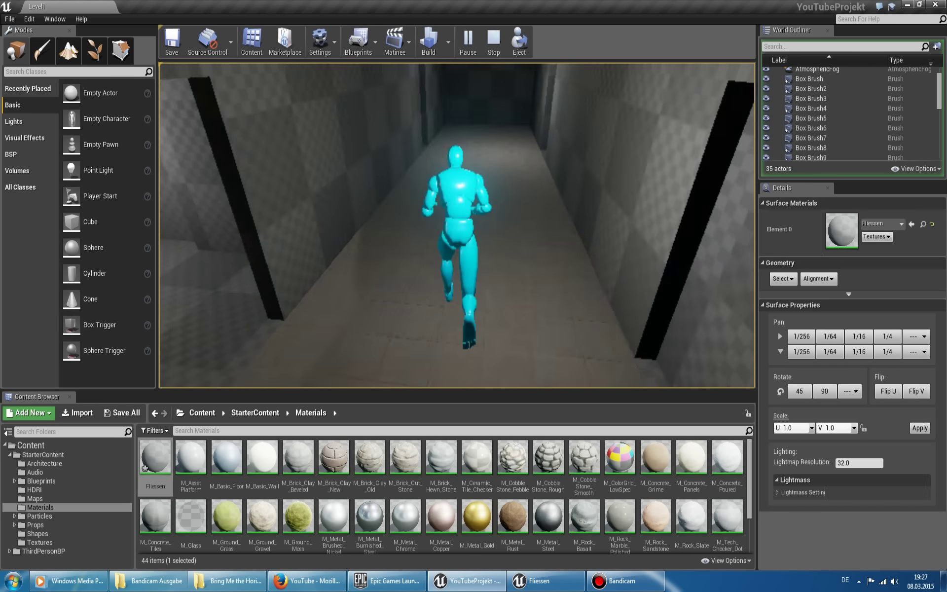
pyautogui.press('Escape')
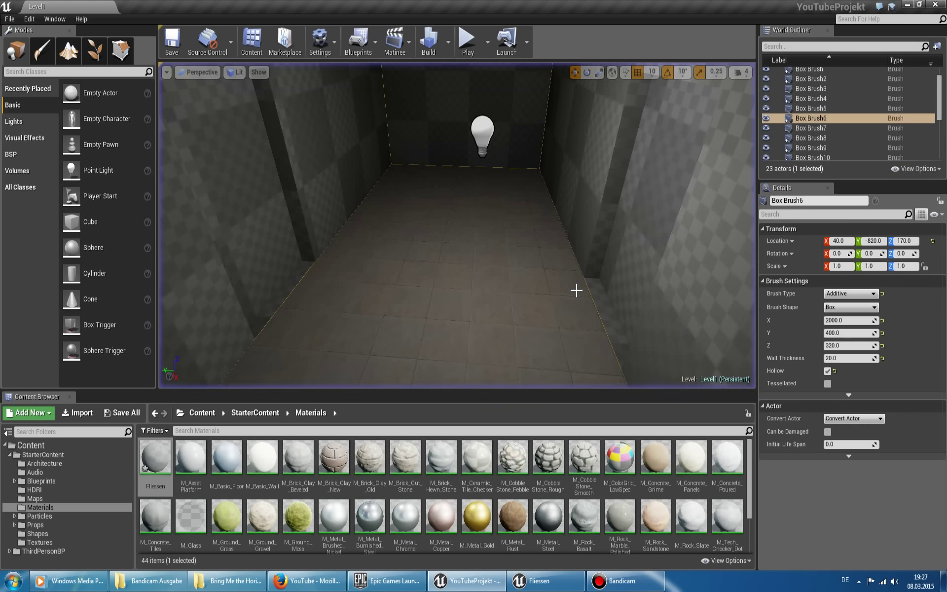
# Set the Fliessen Roughness constant to 0 and apply the material.
pyautogui.click(548, 580)
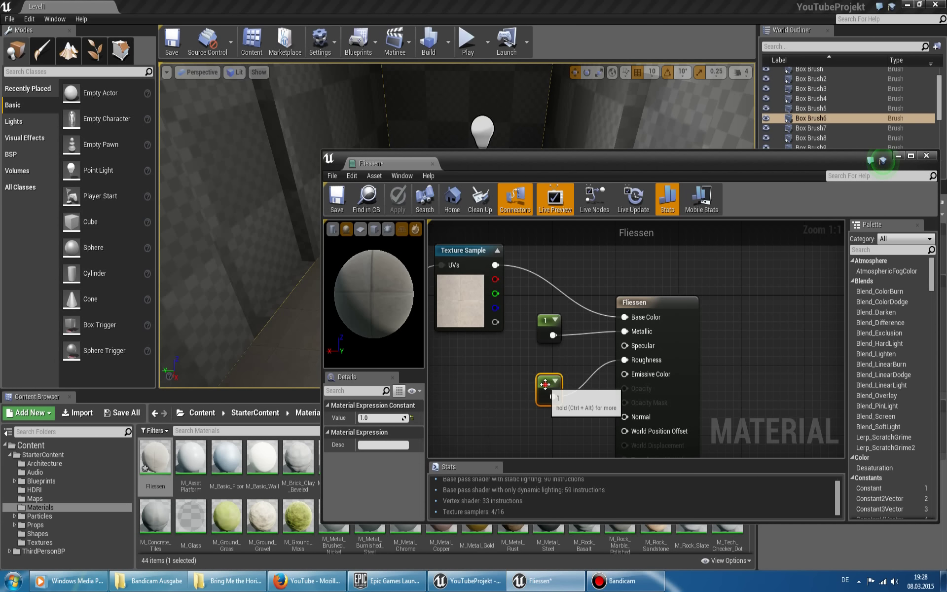
pyautogui.moveTo(541, 387); pyautogui.dragTo(625, 331)
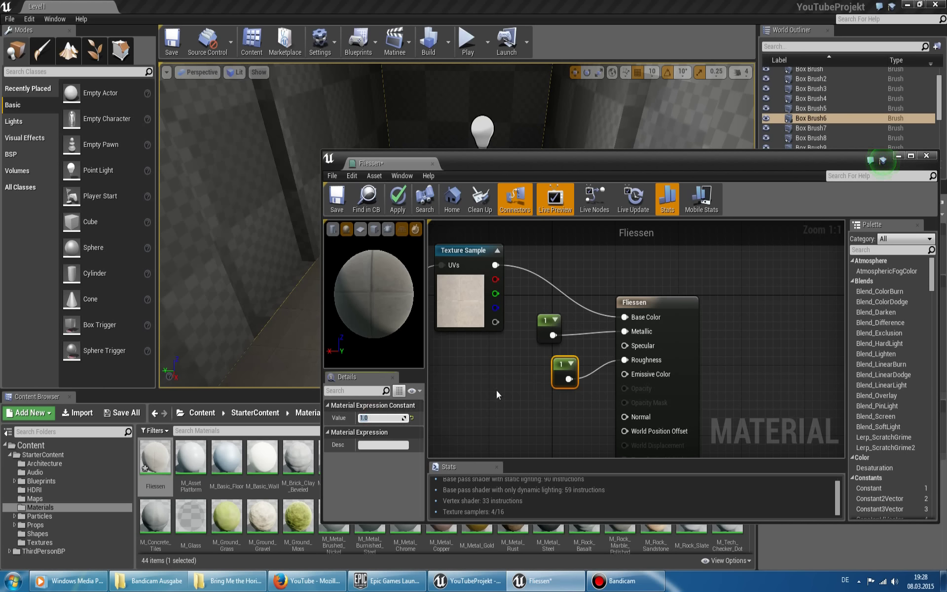
pyautogui.write('0')
pyautogui.press('Return')
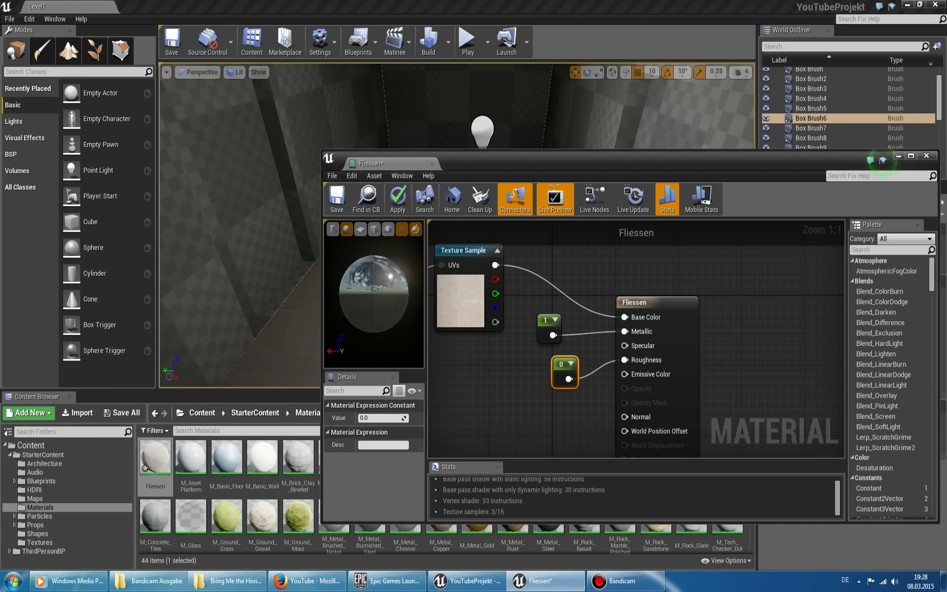
pyautogui.scroll(-2, 386, 276)
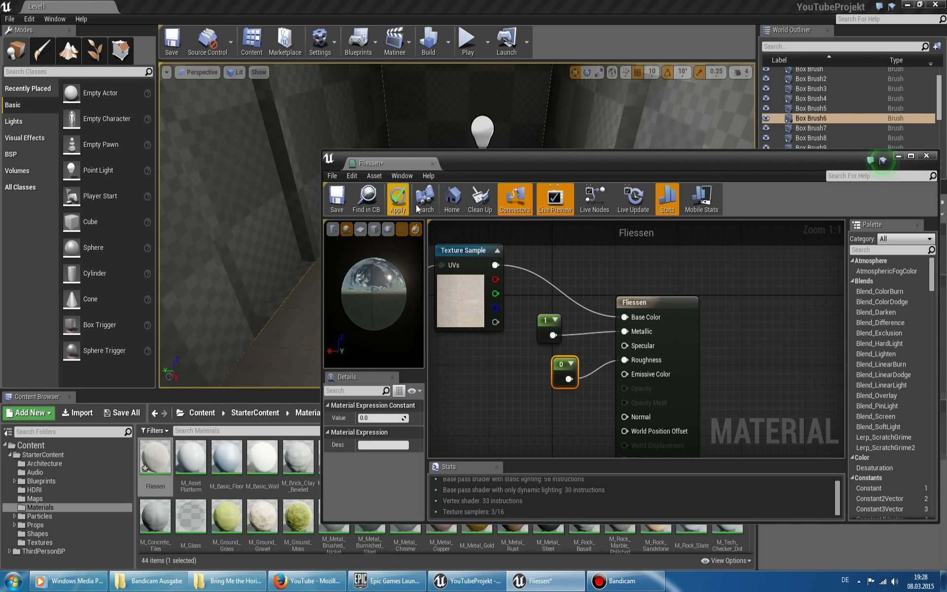
pyautogui.hotkey('ctrl', 'f')
pyautogui.hotkey('ctrl', 'f')
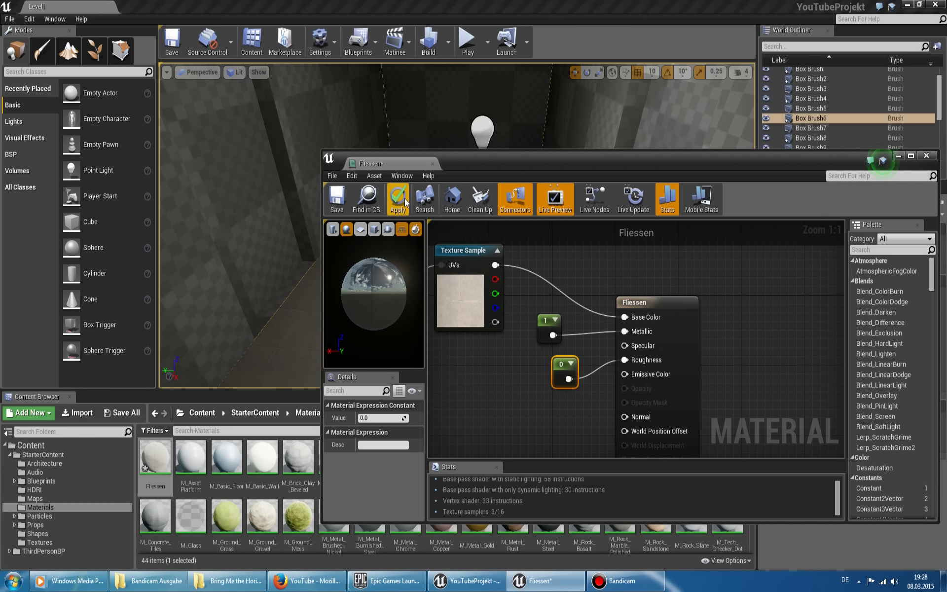
pyautogui.click(398, 203)
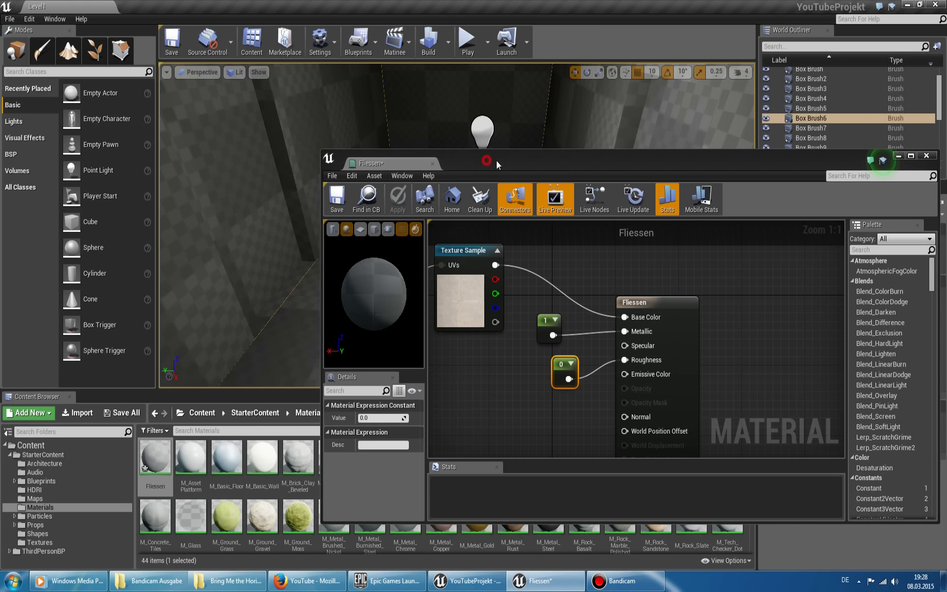
pyautogui.moveTo(496, 161)
pyautogui.mouseDown()
pyautogui.moveTo(683, 182)
pyautogui.moveTo(725, 196)
pyautogui.mouseUp()
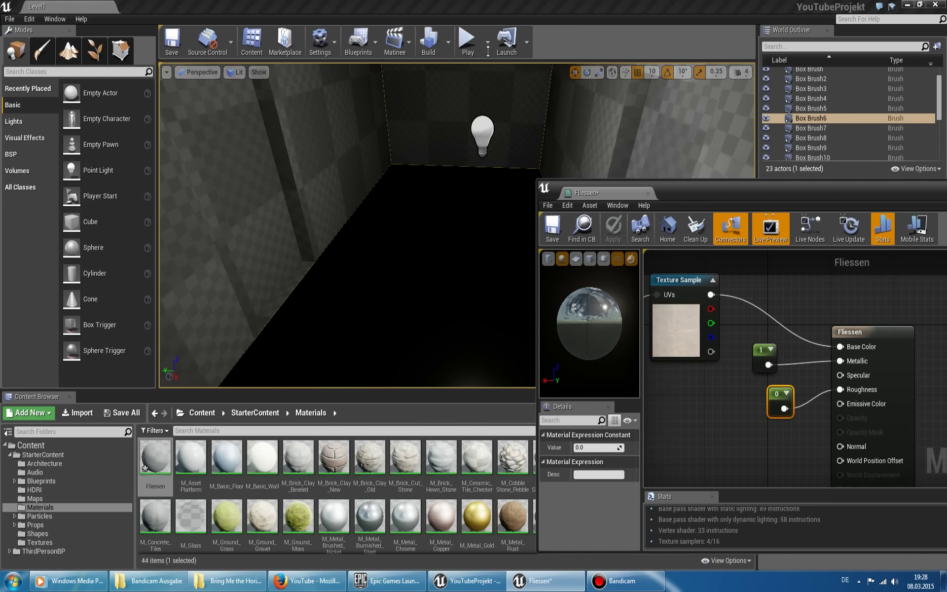
# Play-test the level briefly, then rebuild the lighting.
pyautogui.click(470, 52)
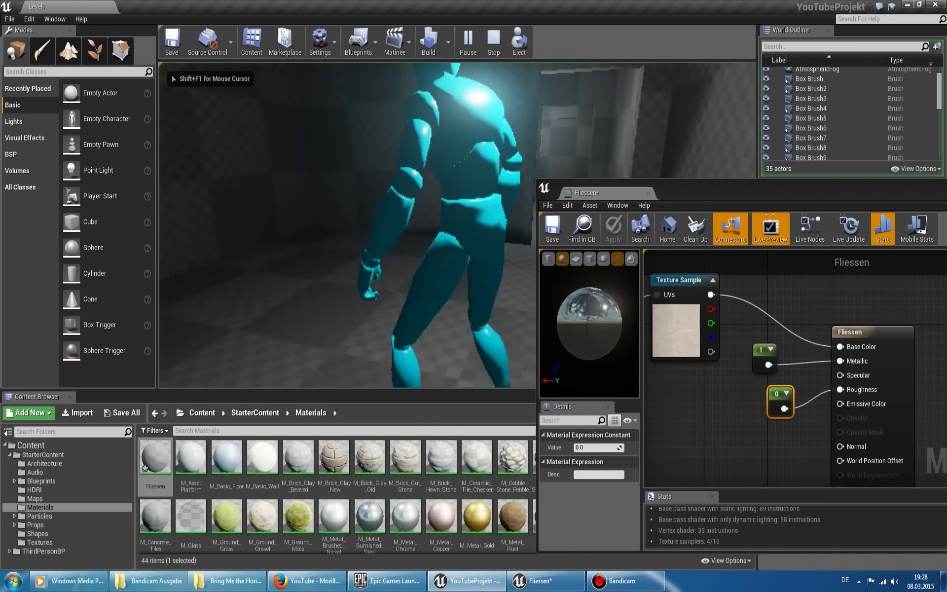
pyautogui.press('w')
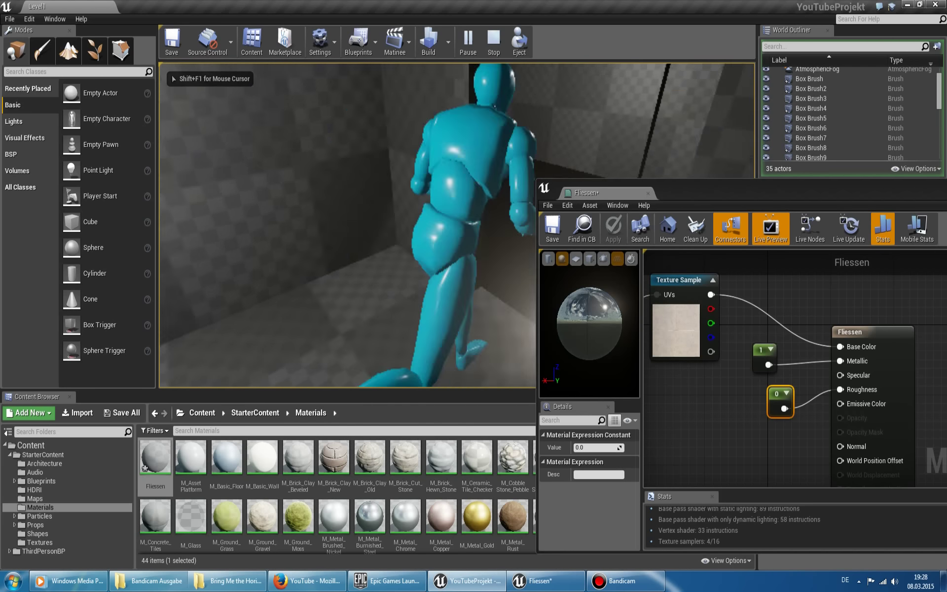
pyautogui.press('Escape')
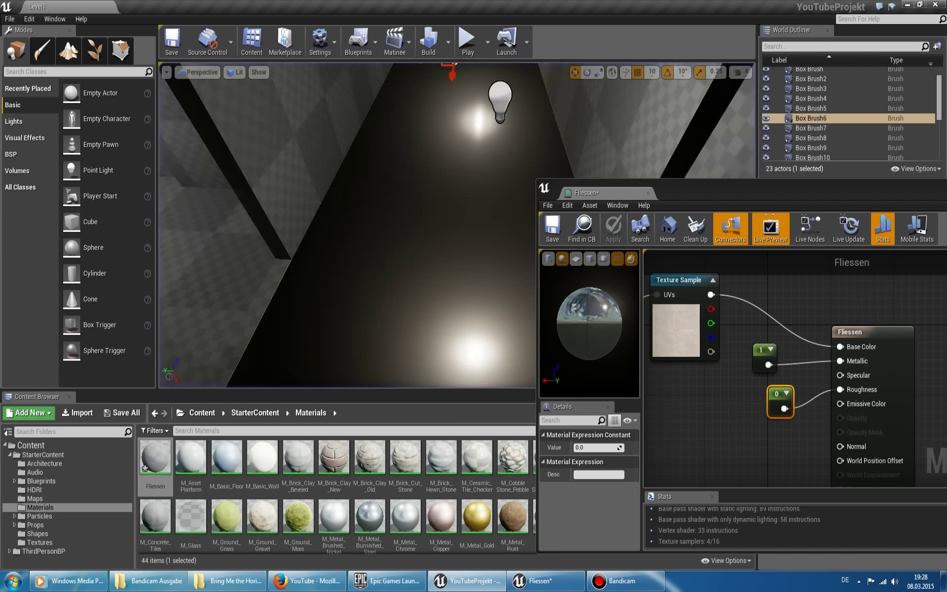
pyautogui.click(426, 49)
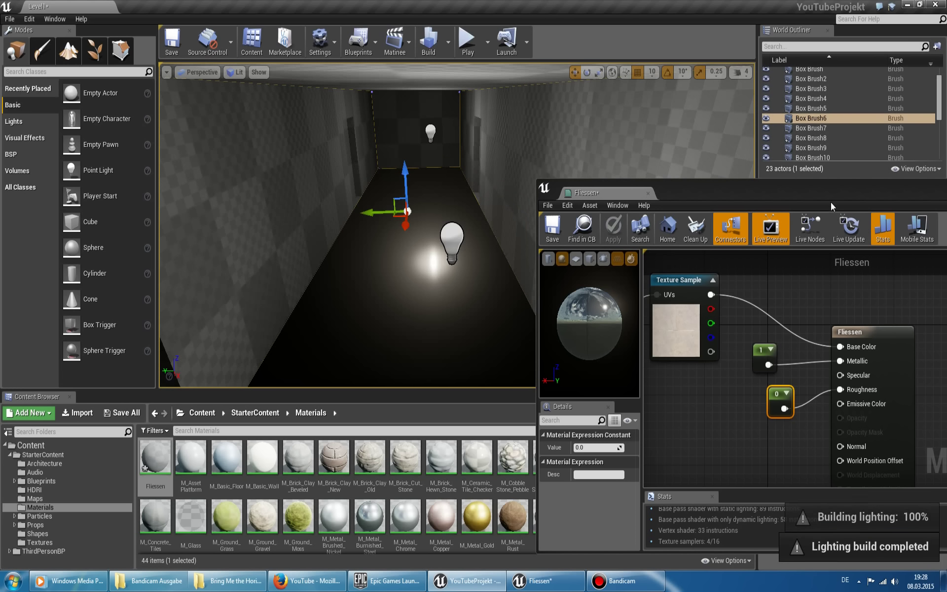
pyautogui.moveTo(831, 202)
pyautogui.mouseDown()
pyautogui.moveTo(690, 176)
pyautogui.moveTo(549, 234)
pyautogui.mouseUp()
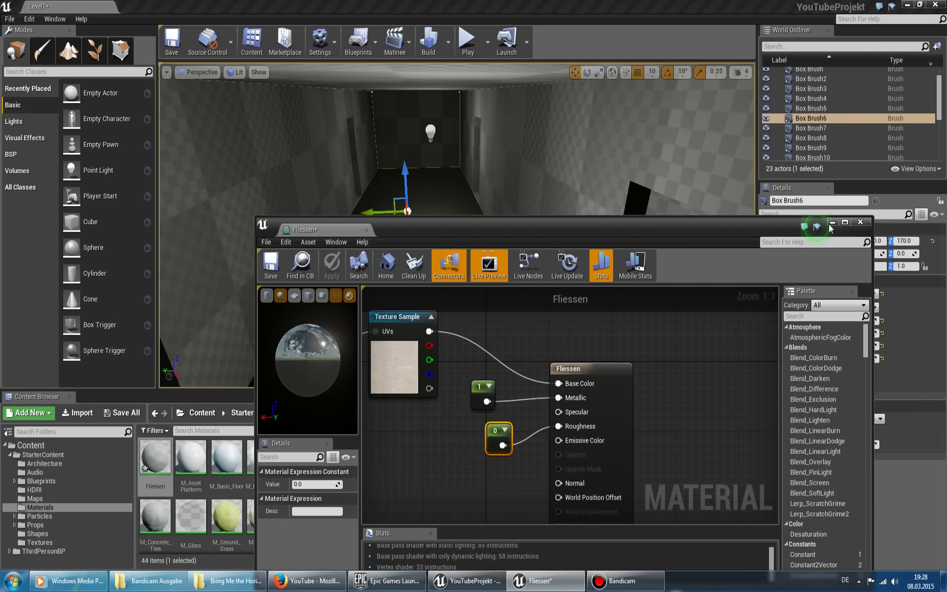
# Launch the level standalone, saving the modified Fliessen material when prompted.
pyautogui.click(832, 223)
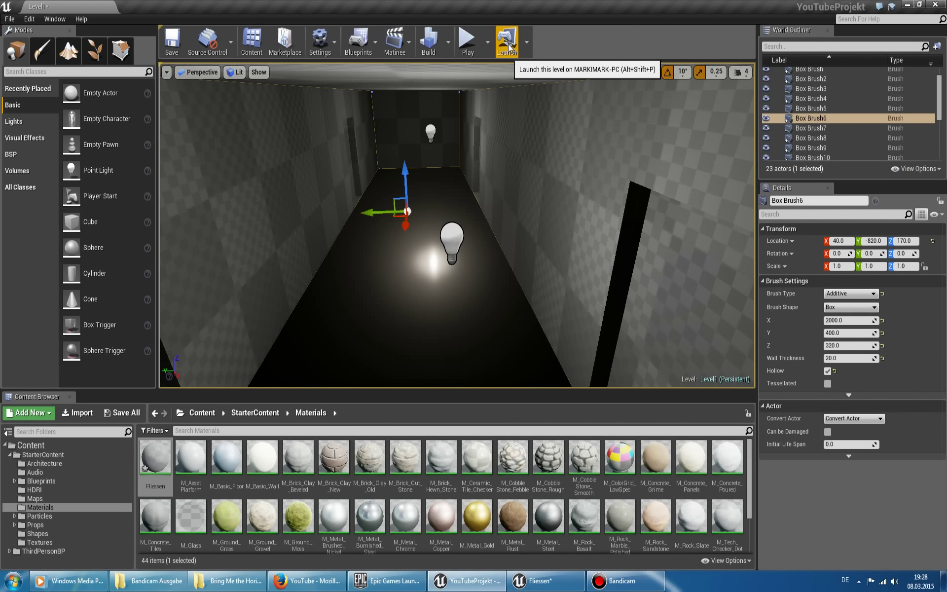
pyautogui.click(509, 46)
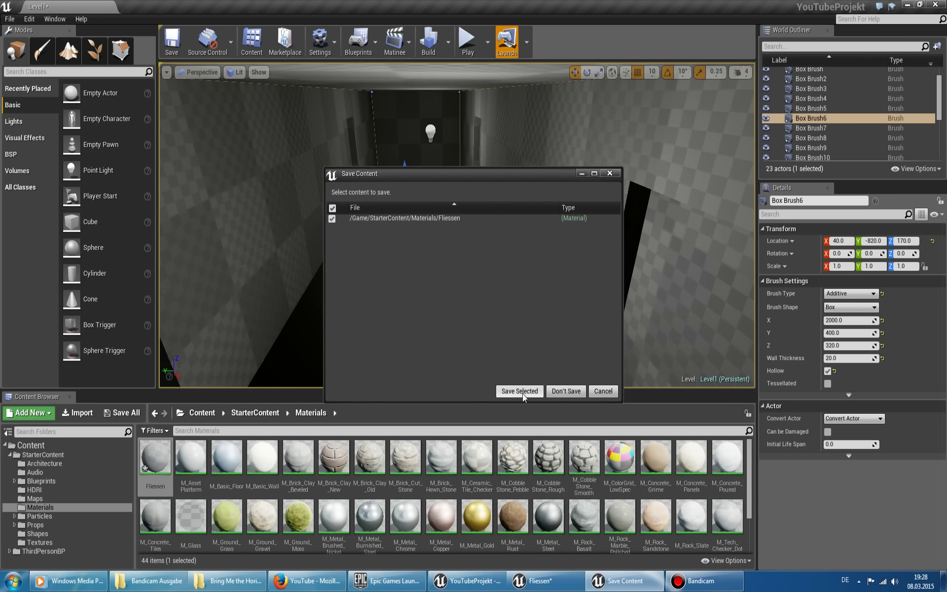
pyautogui.click(522, 392)
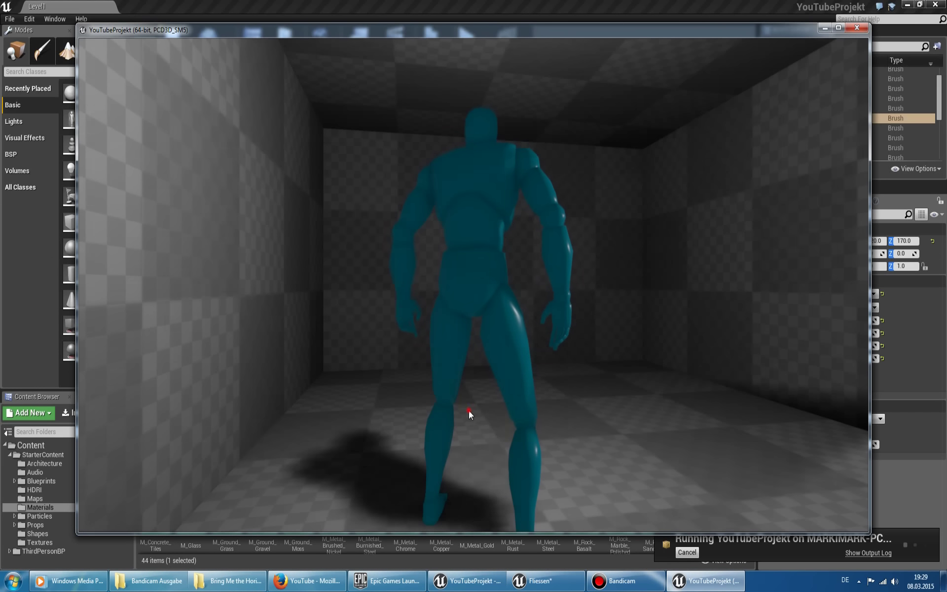
# Run the character down the glossy corridor, then switch back to the editor.
pyautogui.press('w')
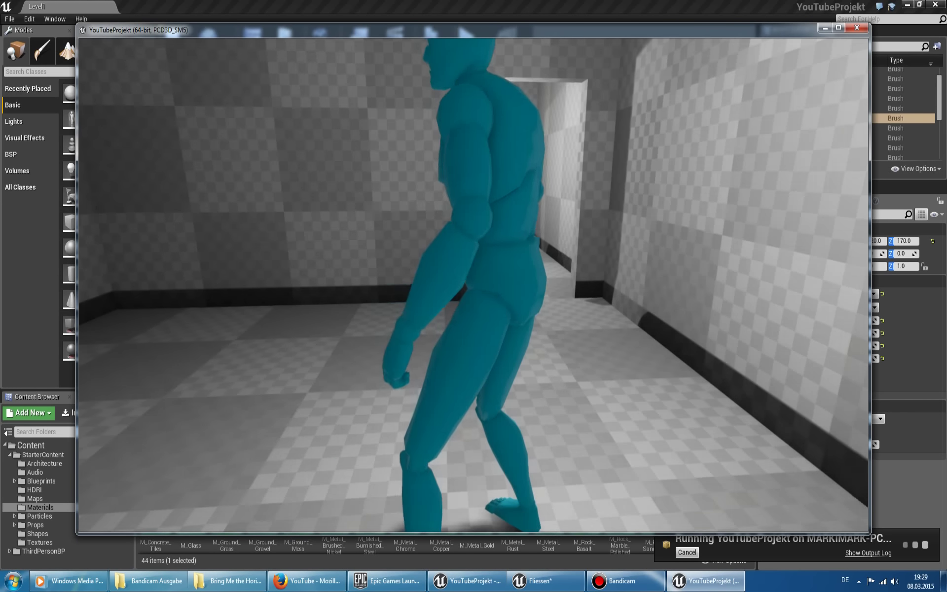
pyautogui.press('w')
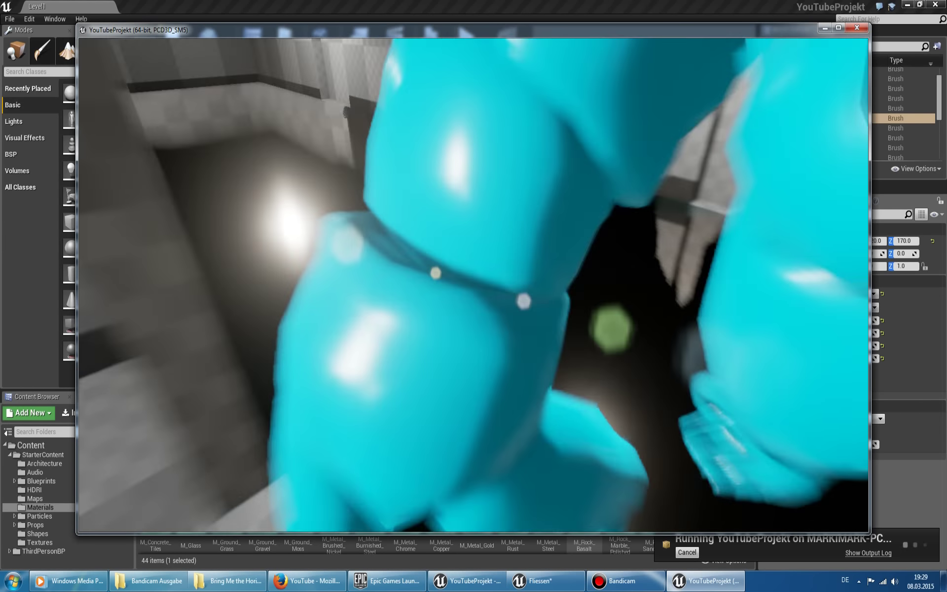
pyautogui.press('w')
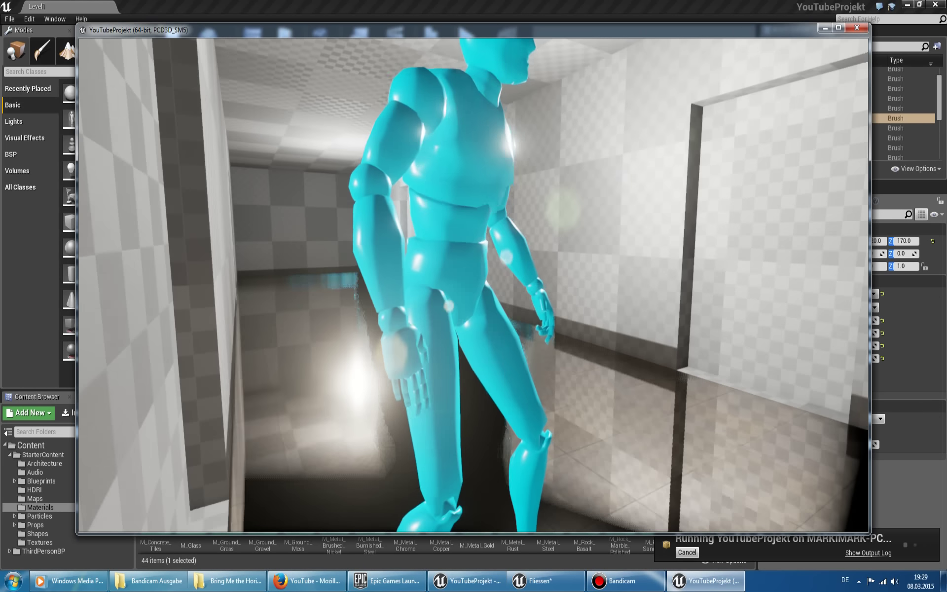
pyautogui.press('w')
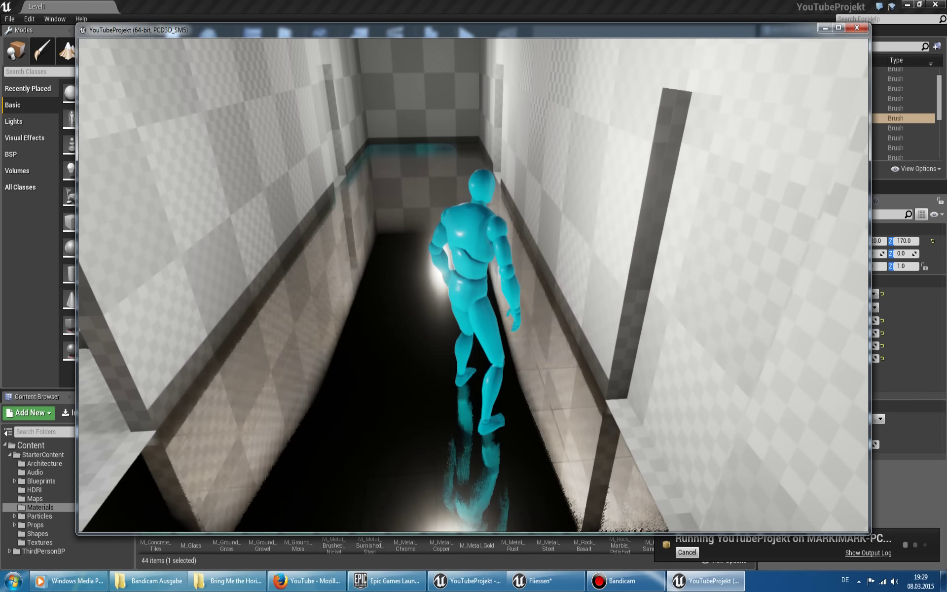
pyautogui.press('s')
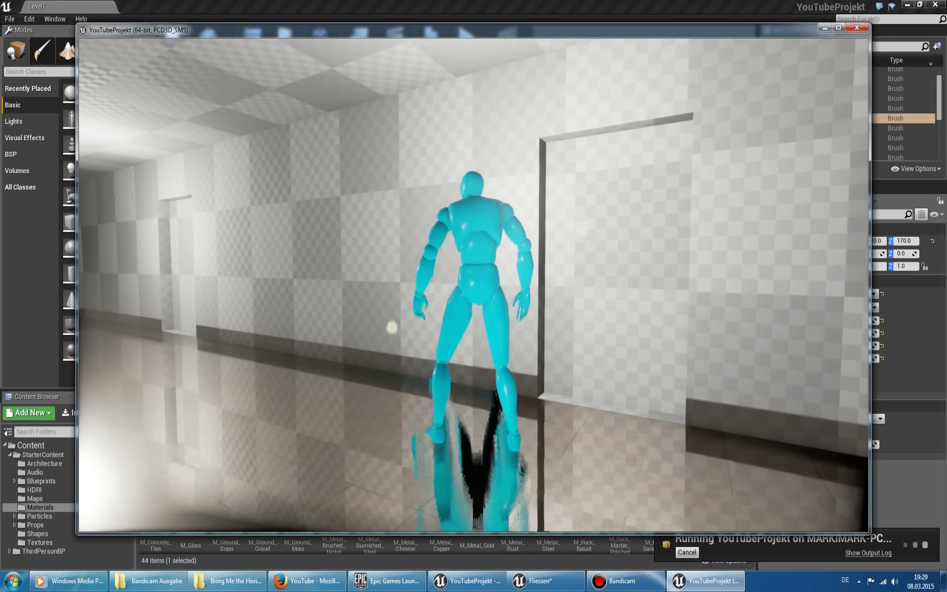
pyautogui.press('w')
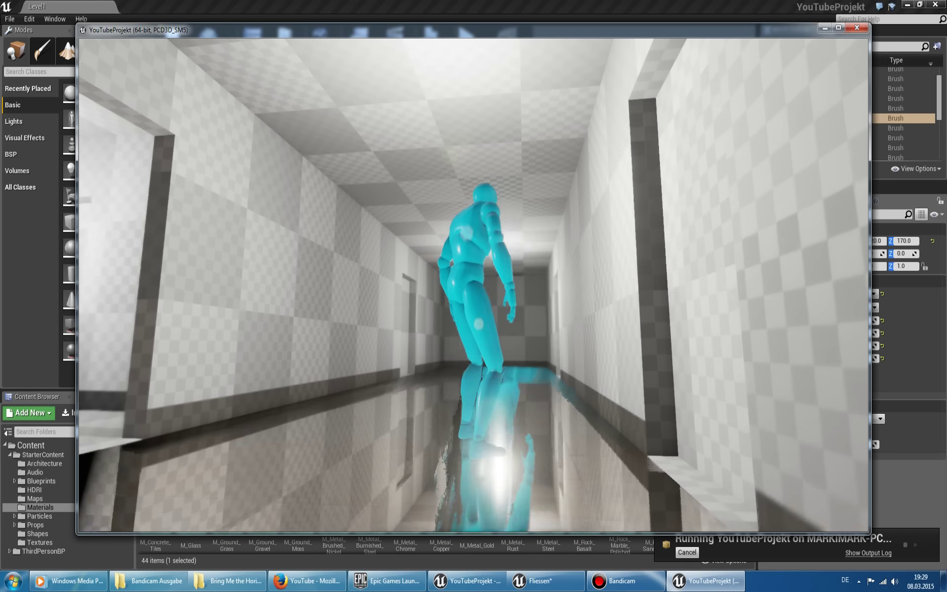
pyautogui.hotkey('alt', 'Tab')
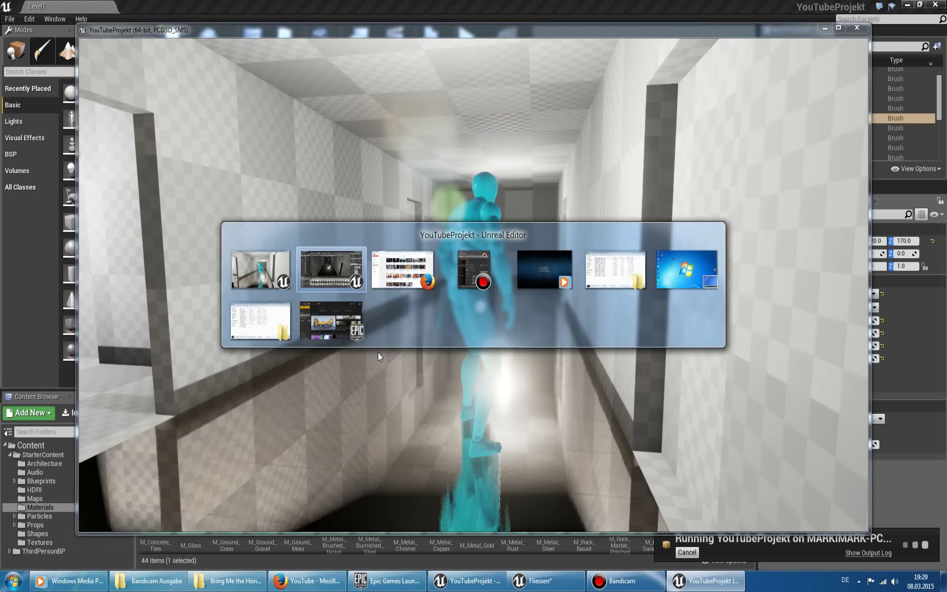
# Close the game window and set Fliessen's Roughness to 0.1 and Metallic to 0.9.
pyautogui.rightClick(703, 582)
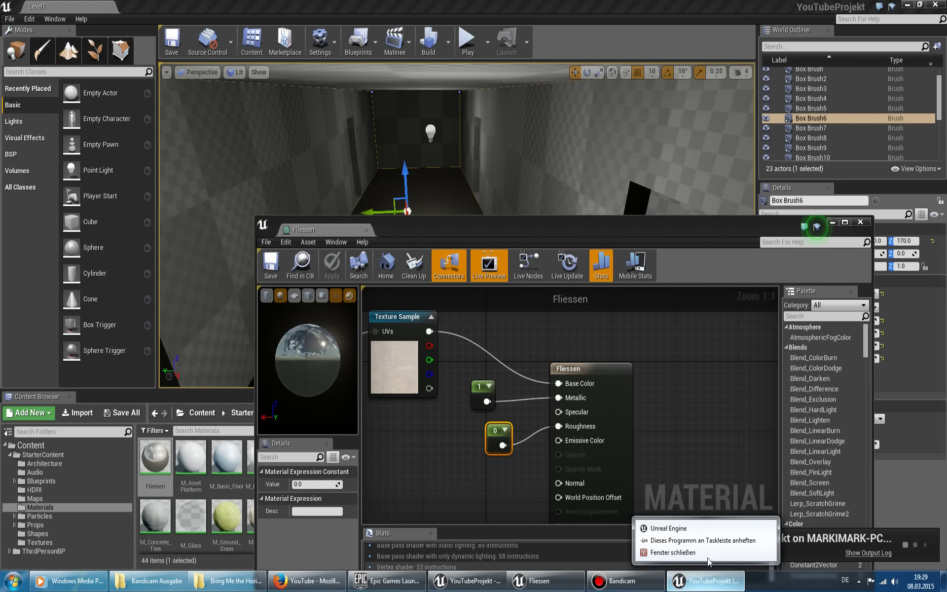
pyautogui.click(713, 554)
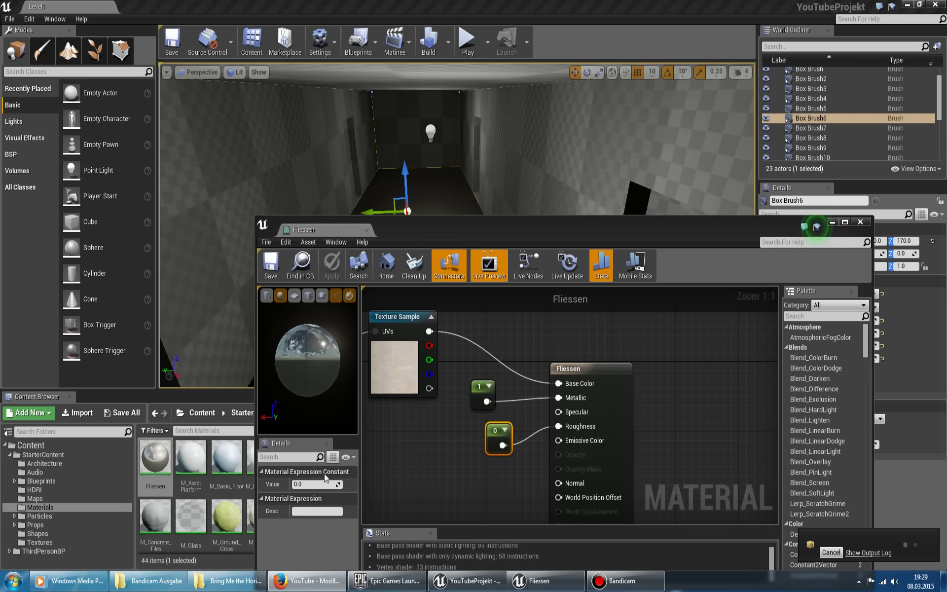
pyautogui.click(308, 483)
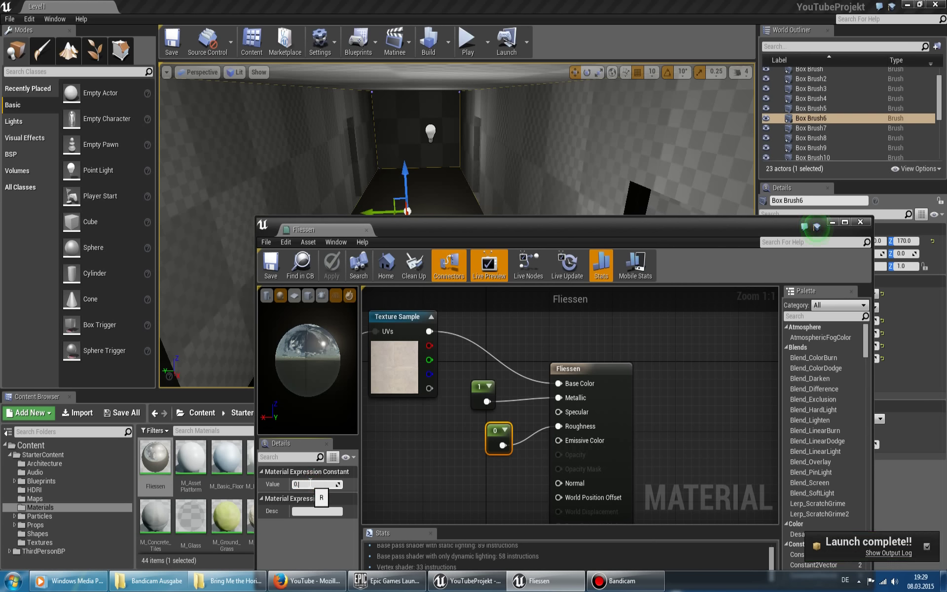
pyautogui.write('.1')
pyautogui.press('Return')
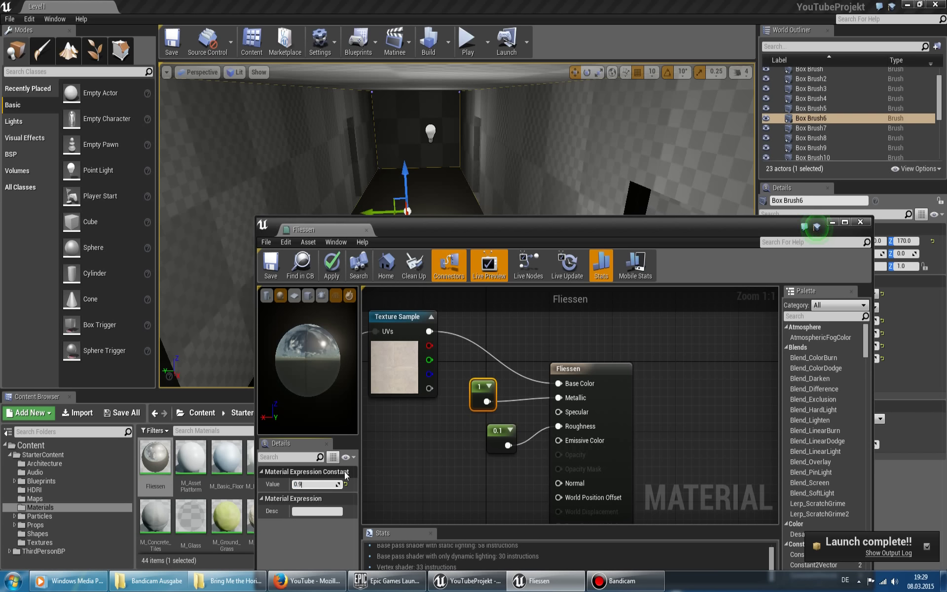
pyautogui.press('Return')
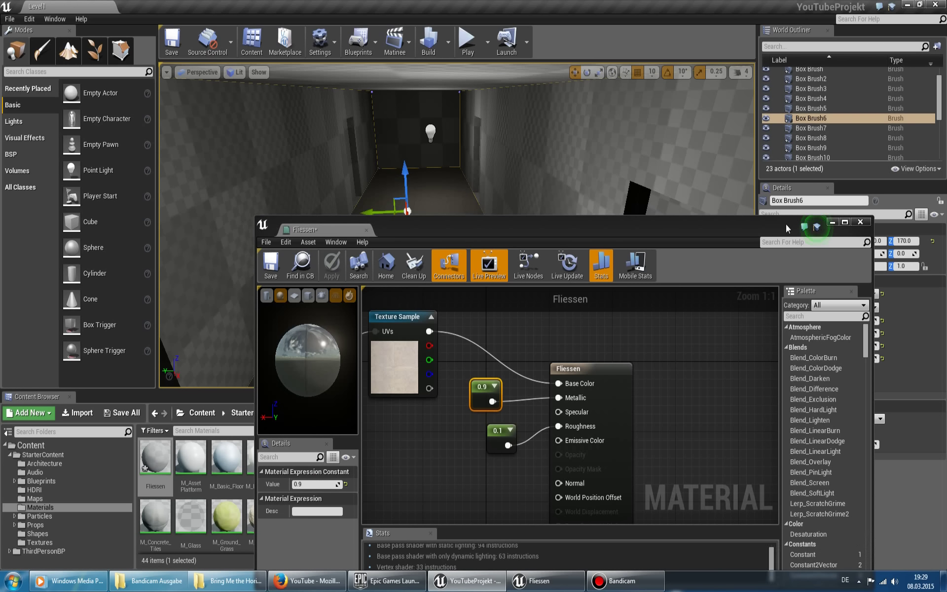
pyautogui.click(832, 222)
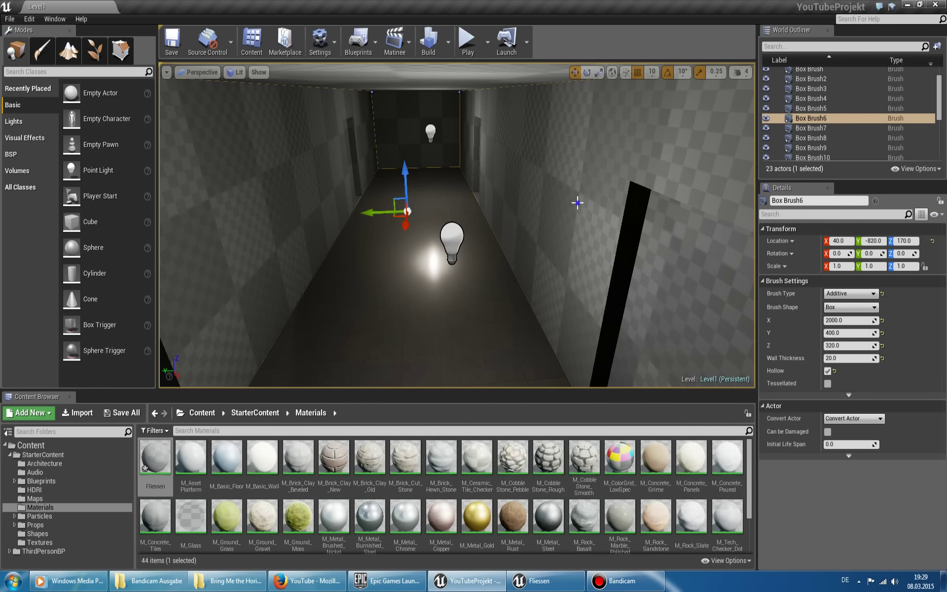
# Drag a Box brush from the BSP shapes into the corridor.
pyautogui.moveTo(581, 200); pyautogui.dragTo(581, 187, button='right')
pyautogui.moveTo(464, 167); pyautogui.dragTo(464, 163, button='right')
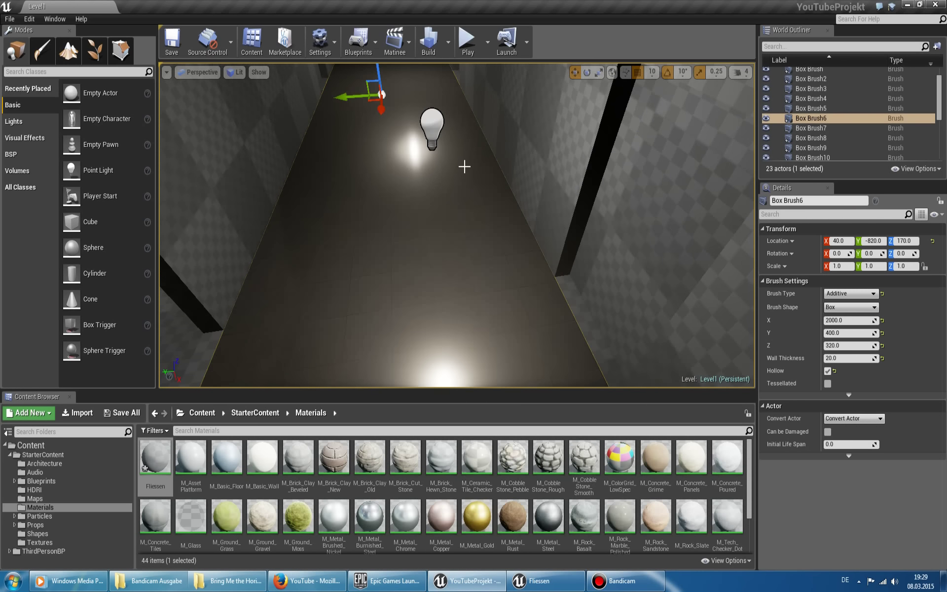
pyautogui.click(27, 158)
pyautogui.moveTo(79, 92); pyautogui.dragTo(304, 121)
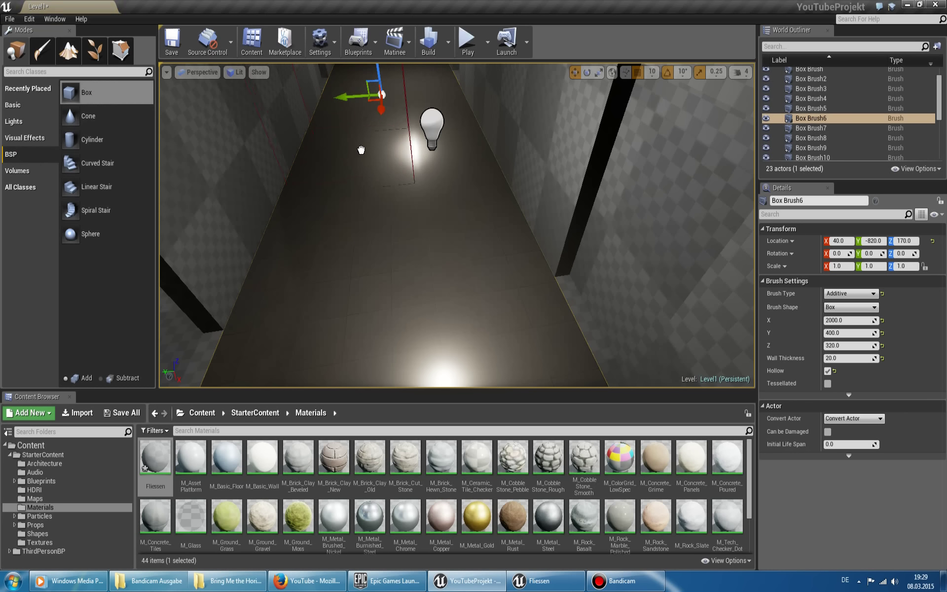
pyautogui.moveTo(396, 166); pyautogui.dragTo(437, 267)
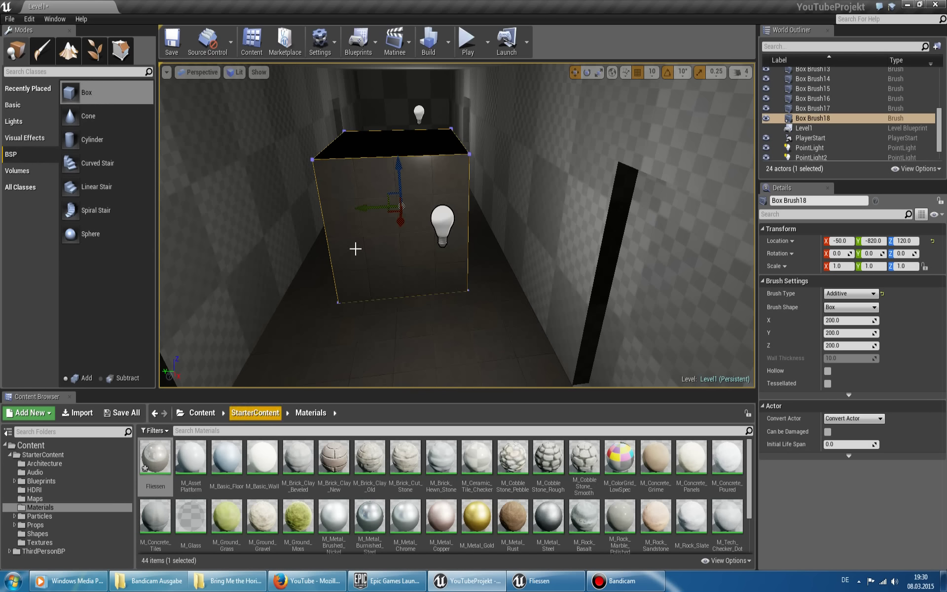
# Set the box brush size to 100 × 100 × 100.
pyautogui.click(851, 319)
pyautogui.write('20')
pyautogui.press('Tab')
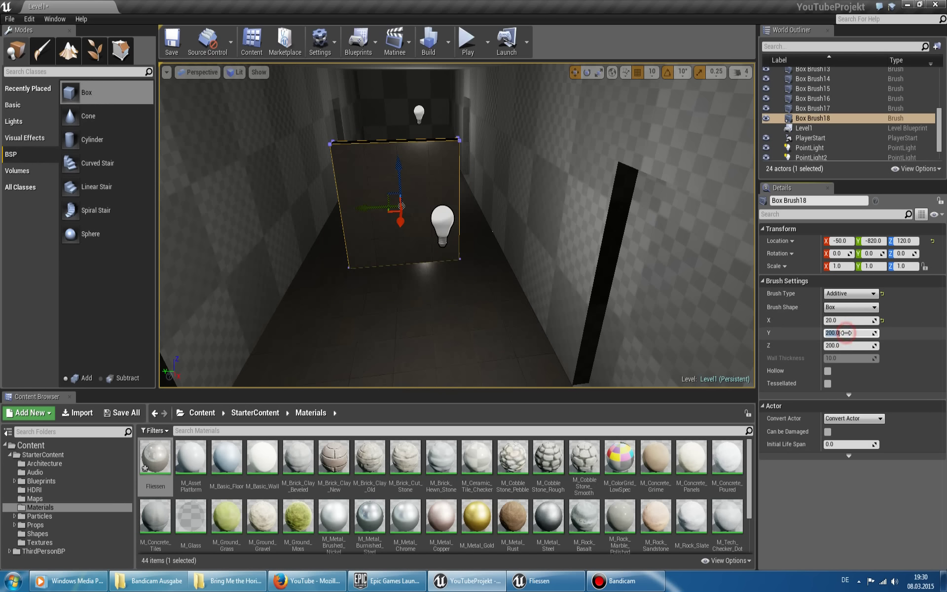
pyautogui.write('20')
pyautogui.press('Tab')
pyautogui.write('2')
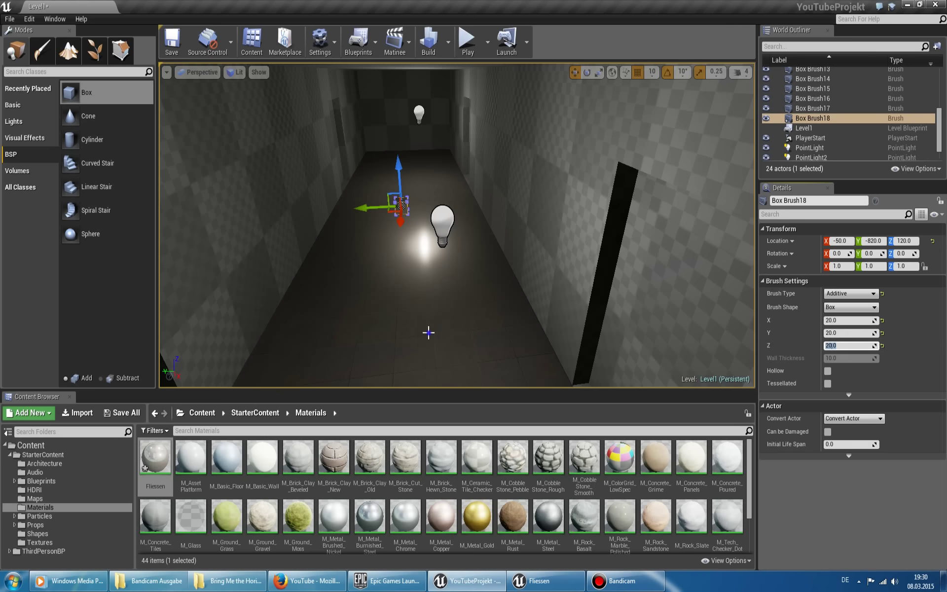
pyautogui.moveTo(427, 332); pyautogui.dragTo(429, 334, button='right')
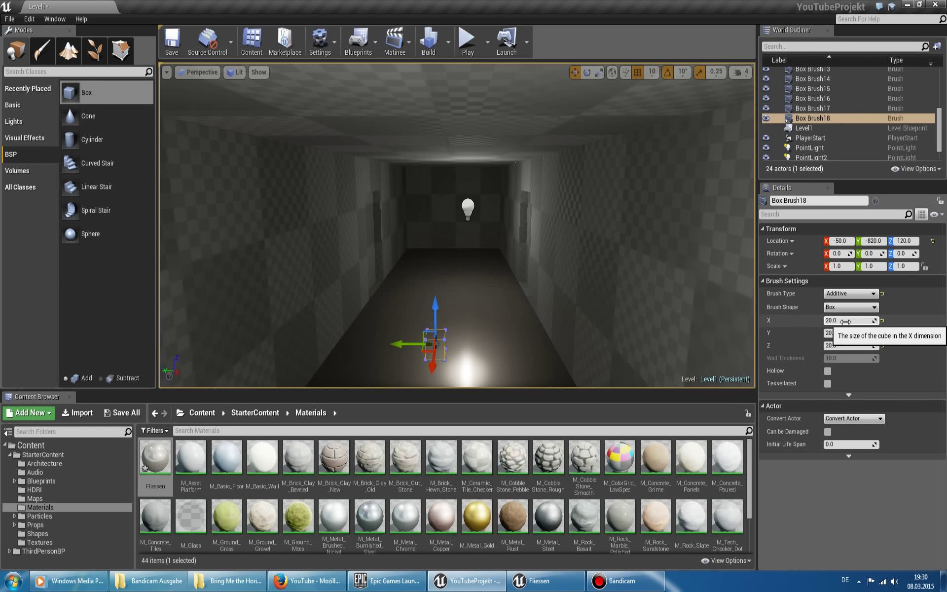
pyautogui.click(851, 319)
pyautogui.write('100')
pyautogui.press('Tab')
pyautogui.write('100')
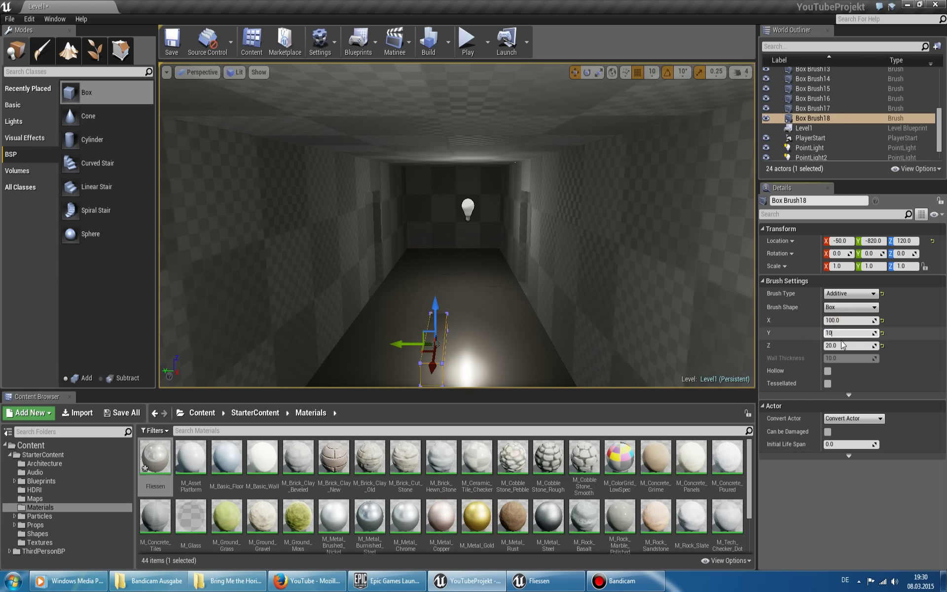
pyautogui.press('Tab')
pyautogui.write('100')
pyautogui.press('Return')
# Raise the box to Z 180 and apply M_Brick_Clay_New to it.
pyautogui.moveTo(433, 252); pyautogui.dragTo(402, 251, button='right')
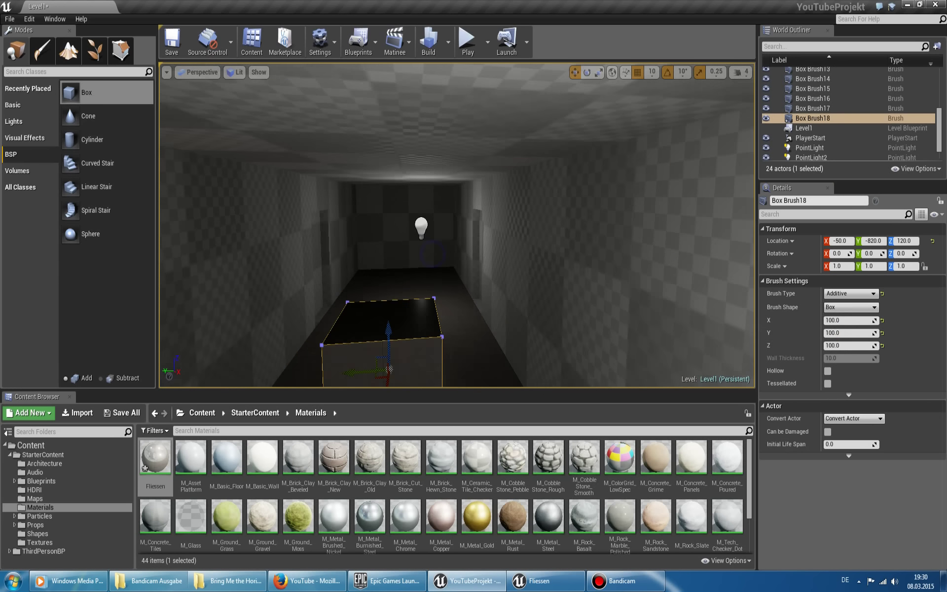
pyautogui.moveTo(388, 234); pyautogui.dragTo(391, 234)
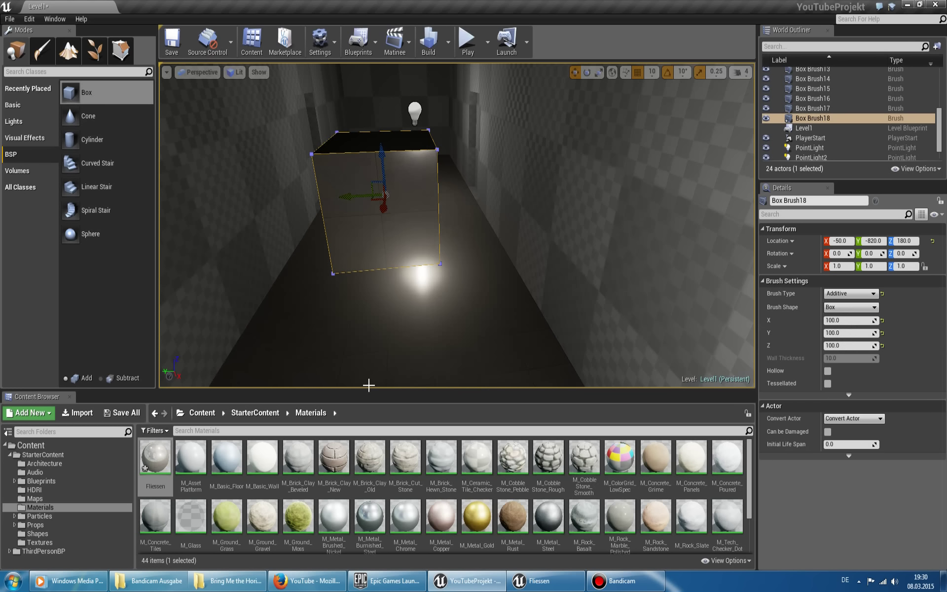
pyautogui.moveTo(333, 456)
pyautogui.mouseDown()
pyautogui.moveTo(385, 207)
pyautogui.moveTo(406, 195)
pyautogui.mouseUp()
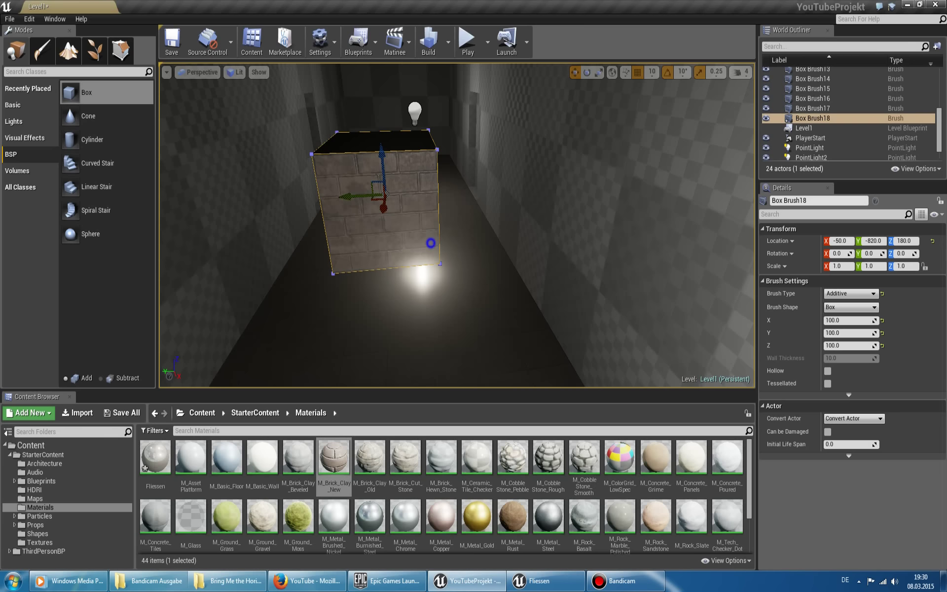
pyautogui.moveTo(430, 242)
pyautogui.mouseDown(button='right')
pyautogui.moveTo(425, 302)
pyautogui.moveTo(432, 289)
pyautogui.moveTo(606, 269)
pyautogui.mouseUp(button='right')
# Check the wall and floor brushes, then select and frame the brick box.
pyautogui.click(612, 262)
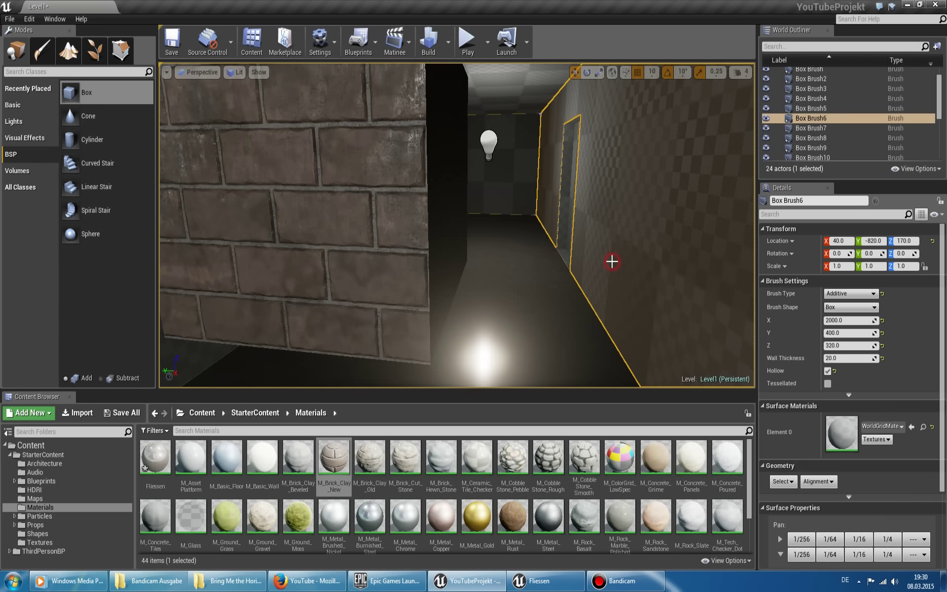
pyautogui.click(537, 287)
pyautogui.click(554, 299)
pyautogui.click(503, 323)
pyautogui.click(370, 213)
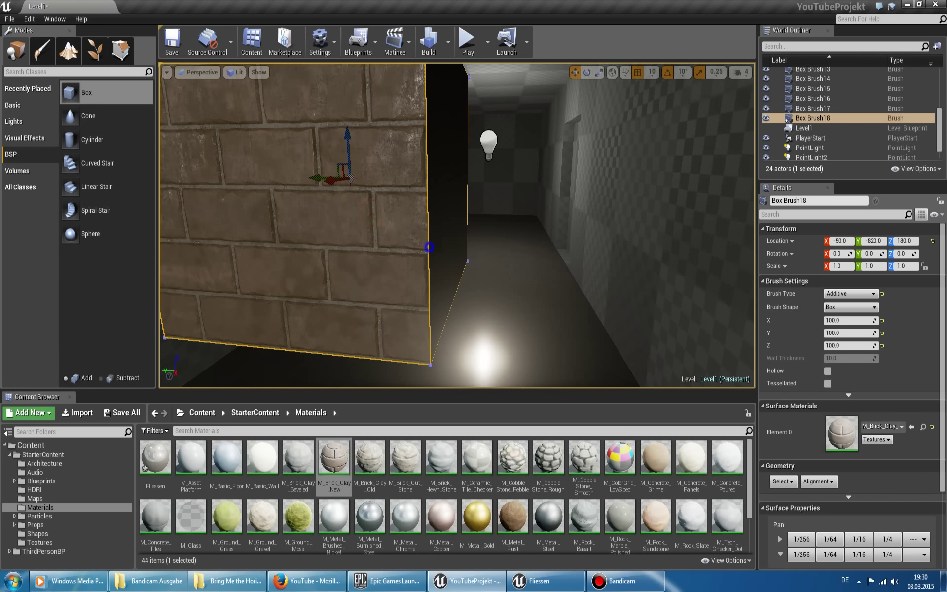
pyautogui.press('f')
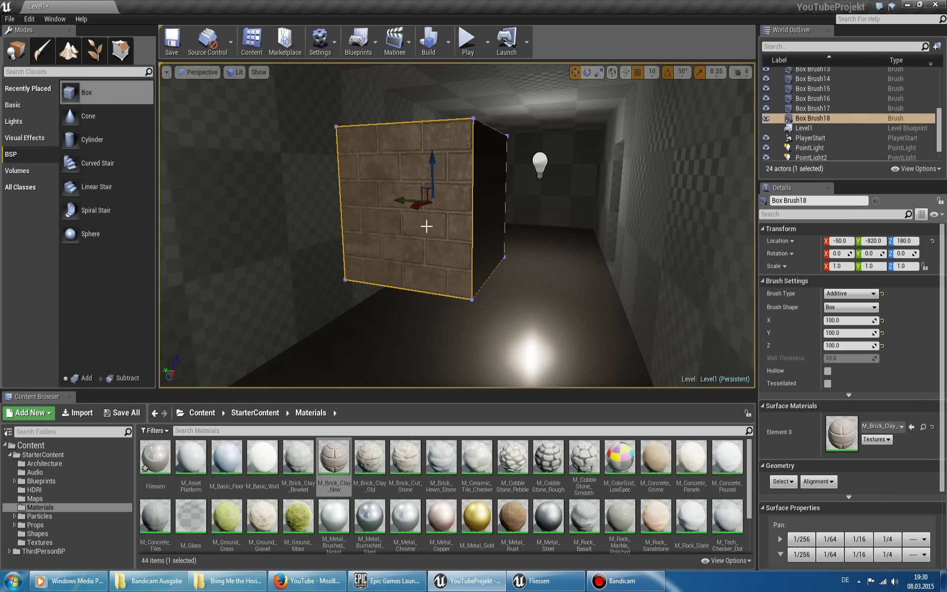
pyautogui.scroll(-3, 878, 439)
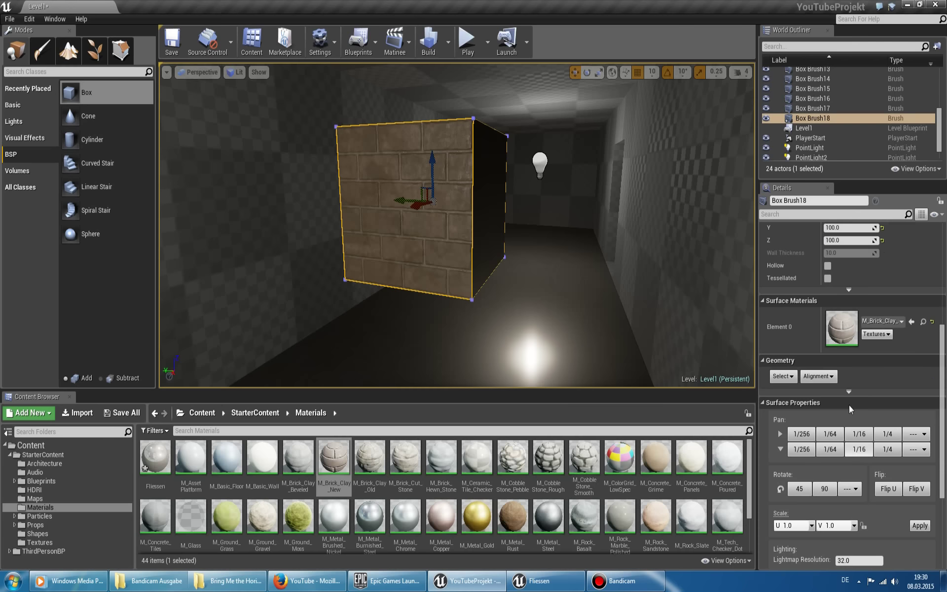
# Select all faces of the box and drop M_Brick_Clay_New onto them.
pyautogui.click(783, 376)
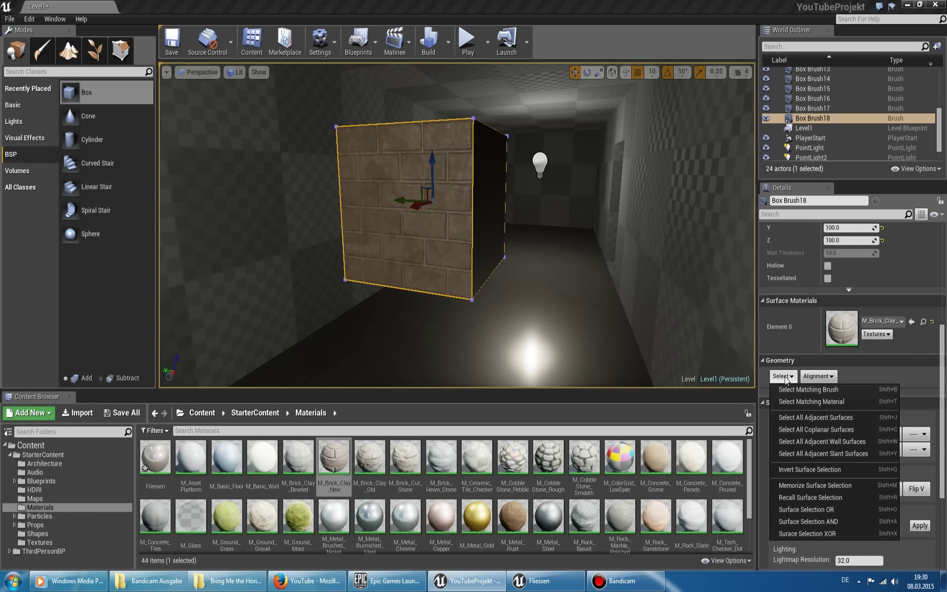
pyautogui.click(811, 391)
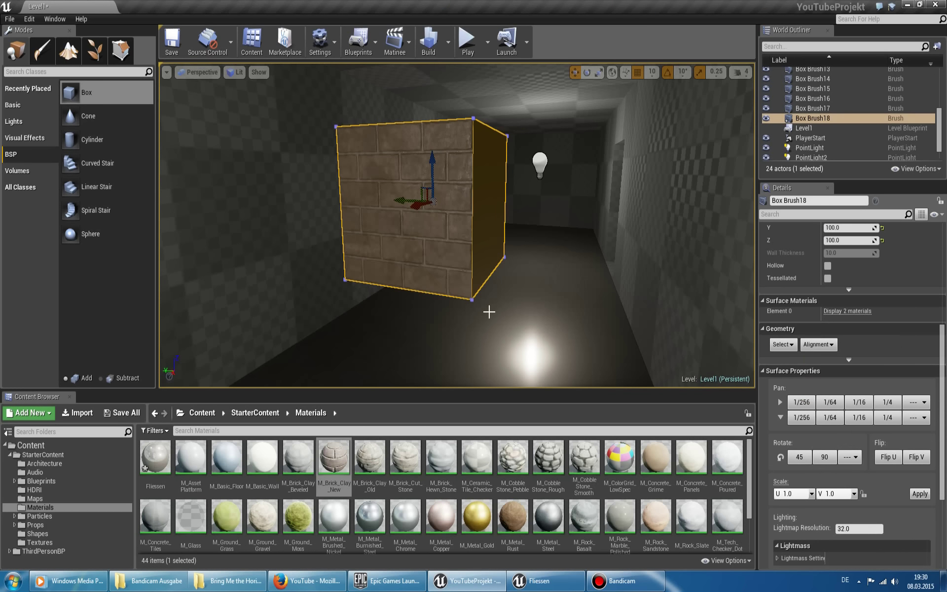
pyautogui.moveTo(482, 311)
pyautogui.mouseDown(button='right')
pyautogui.moveTo(482, 276)
pyautogui.moveTo(479, 306)
pyautogui.moveTo(436, 324)
pyautogui.mouseUp(button='right')
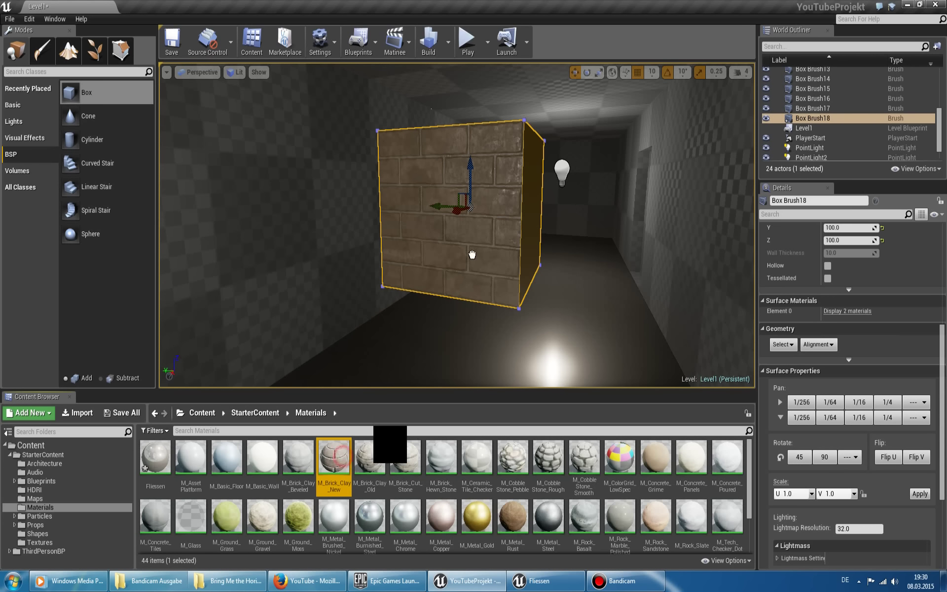
pyautogui.moveTo(342, 454); pyautogui.dragTo(495, 227)
pyautogui.moveTo(507, 277)
pyautogui.mouseDown(button='right')
pyautogui.moveTo(561, 265)
pyautogui.moveTo(528, 271)
pyautogui.moveTo(550, 270)
pyautogui.moveTo(535, 278)
pyautogui.mouseUp(button='right')
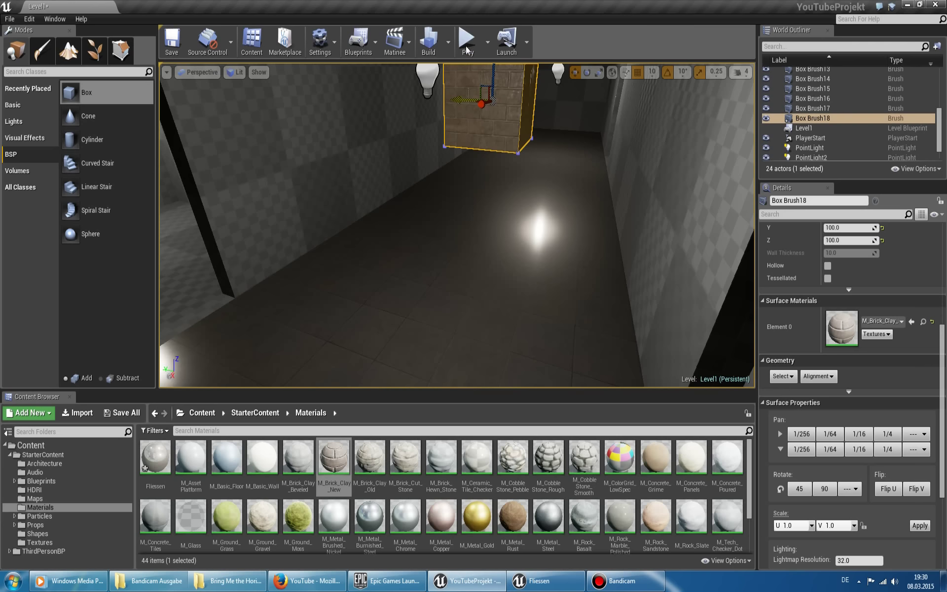
# Rebuild lighting and launch YouTubeProjekt standalone, saving the Fliessen material when prompted.
pyautogui.click(434, 47)
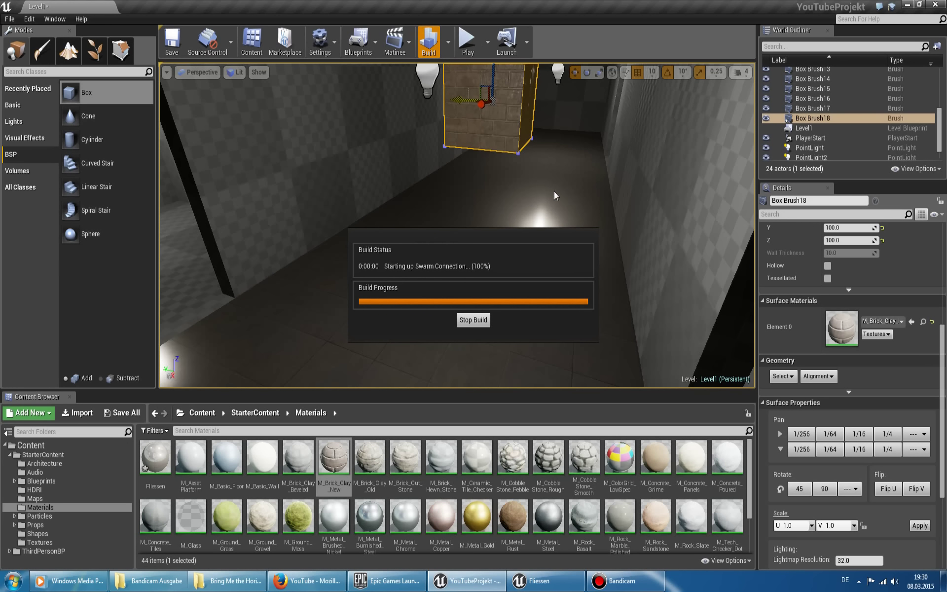
pyautogui.click(506, 42)
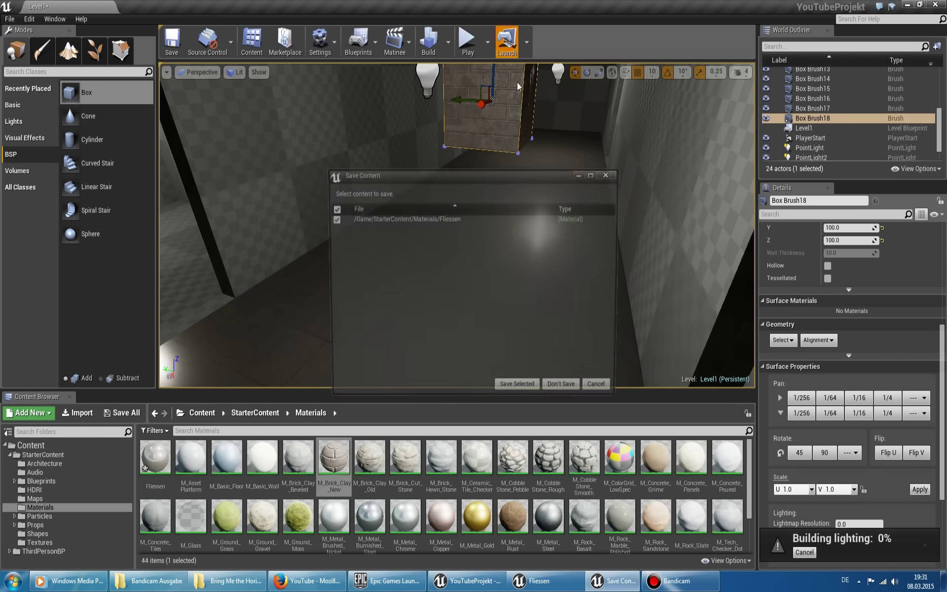
pyautogui.click(520, 391)
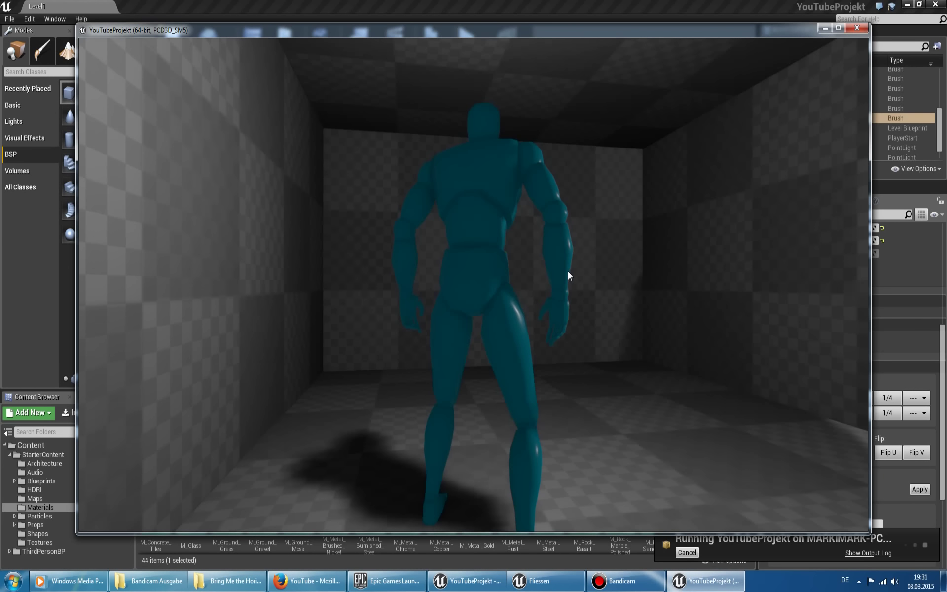
# Run the character down the tiled corridor toward the brick block and back.
pyautogui.press('w')
pyautogui.press('w')
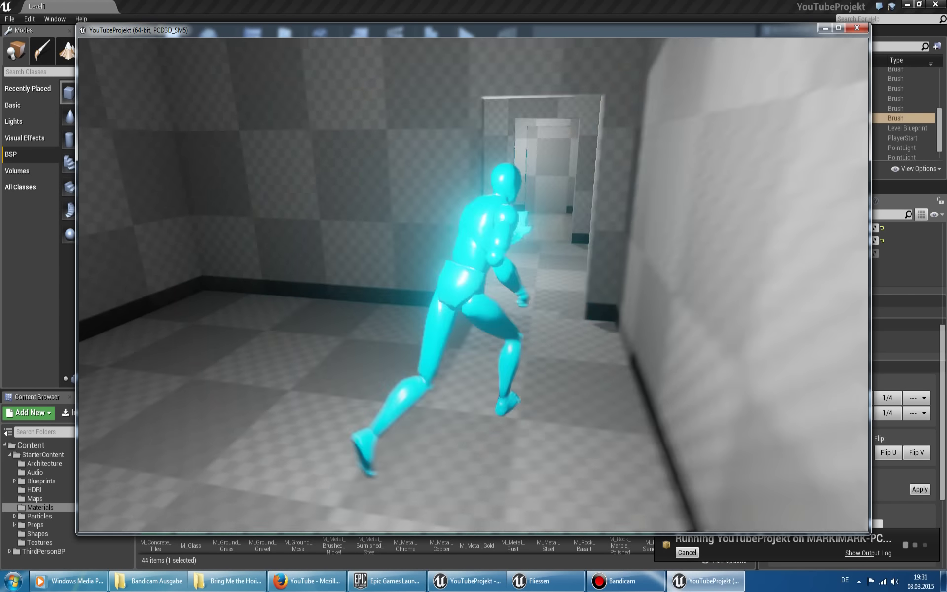
pyautogui.press('w')
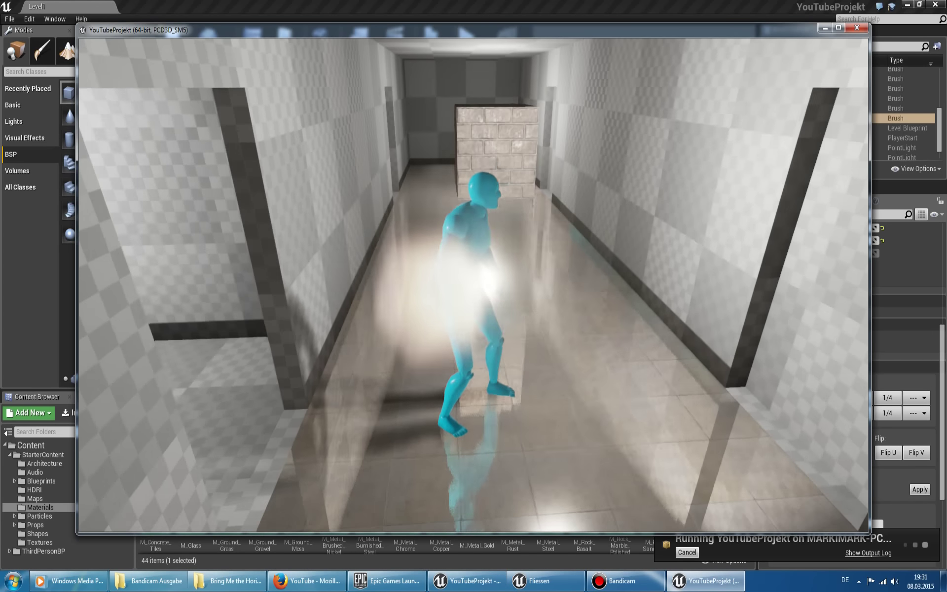
pyautogui.press('w')
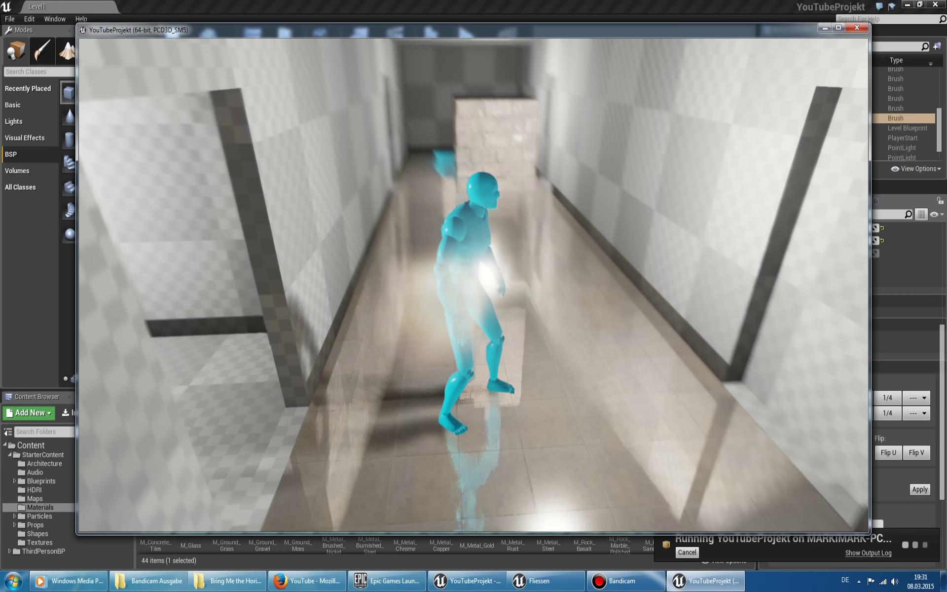
pyautogui.press('w')
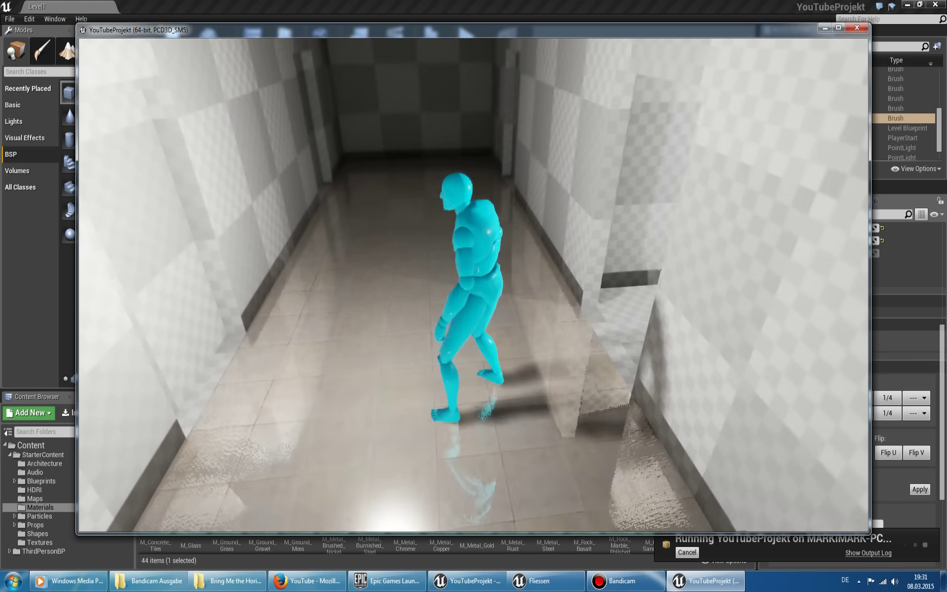
pyautogui.press('w')
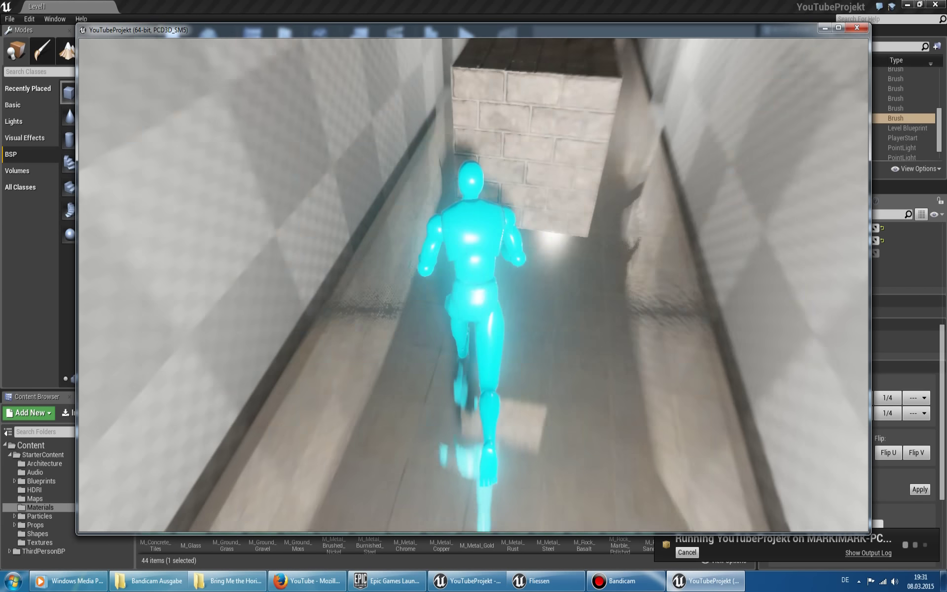
pyautogui.press('w')
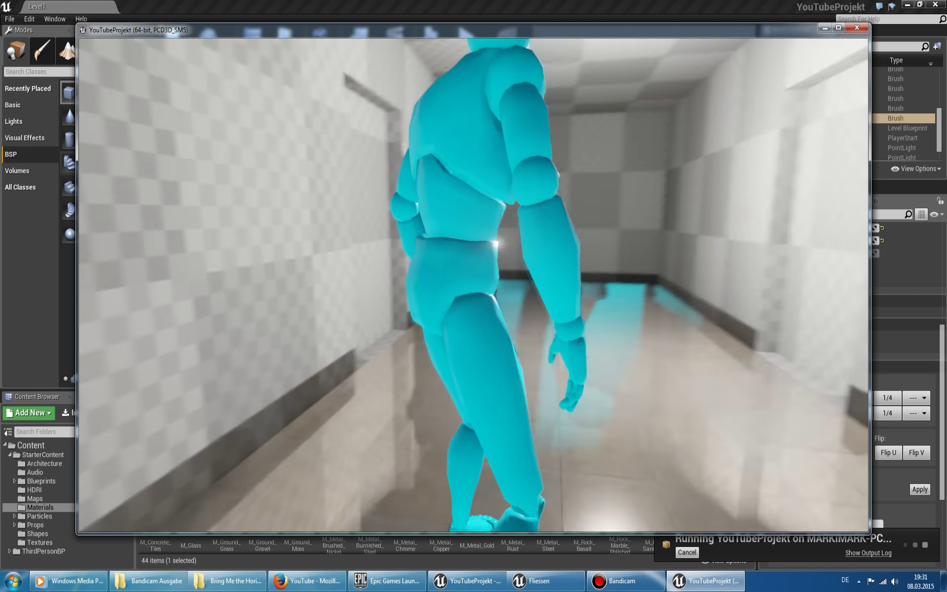
pyautogui.press('w')
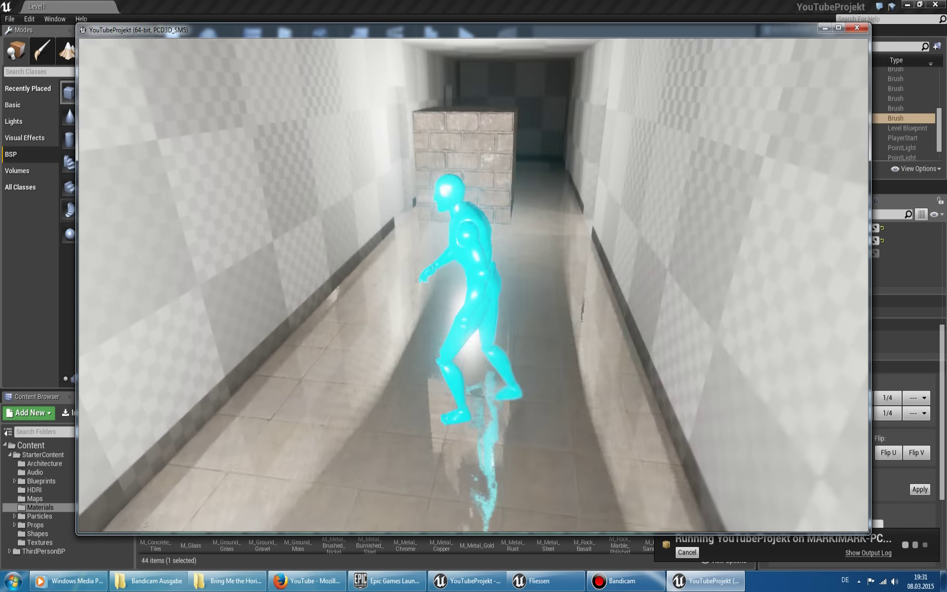
pyautogui.press('s')
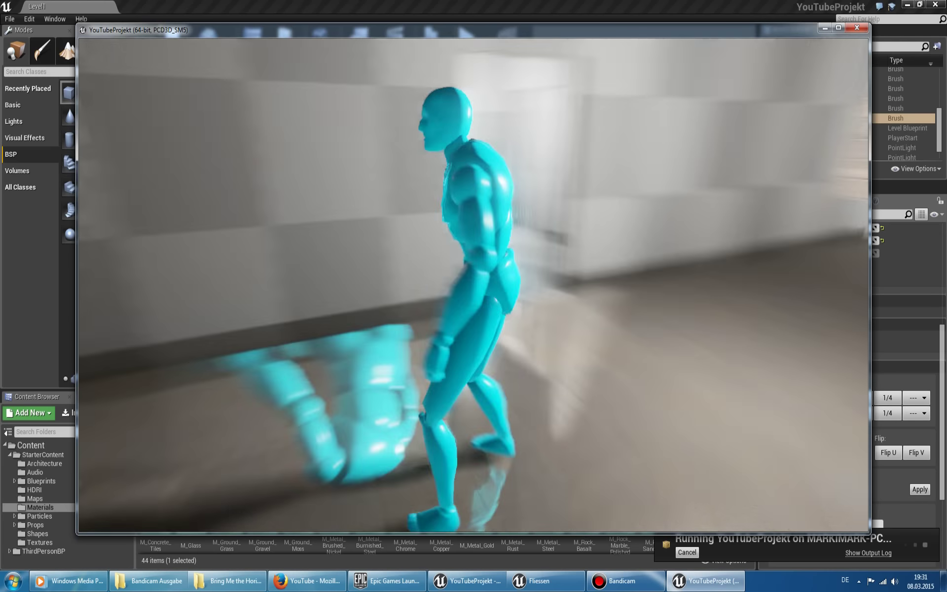
pyautogui.press('s')
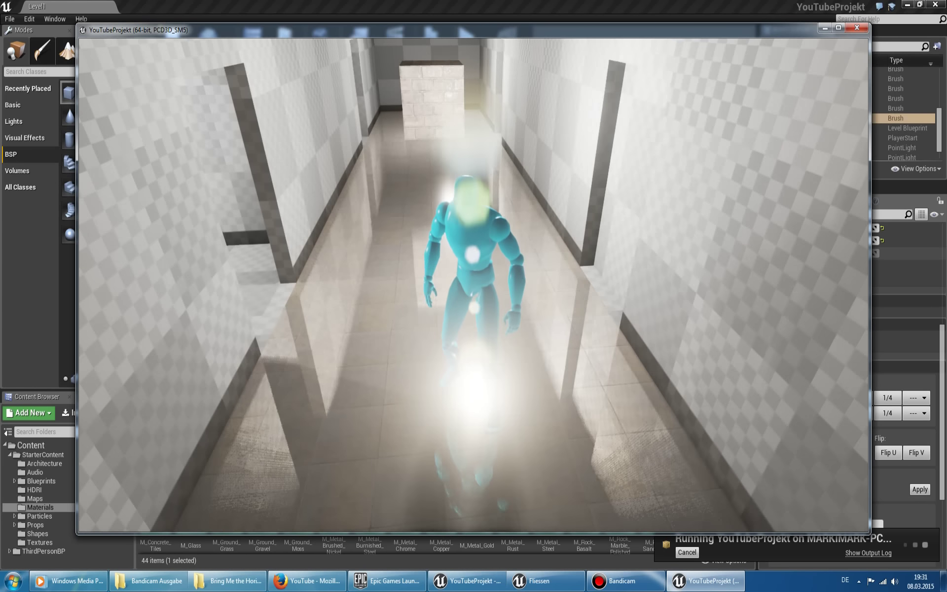
# Close the standalone game window from its taskbar menu, returning to the editor.
pyautogui.hotkey('alt', 'Tab')
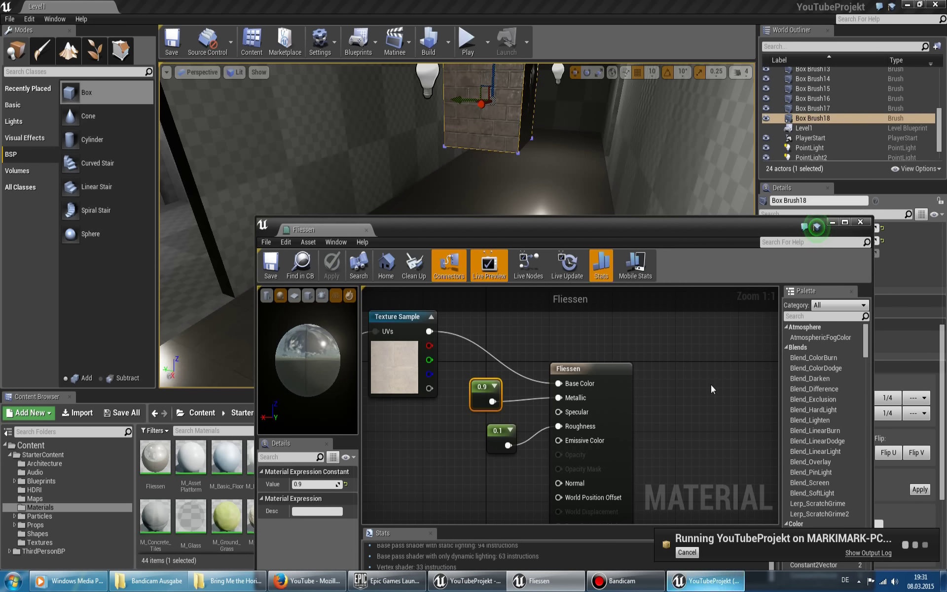
pyautogui.rightClick(725, 583)
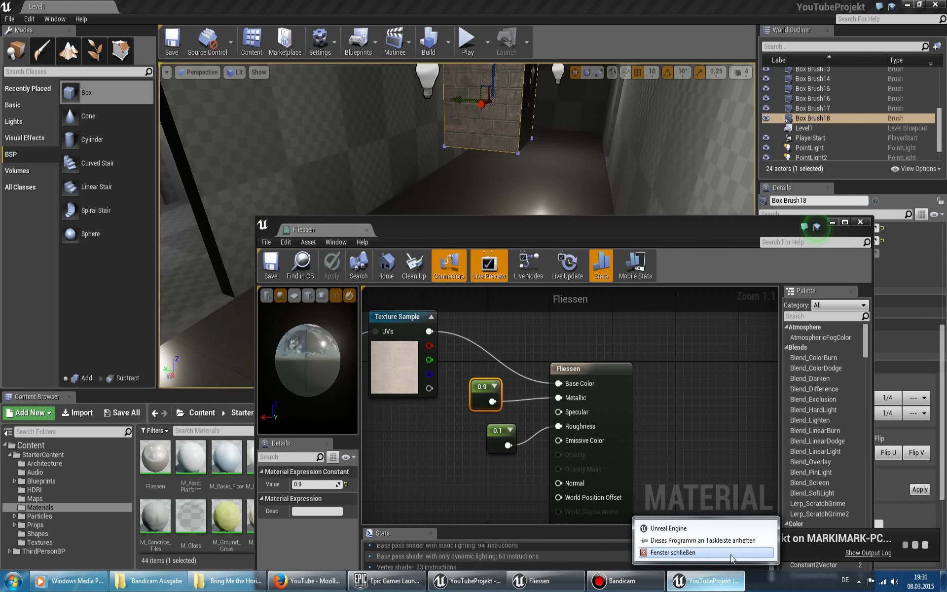
pyautogui.click(730, 553)
pyautogui.hotkey('alt', 'Tab')
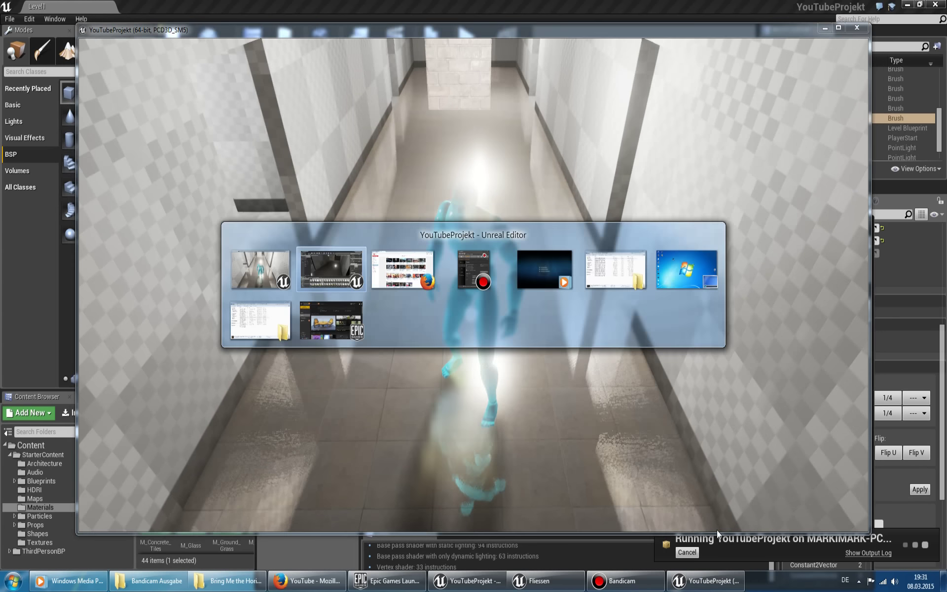
pyautogui.rightClick(710, 580)
pyautogui.click(717, 557)
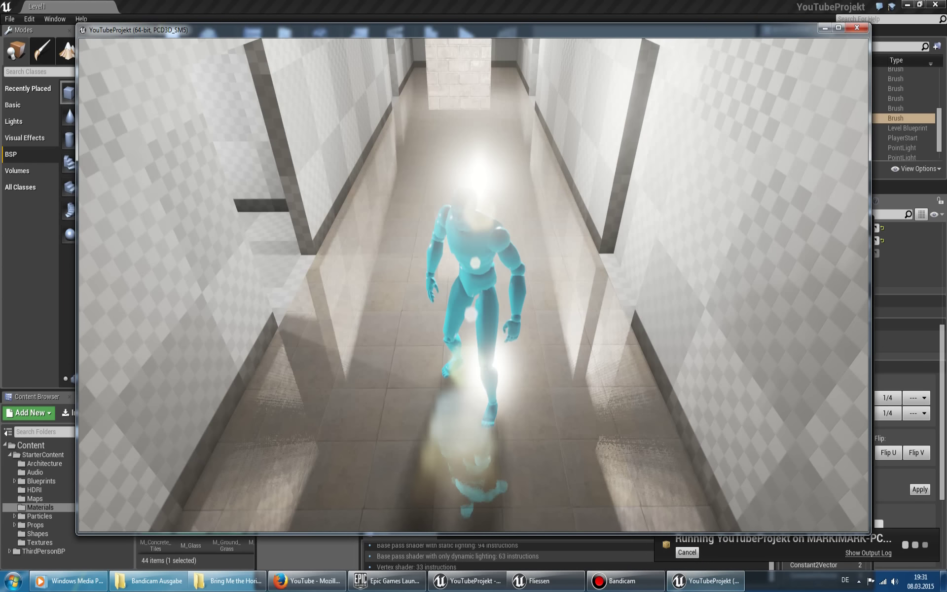
pyautogui.hotkey('alt', 'Tab')
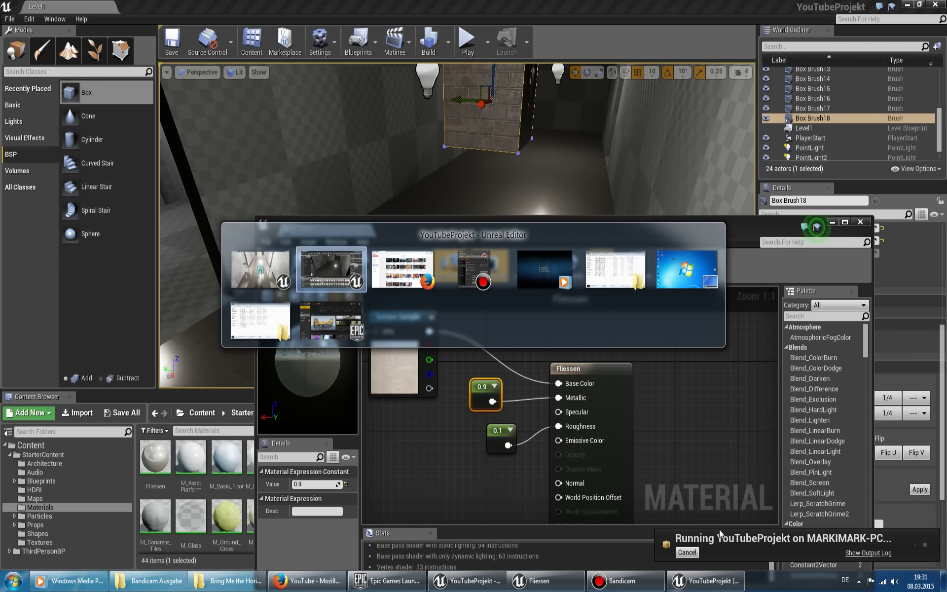
pyautogui.press('Tab')
pyautogui.press('Tab')
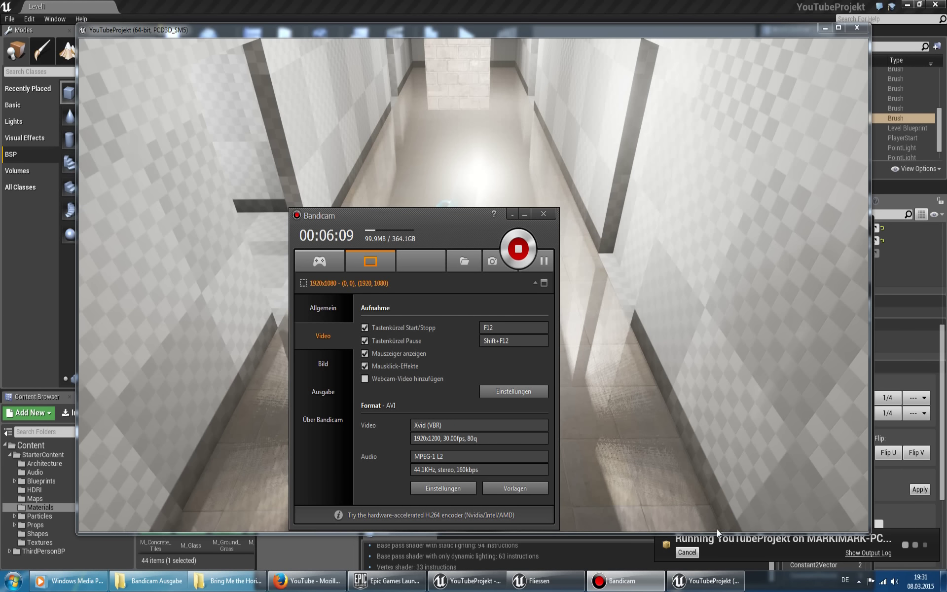
pyautogui.rightClick(725, 584)
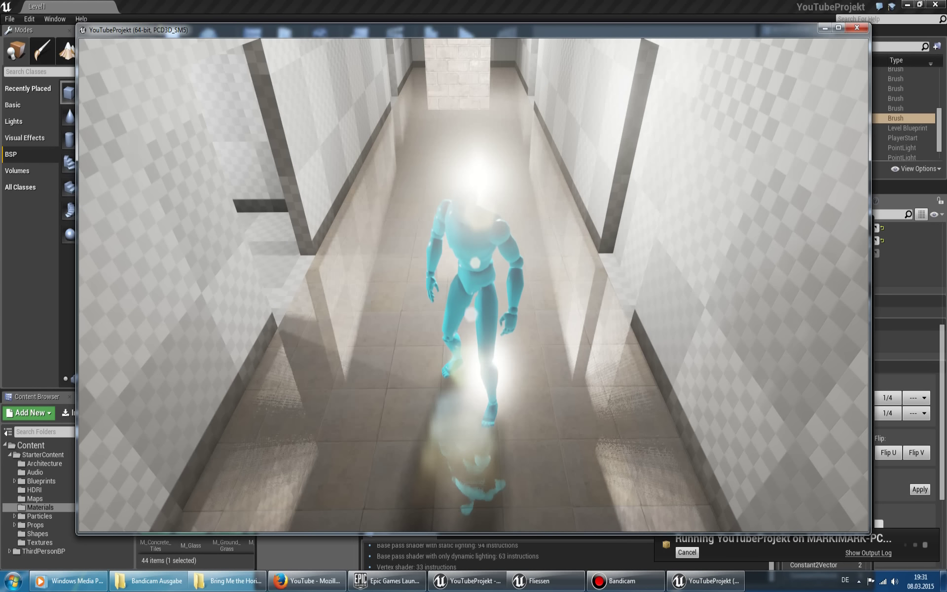
pyautogui.hotkey('alt', 'Tab')
pyautogui.rightClick(724, 582)
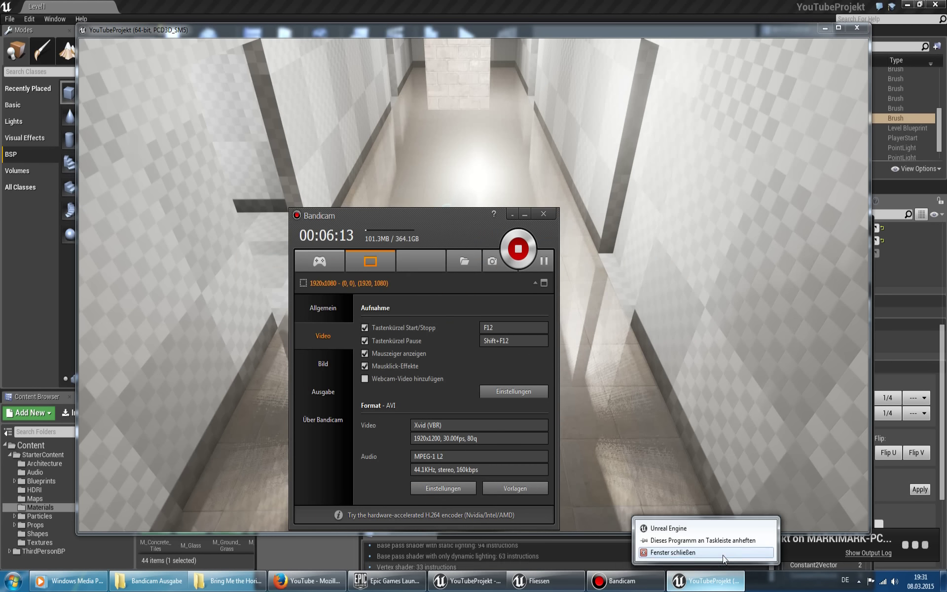
pyautogui.click(723, 553)
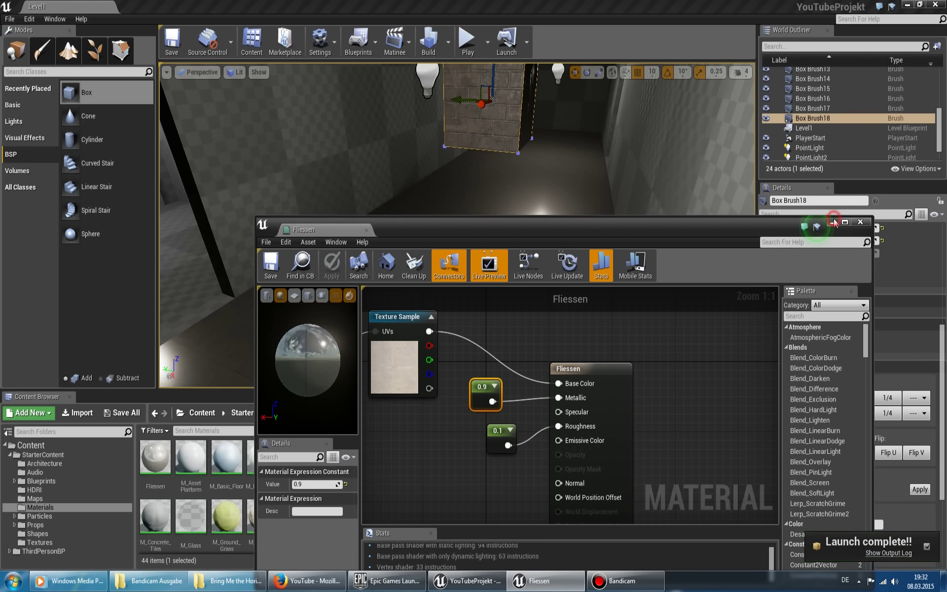
# Disconnect the 0.9 constant from Metallic and wire it into Specular instead.
pyautogui.moveTo(690, 233); pyautogui.dragTo(703, 144)
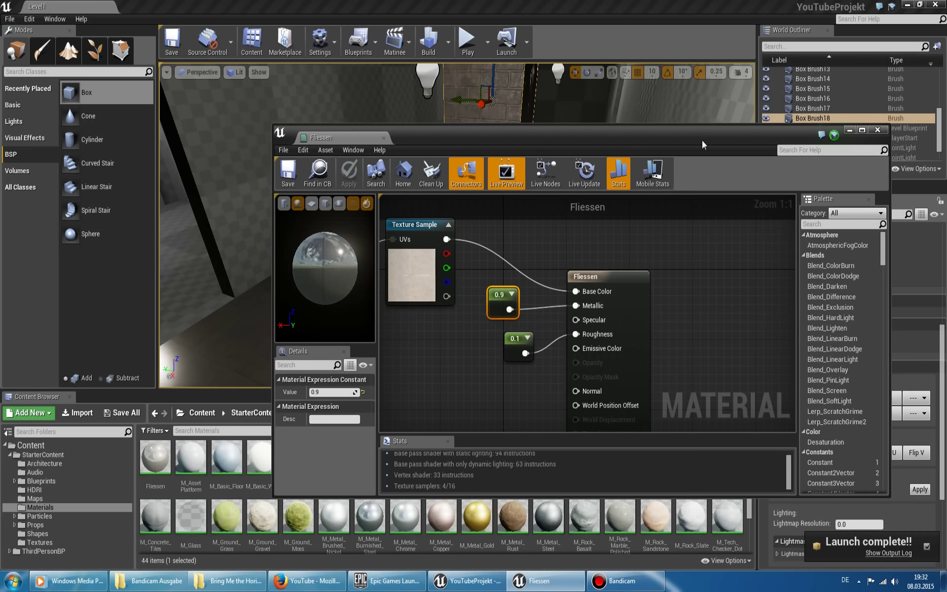
pyautogui.moveTo(497, 299); pyautogui.dragTo(490, 290)
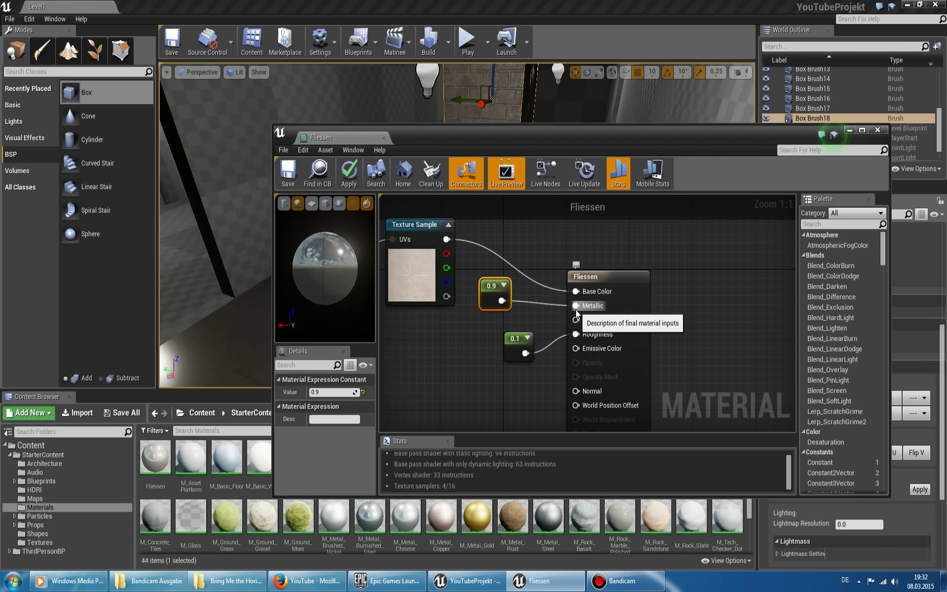
pyautogui.keyDown('alt'); pyautogui.click(576, 306); pyautogui.keyUp('alt')
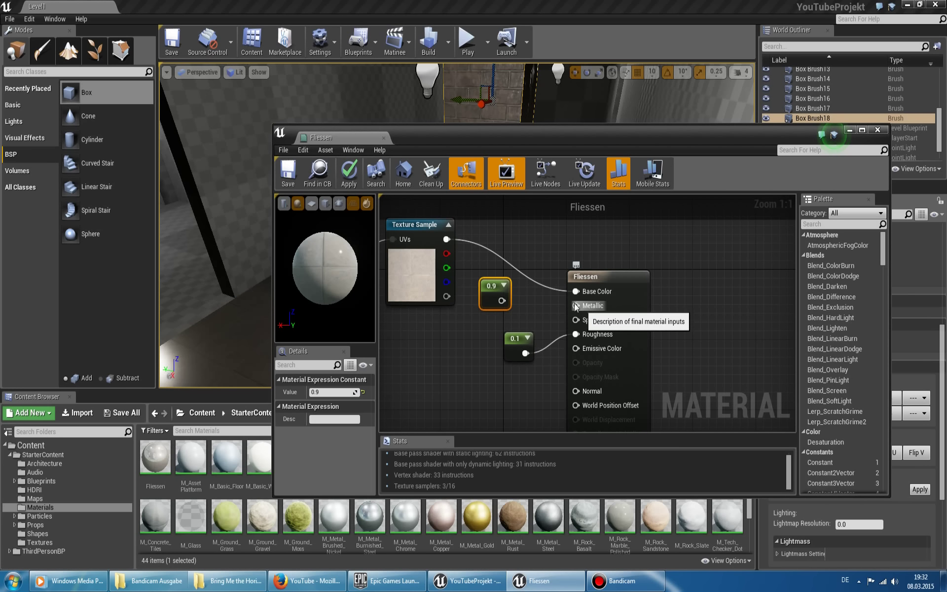
pyautogui.moveTo(501, 301); pyautogui.dragTo(526, 306)
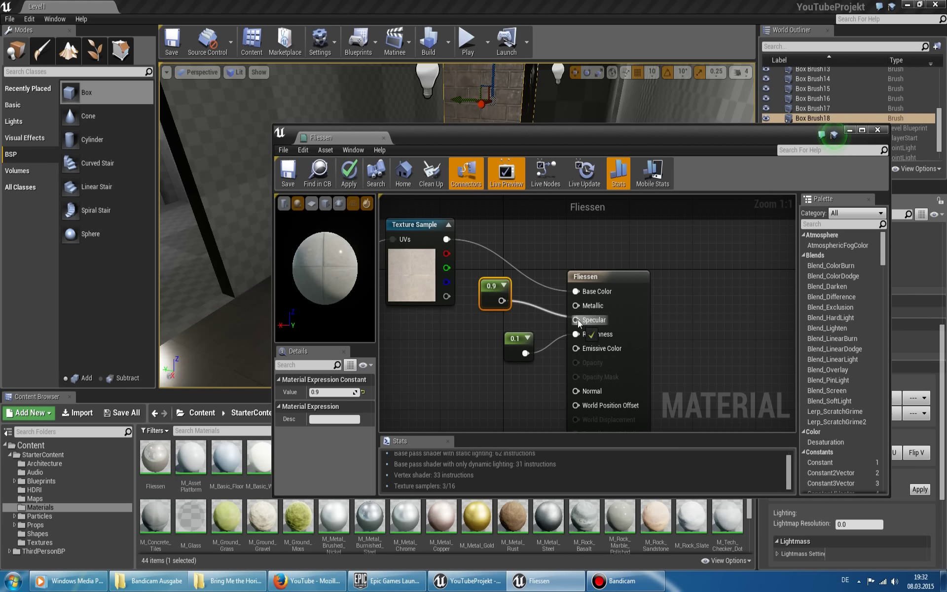
pyautogui.moveTo(579, 323); pyautogui.dragTo(577, 321)
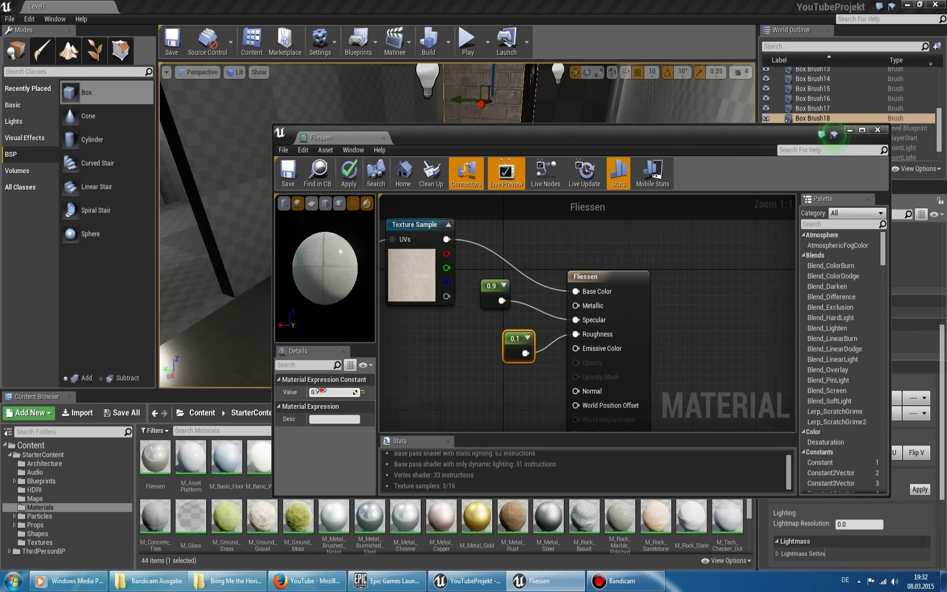
# Set the roughness constant and the former 0.9 constant both to 1.
pyautogui.press('Return')
pyautogui.click(493, 286)
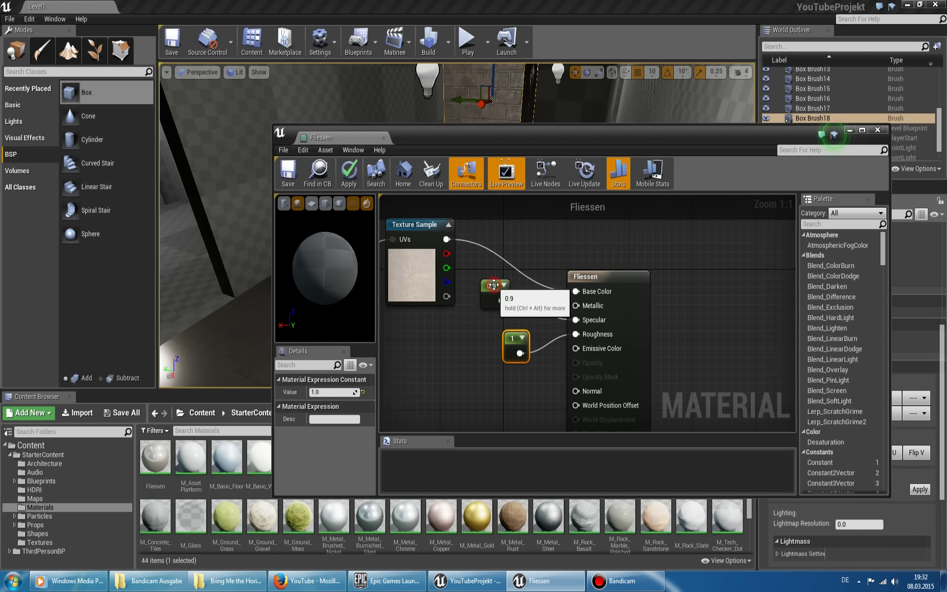
pyautogui.click(329, 392)
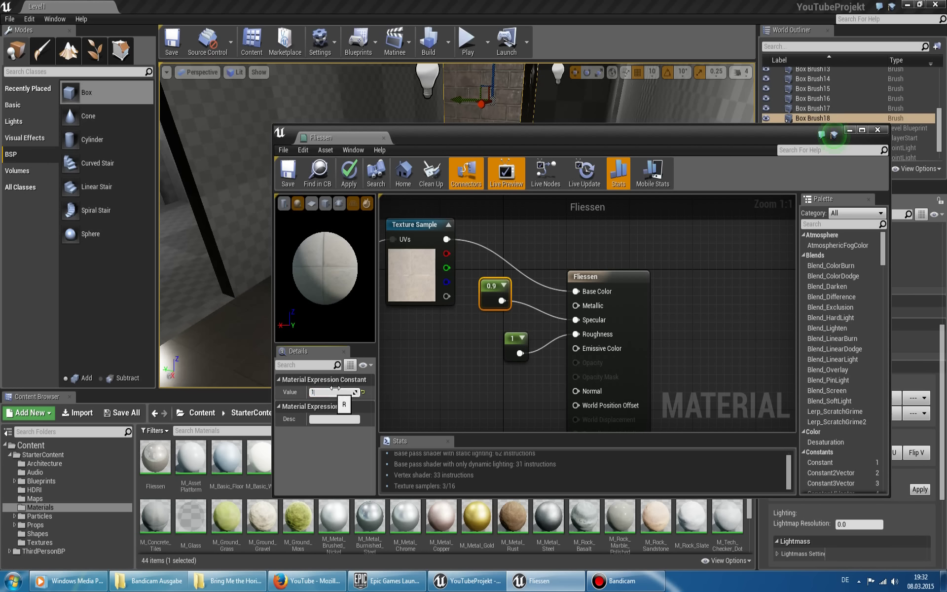
pyautogui.press('Return')
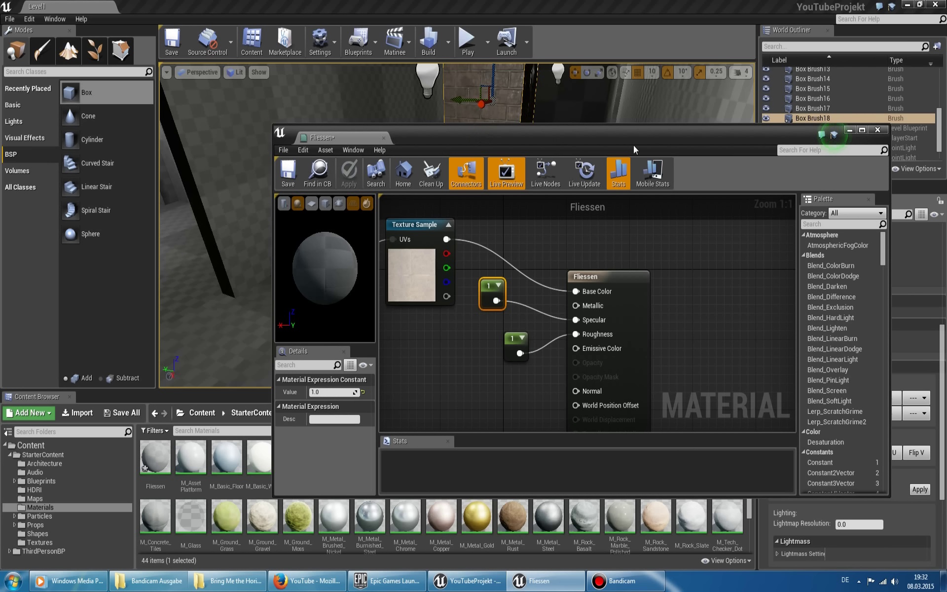
# Save the Fliessen material and rebuild the corridor level's lighting.
pyautogui.click(849, 130)
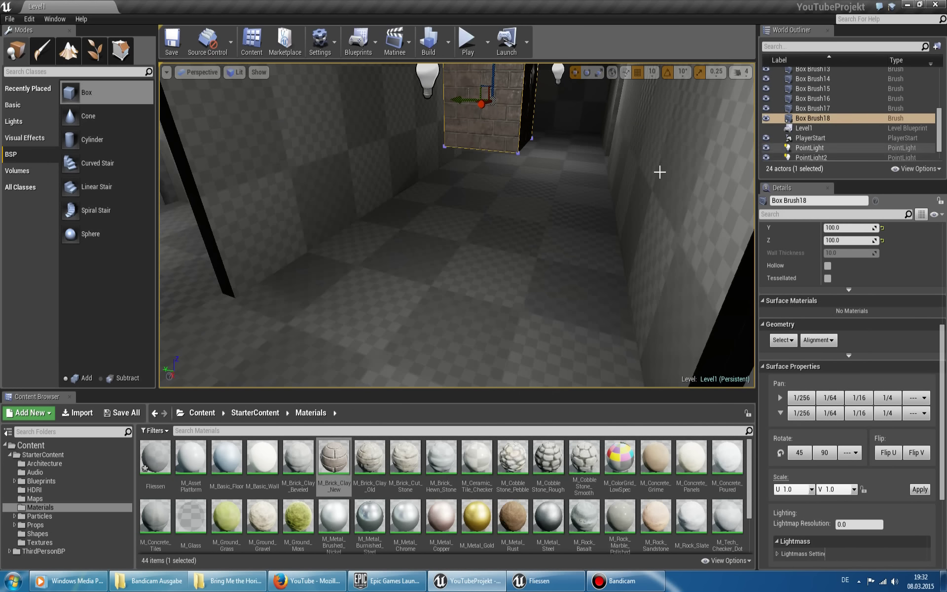
pyautogui.moveTo(509, 229); pyautogui.dragTo(509, 217, button='right')
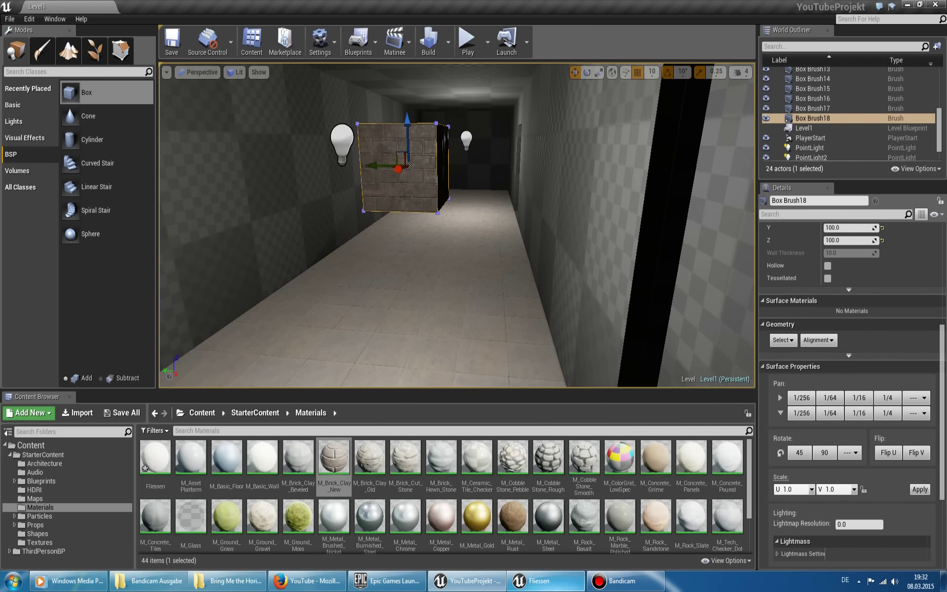
pyautogui.click(540, 581)
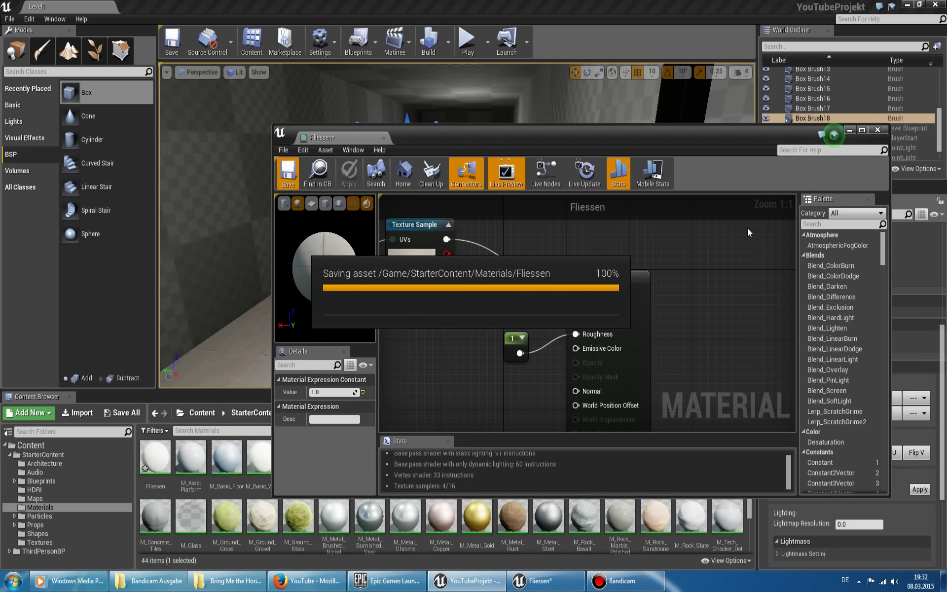
pyautogui.click(849, 130)
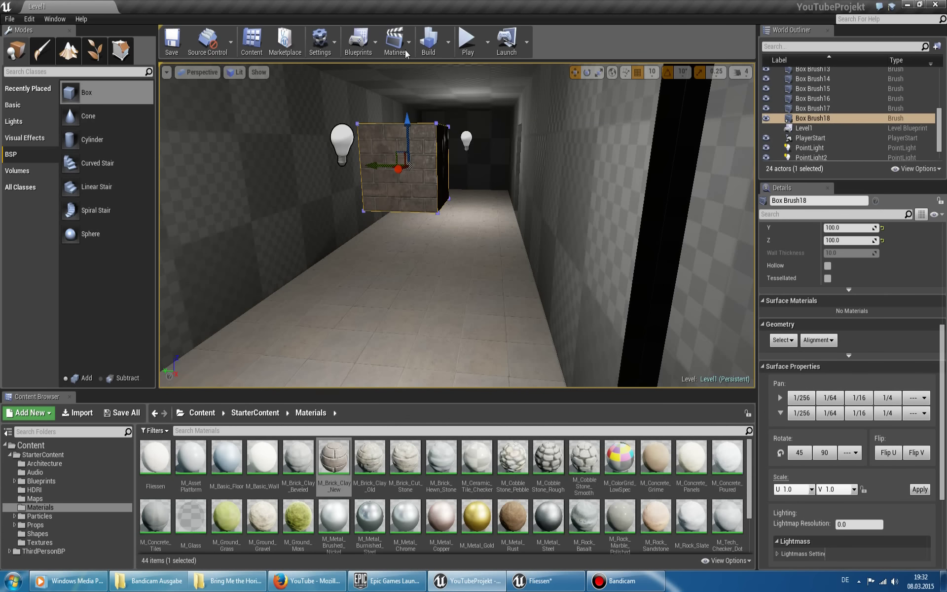
pyautogui.click(429, 43)
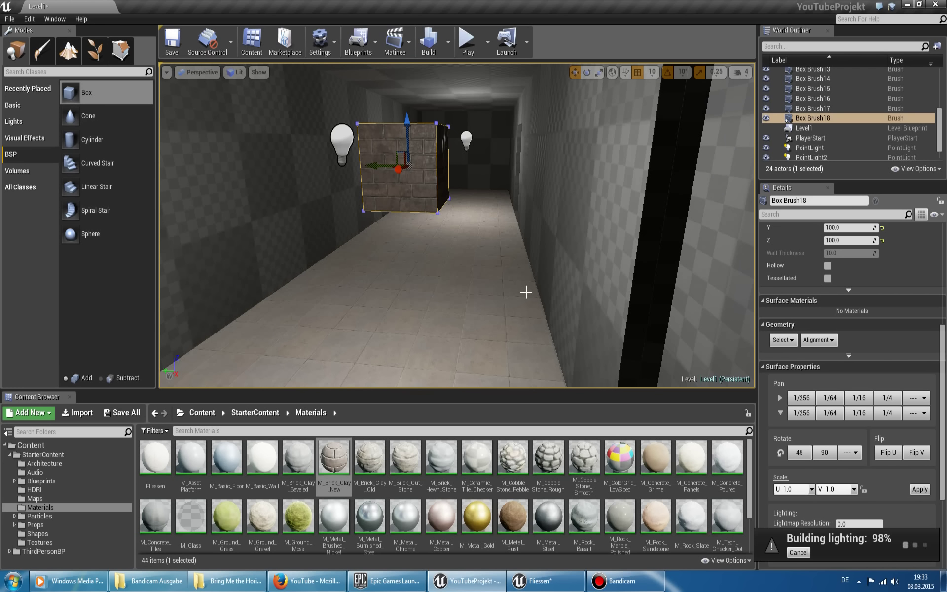
pyautogui.moveTo(519, 297); pyautogui.dragTo(468, 295)
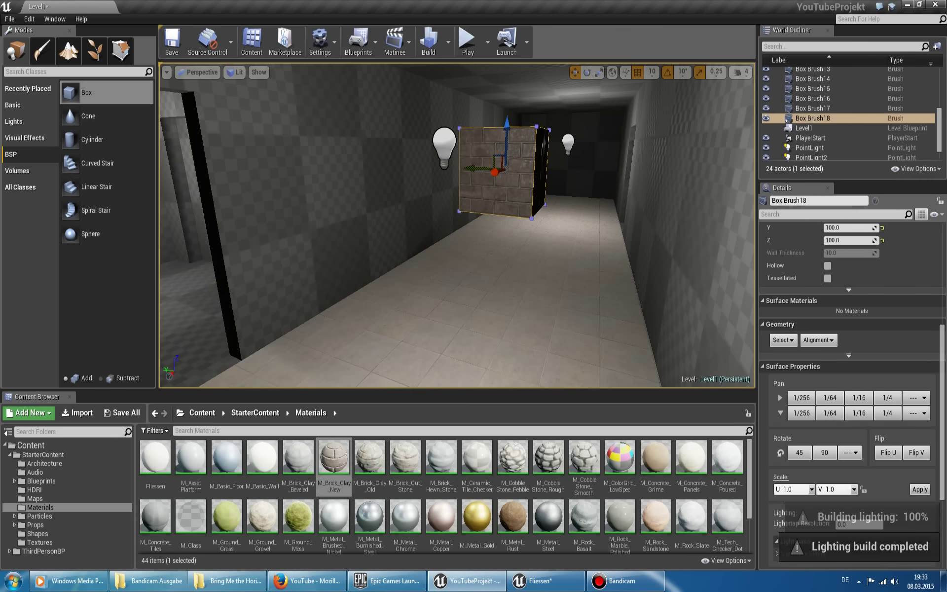
# Play the level in the editor, run along the corridor, then stop with Esc.
pyautogui.click(467, 43)
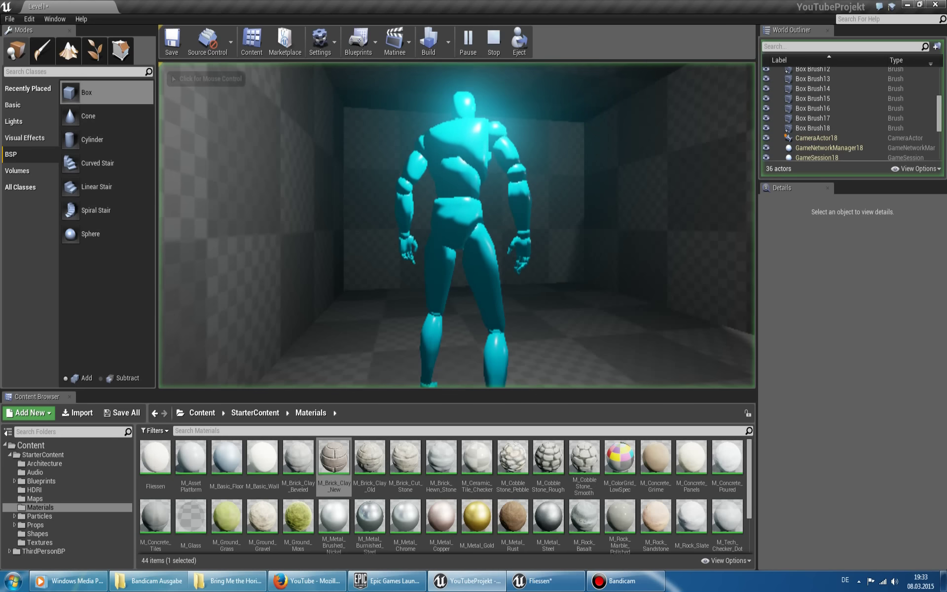
pyautogui.press('w')
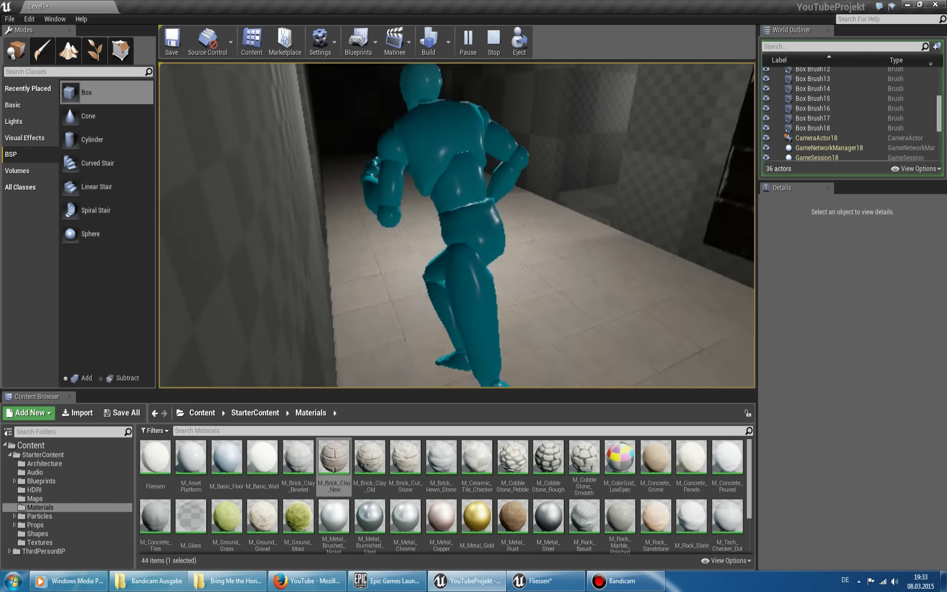
pyautogui.press('Escape')
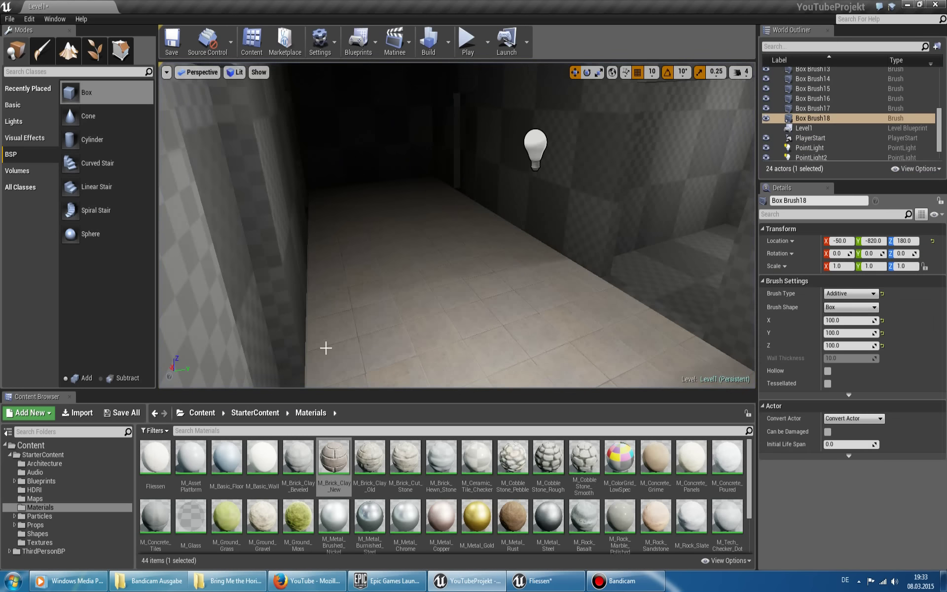
# Change Fliessen's roughness constant to 0.5, apply it, and minimize the material editor.
pyautogui.doubleClick(155, 456)
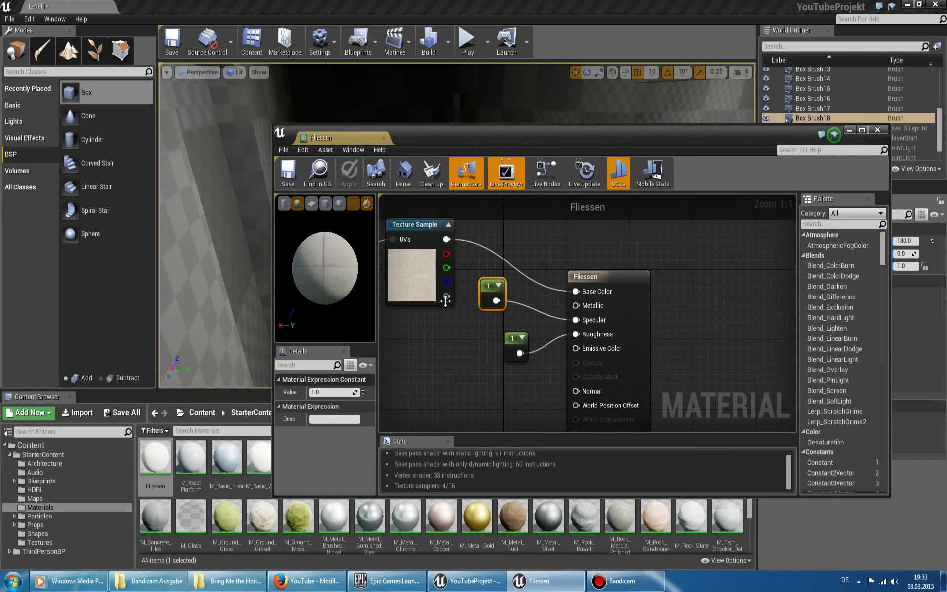
pyautogui.click(513, 339)
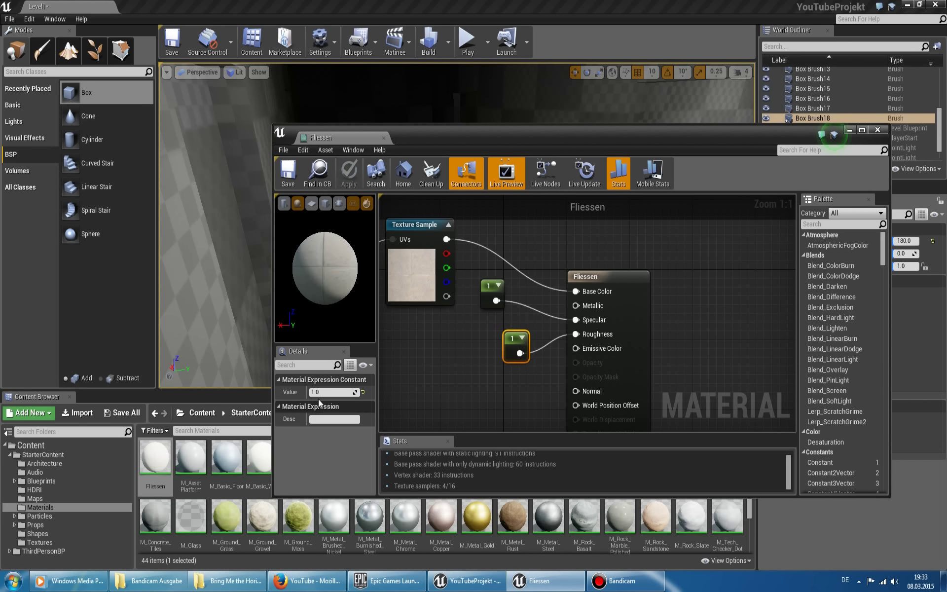
pyautogui.click(321, 392)
pyautogui.write('0.5')
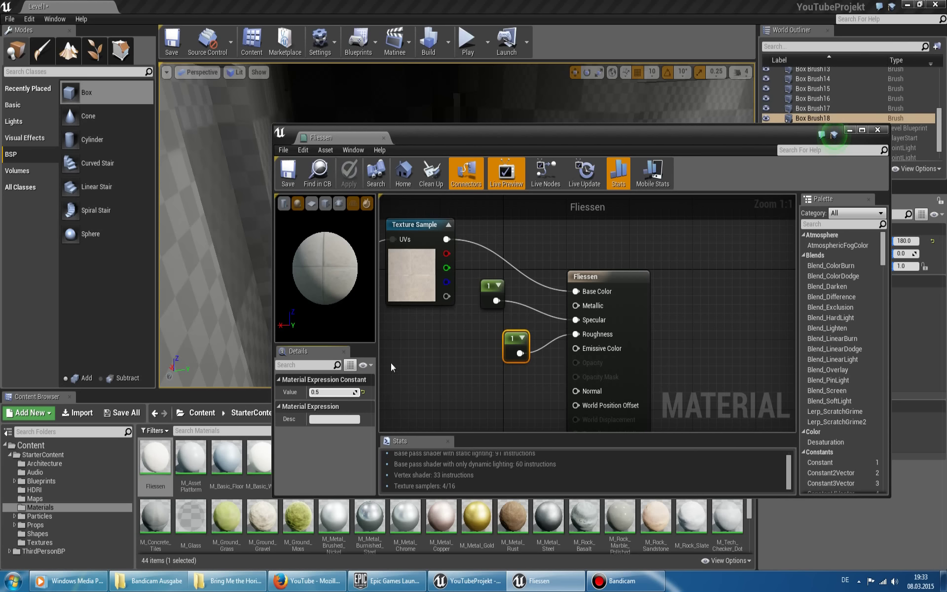
pyautogui.press('Return')
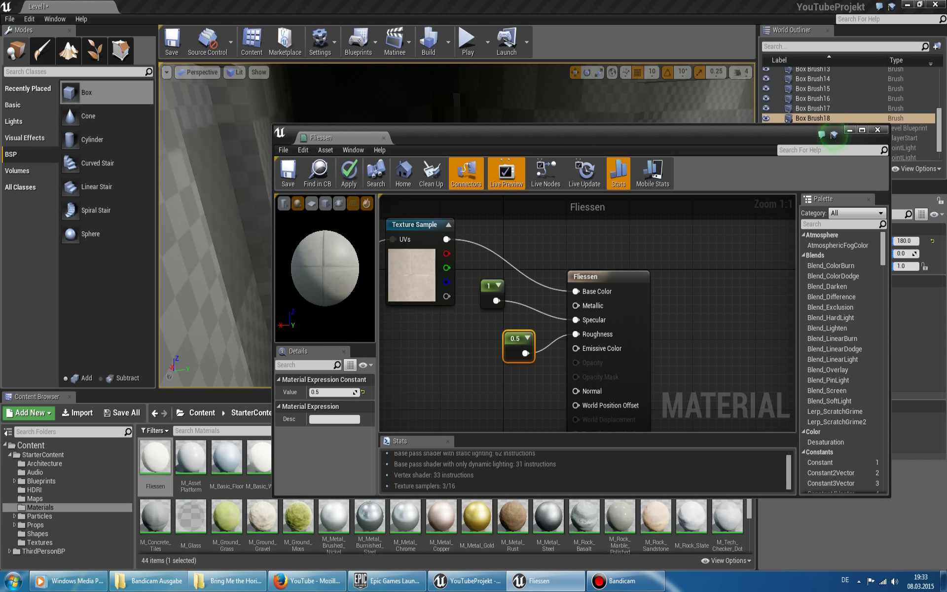
pyautogui.click(354, 178)
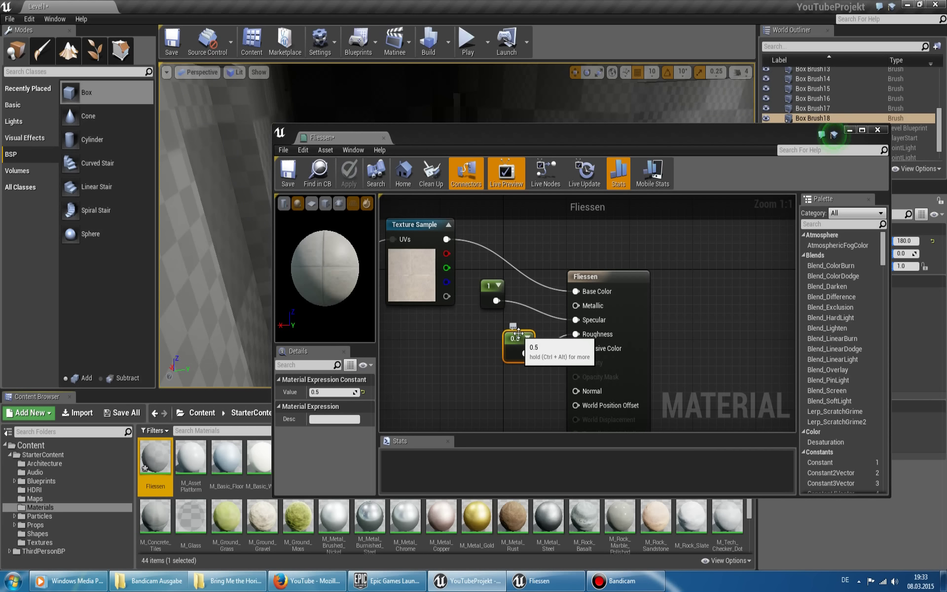
pyautogui.click(851, 130)
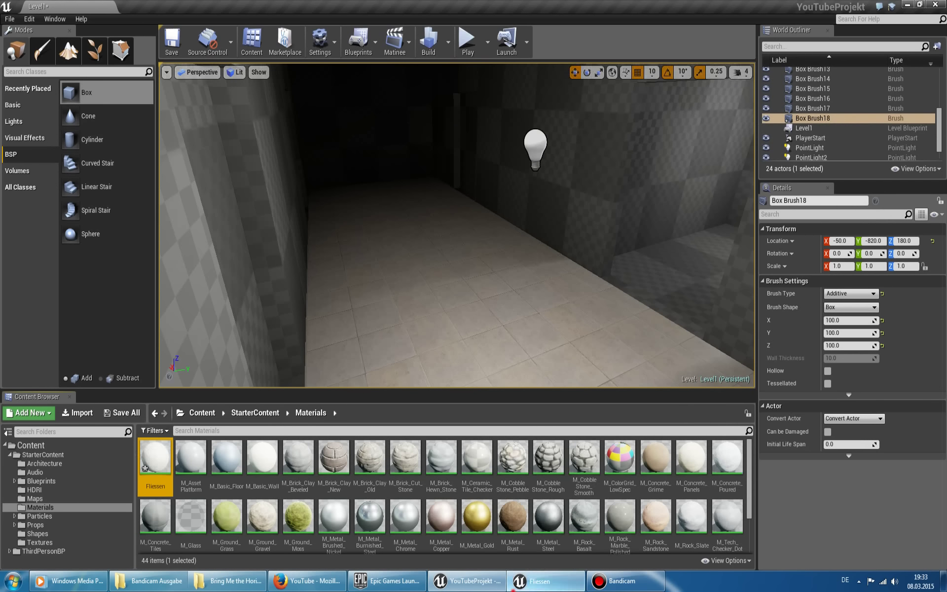
pyautogui.click(540, 580)
pyautogui.click(849, 130)
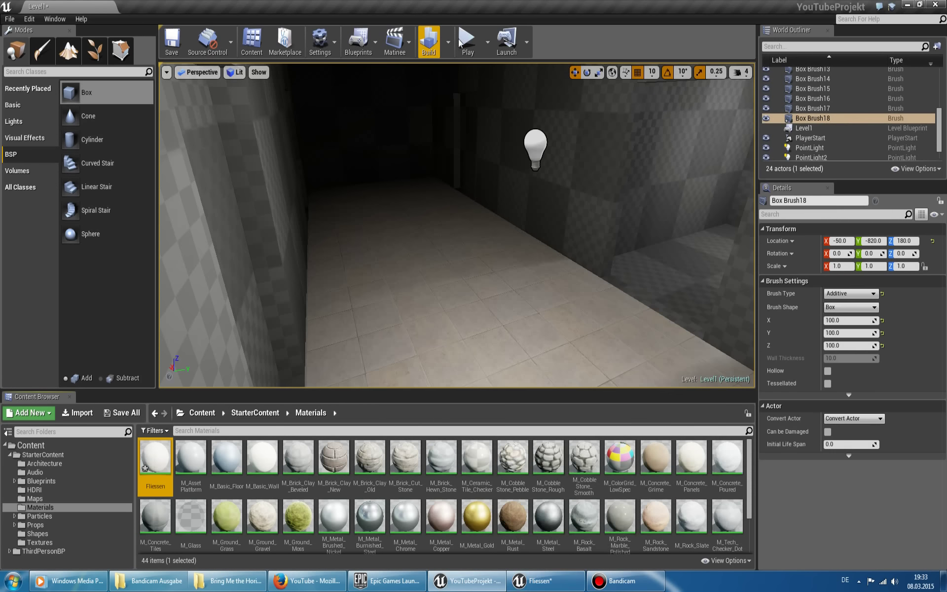
pyautogui.click(467, 39)
pyautogui.click(456, 224)
pyautogui.press('w')
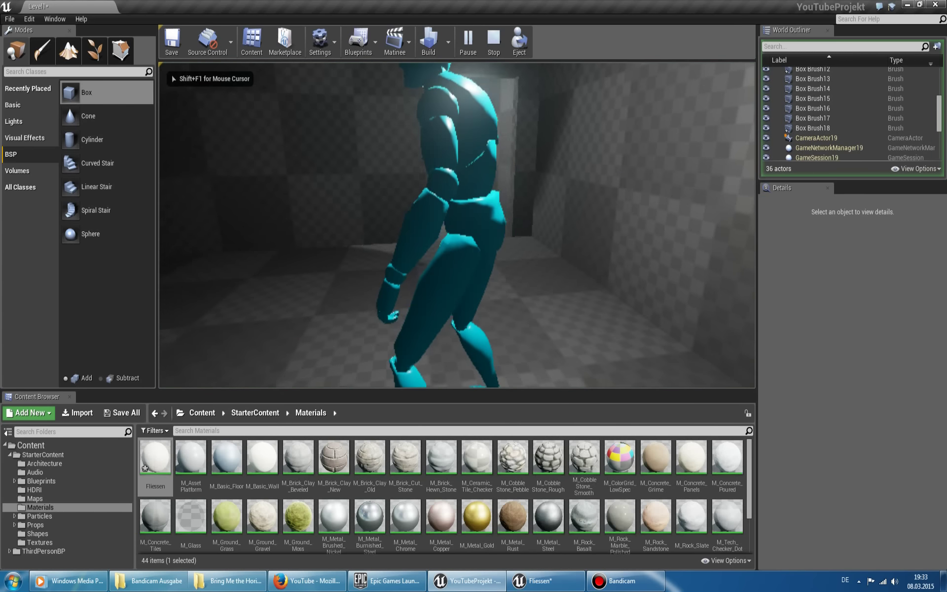
pyautogui.press('w')
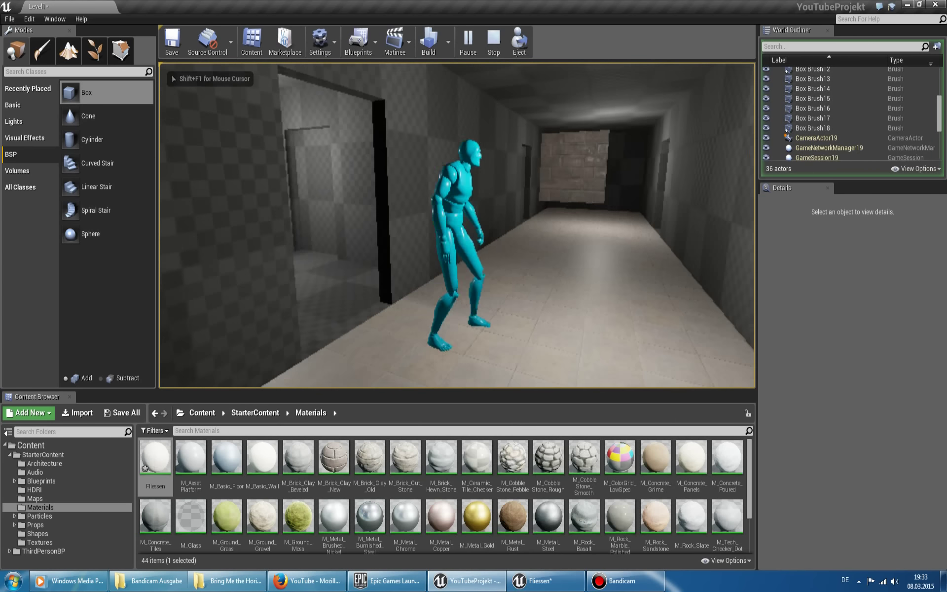
pyautogui.press('w')
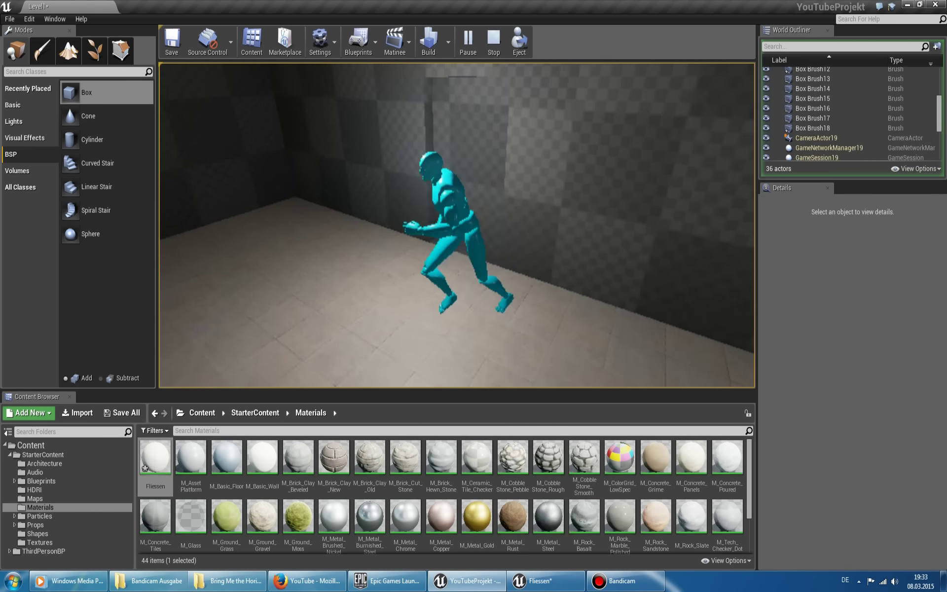
# Stop playing, set Fliessen's roughness constant to 0, apply, and minimize its editor.
pyautogui.press('Escape')
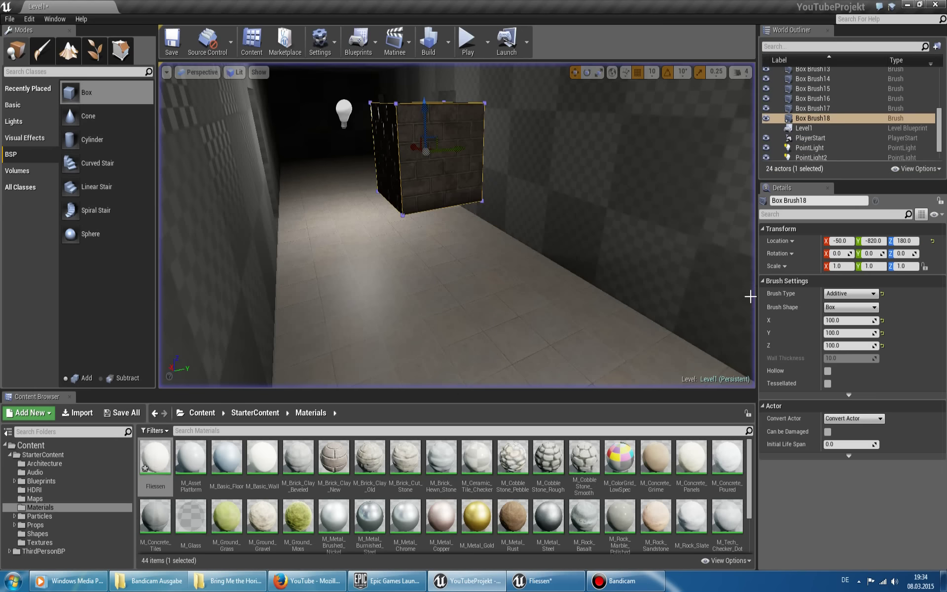
pyautogui.doubleClick(156, 456)
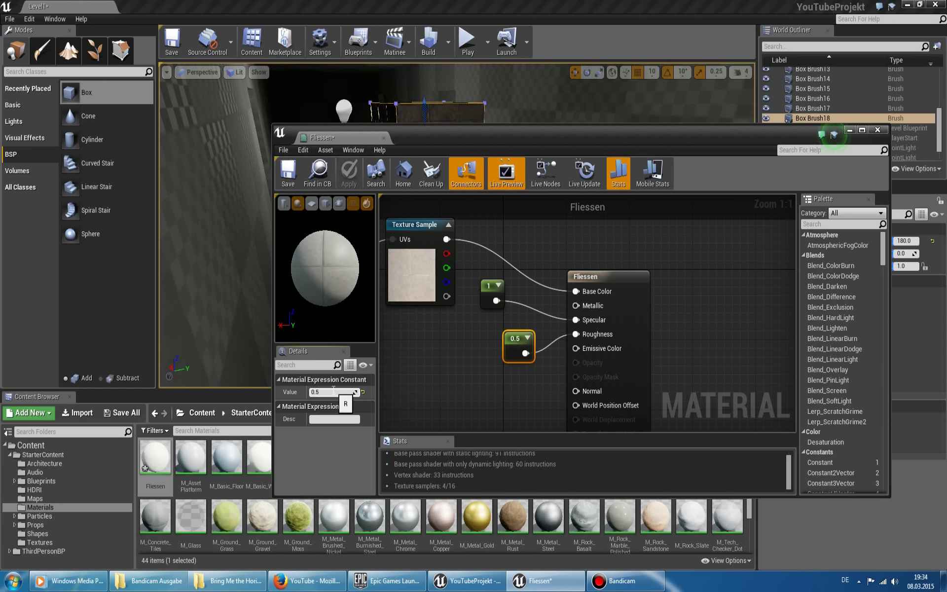
pyautogui.press('Return')
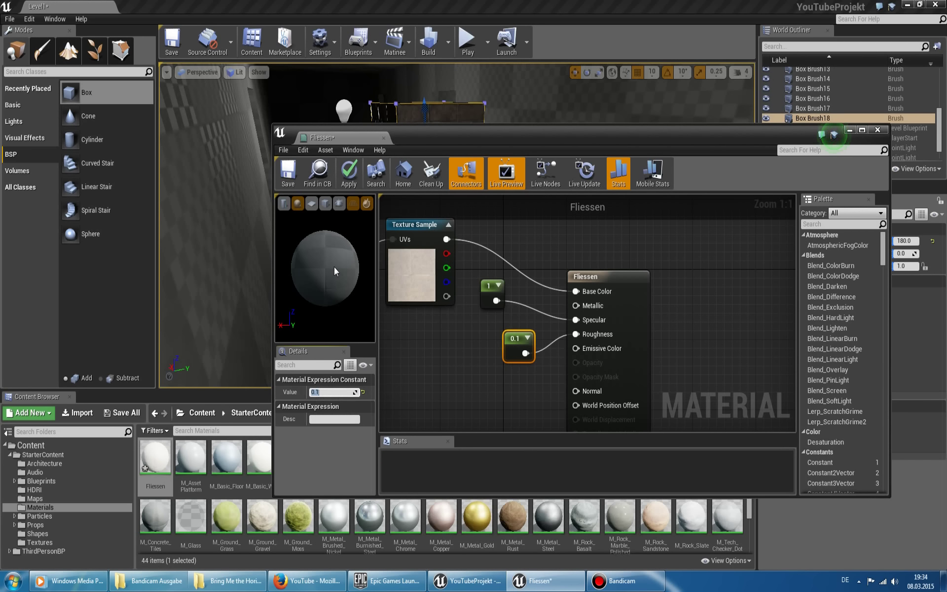
pyautogui.moveTo(347, 273); pyautogui.dragTo(344, 328)
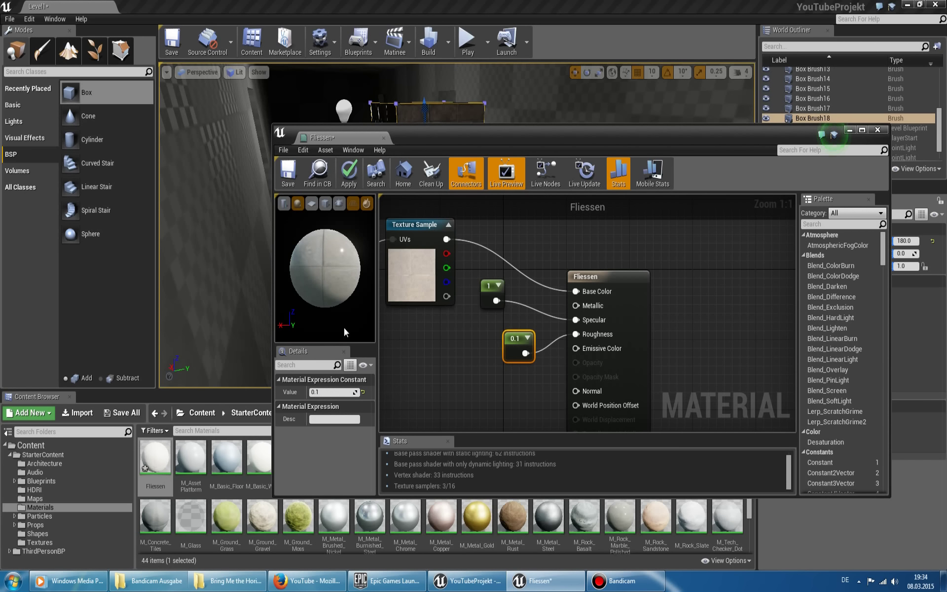
pyautogui.write('0')
pyautogui.press('Return')
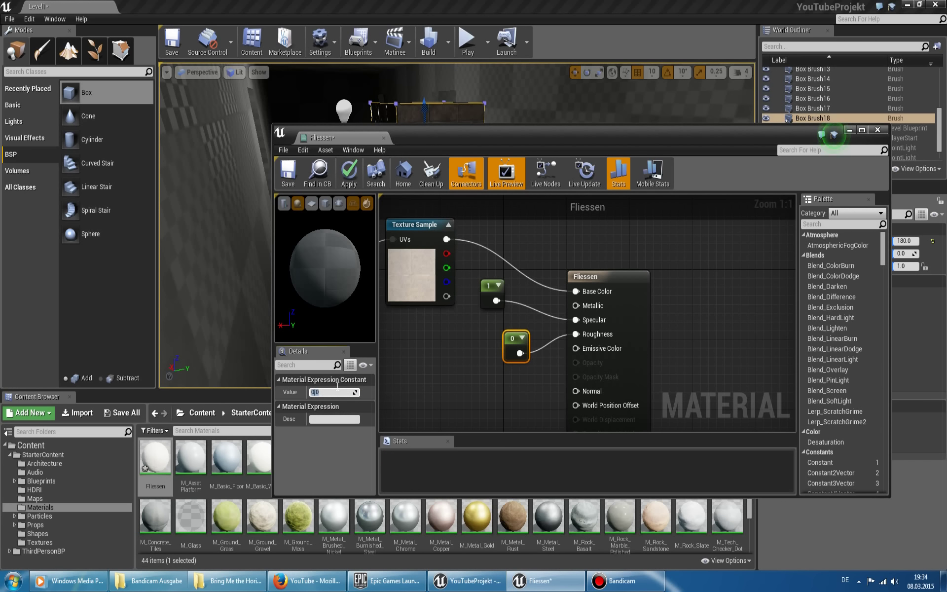
pyautogui.click(357, 185)
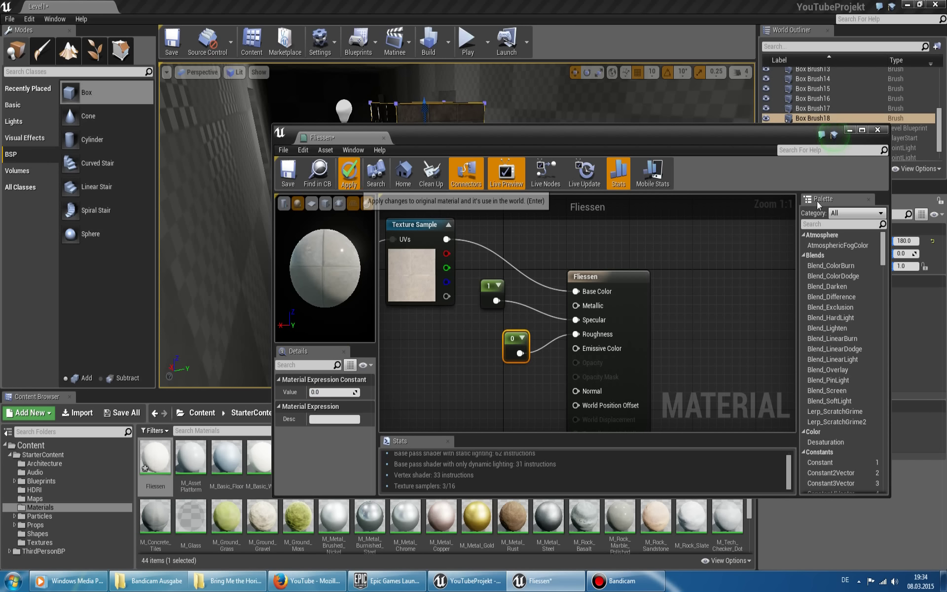
pyautogui.click(848, 130)
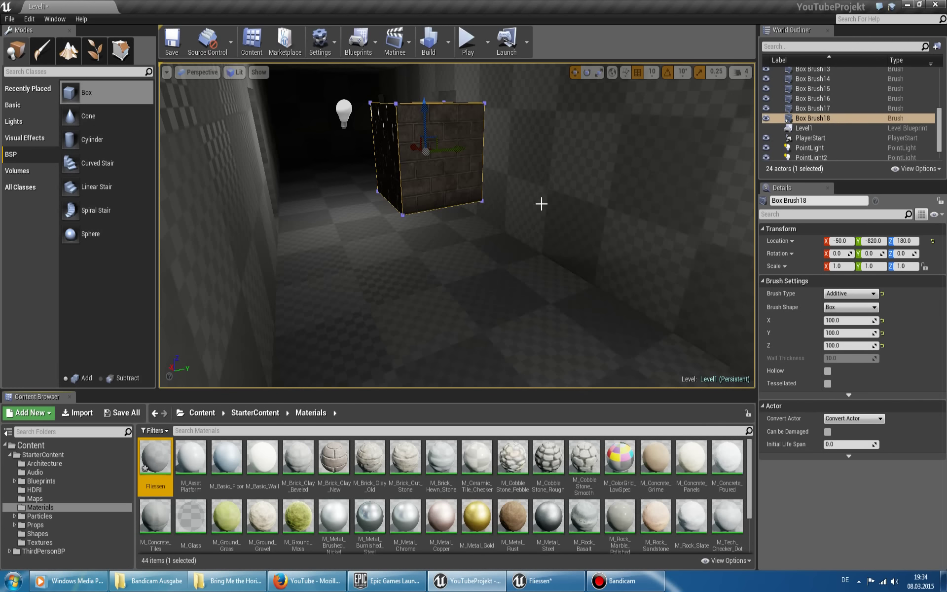
pyautogui.click(467, 45)
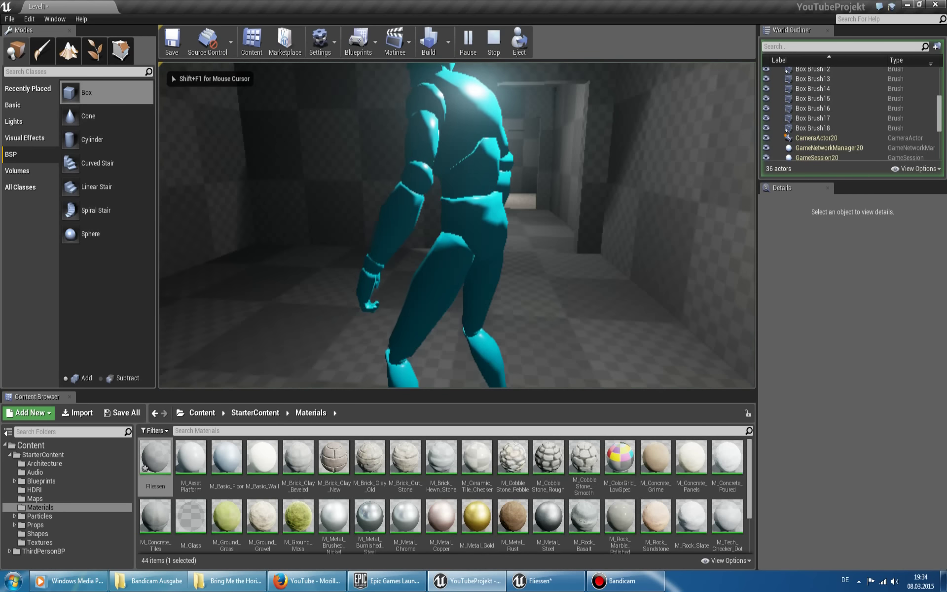
pyautogui.press('w')
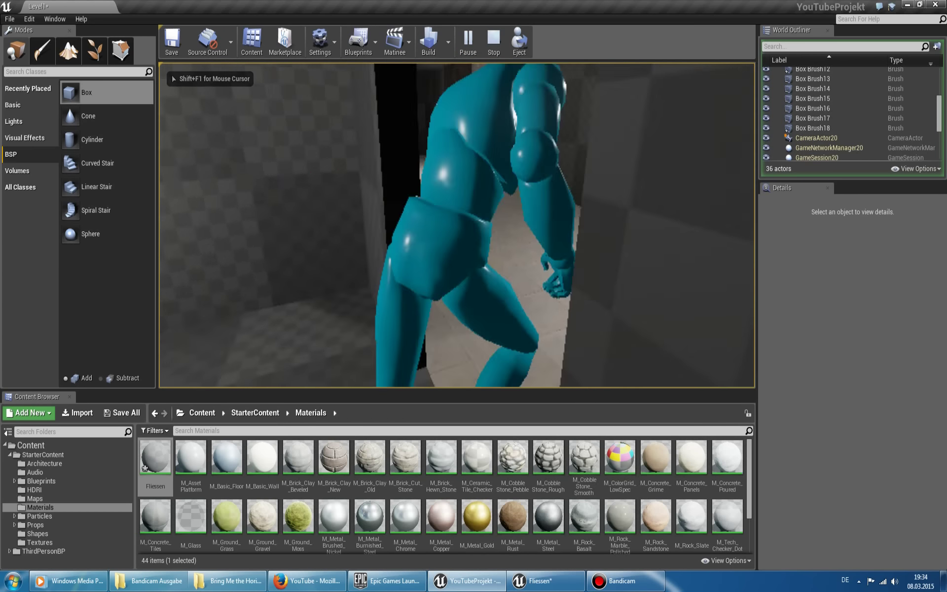
pyautogui.press('w')
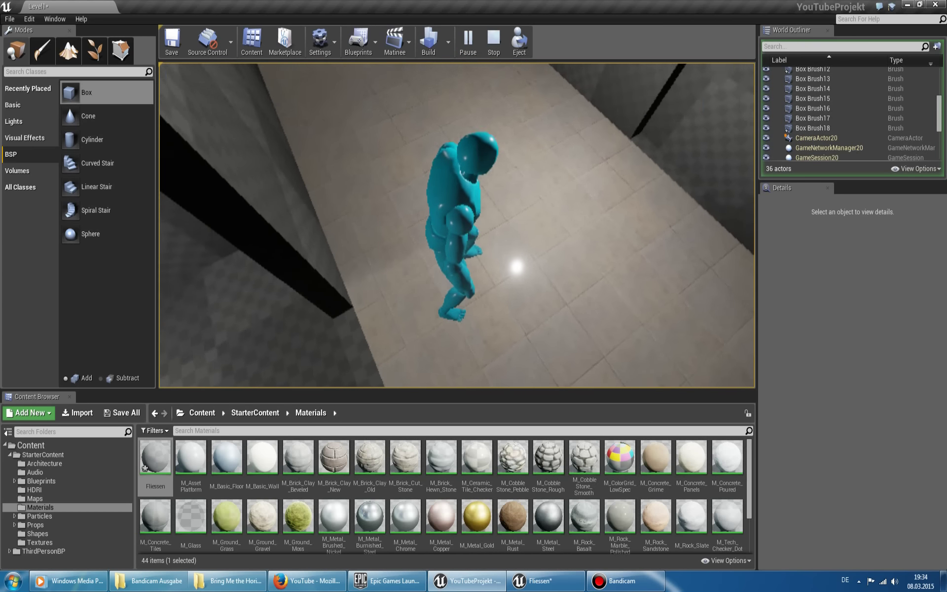
pyautogui.press('a')
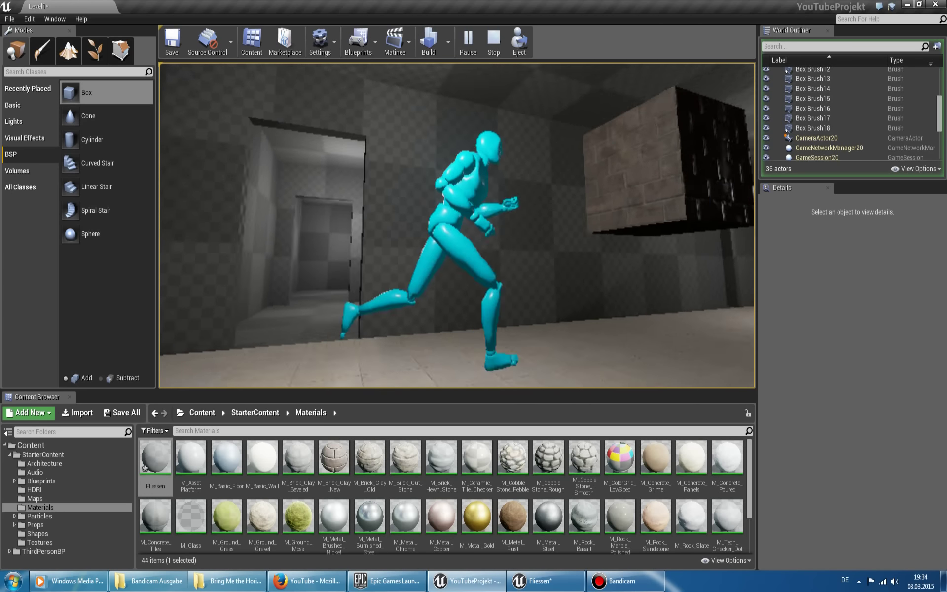
pyautogui.press('w')
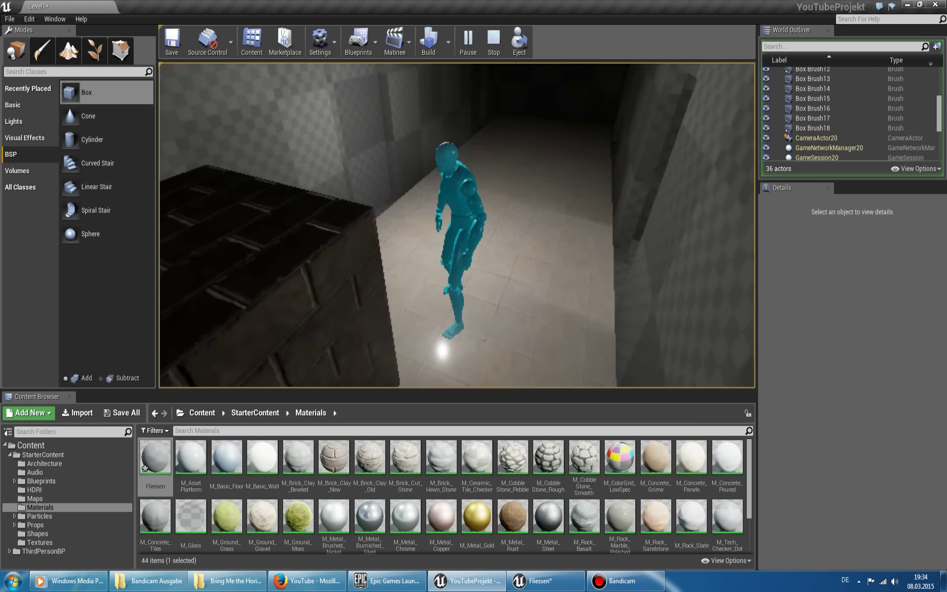
pyautogui.press('Escape')
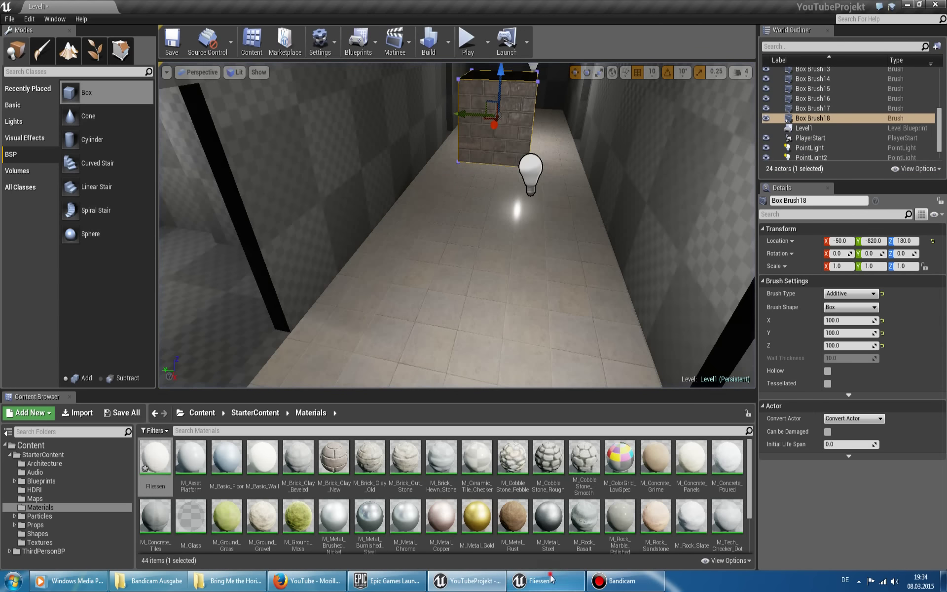
# Set Fliessen's roughness back to 0.1, apply and save it, then minimize the editor.
pyautogui.click(551, 578)
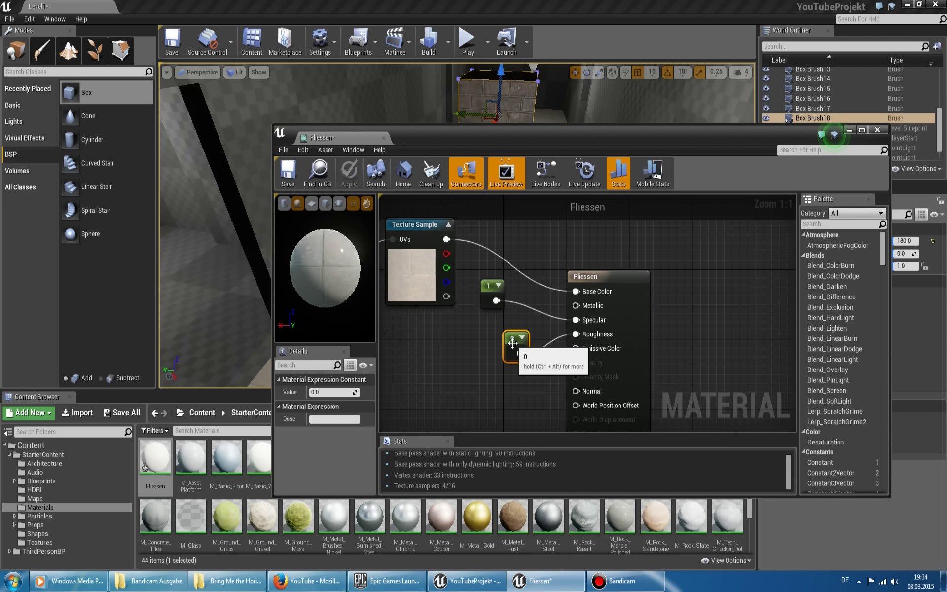
pyautogui.moveTo(344, 391); pyautogui.dragTo(333, 391)
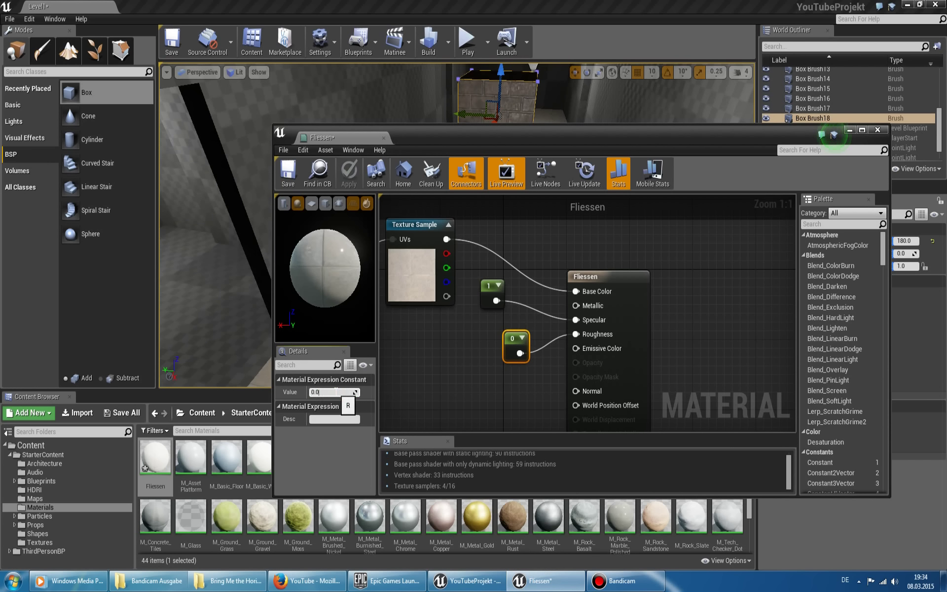
pyautogui.write('0.1')
pyautogui.press('Return')
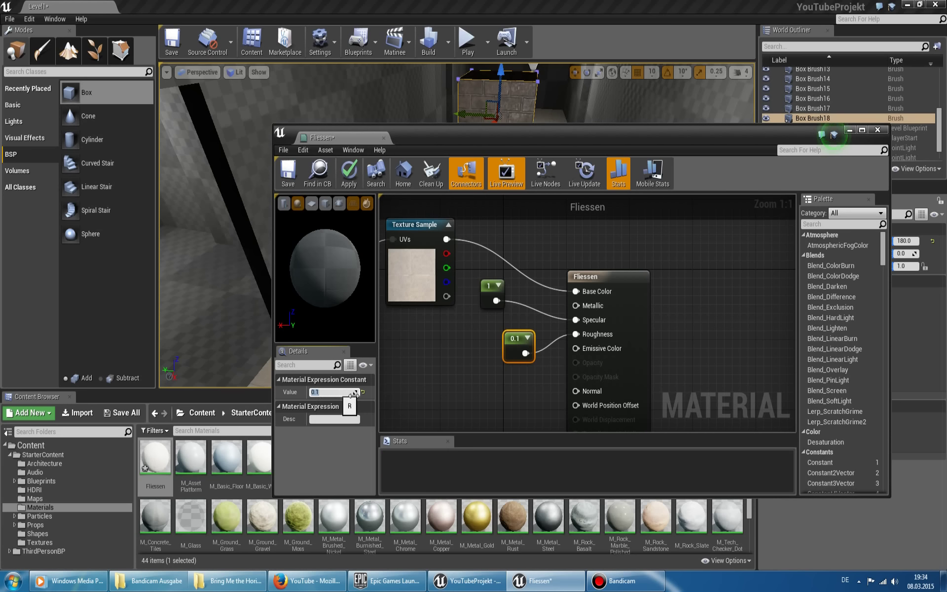
pyautogui.click(348, 174)
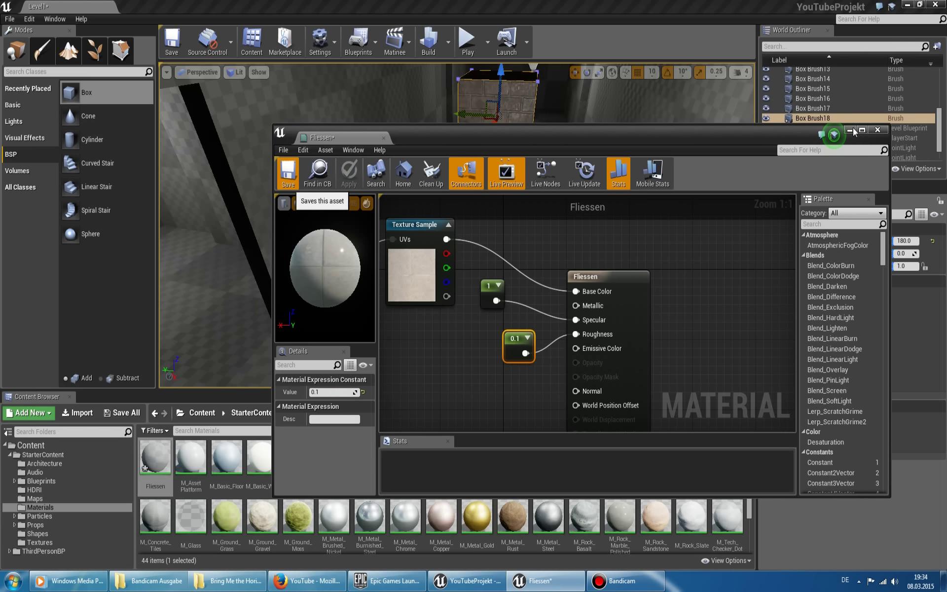
pyautogui.hotkey('ctrl', 's')
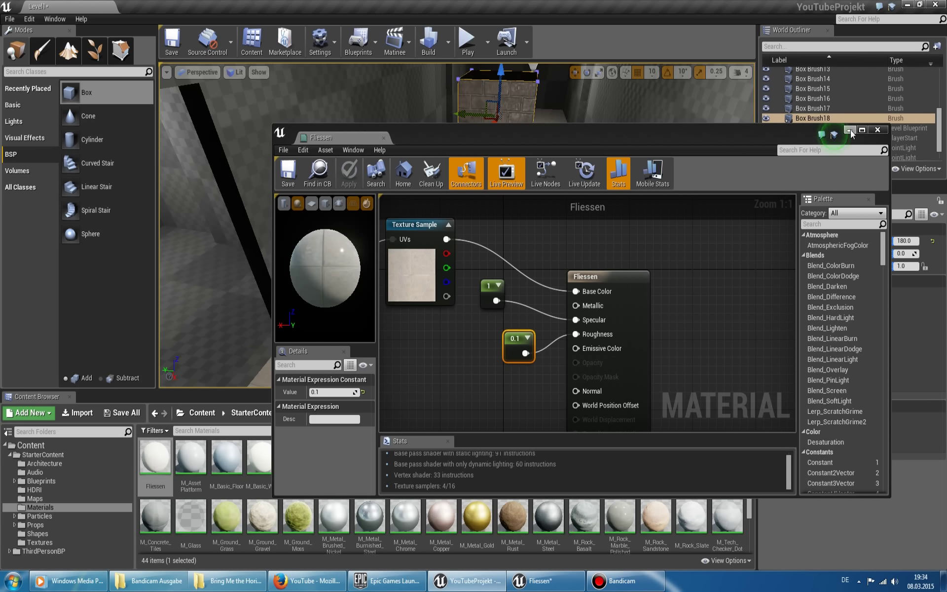
pyautogui.click(849, 131)
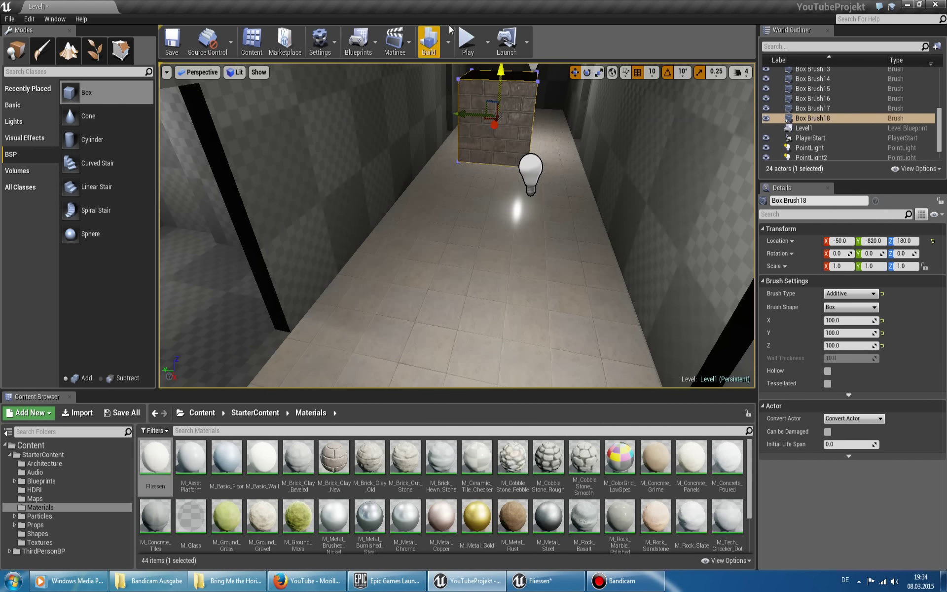
# Rebuild the level's lighting with Build, then Launch YouTubeProjekt as a standalone game.
pyautogui.click(432, 45)
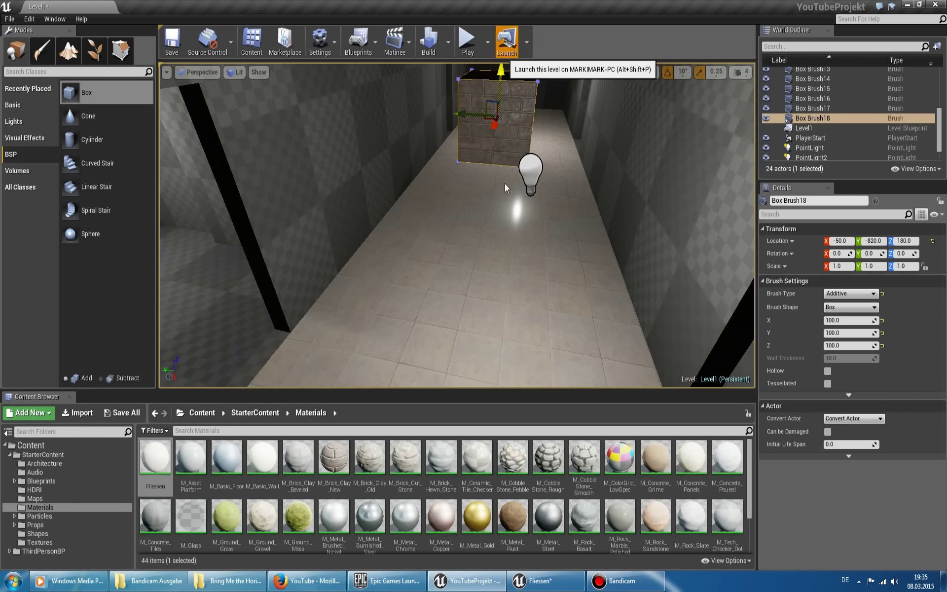
pyautogui.click(506, 49)
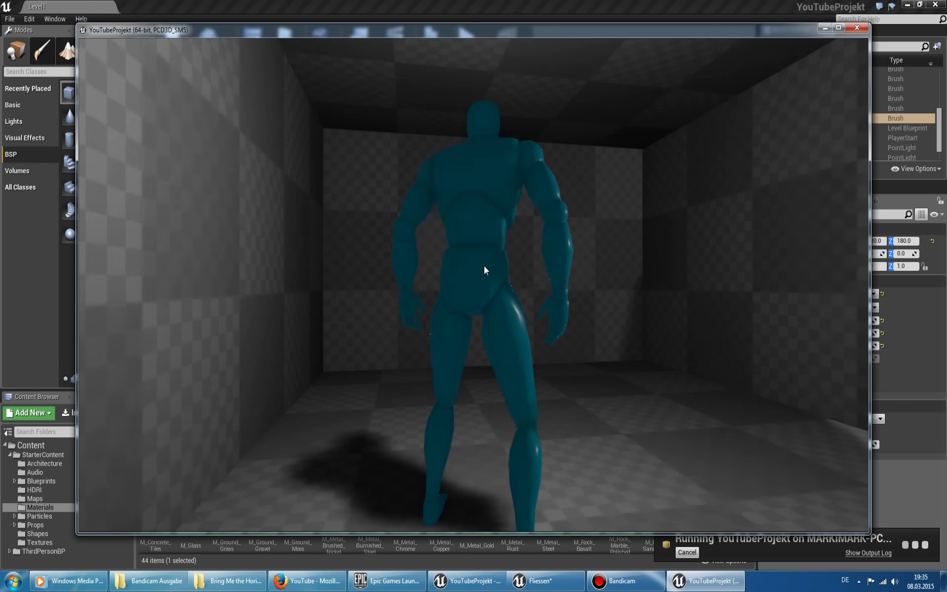
# Play-test by running the character down the shiny tiled corridor, then end the session.
pyautogui.click(484, 266)
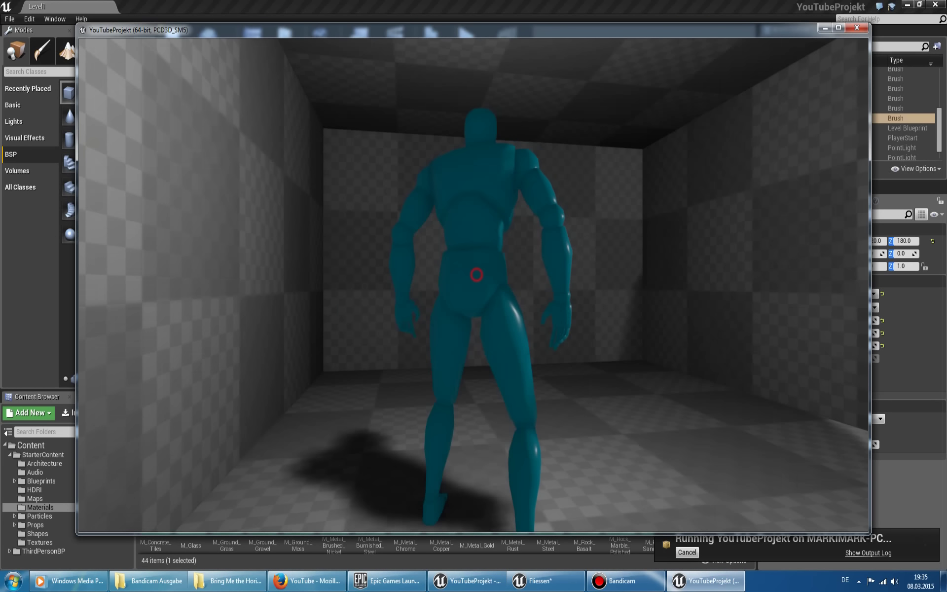
pyautogui.press('w')
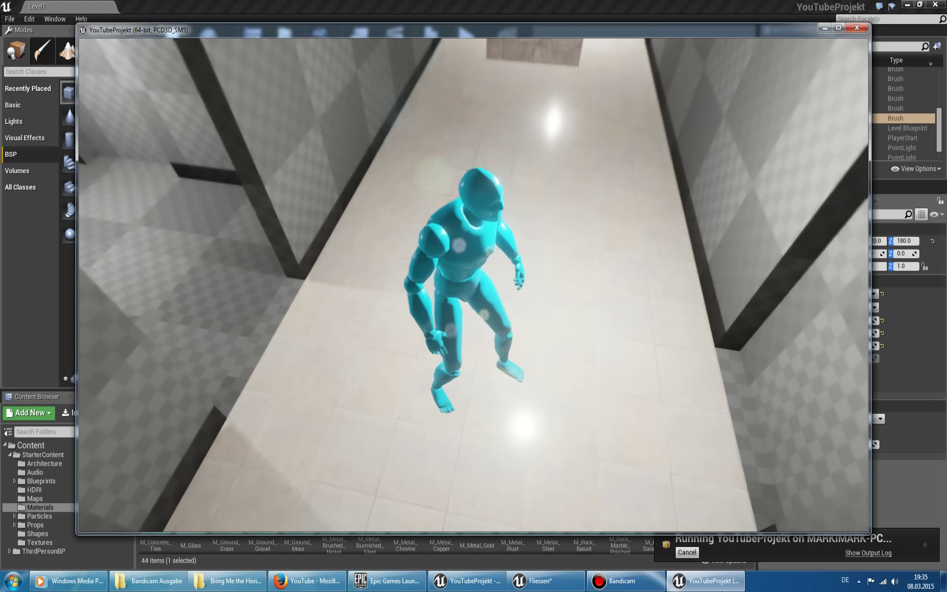
pyautogui.press('w')
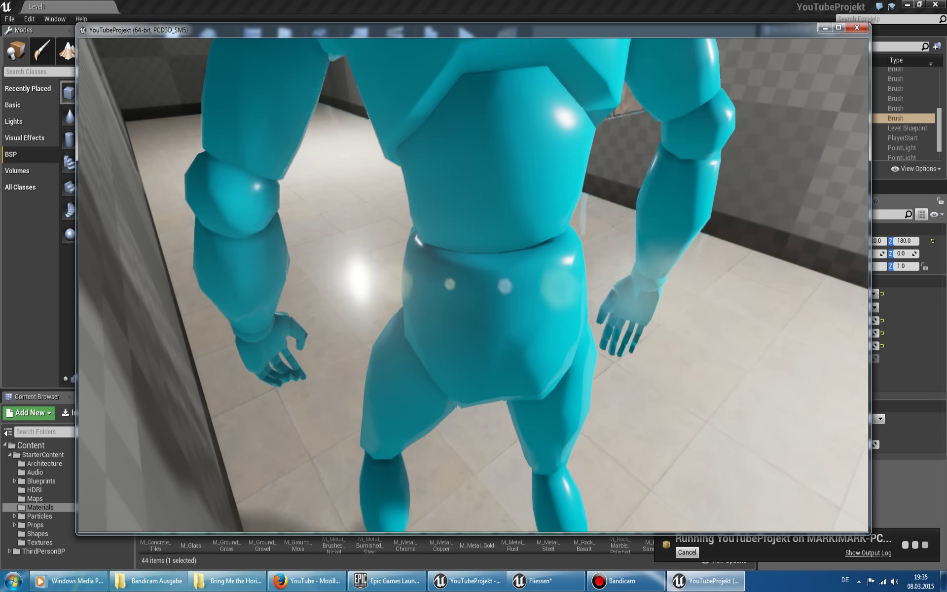
pyautogui.press('w')
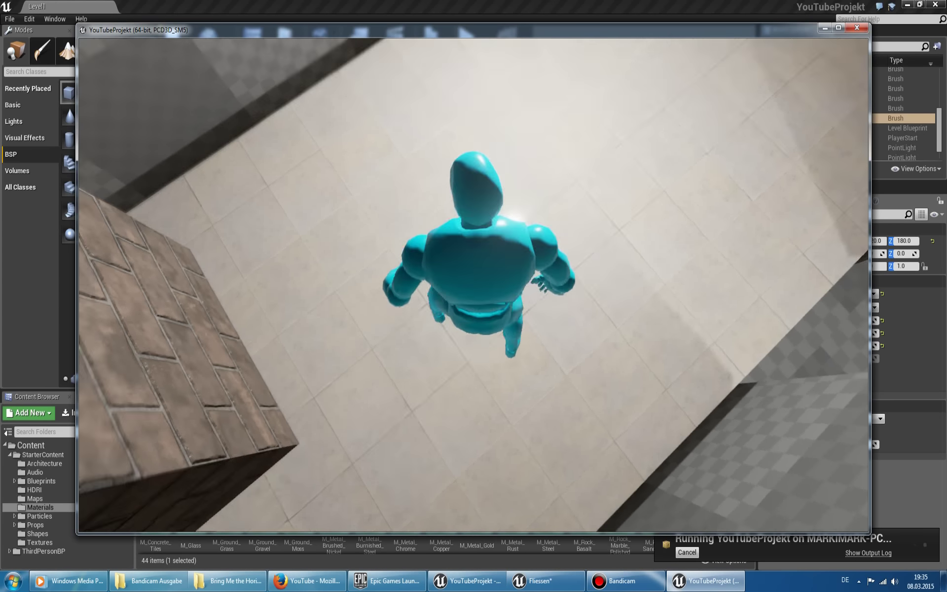
pyautogui.press('w')
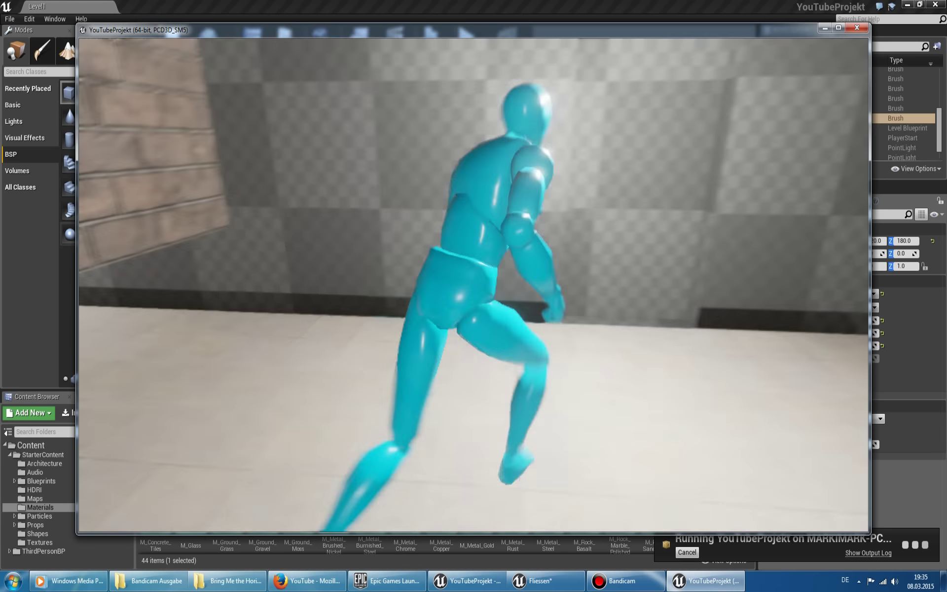
pyautogui.press('w')
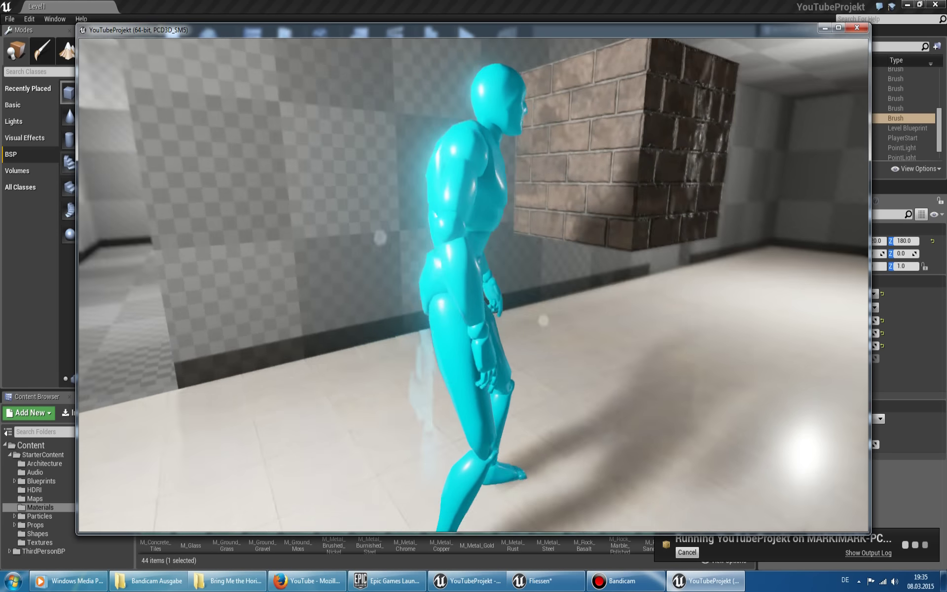
pyautogui.press('w')
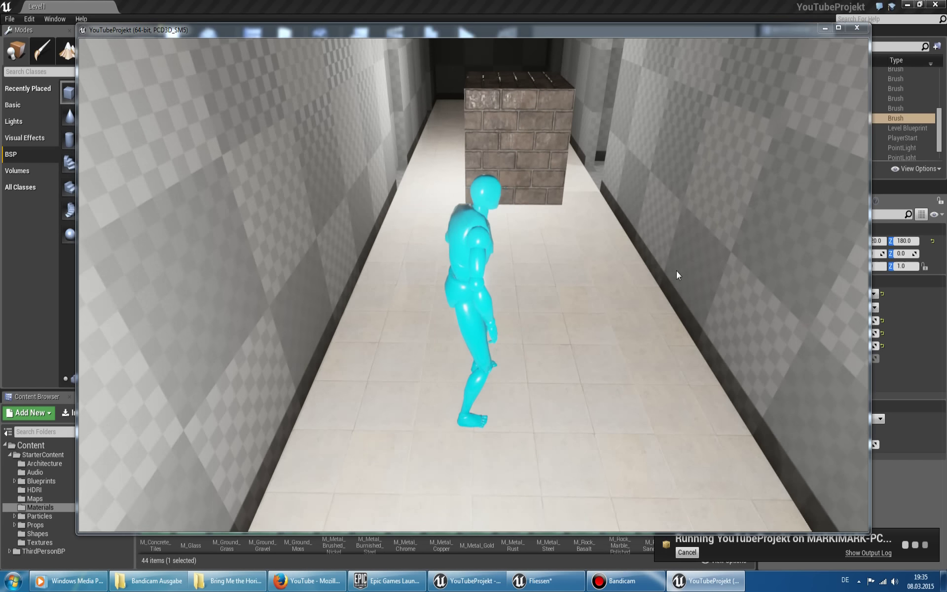
pyautogui.press('Escape')
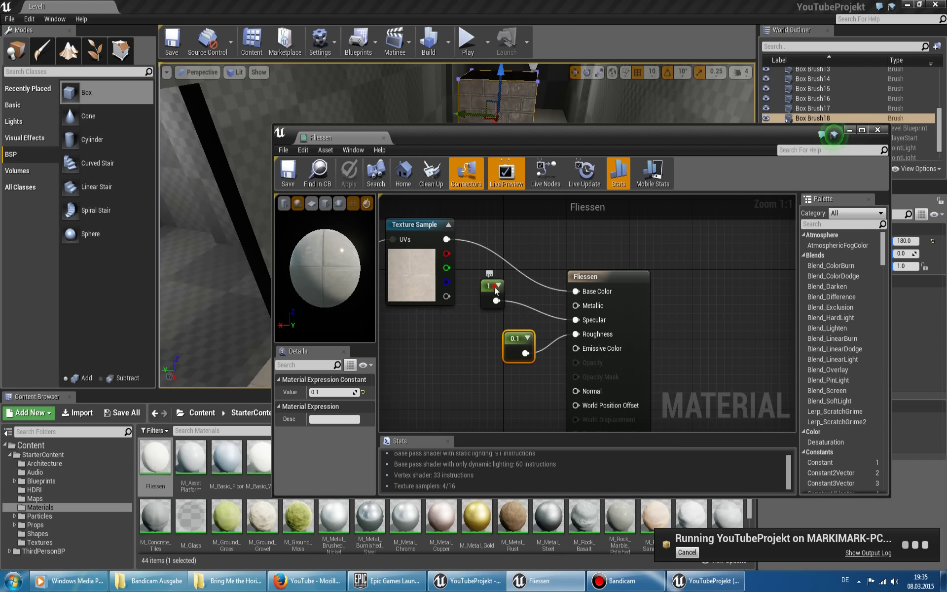
# Nudge the constant 1 node, maximize the Fliessen material editor and pan the graph right.
pyautogui.moveTo(489, 290); pyautogui.dragTo(507, 301)
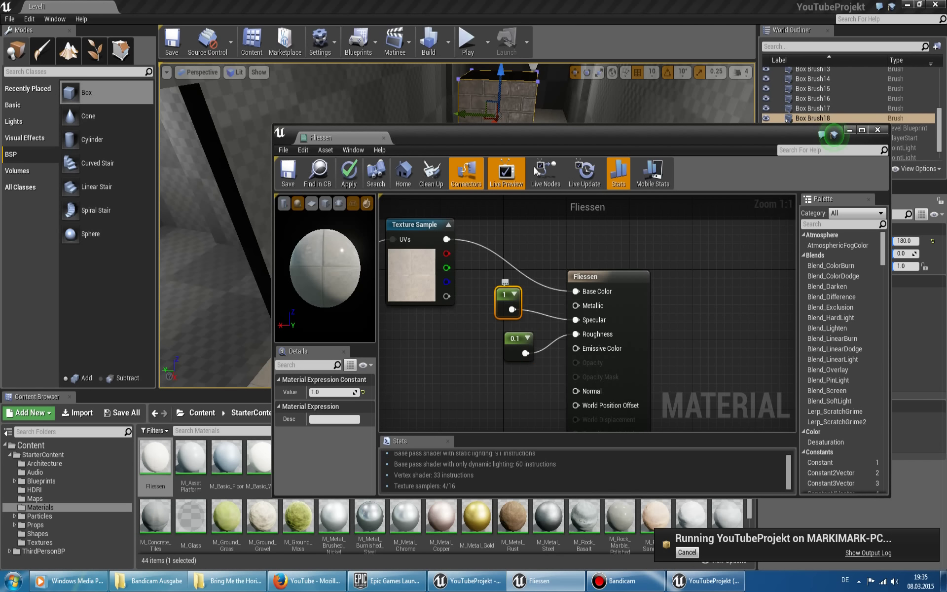
pyautogui.doubleClick(554, 136)
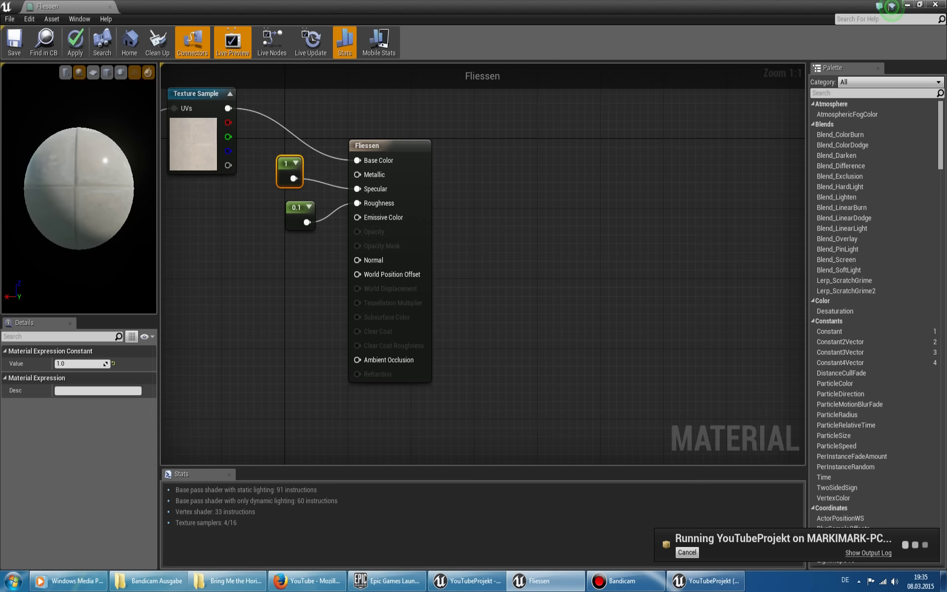
pyautogui.moveTo(506, 205); pyautogui.dragTo(649, 208, button='right')
pyautogui.moveTo(649, 209)
pyautogui.mouseDown()
pyautogui.moveTo(714, 208)
pyautogui.moveTo(678, 214)
pyautogui.mouseUp()
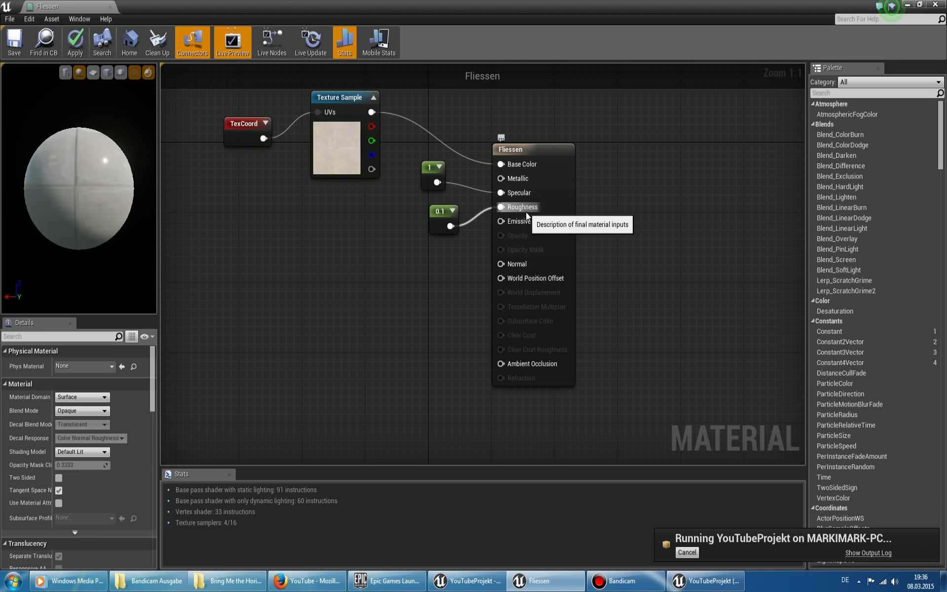
# Set the roughness constant to 0.3 and the specular constant to 0.7.
pyautogui.click(57, 41)
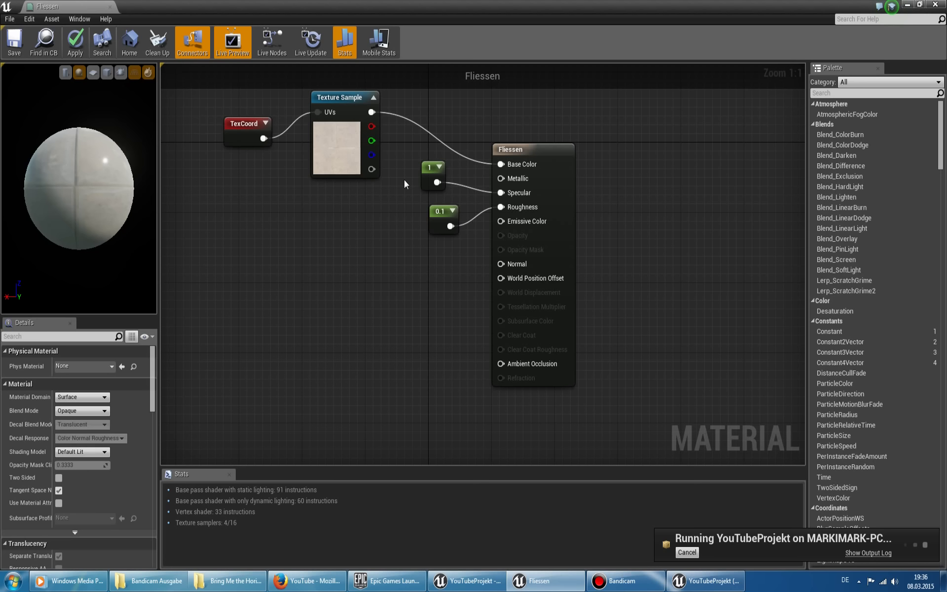
pyautogui.click(445, 212)
pyautogui.write('0.3')
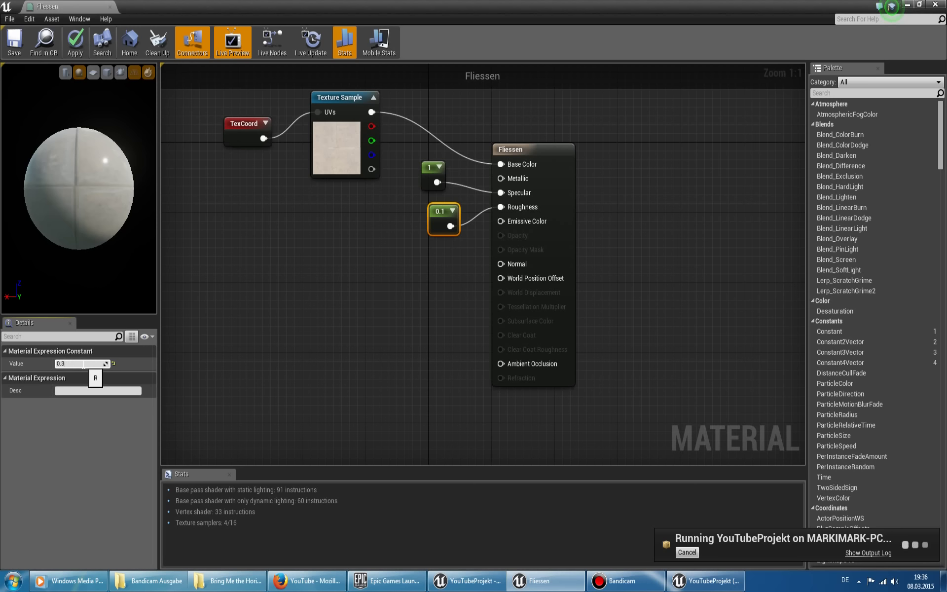
pyautogui.press('Return')
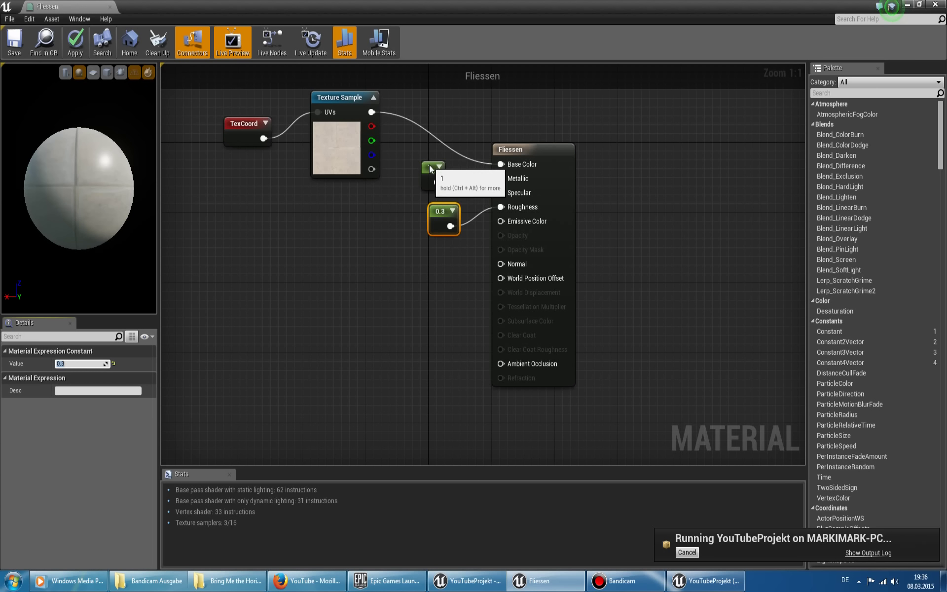
pyautogui.moveTo(428, 180); pyautogui.dragTo(263, 294)
pyautogui.write('0')
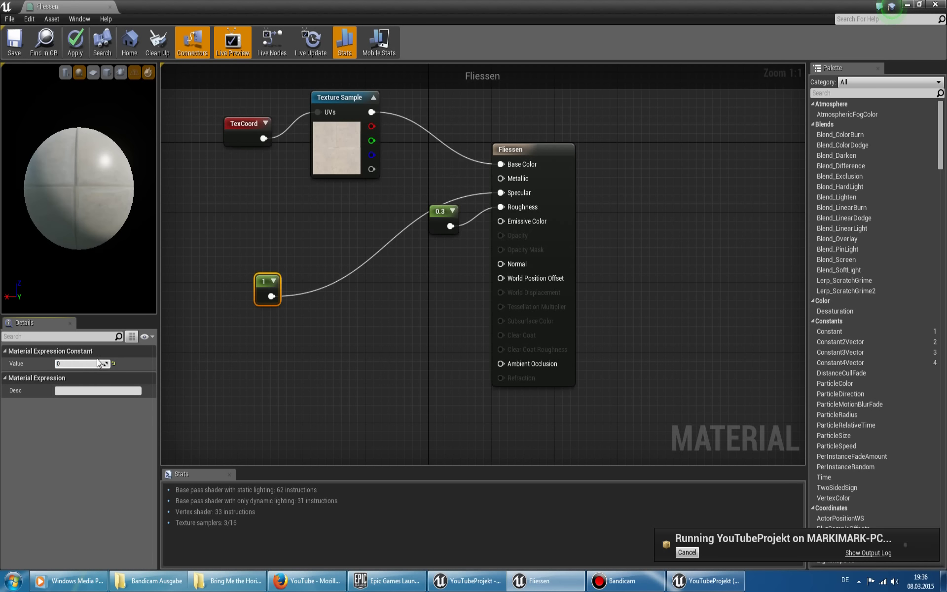
pyautogui.write('.7')
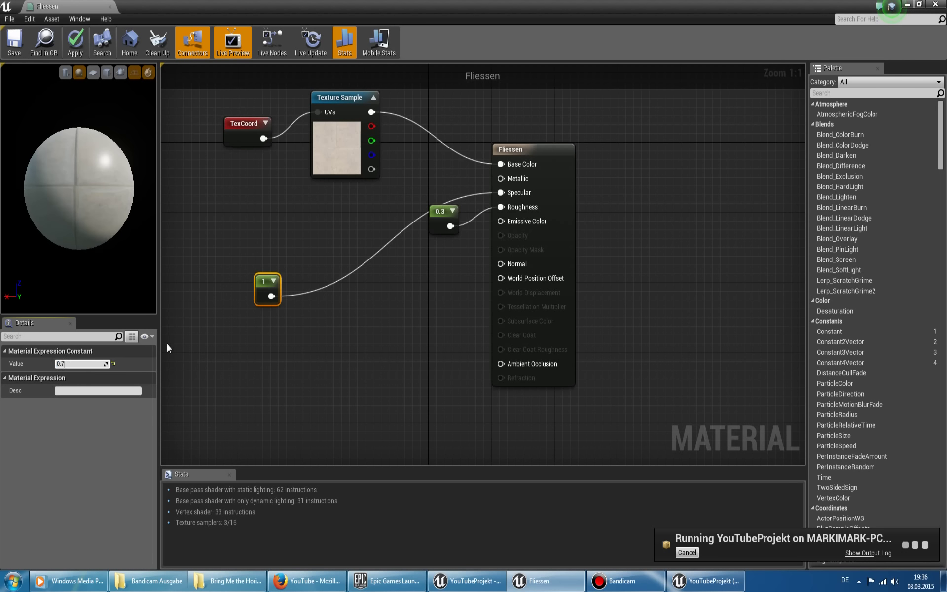
pyautogui.press('Return')
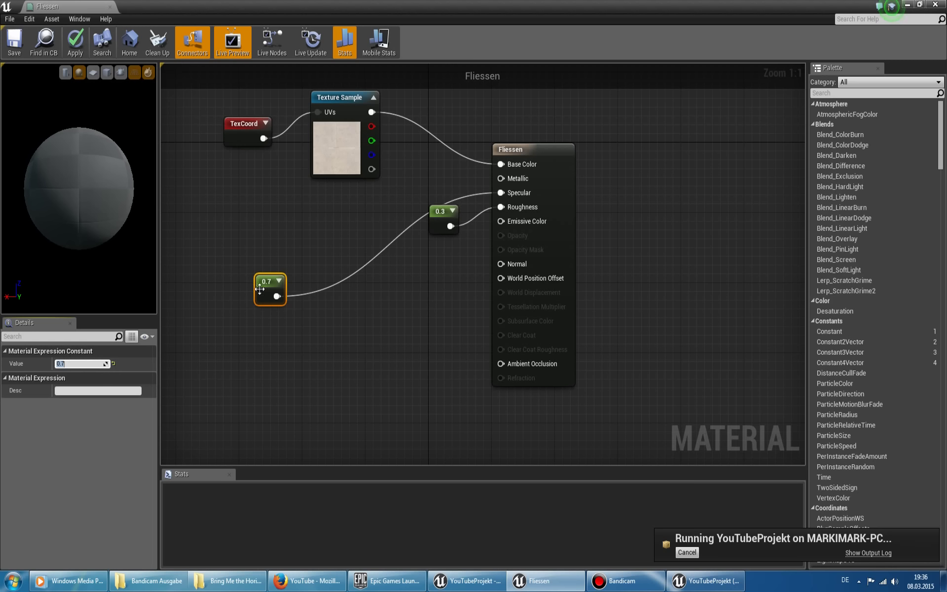
# Move the 0.7 node beside the 0.3 node, apply the changes, and reposition the TexCoord node.
pyautogui.moveTo(309, 248); pyautogui.dragTo(391, 200)
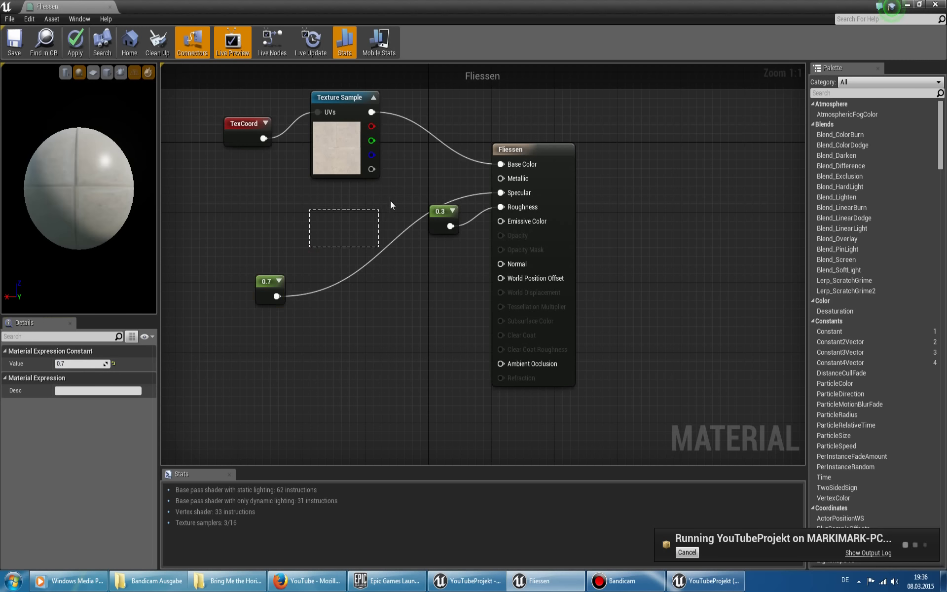
pyautogui.click(263, 284)
pyautogui.moveTo(264, 284)
pyautogui.mouseDown()
pyautogui.moveTo(390, 205)
pyautogui.moveTo(408, 168)
pyautogui.mouseUp()
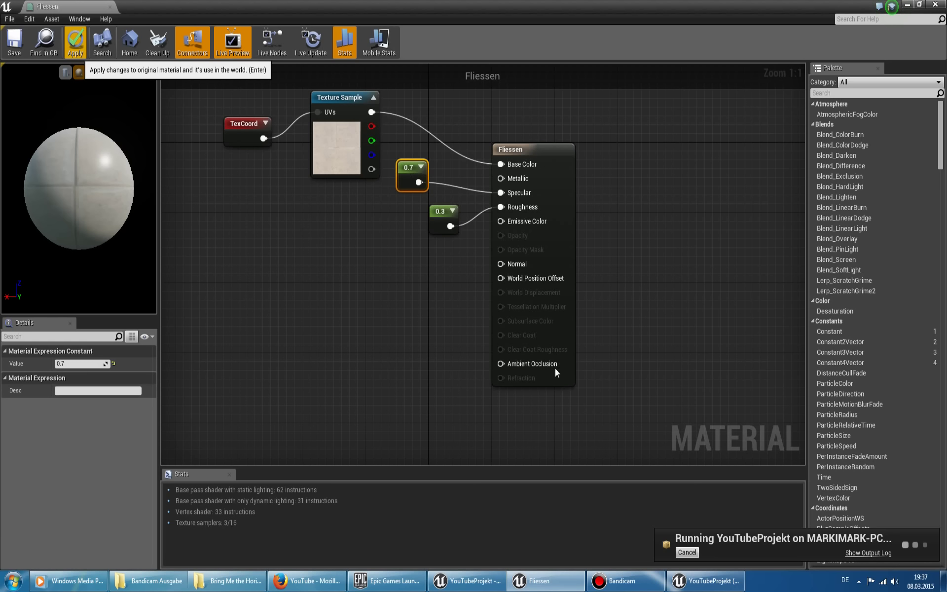
pyautogui.click(75, 42)
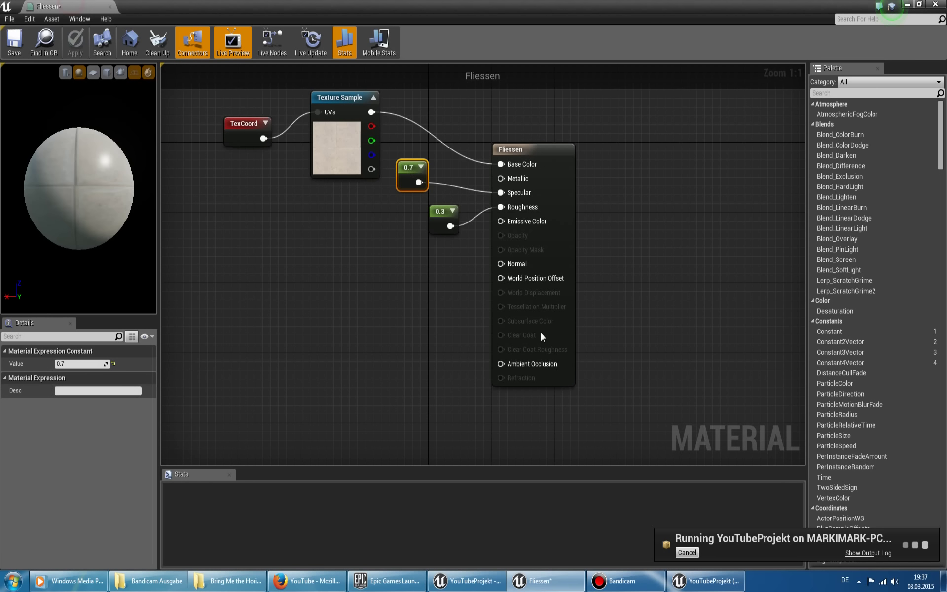
pyautogui.moveTo(242, 120); pyautogui.dragTo(250, 155)
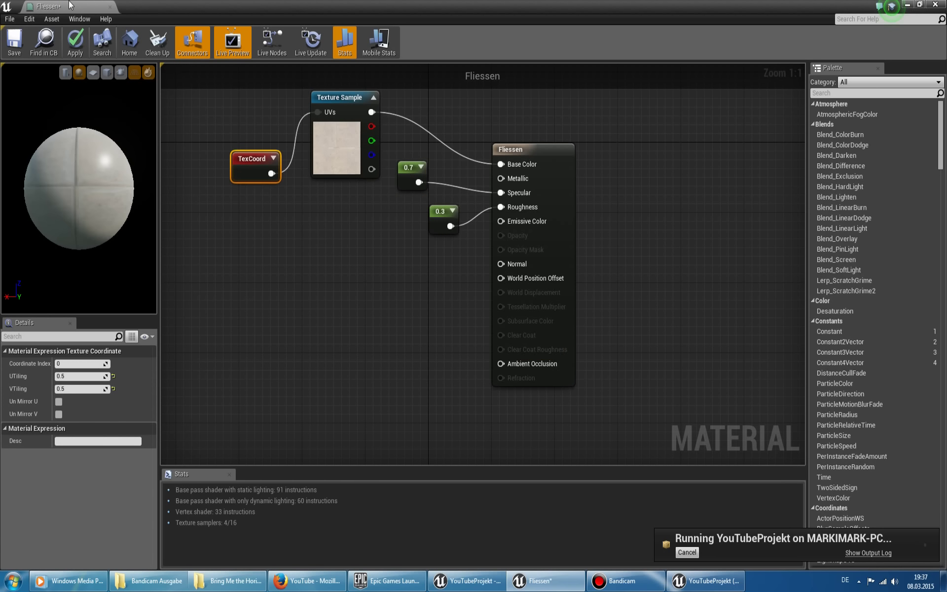
pyautogui.moveTo(69, 5); pyautogui.dragTo(74, 9)
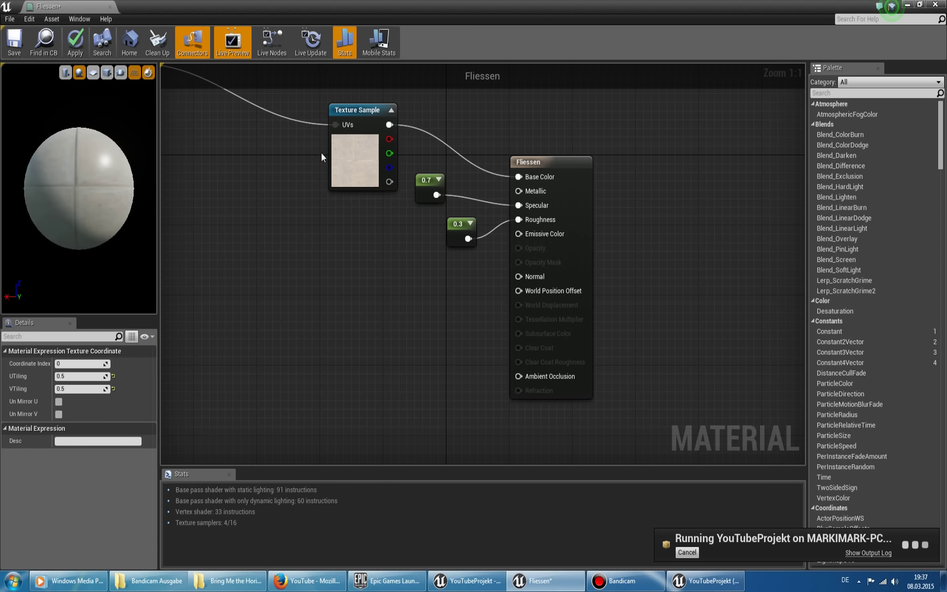
# Close the game project window, minimize the recorder, and float the Fliessen material editor.
pyautogui.rightClick(686, 578)
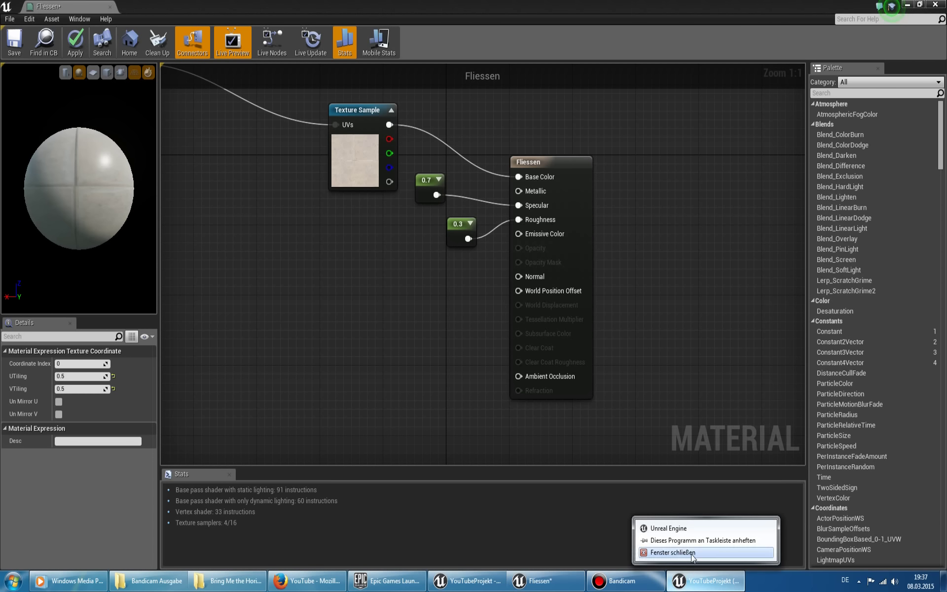
pyautogui.click(692, 554)
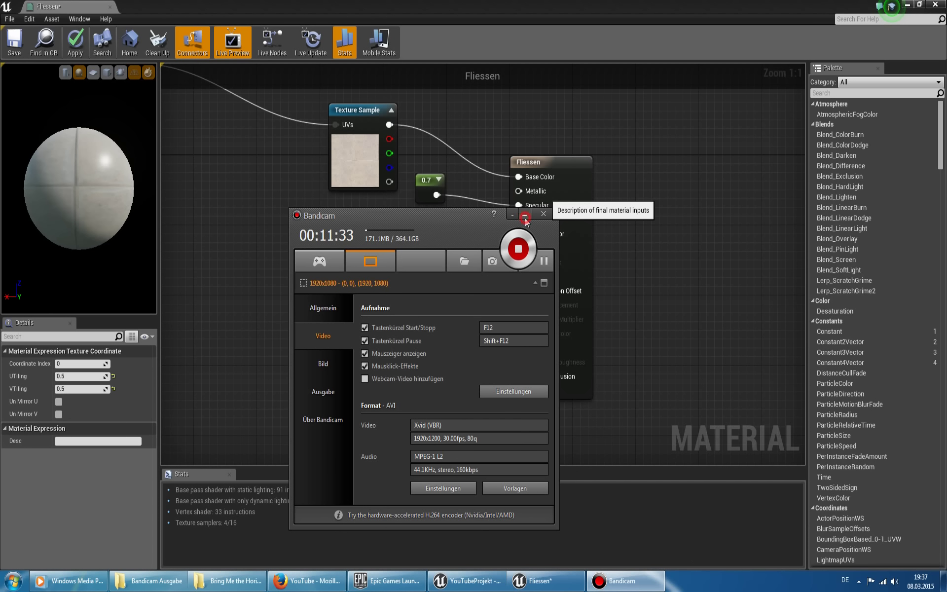
pyautogui.click(526, 213)
pyautogui.moveTo(84, 5); pyautogui.dragTo(517, 163)
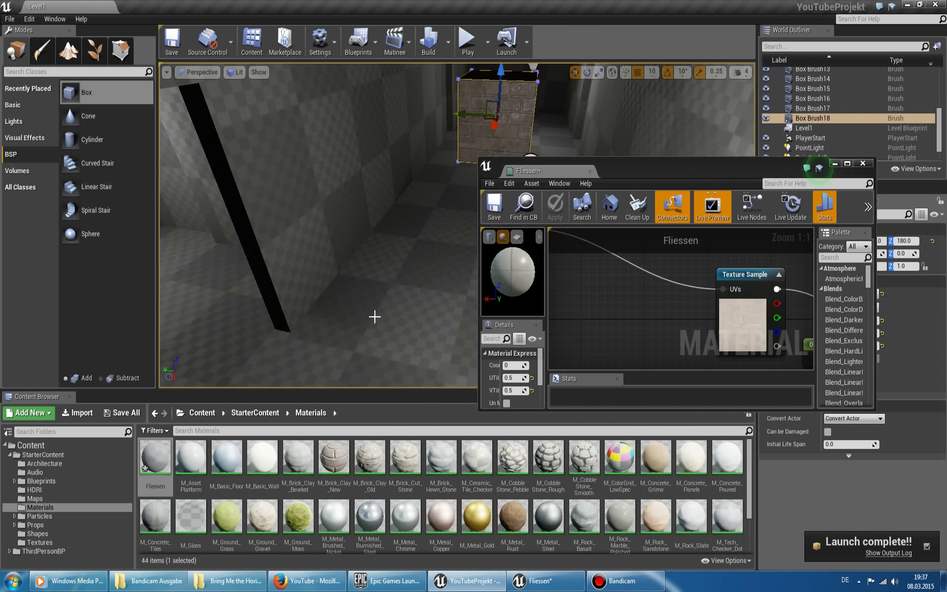
# Orbit and pull back the viewport to inspect the glossy tiled floor down the corridor.
pyautogui.moveTo(373, 320)
pyautogui.mouseDown()
pyautogui.moveTo(430, 347)
pyautogui.moveTo(440, 260)
pyautogui.mouseUp()
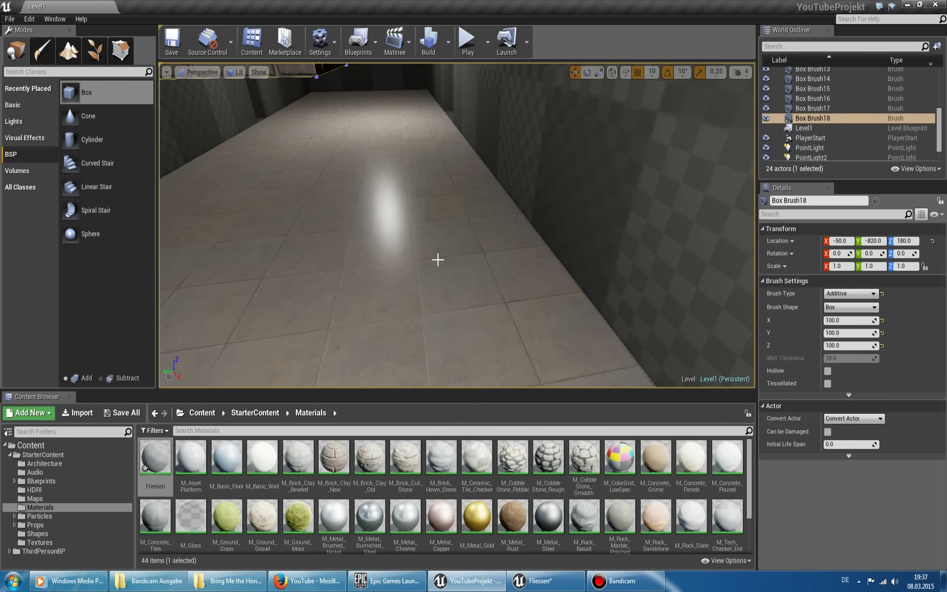
pyautogui.moveTo(451, 321); pyautogui.dragTo(452, 312, button='right')
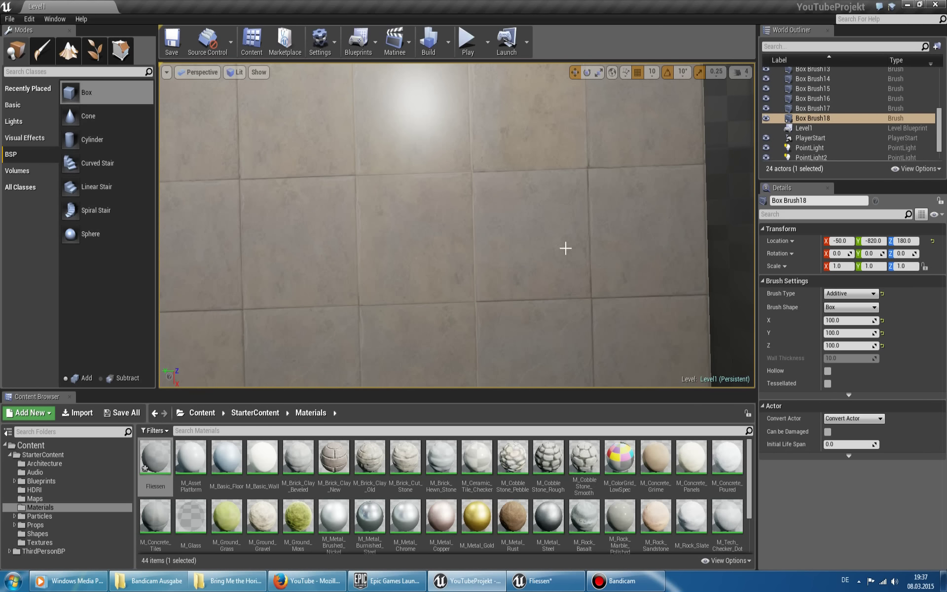
pyautogui.moveTo(465, 213); pyautogui.dragTo(468, 206, button='right')
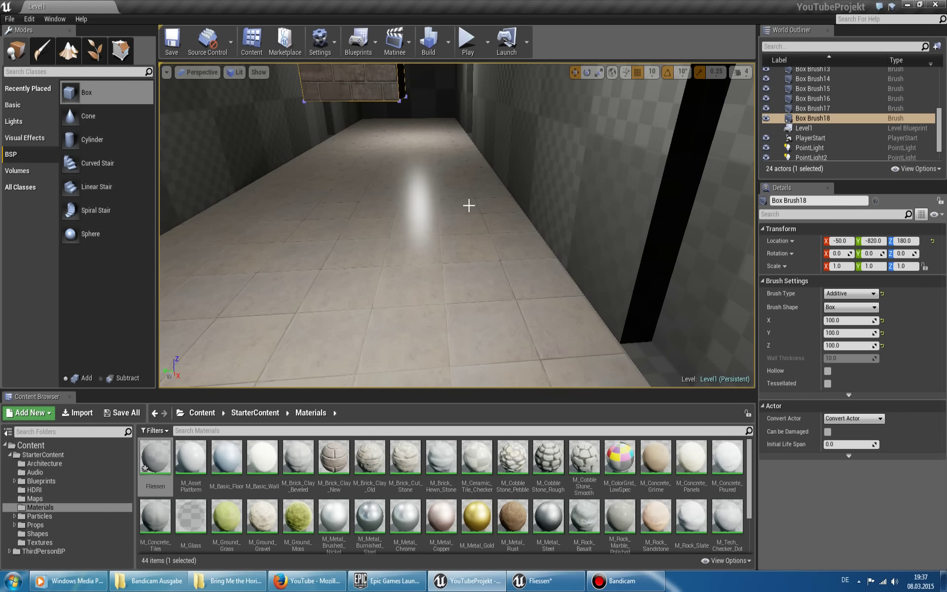
pyautogui.moveTo(418, 282)
pyautogui.mouseDown(button='right')
pyautogui.moveTo(441, 281)
pyautogui.moveTo(418, 281)
pyautogui.moveTo(433, 281)
pyautogui.mouseUp(button='right')
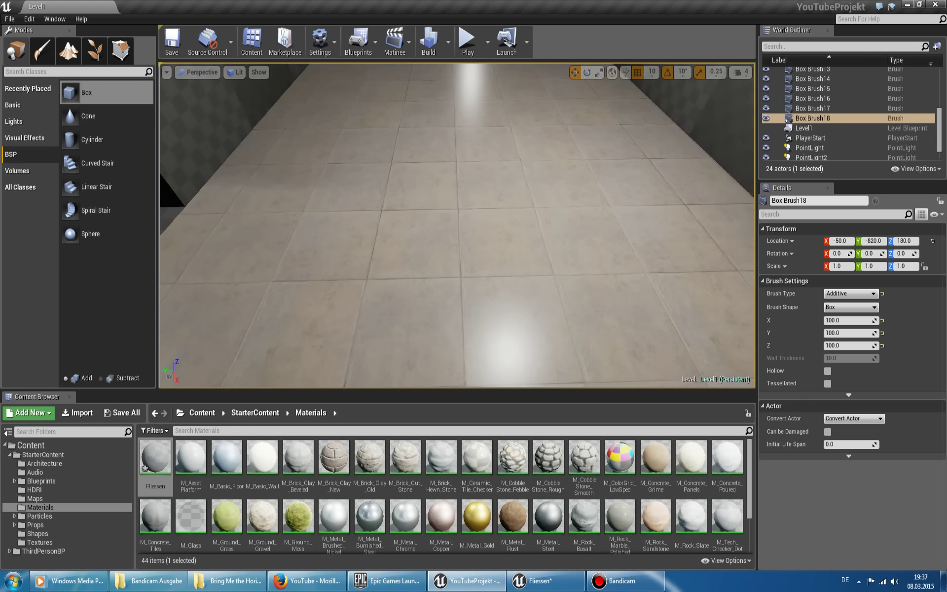
pyautogui.moveTo(540, 253); pyautogui.dragTo(536, 252, button='right')
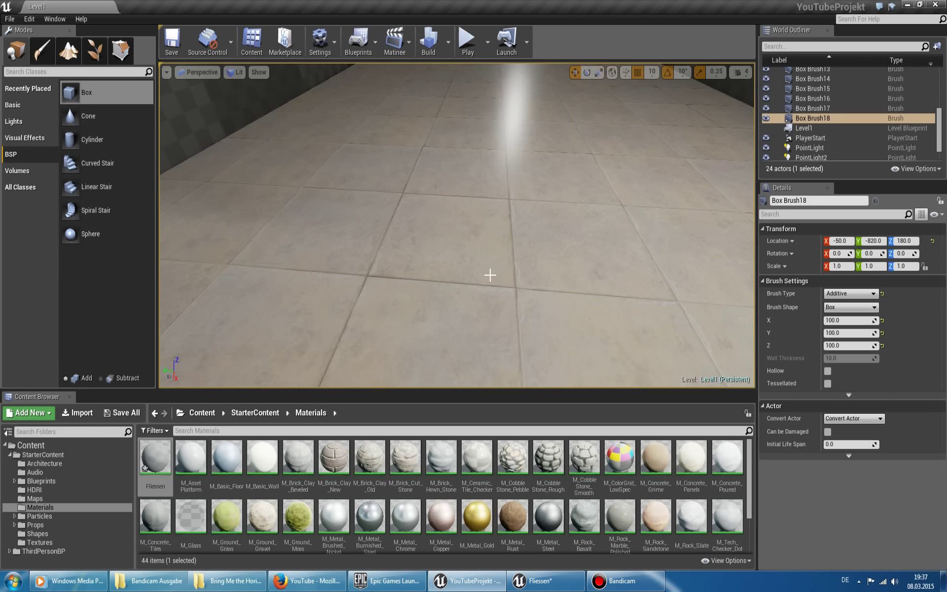
pyautogui.moveTo(510, 260)
pyautogui.mouseDown(button='right')
pyautogui.moveTo(484, 288)
pyautogui.moveTo(462, 256)
pyautogui.mouseUp(button='right')
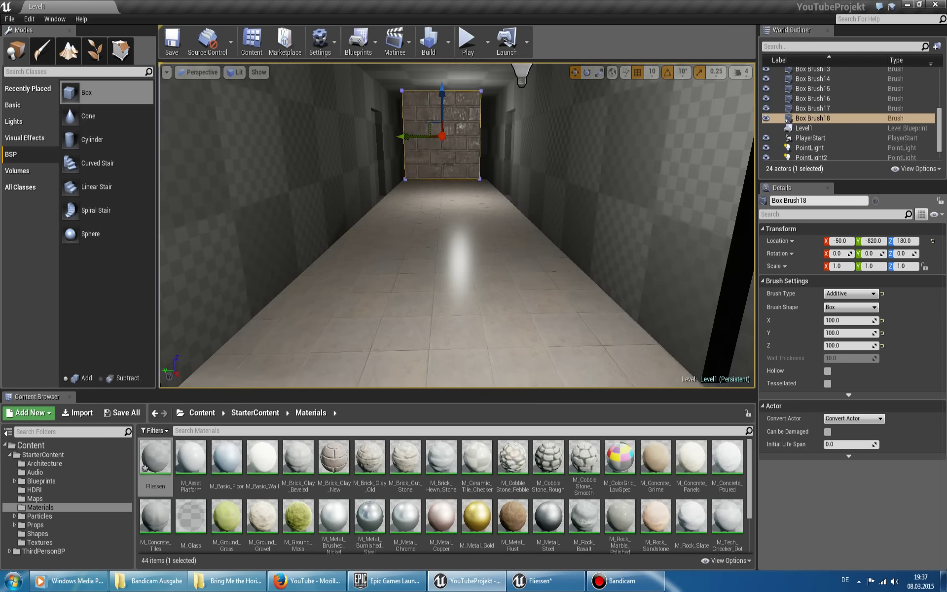
pyautogui.moveTo(493, 291)
pyautogui.mouseDown(button='right')
pyautogui.moveTo(485, 259)
pyautogui.moveTo(472, 280)
pyautogui.moveTo(487, 271)
pyautogui.mouseUp(button='right')
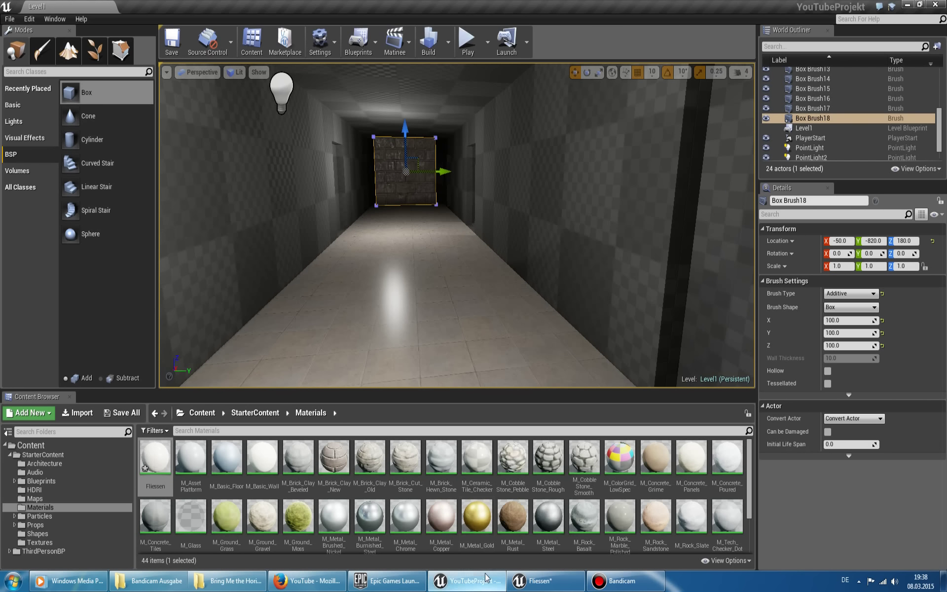
pyautogui.moveTo(485, 578)
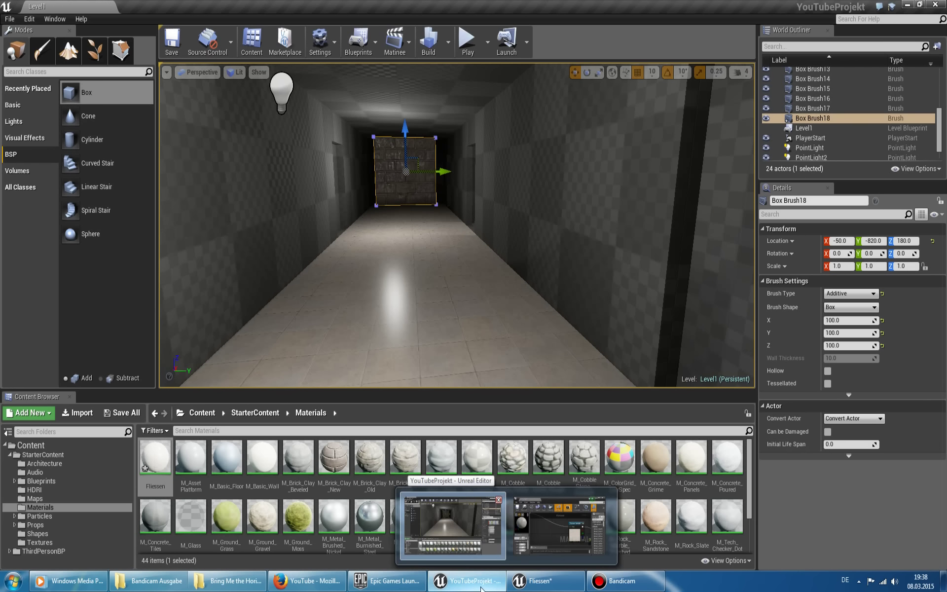
# Copy the Fliesen_tiled image and paste a duplicate onto the desktop.
pyautogui.click(483, 585)
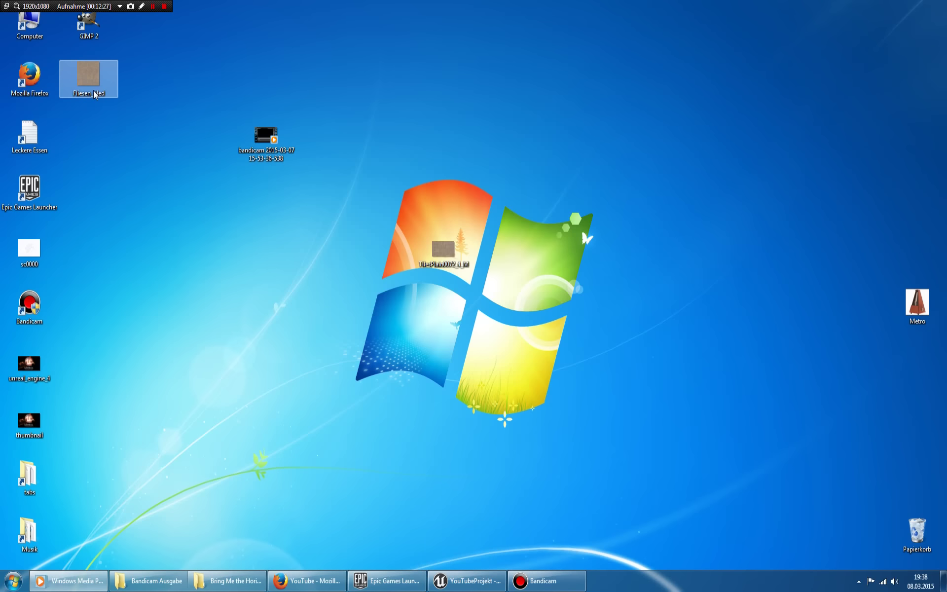
pyautogui.rightClick(93, 88)
pyautogui.click(144, 313)
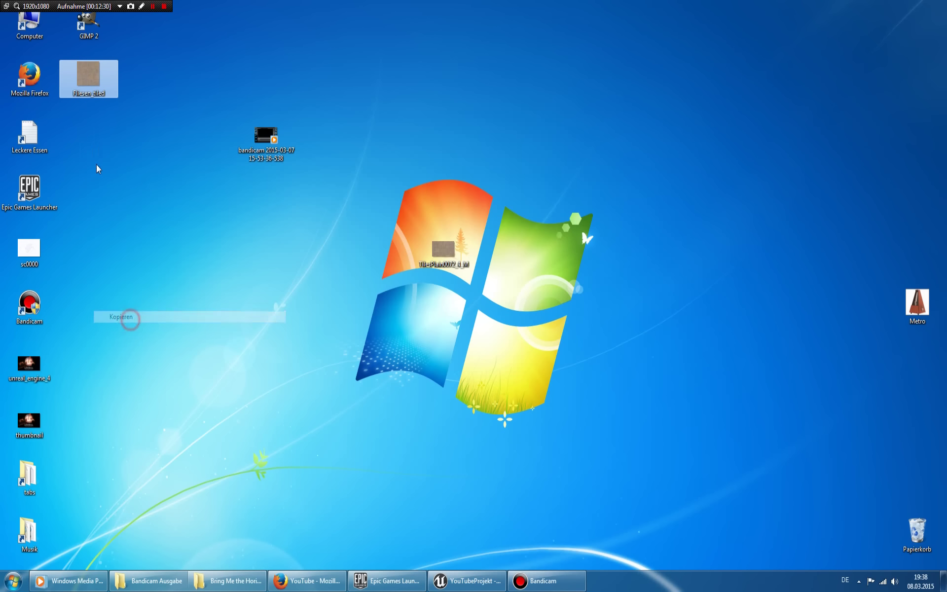
pyautogui.click(77, 125)
pyautogui.rightClick(88, 133)
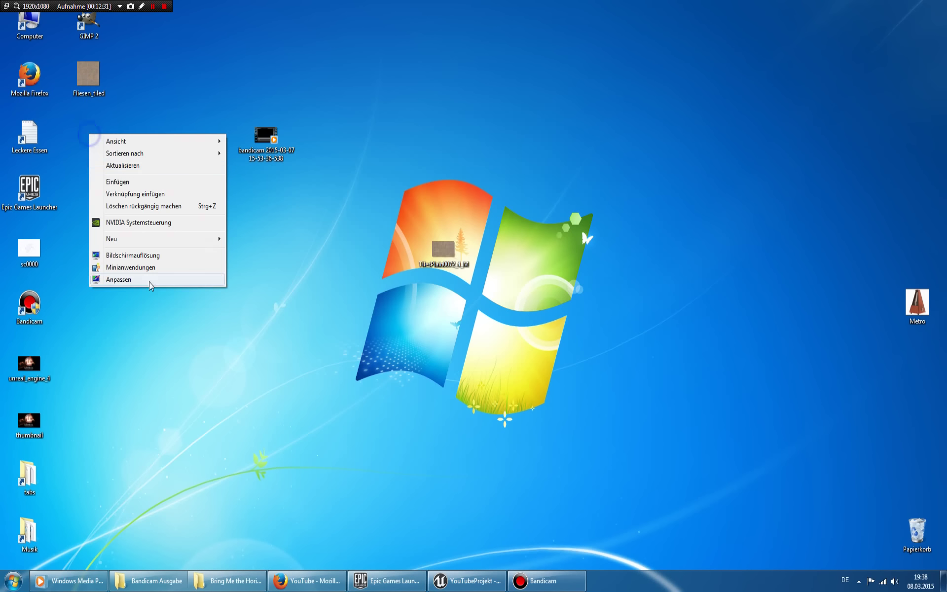
pyautogui.click(117, 182)
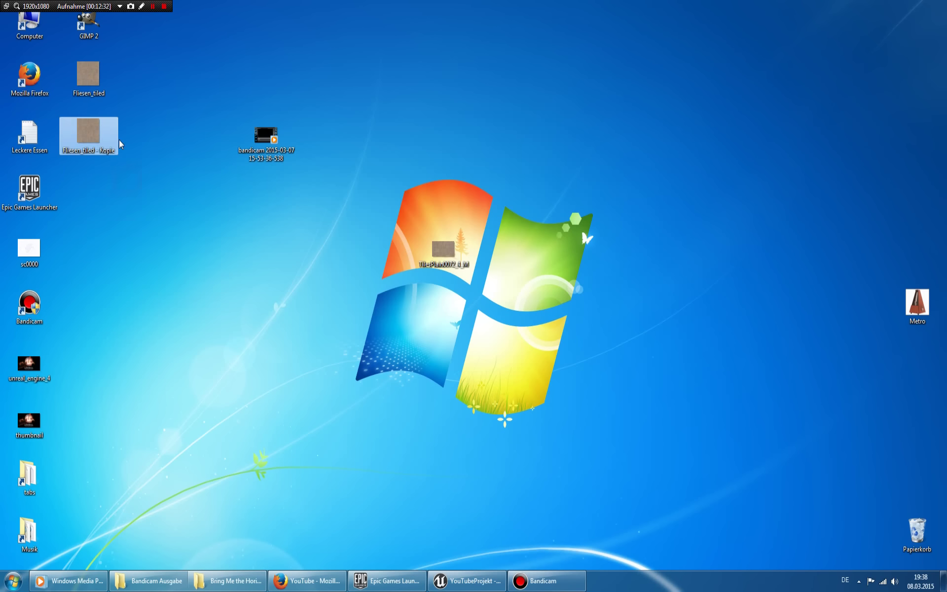
# Rename the duplicate to Fliesen_normale and return to Unreal.
pyautogui.click(94, 151)
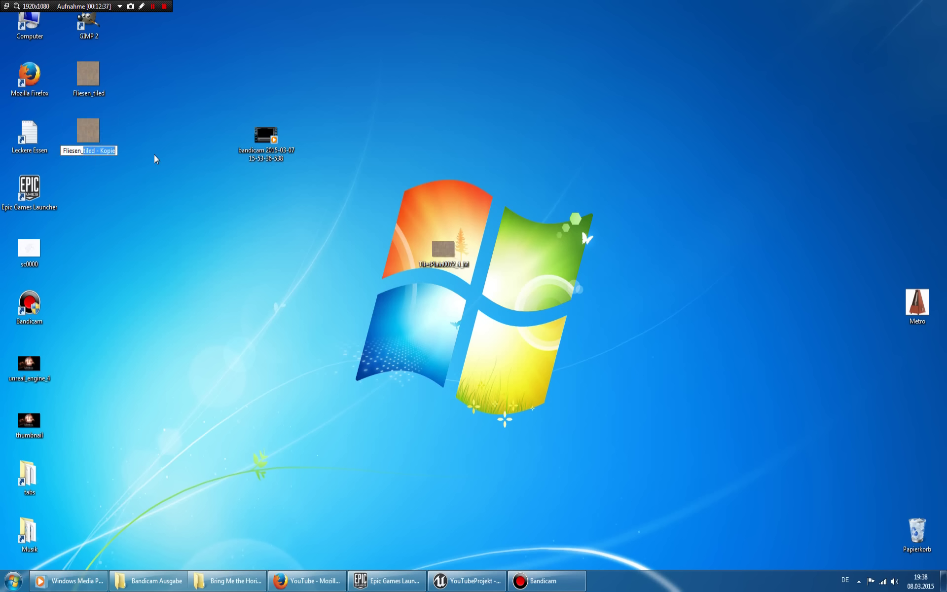
pyautogui.write('normale')
pyautogui.press('Return')
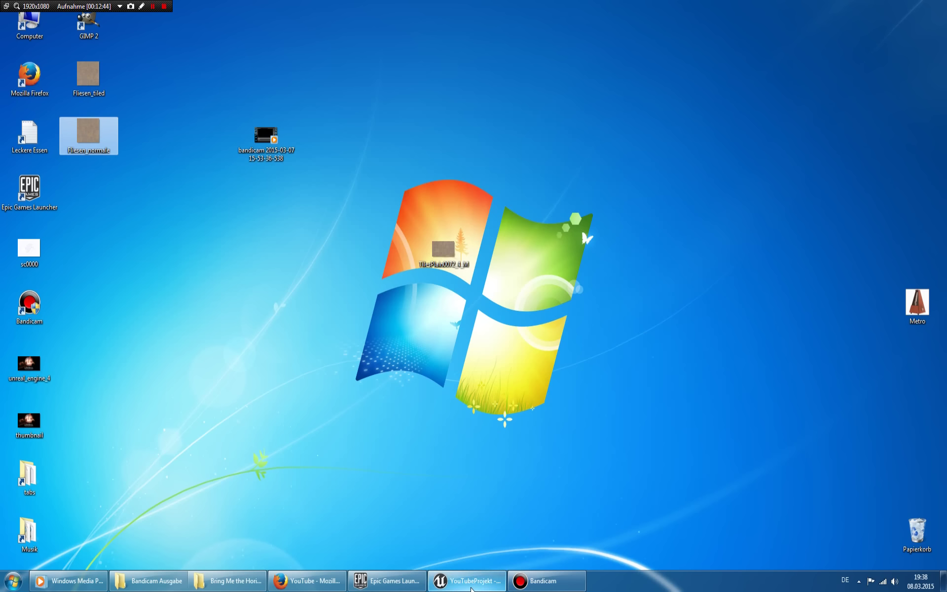
pyautogui.click(471, 587)
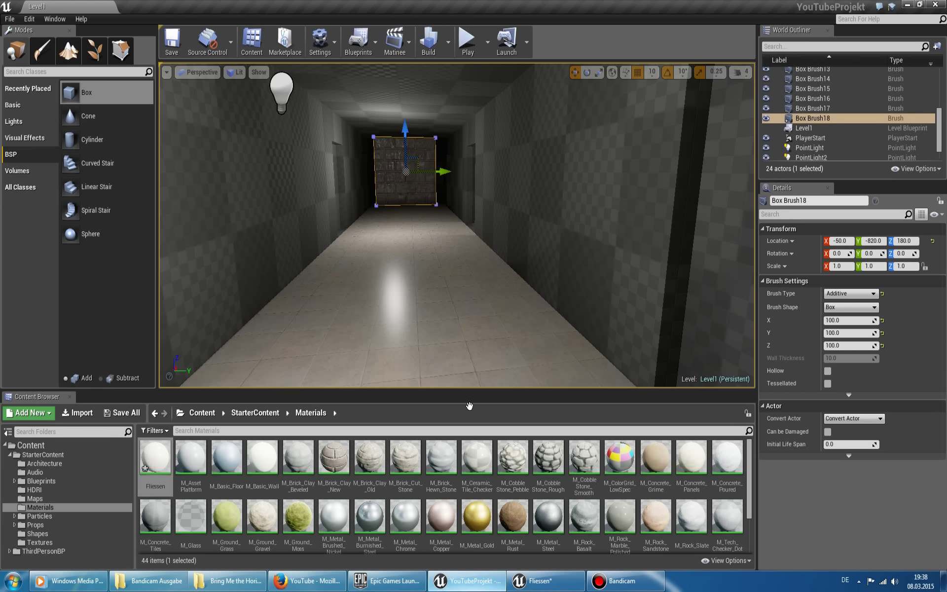
# Open the Fliessen material, resize its editor window, and add a second Texture Sample below the first.
pyautogui.click(162, 464)
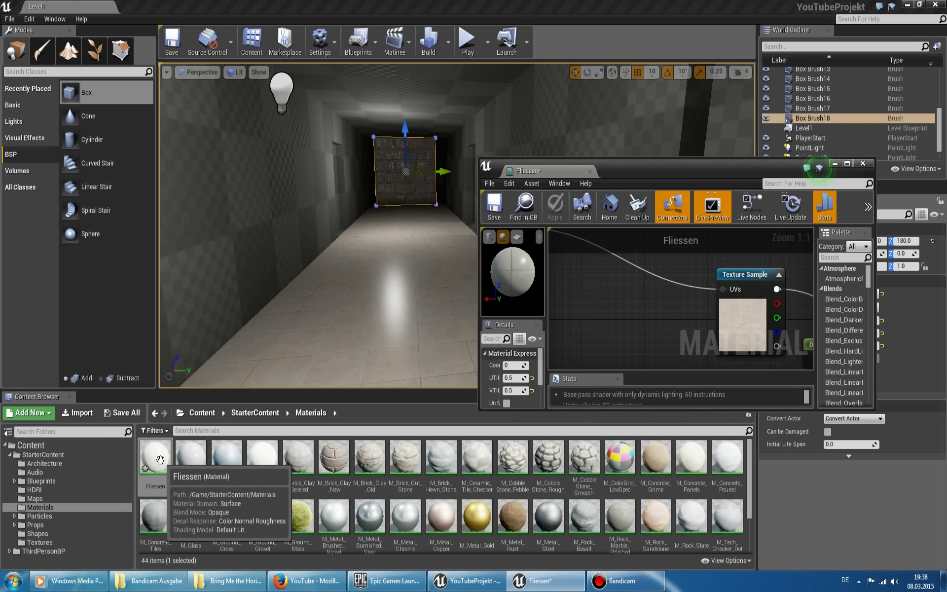
pyautogui.doubleClick(701, 170)
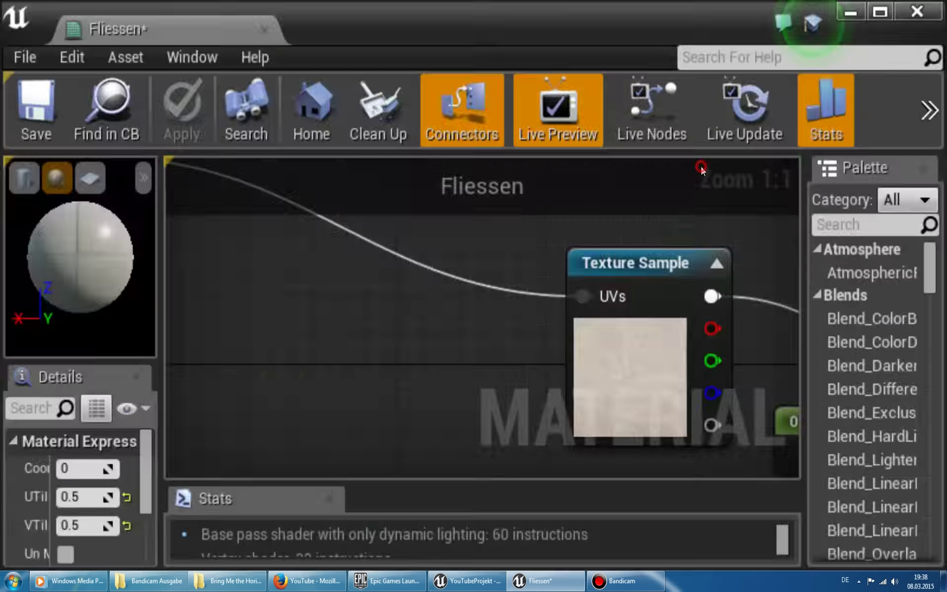
pyautogui.doubleClick(521, 5)
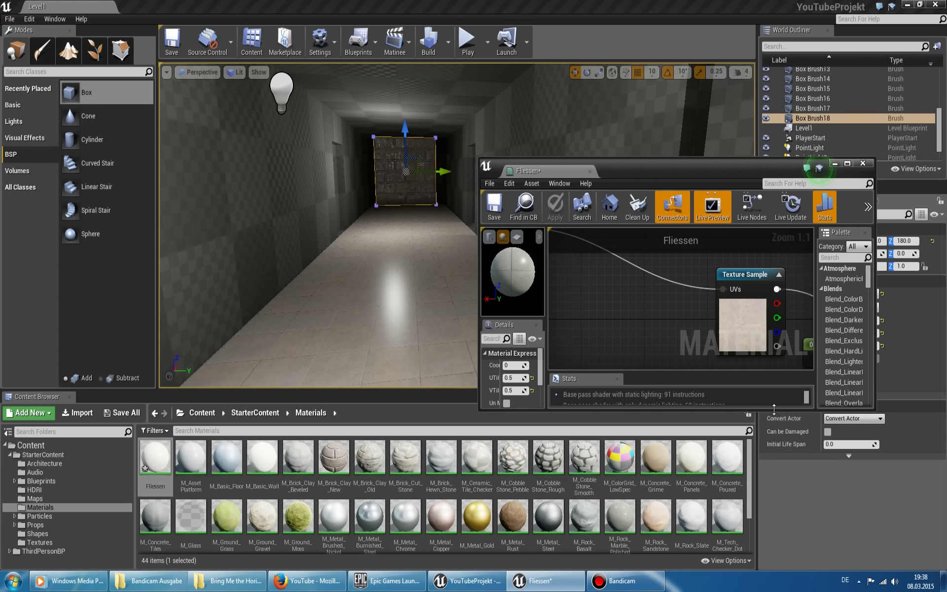
pyautogui.moveTo(774, 409); pyautogui.dragTo(795, 569)
pyautogui.doubleClick(796, 568)
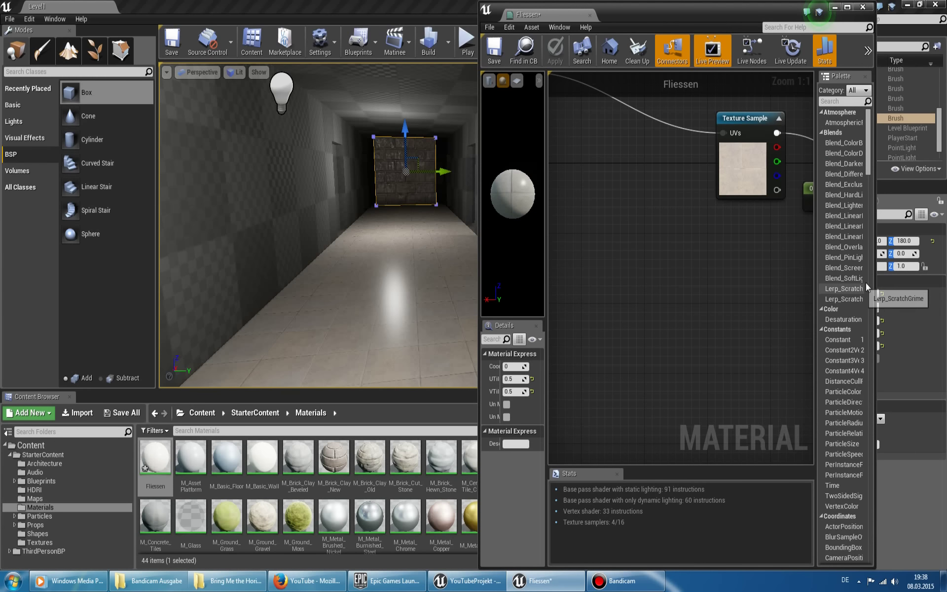
pyautogui.moveTo(874, 286); pyautogui.dragTo(944, 286)
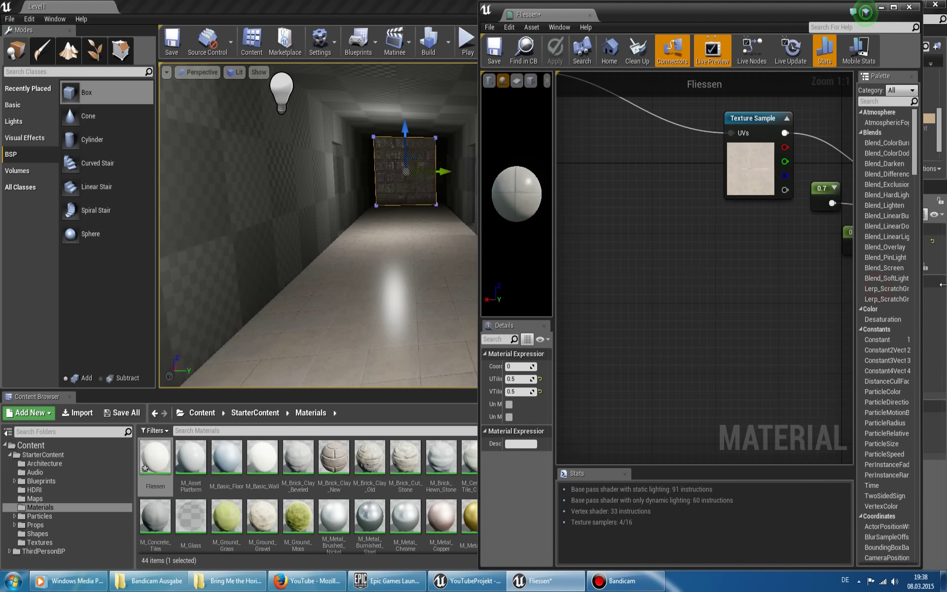
pyautogui.moveTo(762, 121); pyautogui.dragTo(697, 130)
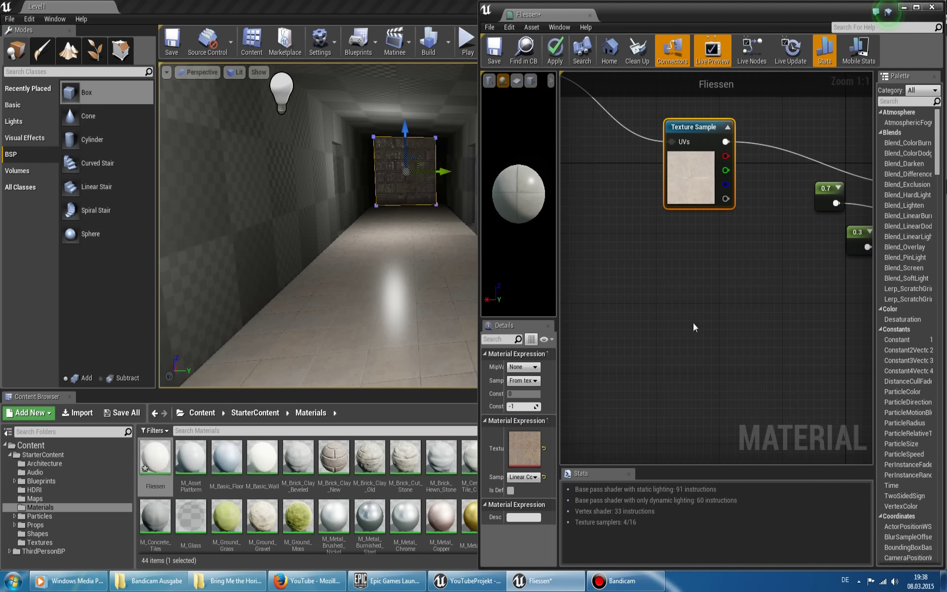
pyautogui.click(683, 306)
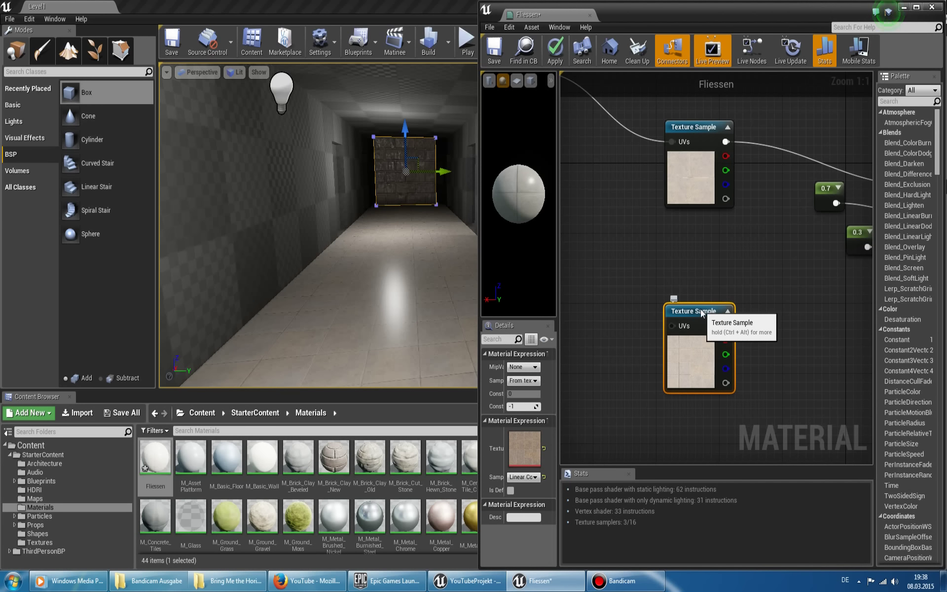
# Import the Fliesen_normale desktop image into StarterContent/Textures, accepting the non-power-of-two warning.
pyautogui.click(904, 9)
pyautogui.click(904, 7)
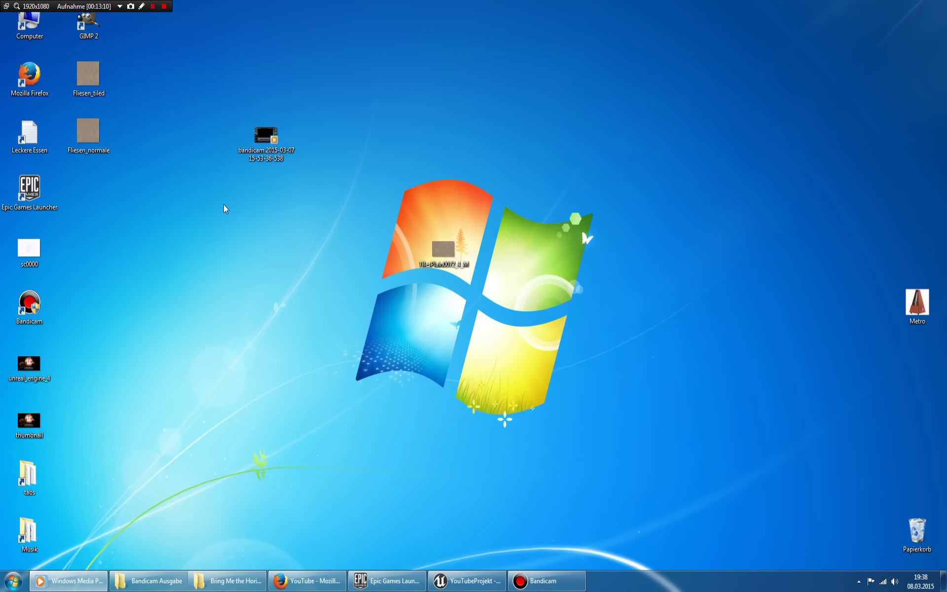
pyautogui.moveTo(84, 133)
pyautogui.mouseDown()
pyautogui.moveTo(472, 589)
pyautogui.moveTo(40, 540)
pyautogui.mouseUp()
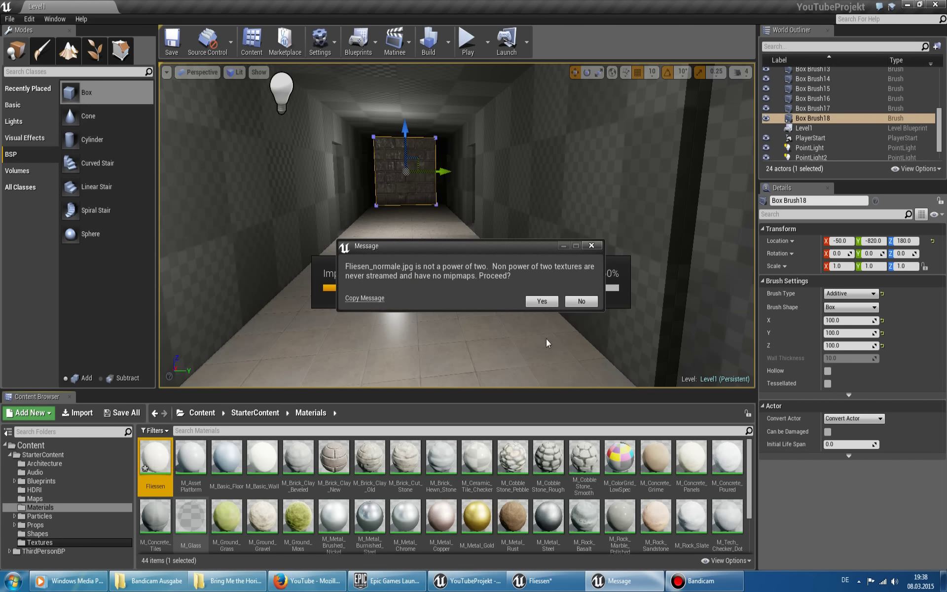
pyautogui.click(542, 301)
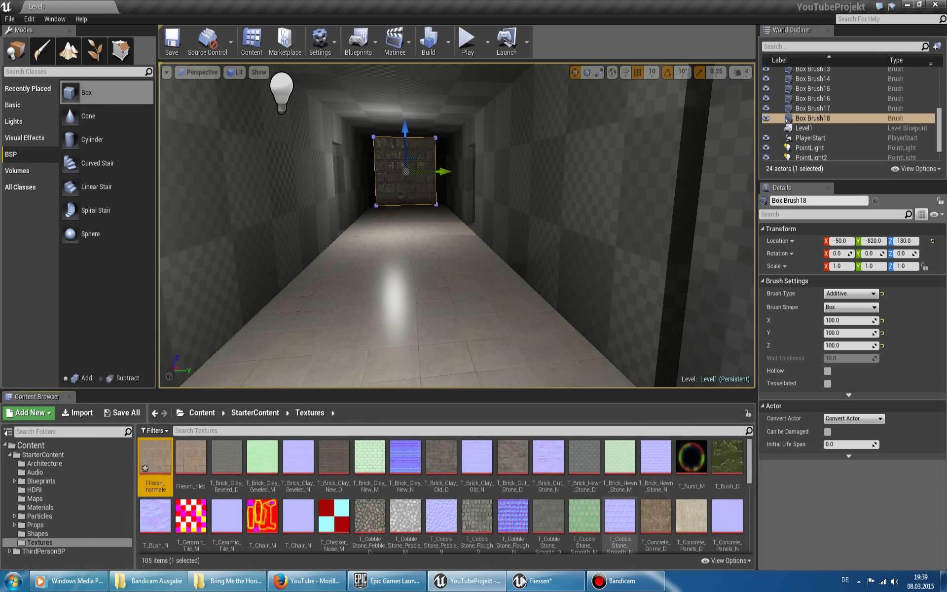
# Assign Fliesen_normale to the new Texture Sample with Normal sampler type, then open the texture.
pyautogui.click(546, 586)
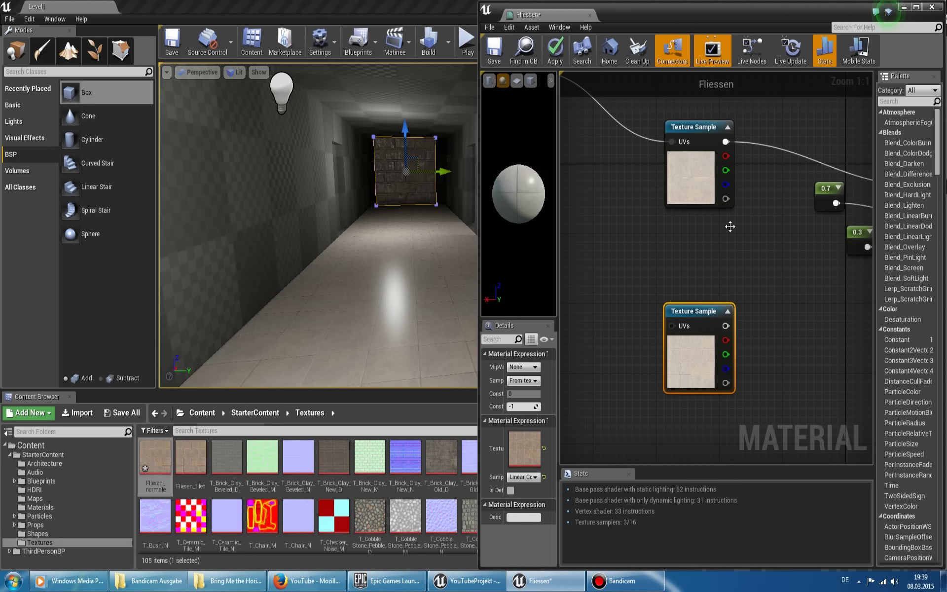
pyautogui.moveTo(155, 456)
pyautogui.mouseDown()
pyautogui.moveTo(636, 358)
pyautogui.moveTo(512, 441)
pyautogui.mouseUp()
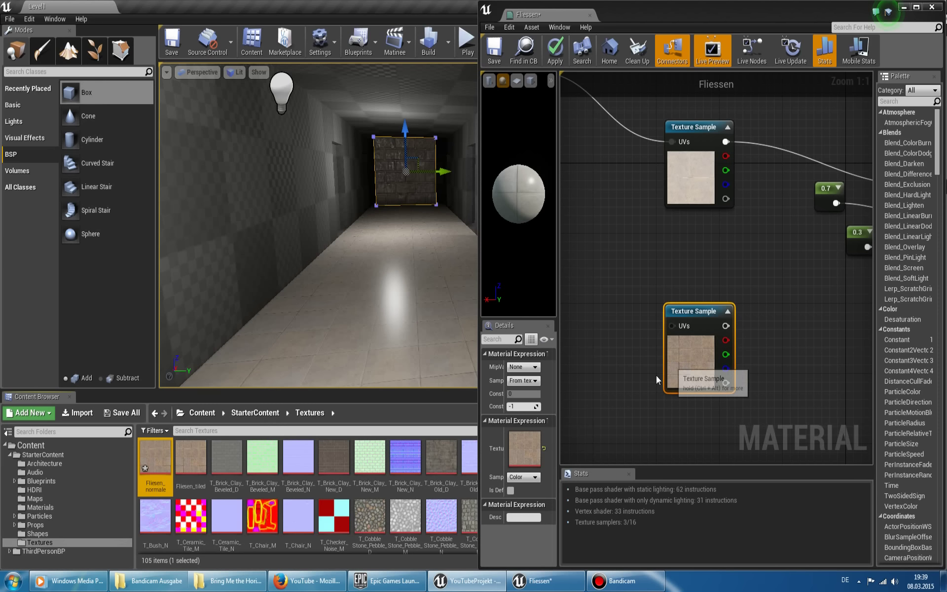
pyautogui.click(532, 477)
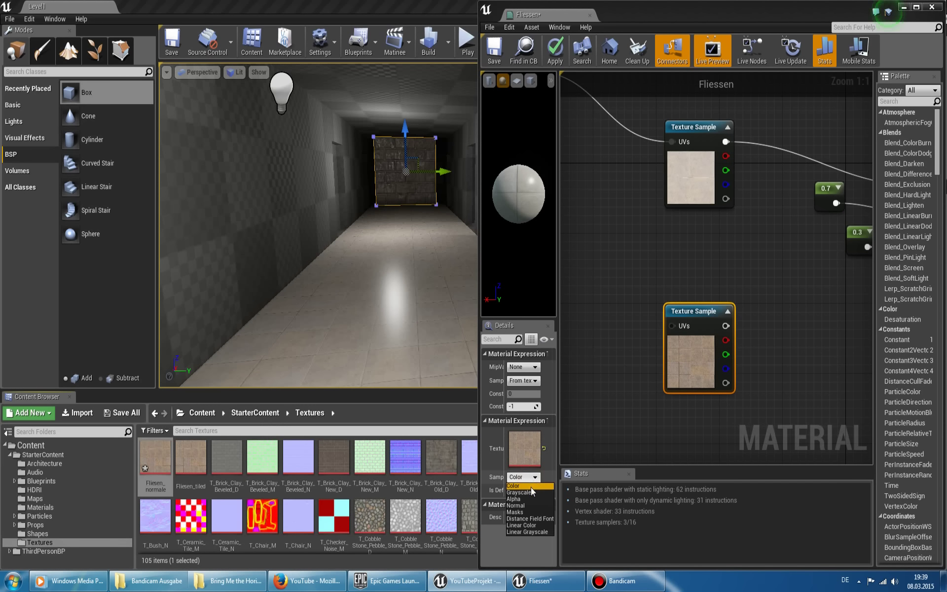
pyautogui.click(525, 506)
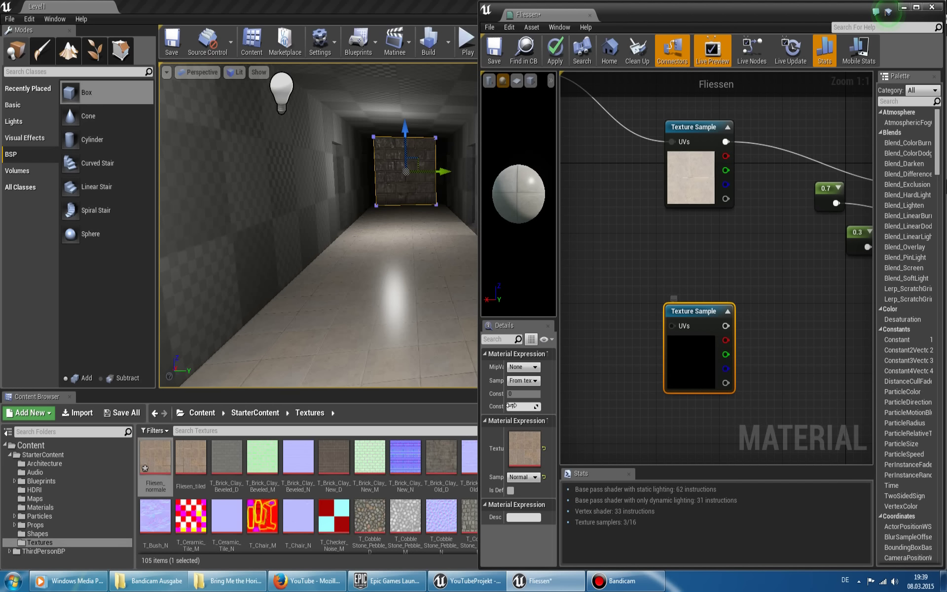
pyautogui.click(527, 450)
pyautogui.doubleClick(527, 450)
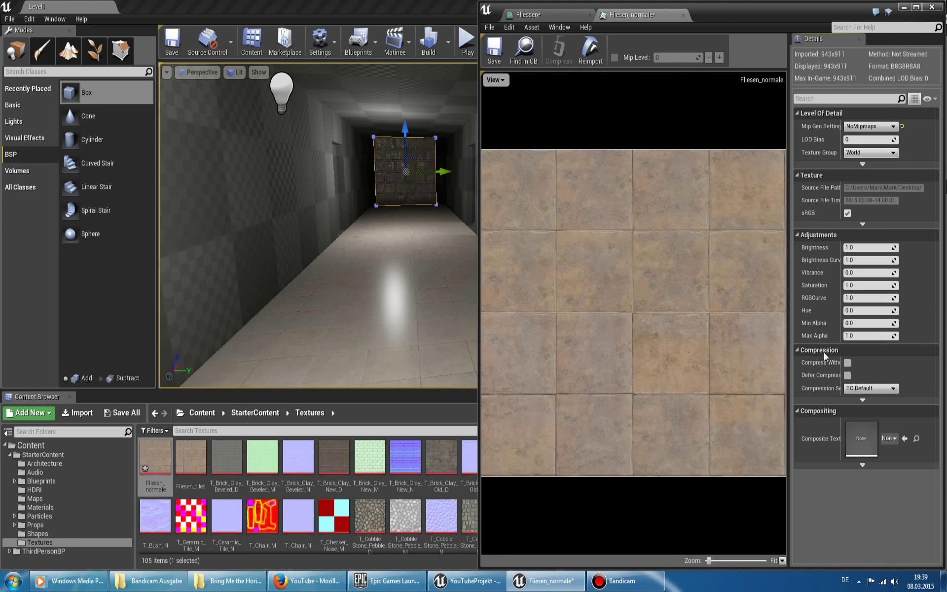
# Set Fliesen_normale's compression to TC Normalmap and save the texture.
pyautogui.click(885, 389)
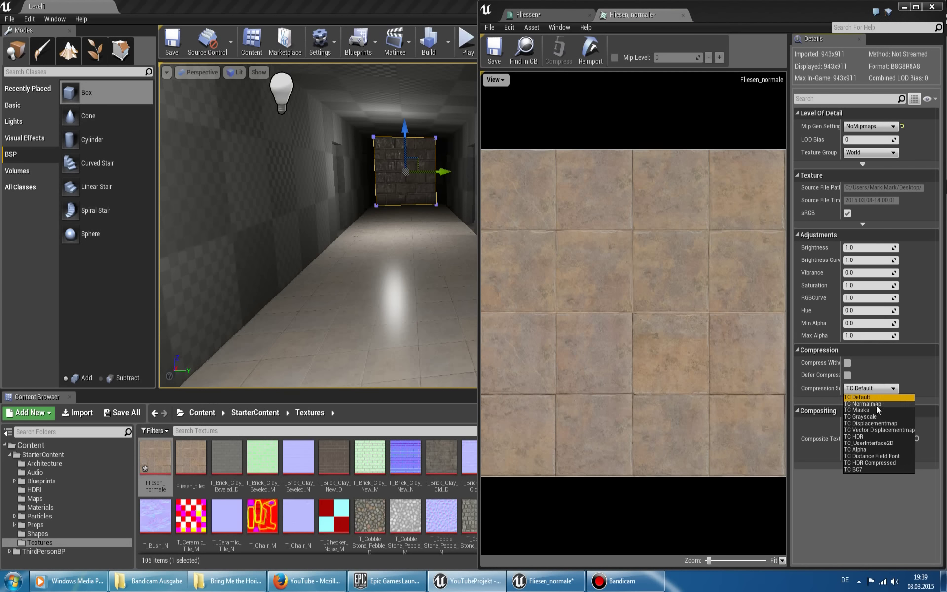
pyautogui.click(877, 404)
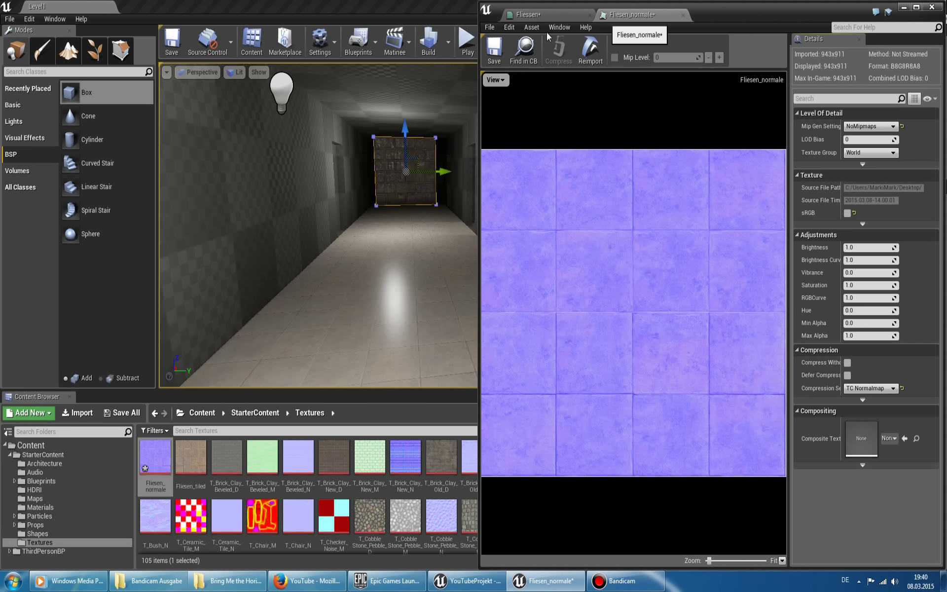
pyautogui.click(491, 56)
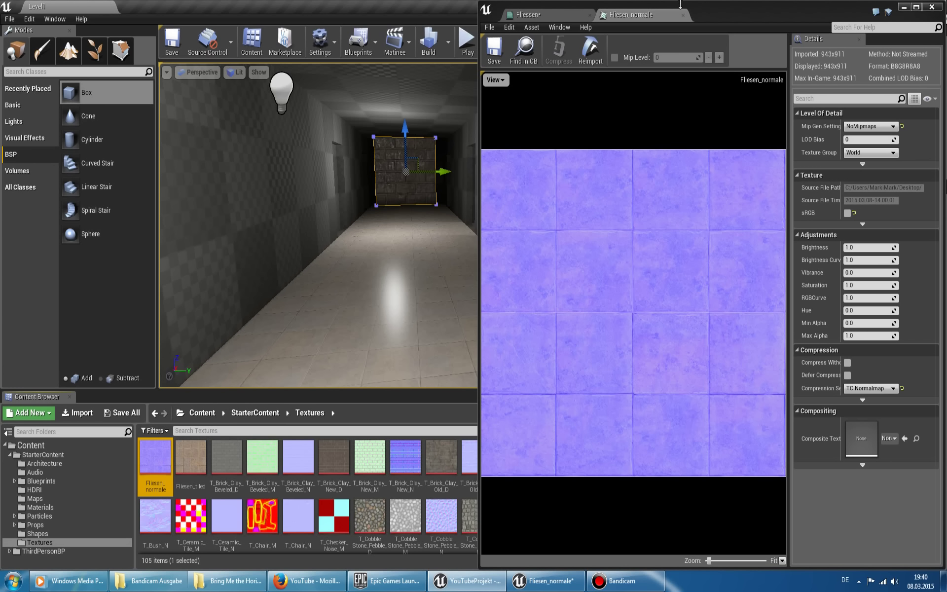
# Close the texture tab, widen the material editor, and arrange the texture samples and TexCoord node.
pyautogui.click(683, 15)
pyautogui.moveTo(702, 11); pyautogui.dragTo(656, 20)
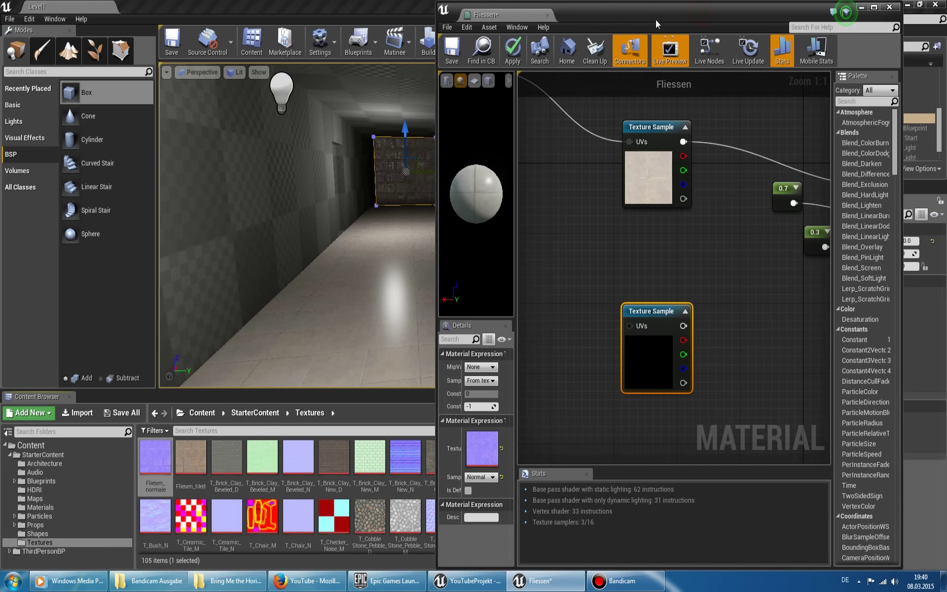
pyautogui.moveTo(654, 353); pyautogui.dragTo(670, 353)
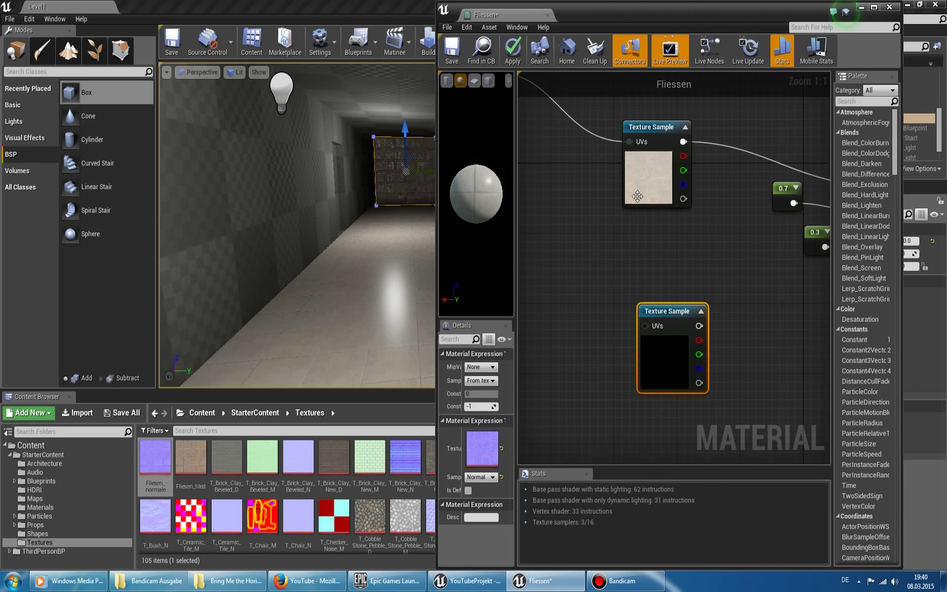
pyautogui.click(640, 173)
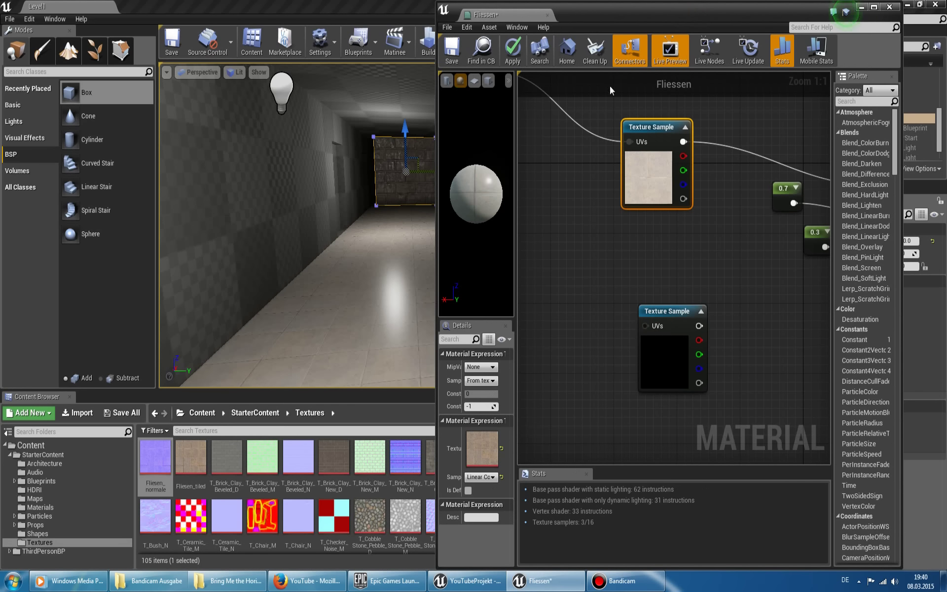
pyautogui.moveTo(678, 311); pyautogui.dragTo(678, 232)
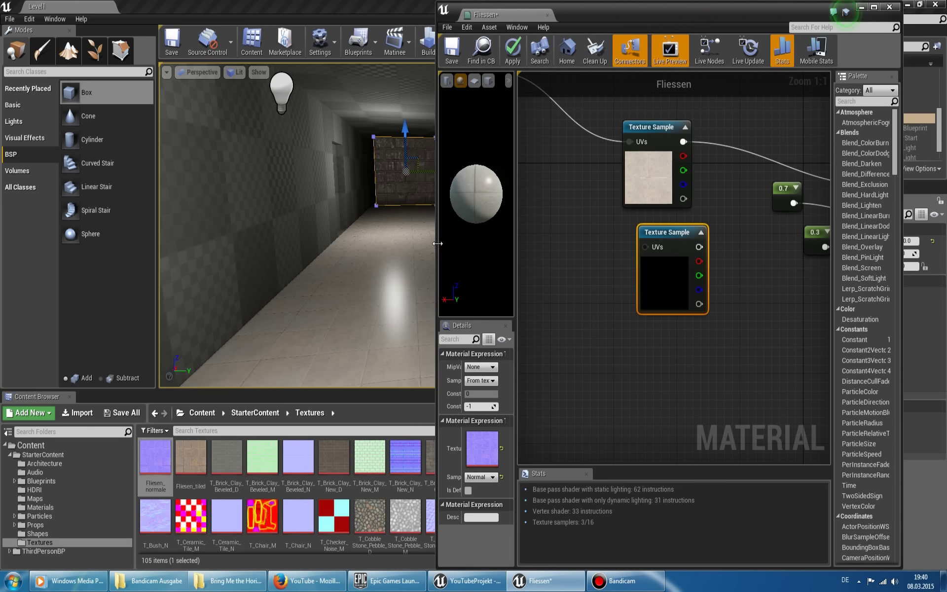
pyautogui.moveTo(435, 243); pyautogui.dragTo(328, 243)
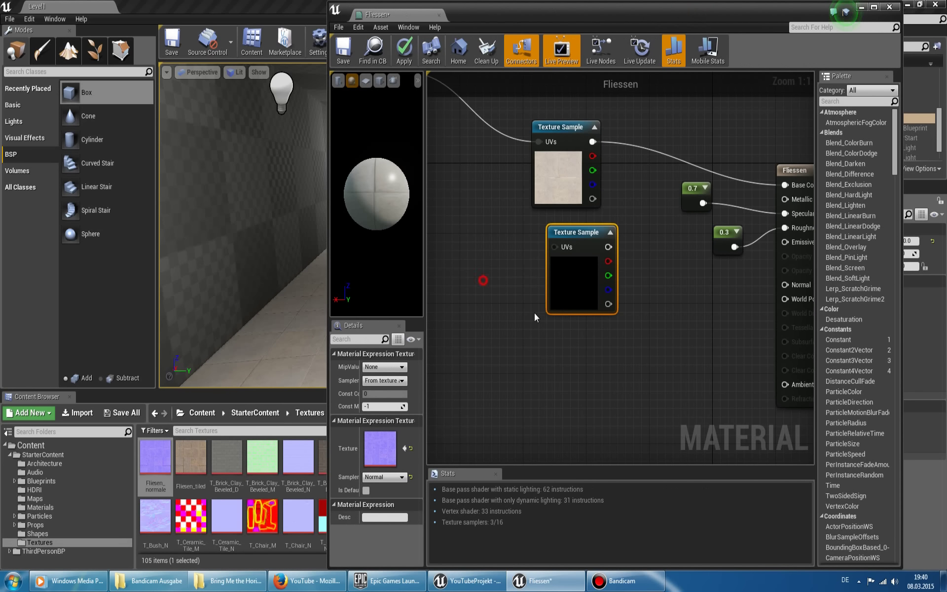
pyautogui.moveTo(644, 413); pyautogui.dragTo(644, 412)
pyautogui.moveTo(599, 327); pyautogui.dragTo(498, 249, button='right')
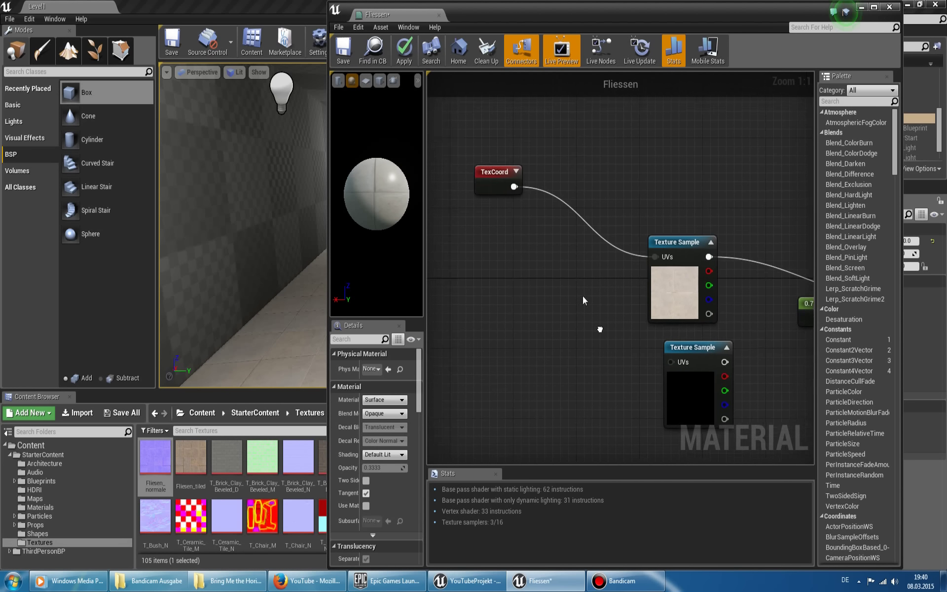
pyautogui.scroll(-4, 498, 249)
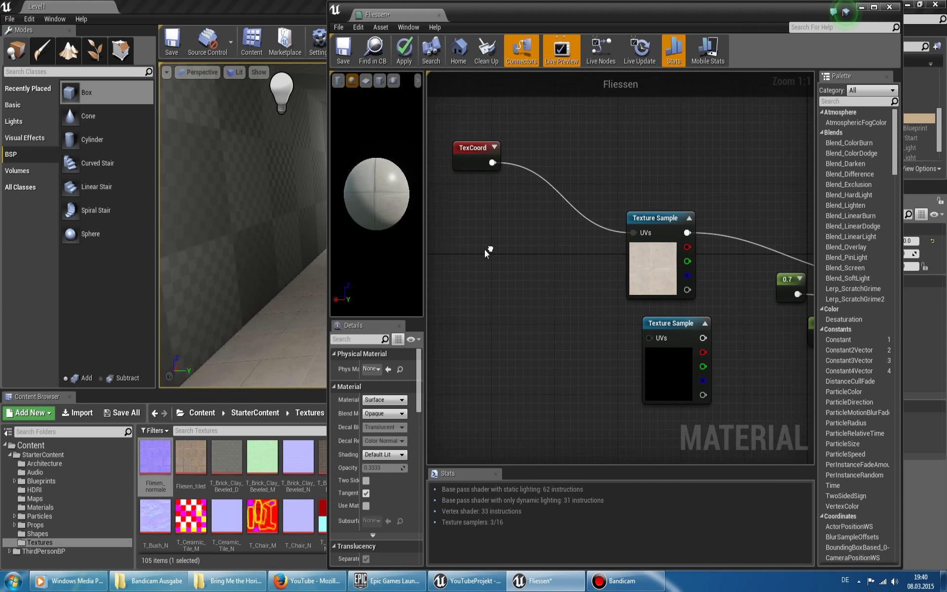
pyautogui.scroll(4, 493, 250)
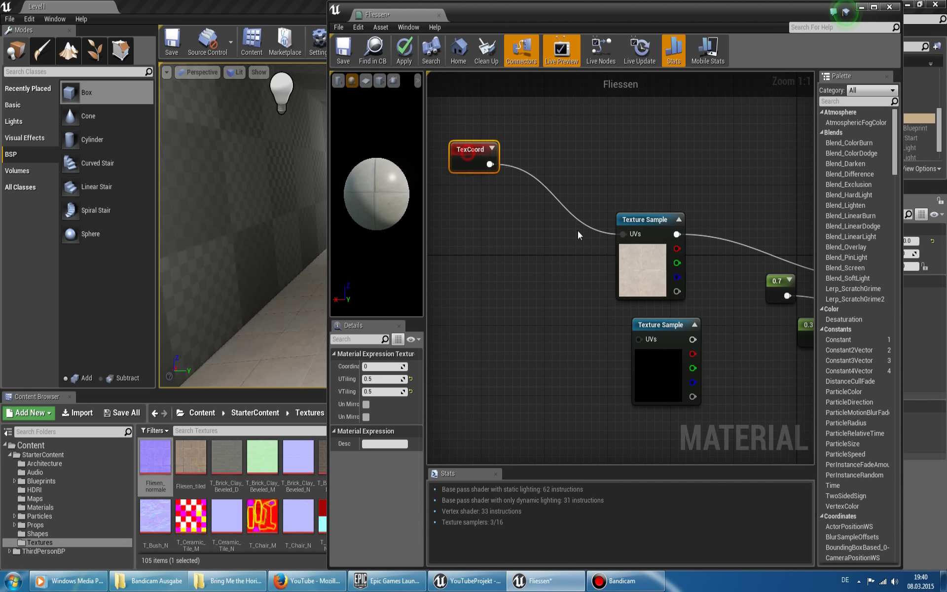
pyautogui.moveTo(472, 151)
pyautogui.mouseDown()
pyautogui.moveTo(571, 228)
pyautogui.moveTo(537, 219)
pyautogui.mouseUp()
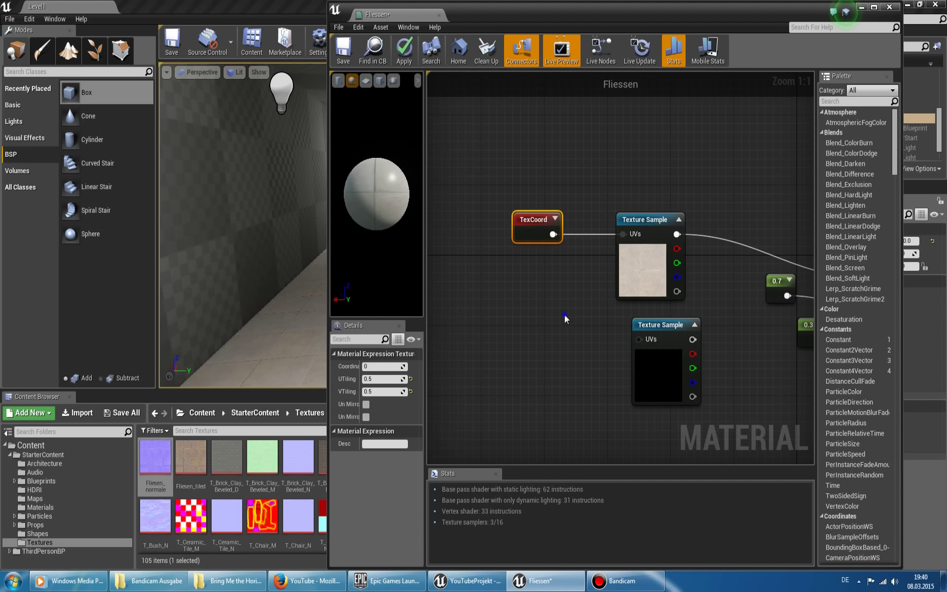
# Wire TexCoord into the normal-map sample's UVs and its output into the material's Normal input.
pyautogui.moveTo(567, 315); pyautogui.dragTo(469, 252, button='right')
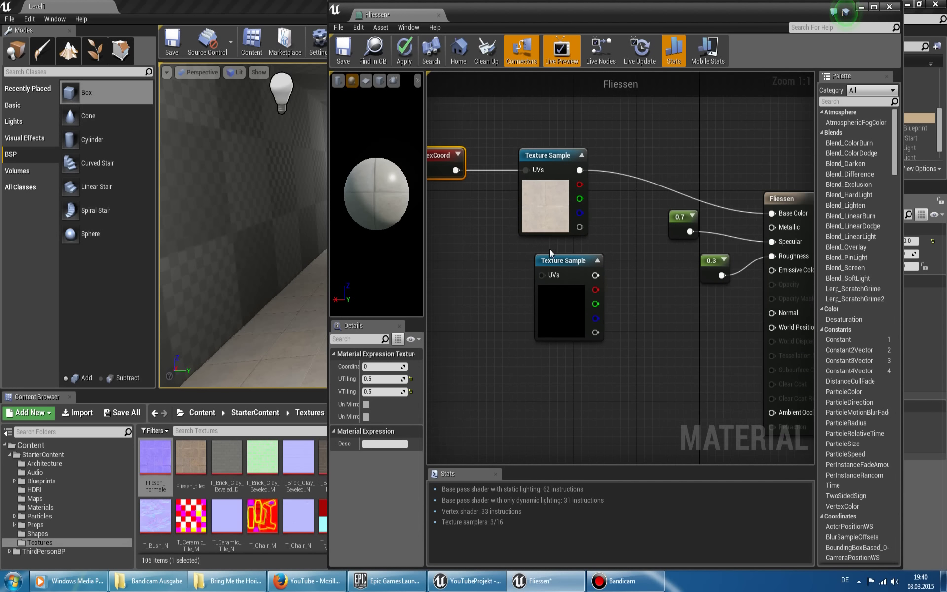
pyautogui.click(552, 184)
pyautogui.hotkey('ctrl', 'z')
pyautogui.click(558, 303)
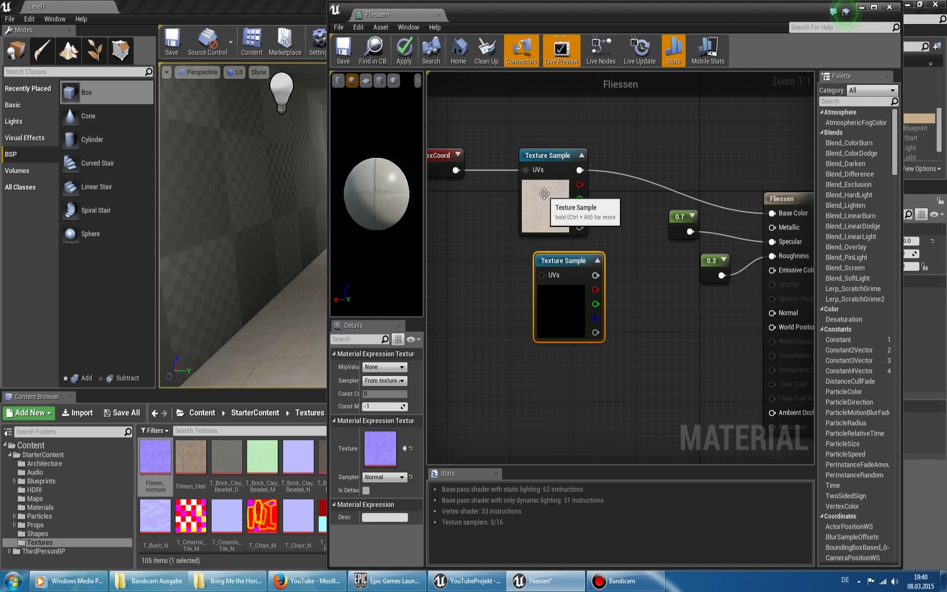
pyautogui.moveTo(456, 169); pyautogui.dragTo(483, 236)
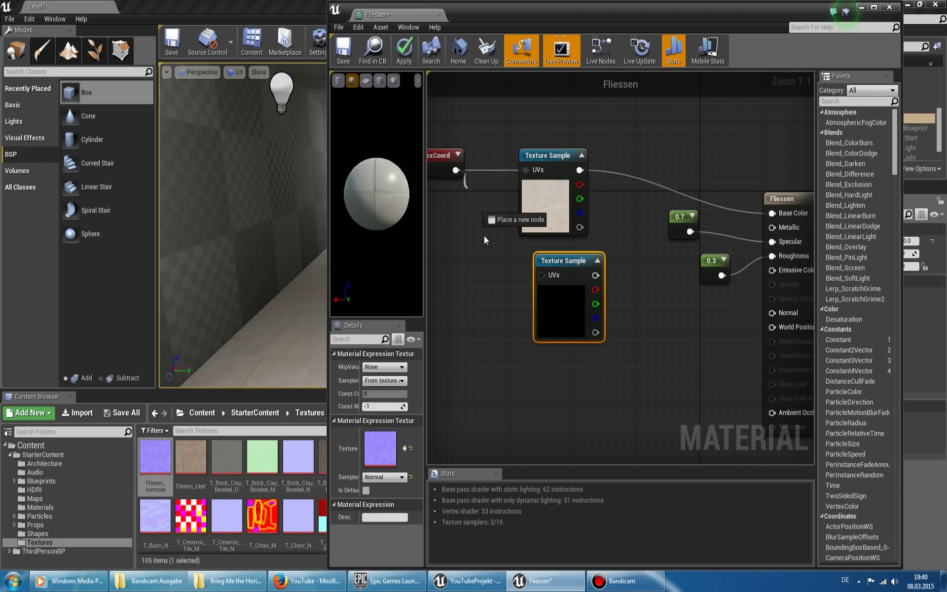
pyautogui.moveTo(544, 280); pyautogui.dragTo(543, 277)
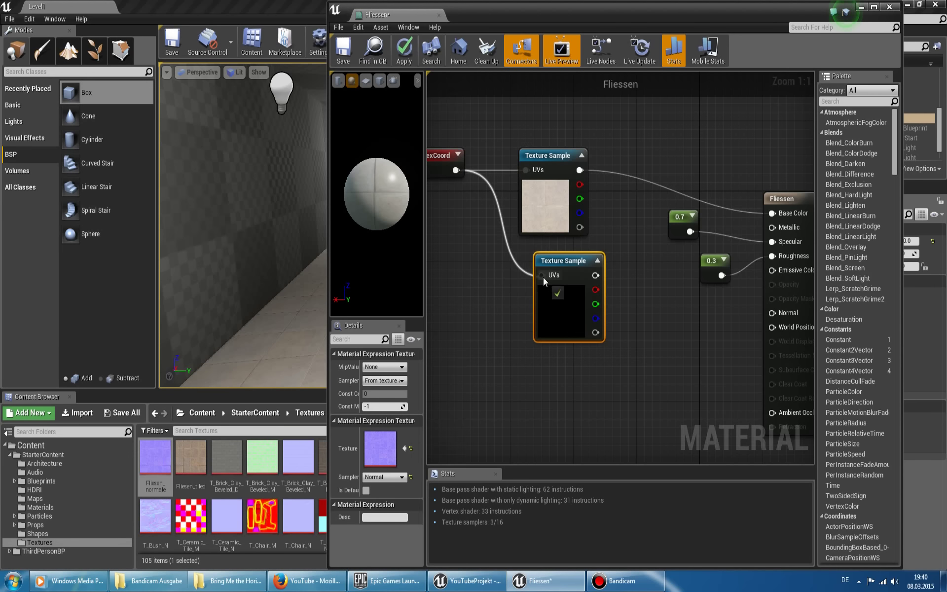
pyautogui.click(444, 163)
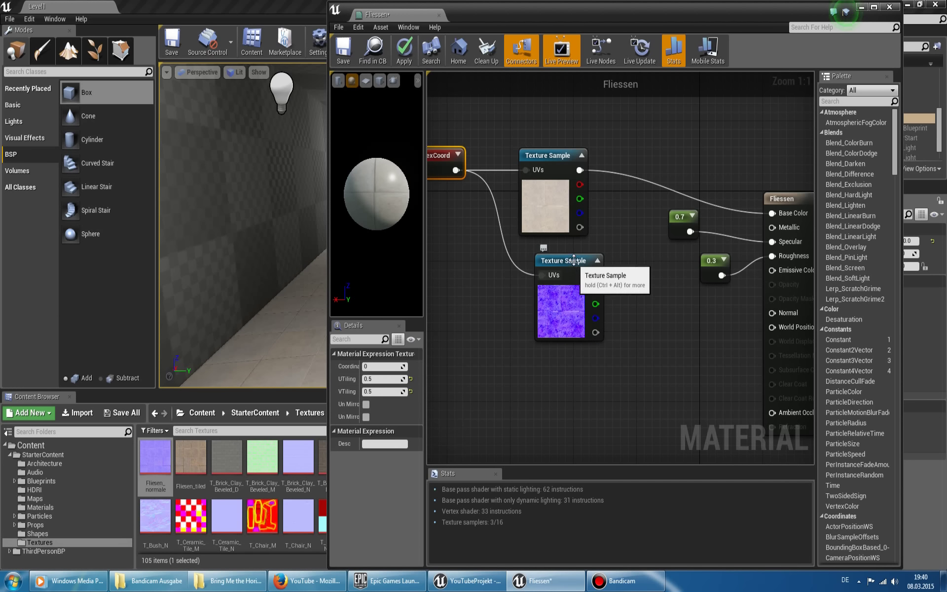
pyautogui.moveTo(578, 263)
pyautogui.mouseDown()
pyautogui.moveTo(522, 316)
pyautogui.moveTo(531, 343)
pyautogui.moveTo(640, 363)
pyautogui.mouseUp()
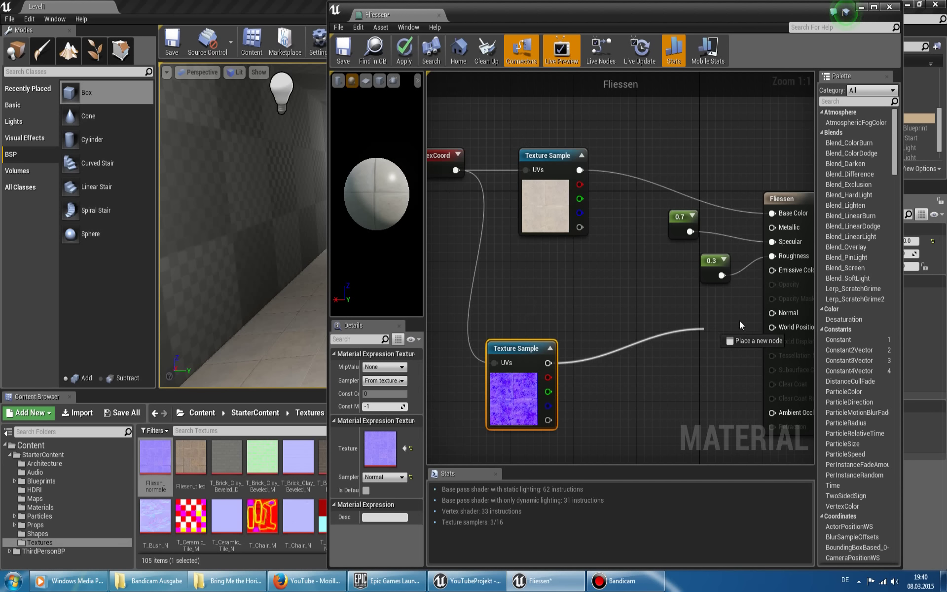
pyautogui.moveTo(764, 314); pyautogui.dragTo(772, 312)
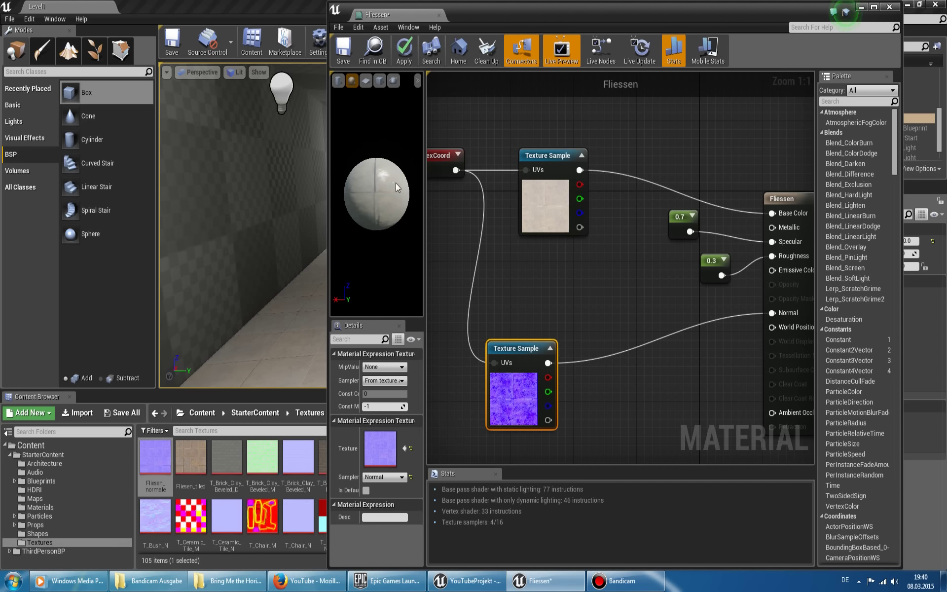
# Check the Fliessen preview sphere's normal-mapped surface, then move the material editor aside to view the corridor floor.
pyautogui.moveTo(395, 187); pyautogui.dragTo(396, 185, button='right')
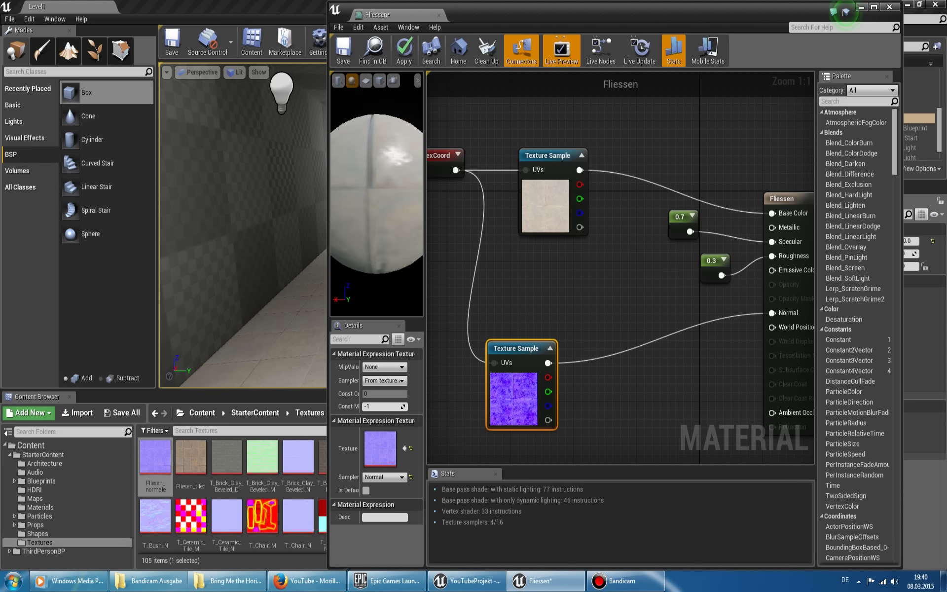
pyautogui.moveTo(409, 170)
pyautogui.mouseDown()
pyautogui.moveTo(395, 193)
pyautogui.moveTo(363, 195)
pyautogui.mouseUp()
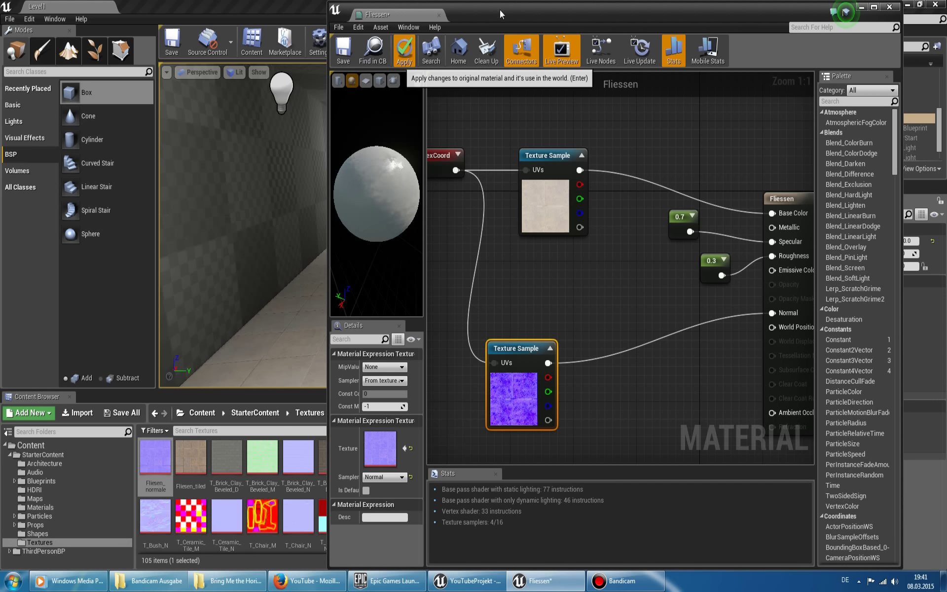
pyautogui.moveTo(499, 10)
pyautogui.mouseDown()
pyautogui.moveTo(599, 61)
pyautogui.moveTo(602, 81)
pyautogui.mouseUp()
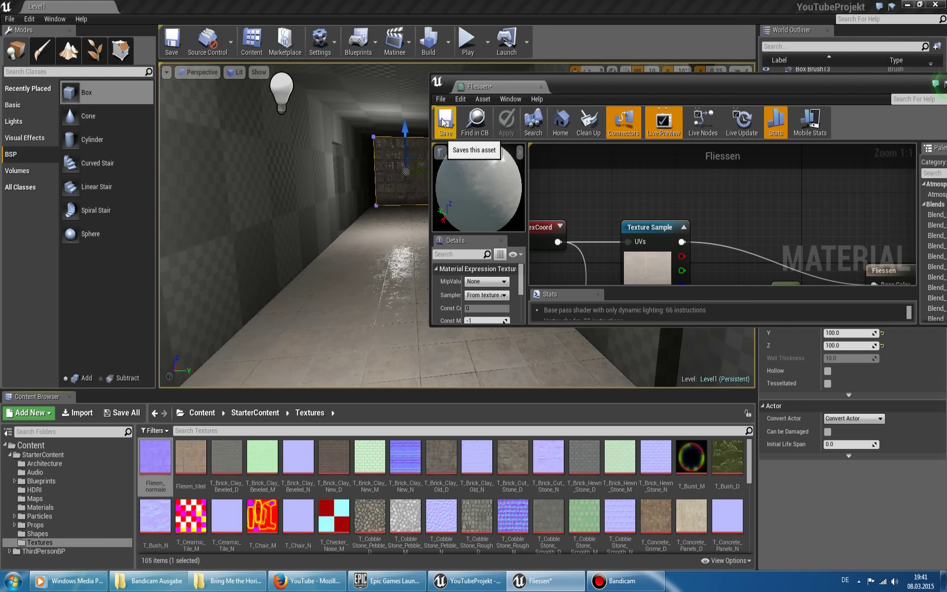
# Save the Fliessen material and rebuild the level lighting until the build reports 100%.
pyautogui.moveTo(405, 173); pyautogui.dragTo(382, 231, button='right')
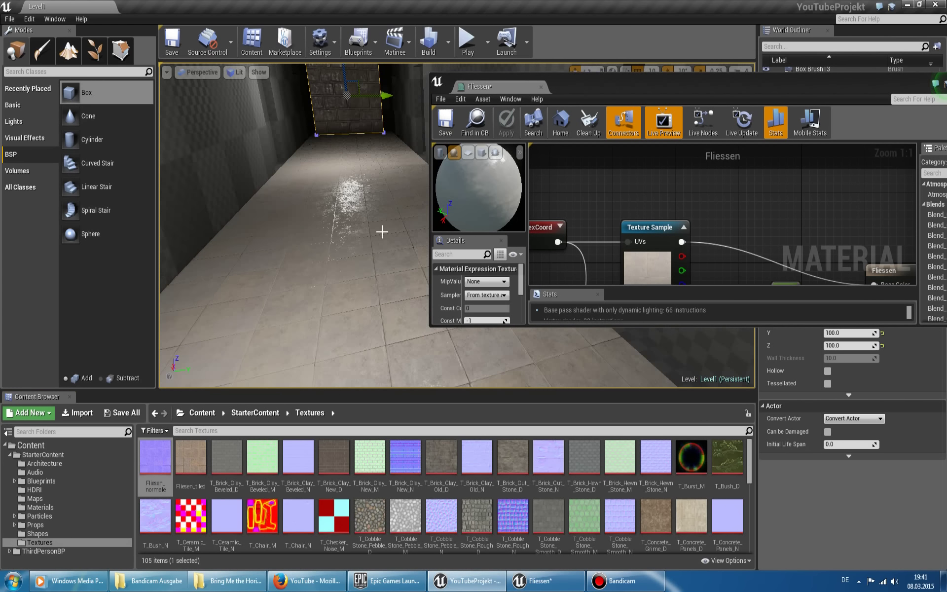
pyautogui.click(446, 125)
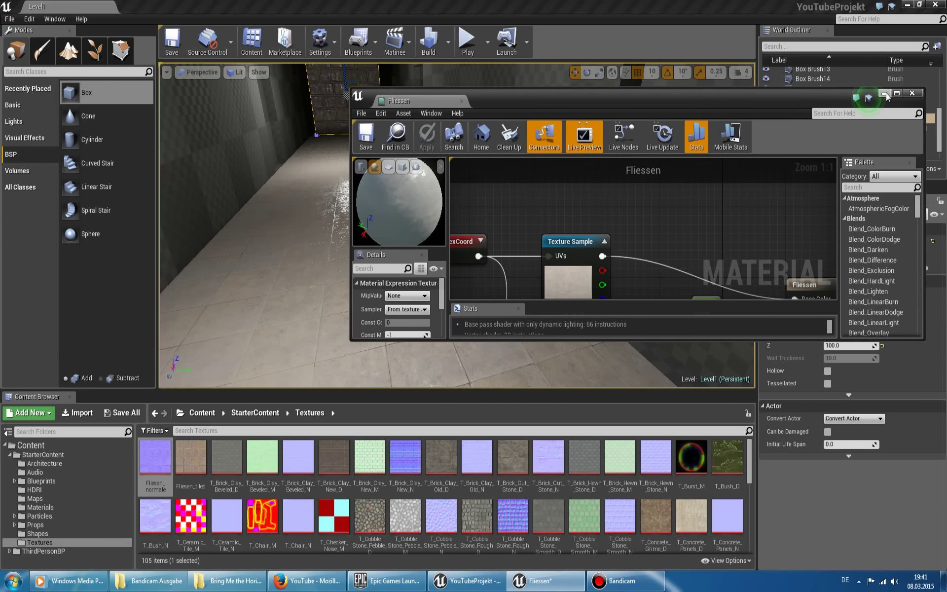
pyautogui.click(564, 147)
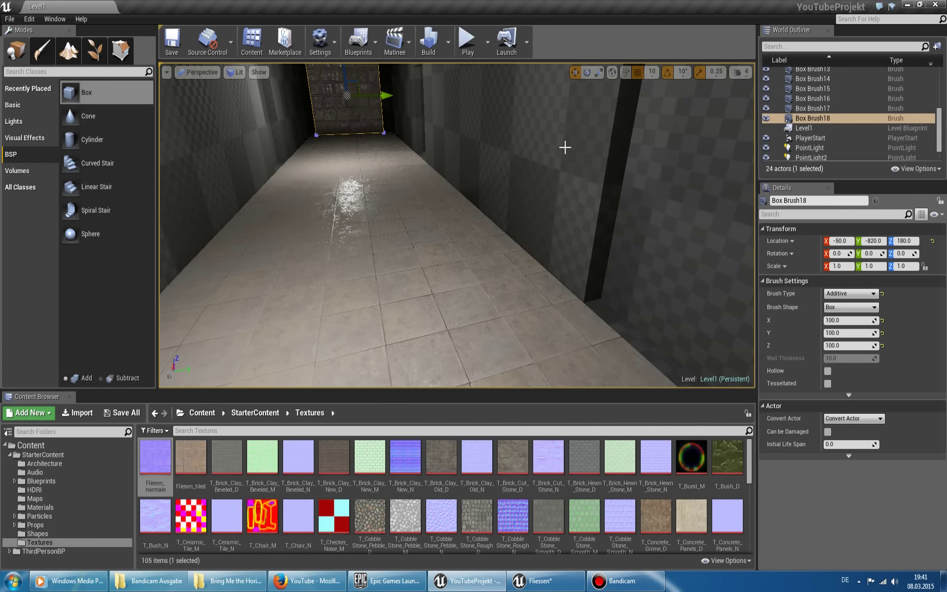
pyautogui.click(428, 43)
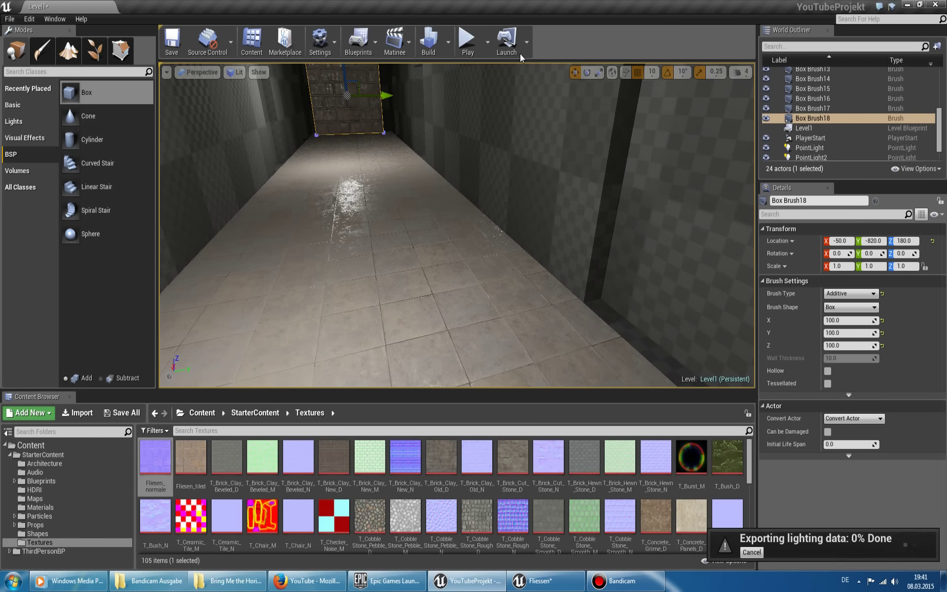
pyautogui.click(506, 47)
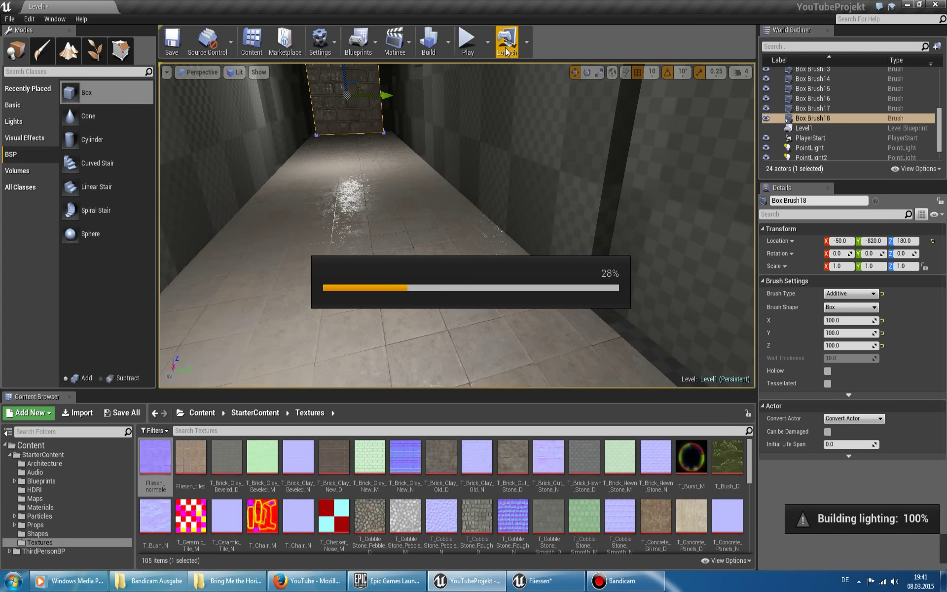
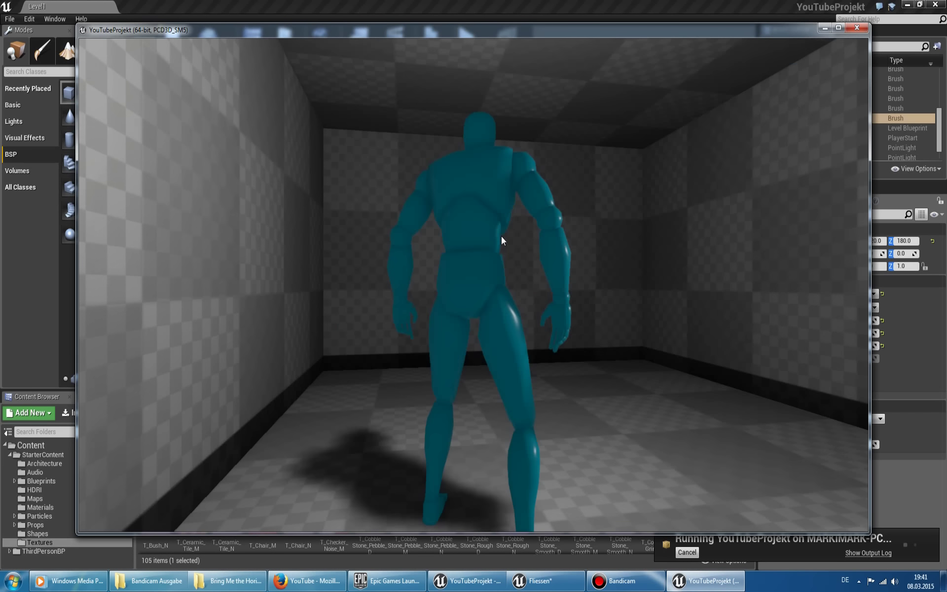
# Walk the mannequin through the corridor and tiled room to inspect the floor.
pyautogui.click(514, 249)
pyautogui.press('w')
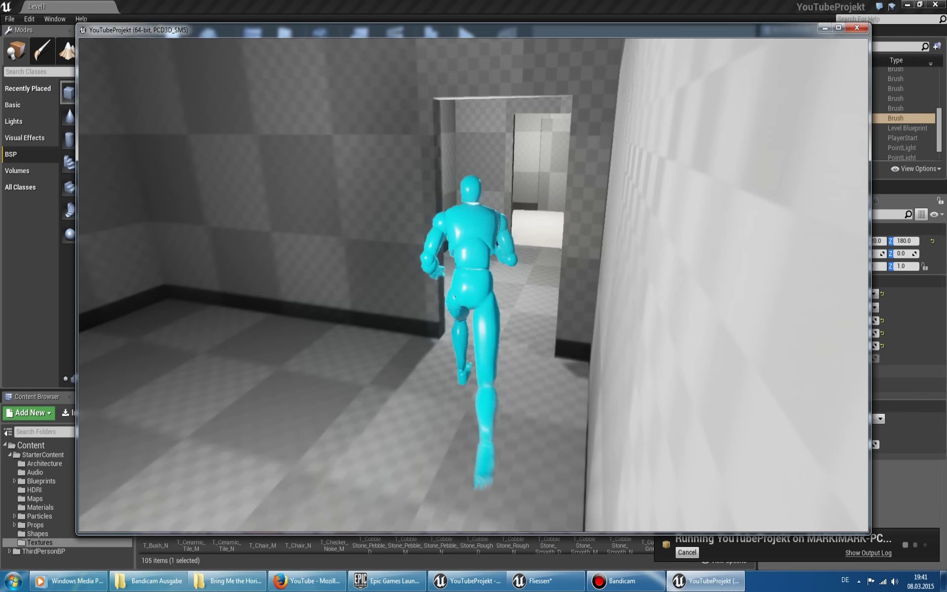
pyautogui.press('w')
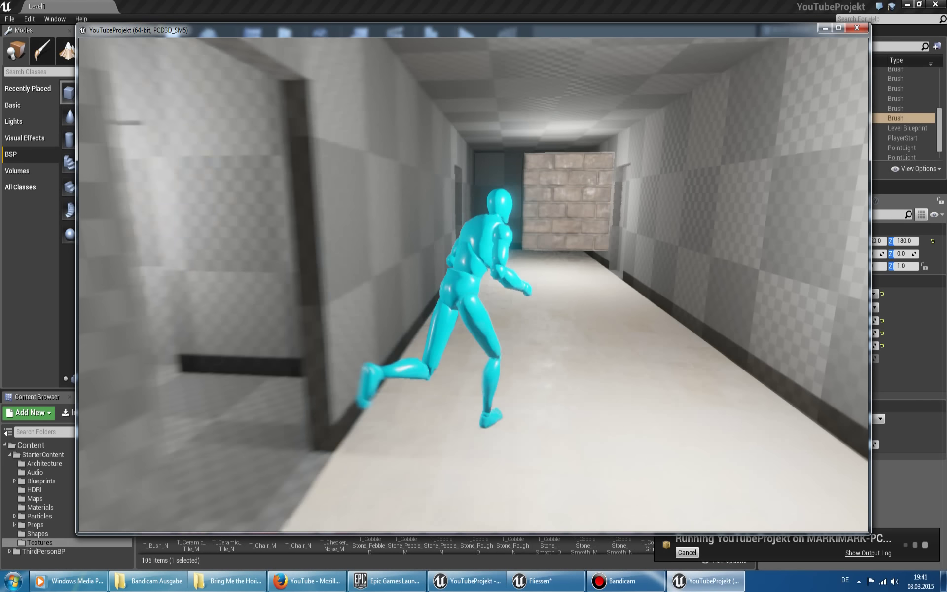
pyautogui.press('w')
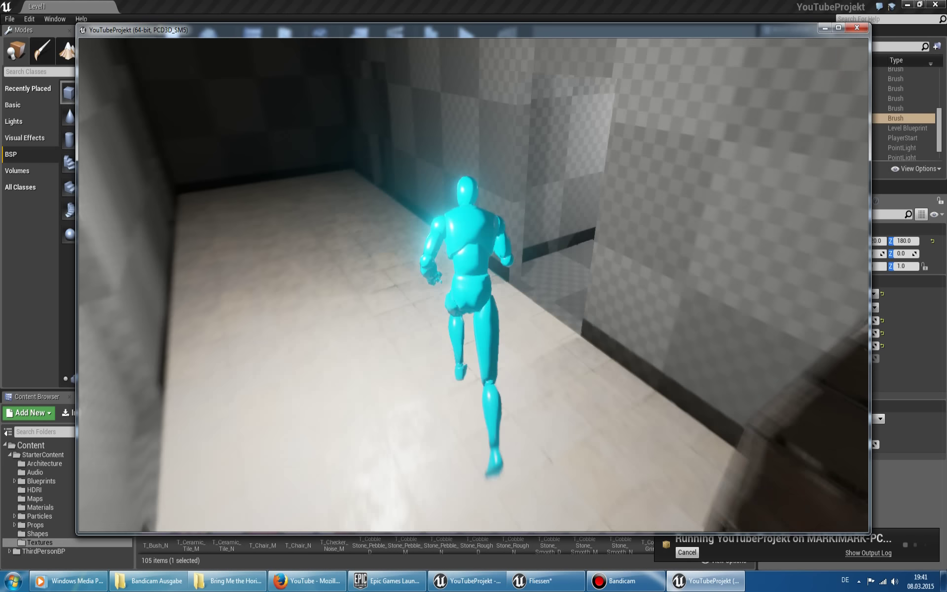
pyautogui.press('w')
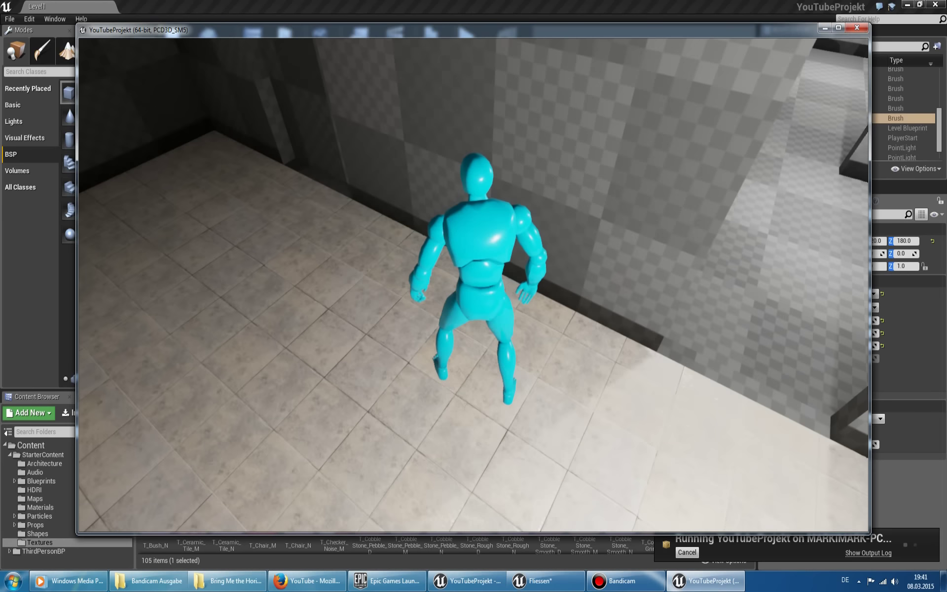
pyautogui.press('w')
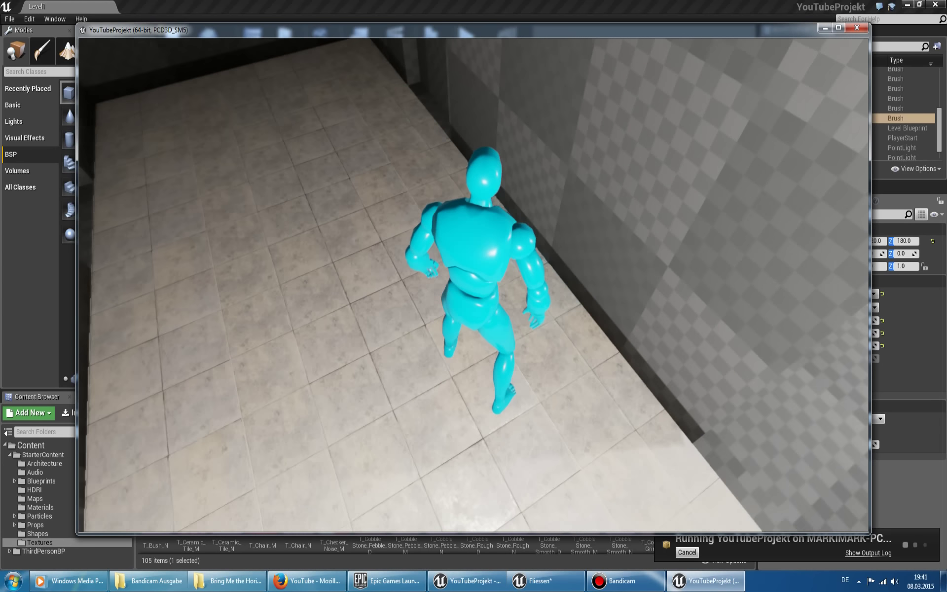
pyautogui.press('w')
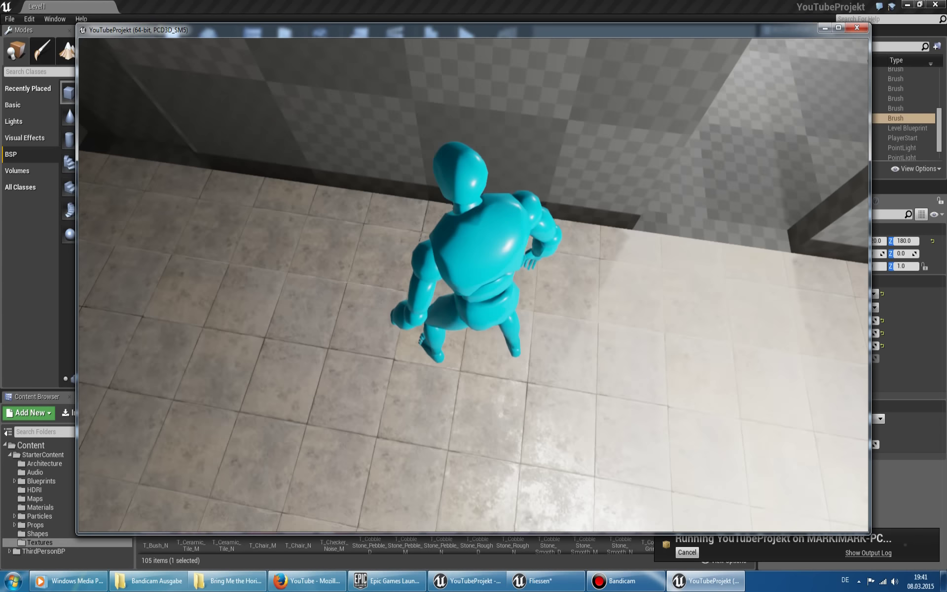
pyautogui.press('w')
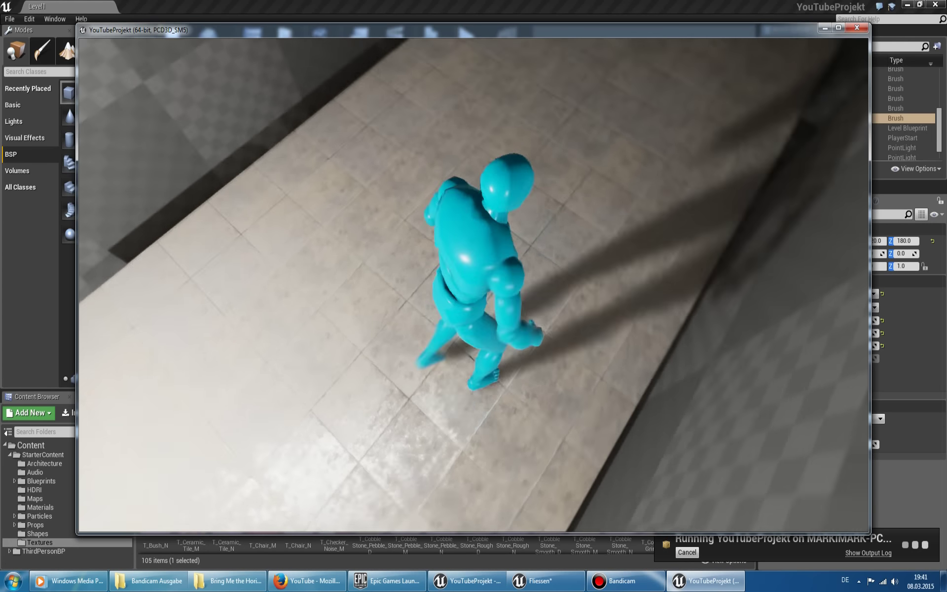
pyautogui.press('w')
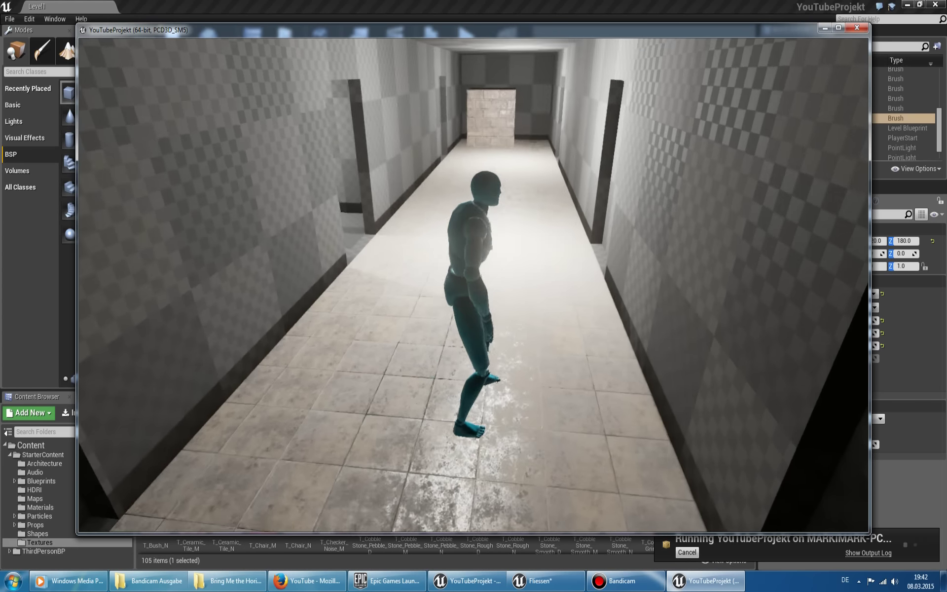
pyautogui.press('w')
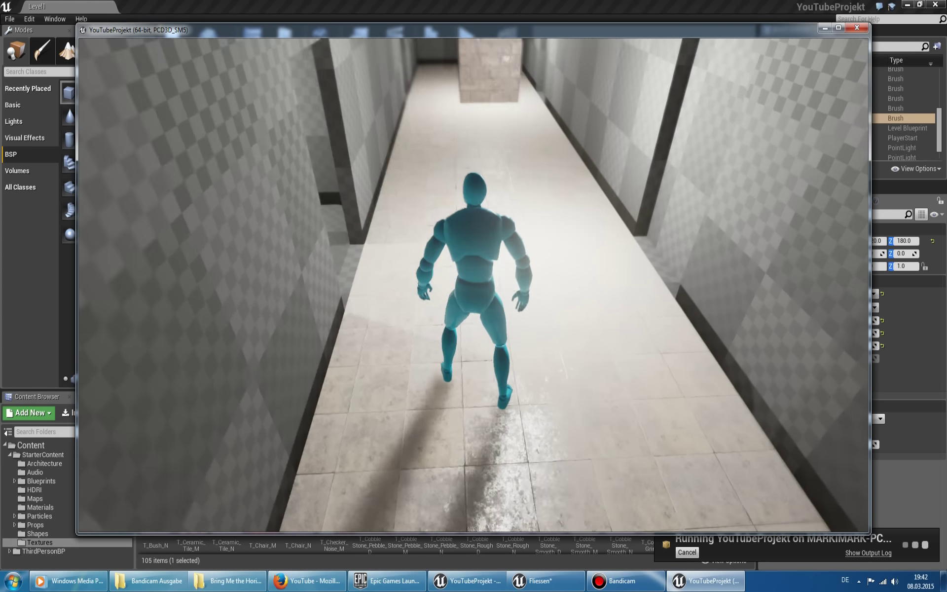
pyautogui.press('w')
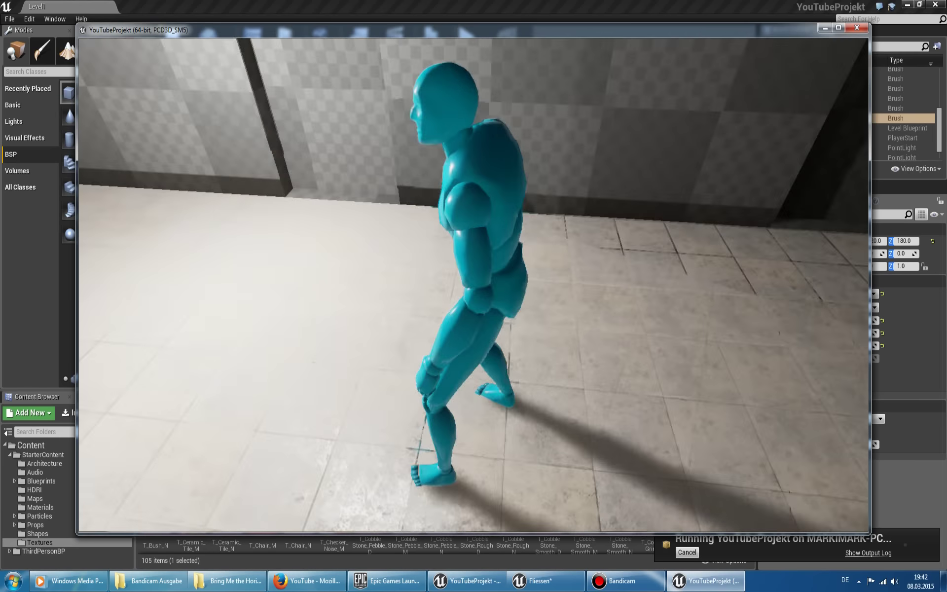
pyautogui.press('w')
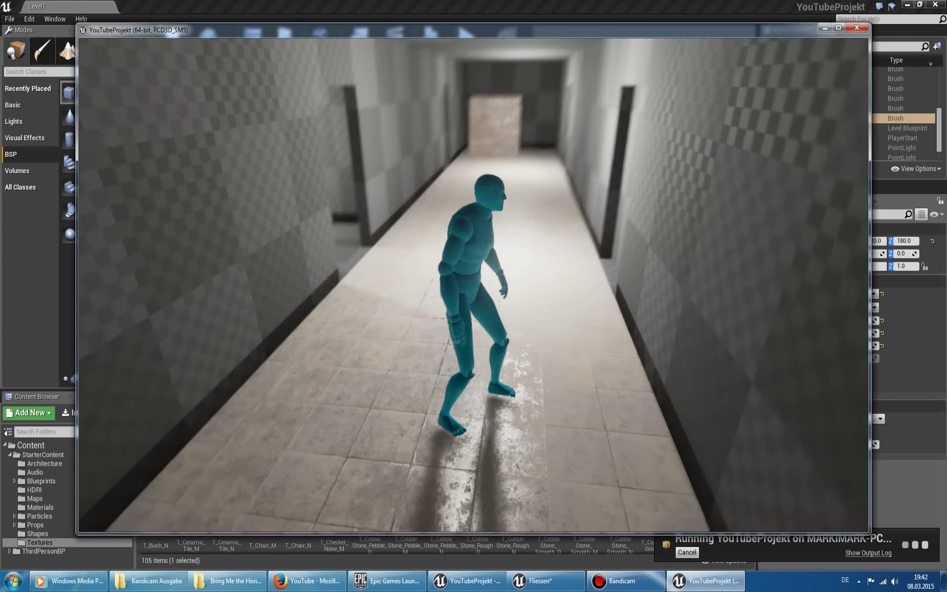
pyautogui.press('w')
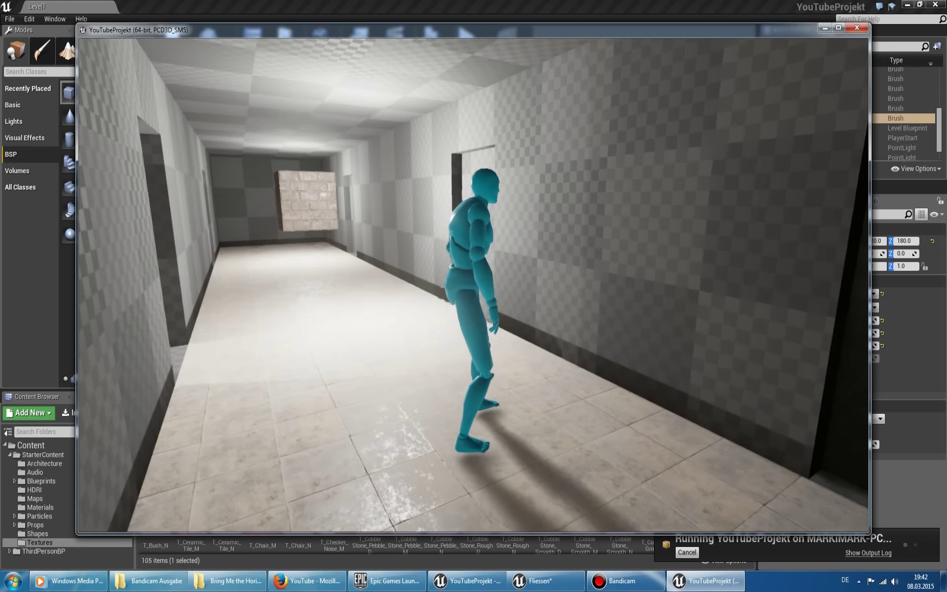
pyautogui.press('w')
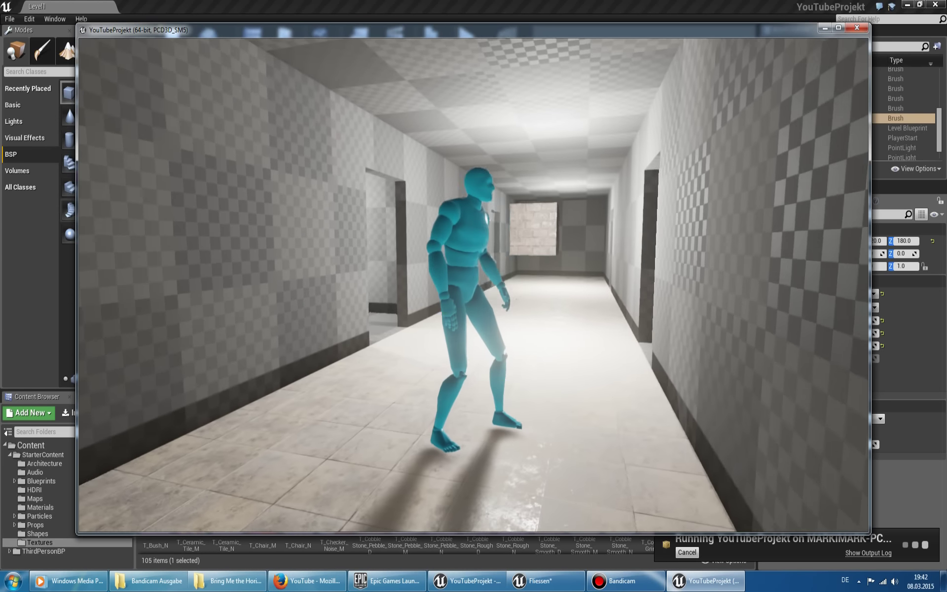
pyautogui.press('w')
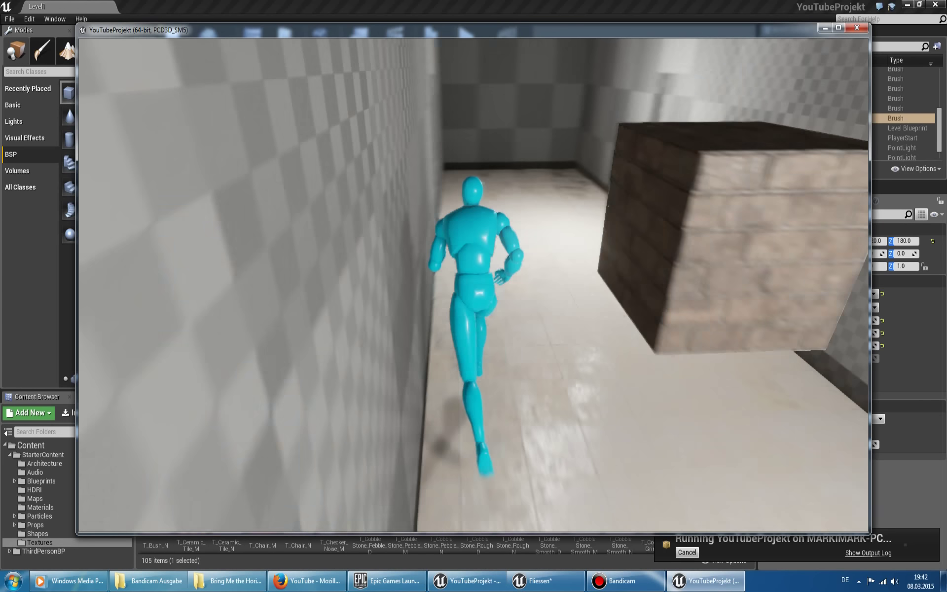
pyautogui.press('s')
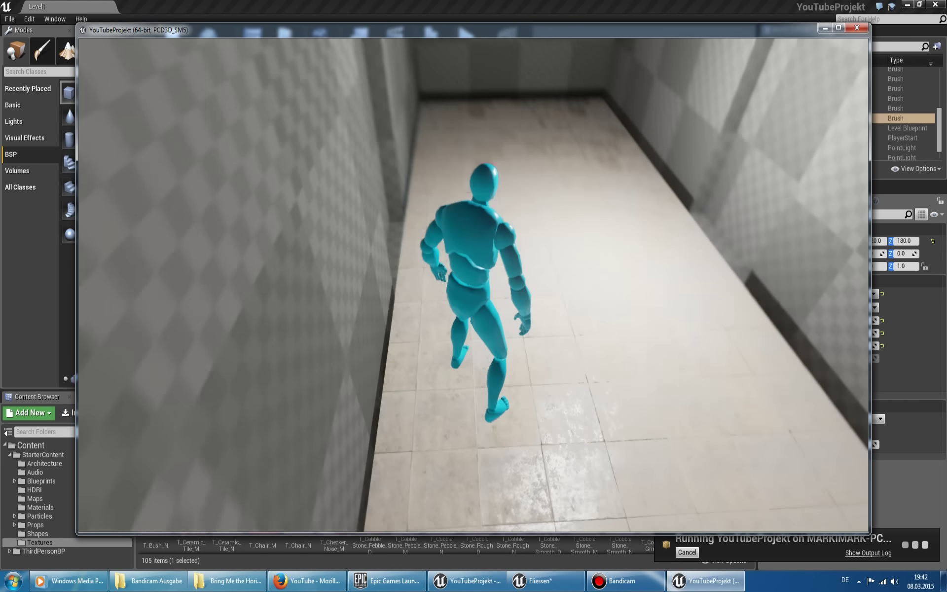
pyautogui.press('s')
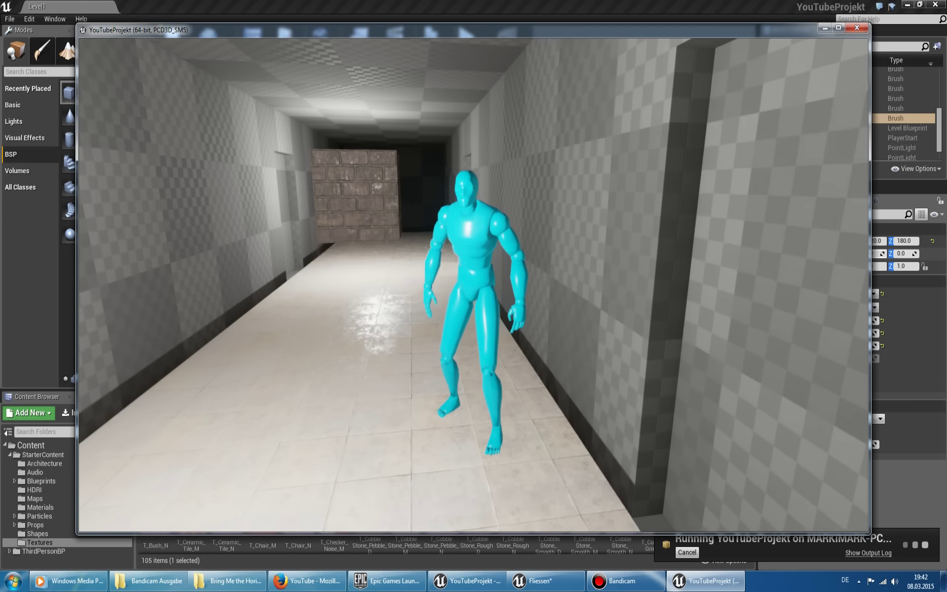
pyautogui.press('s')
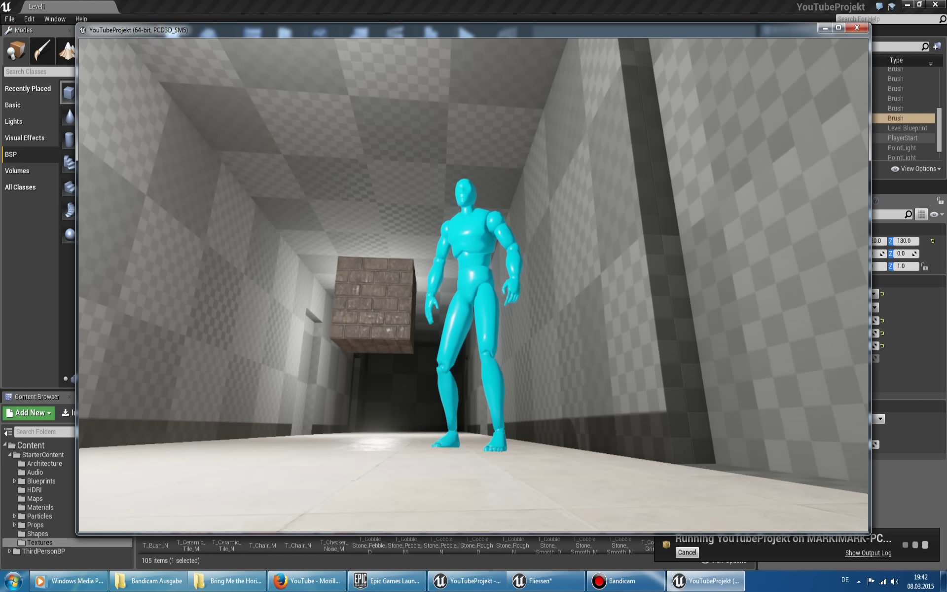
pyautogui.press('w')
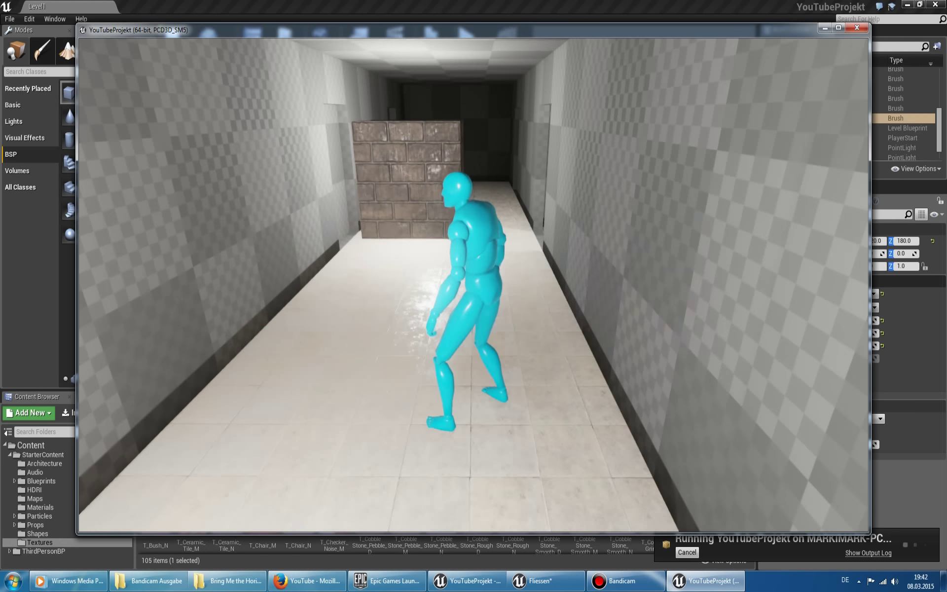
# Close the running game window and enlarge the Fliessen material editor.
pyautogui.click(682, 583)
pyautogui.rightClick(682, 585)
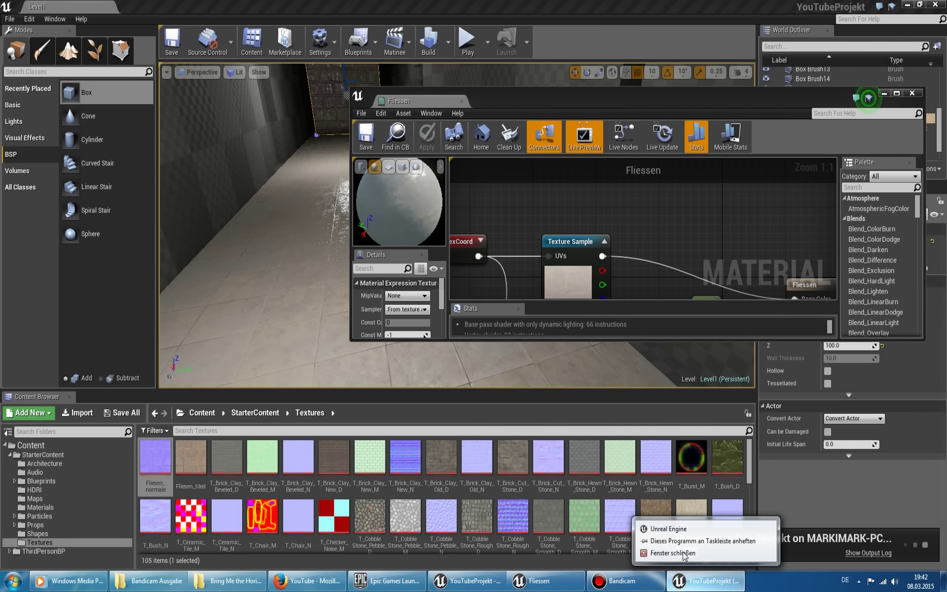
pyautogui.click(686, 548)
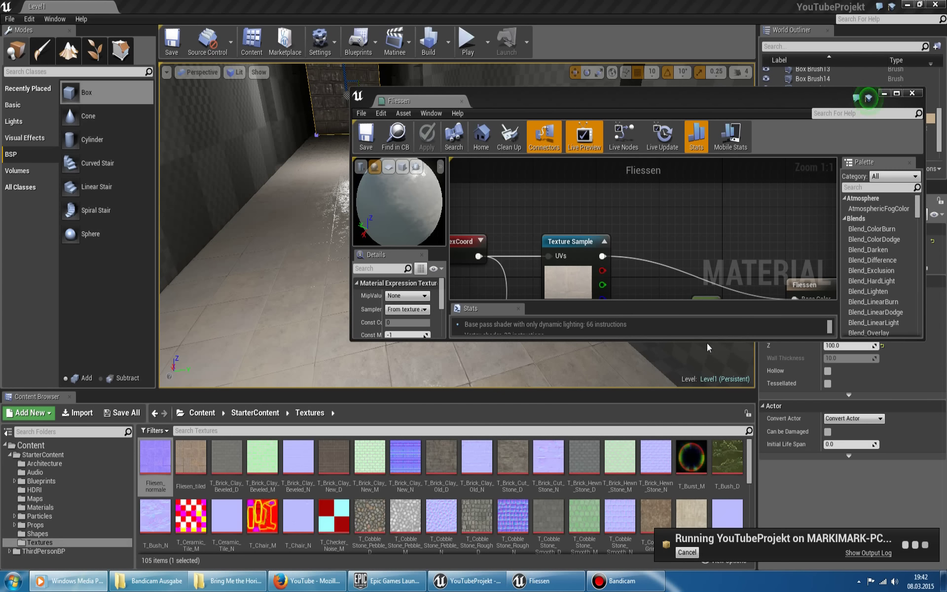
pyautogui.moveTo(705, 340); pyautogui.dragTo(690, 448)
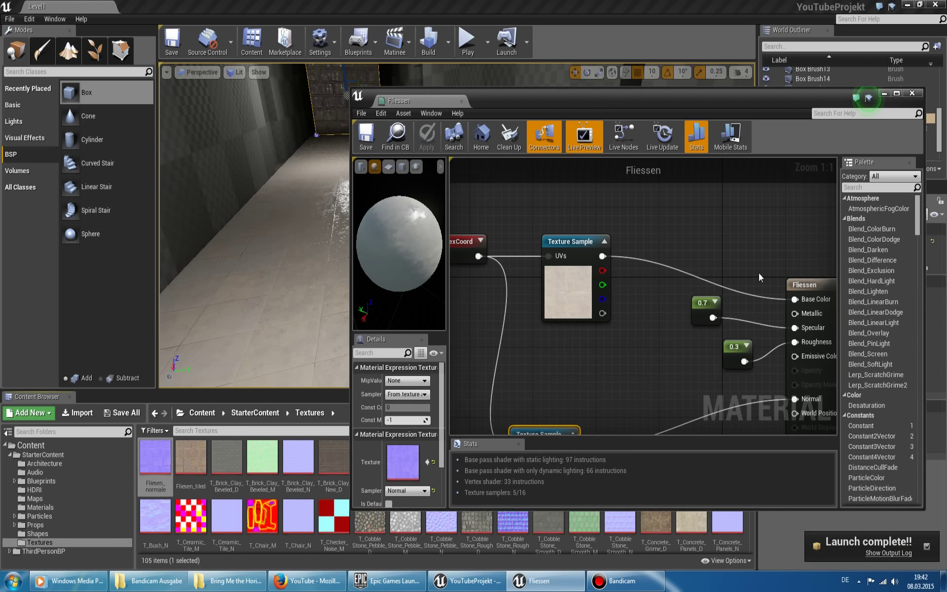
# Delete the 0.3 roughness and 0.7 specular Constant nodes.
pyautogui.moveTo(707, 307); pyautogui.dragTo(804, 327)
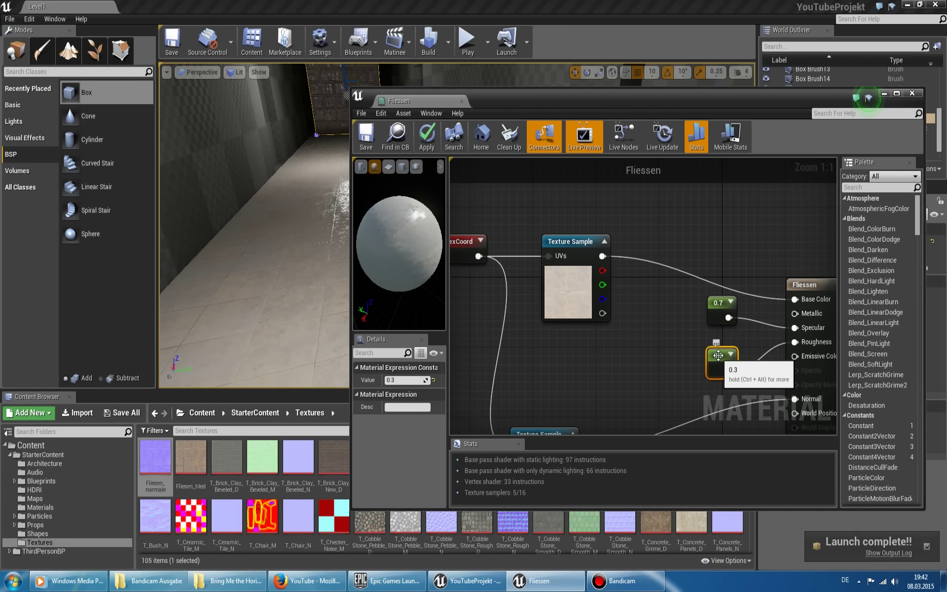
pyautogui.moveTo(735, 346); pyautogui.dragTo(719, 355)
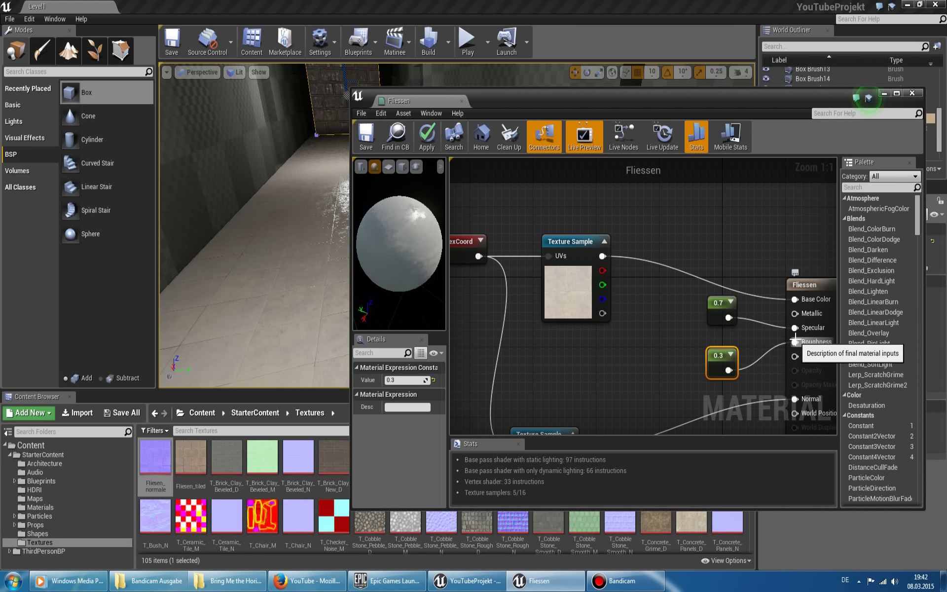
pyautogui.moveTo(280, 312); pyautogui.dragTo(305, 312, button='right')
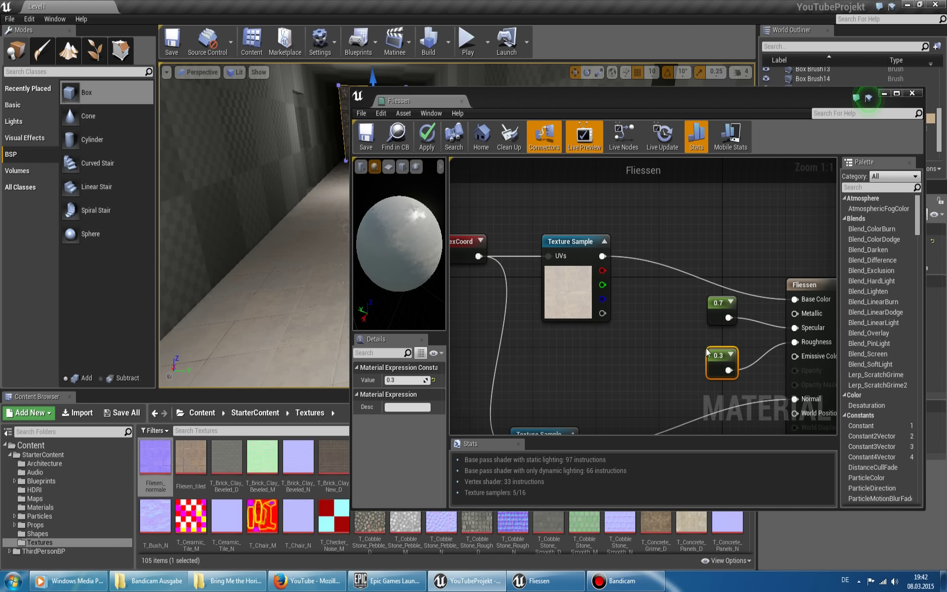
pyautogui.press('Delete')
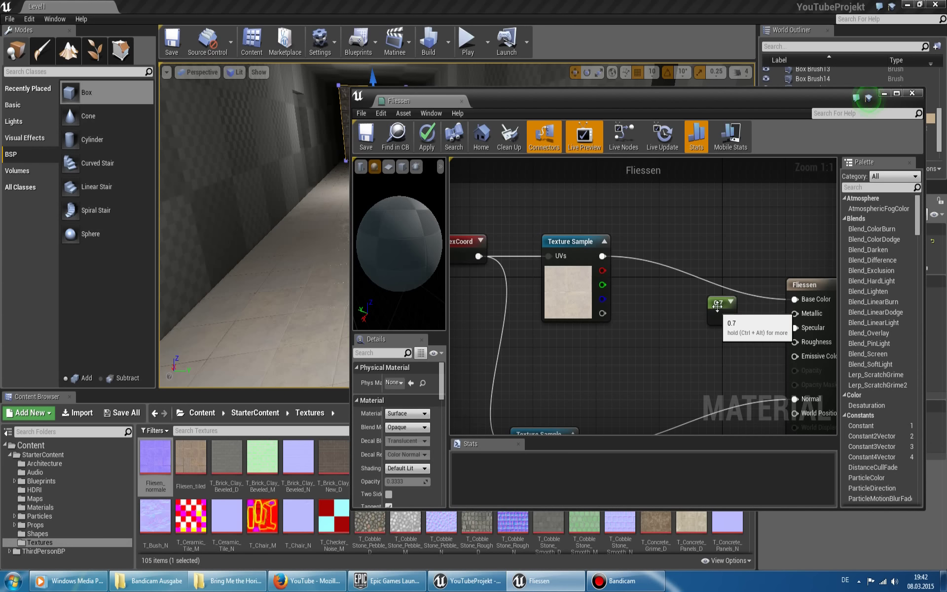
pyautogui.click(717, 307)
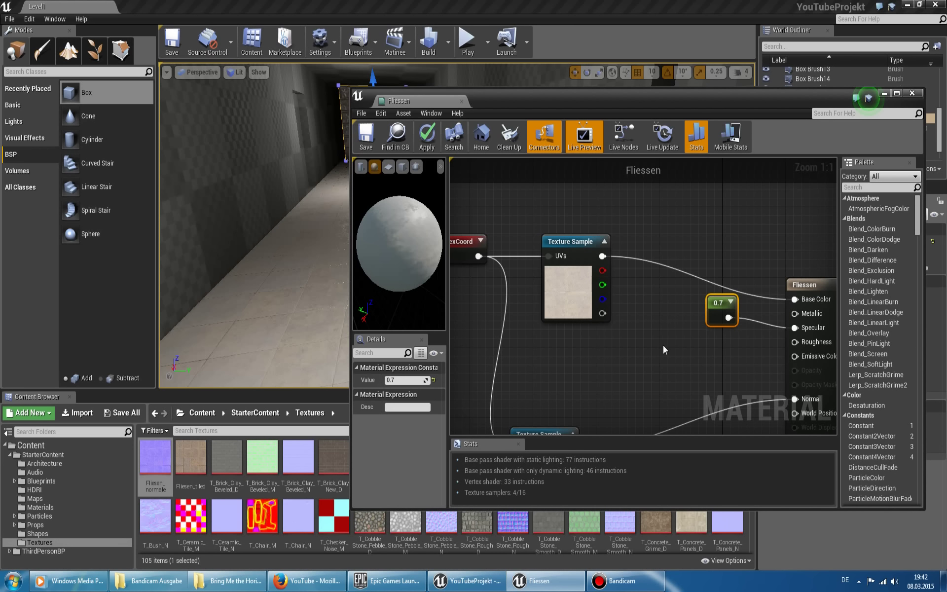
pyautogui.press('Delete')
# Add a LinearInterpolate (Lerp) node, then open Fliesen_tiled from the Texture Sample's details.
pyautogui.rightClick(662, 321)
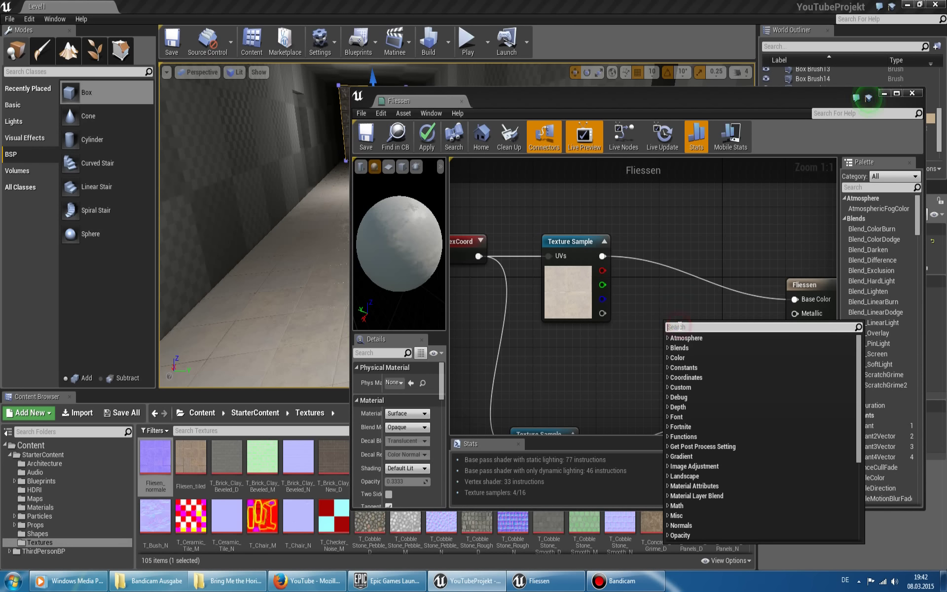
pyautogui.write('LERP')
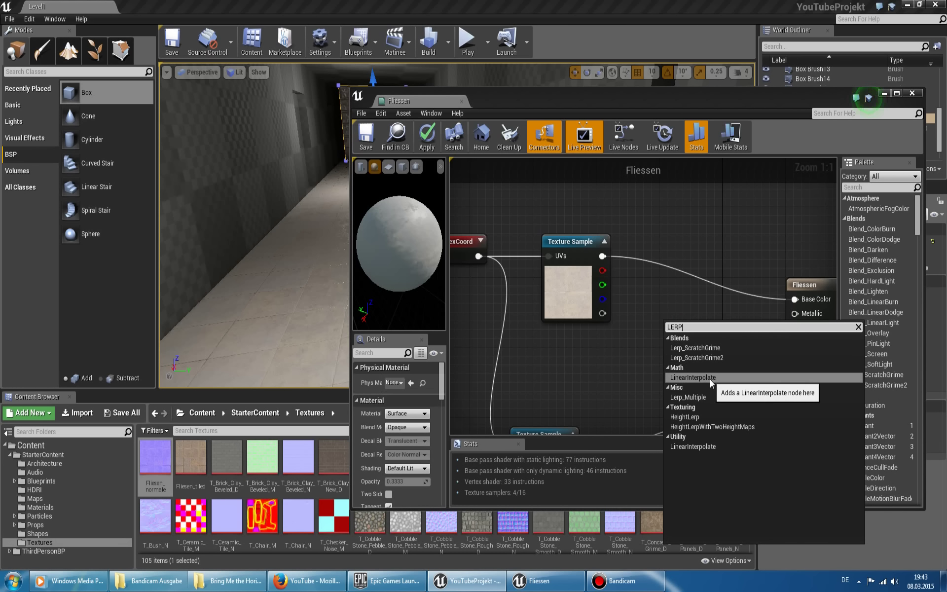
pyautogui.click(709, 379)
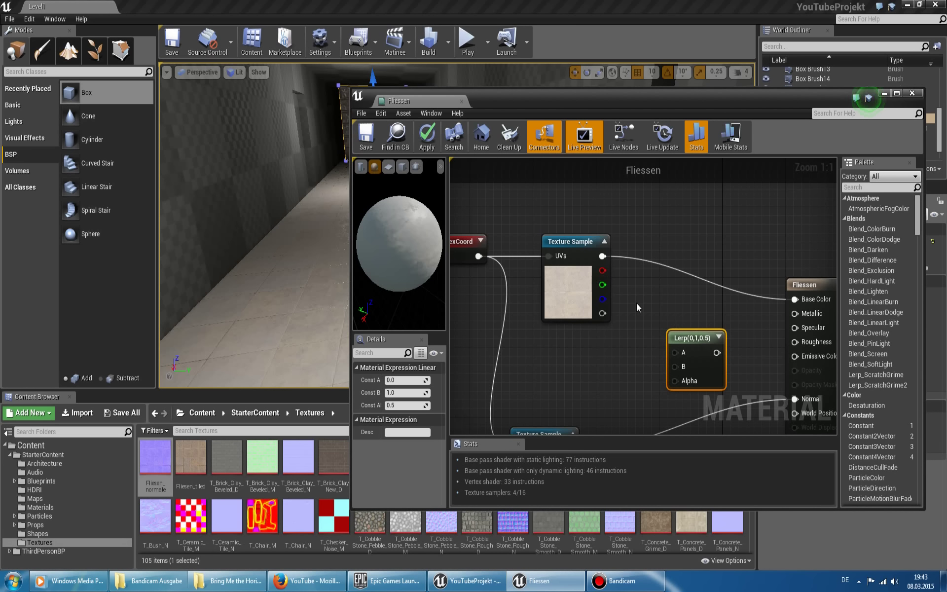
pyautogui.click(558, 291)
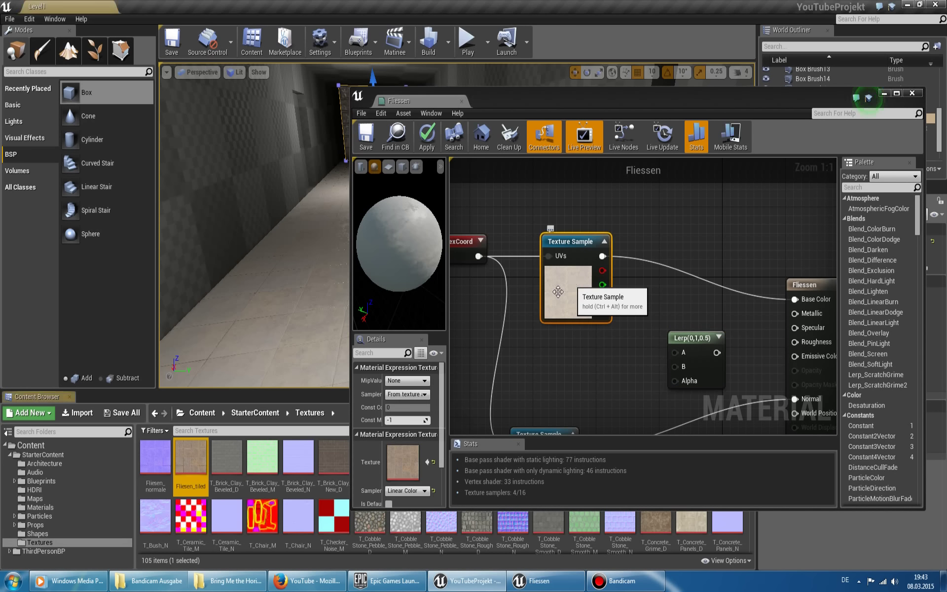
pyautogui.doubleClick(402, 460)
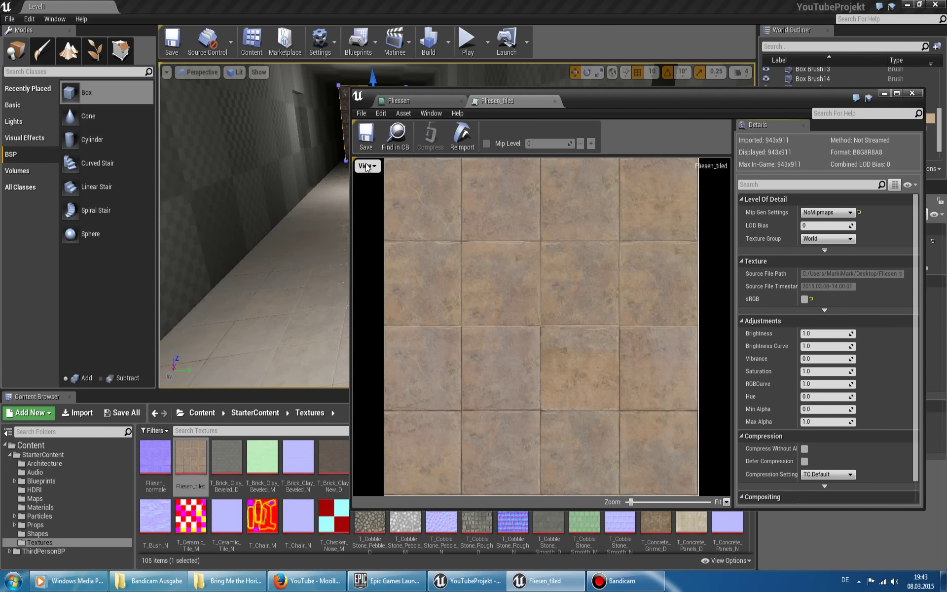
# Preview the Fliesen_tiled texture's red, green, blue and alpha channels one at a time.
pyautogui.click(404, 101)
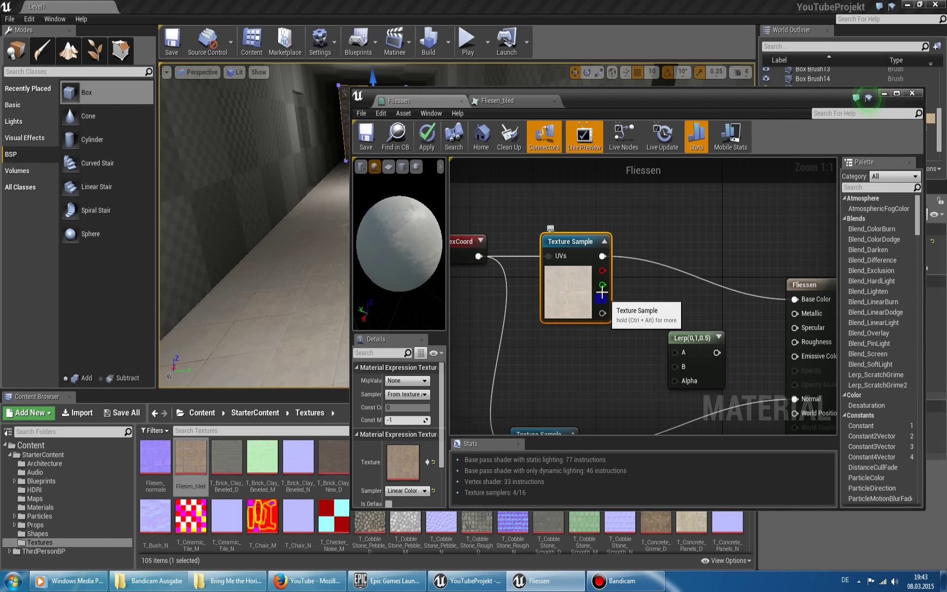
pyautogui.click(498, 102)
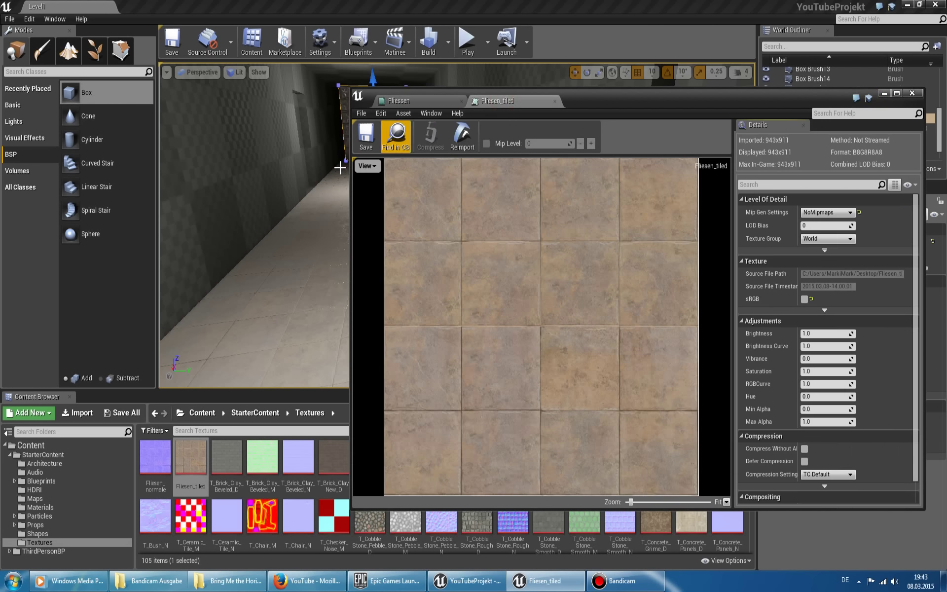
pyautogui.click(366, 165)
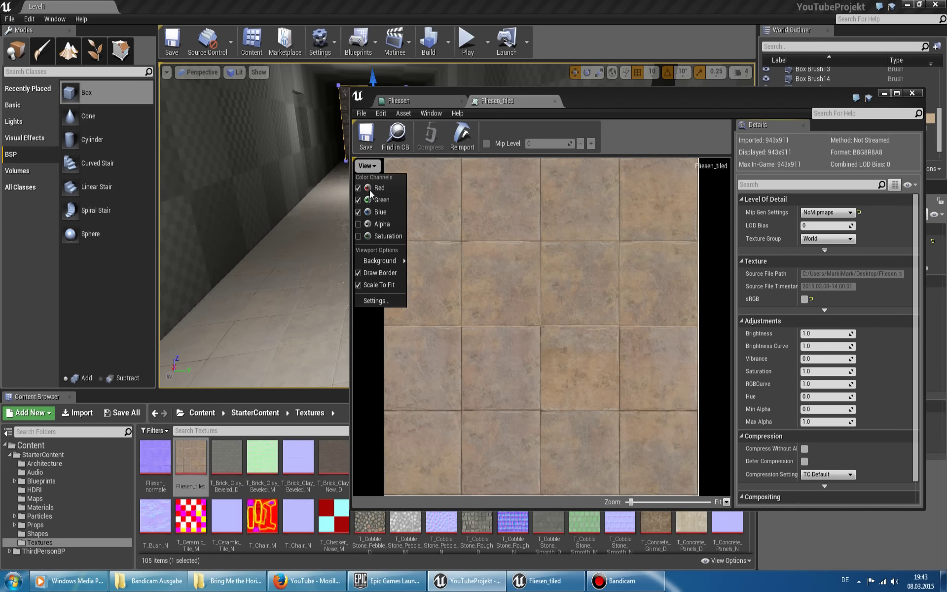
pyautogui.click(358, 212)
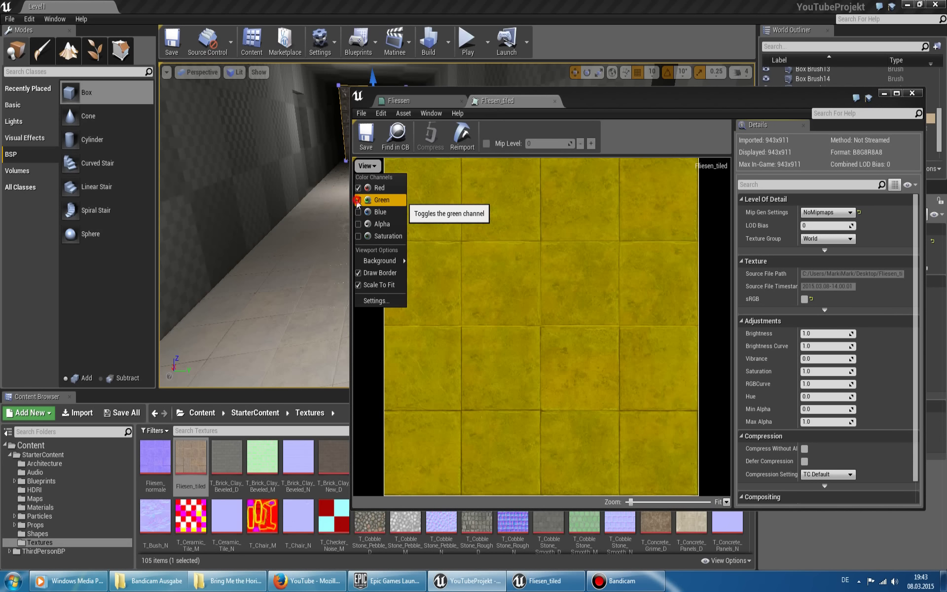
pyautogui.click(358, 199)
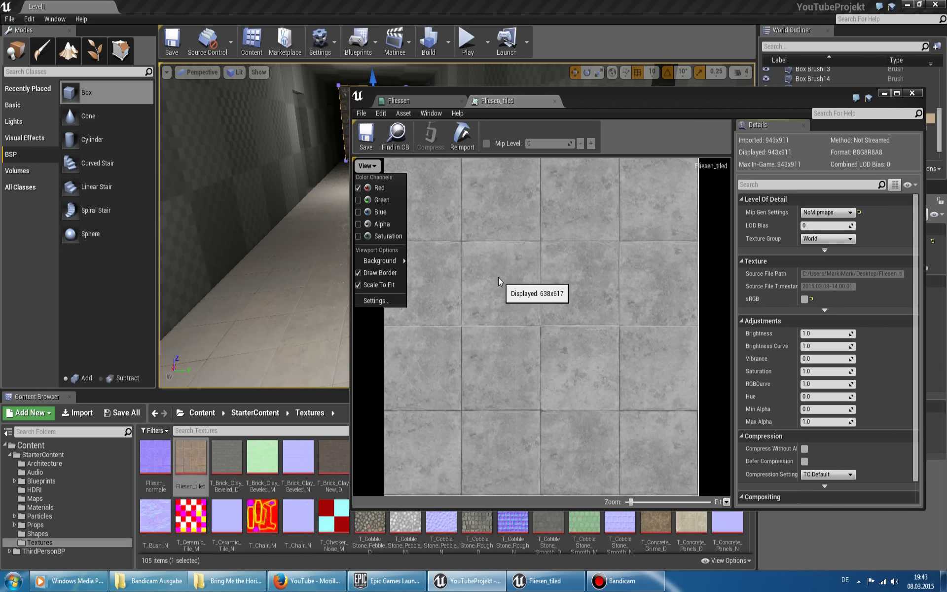
pyautogui.click(358, 189)
pyautogui.click(358, 200)
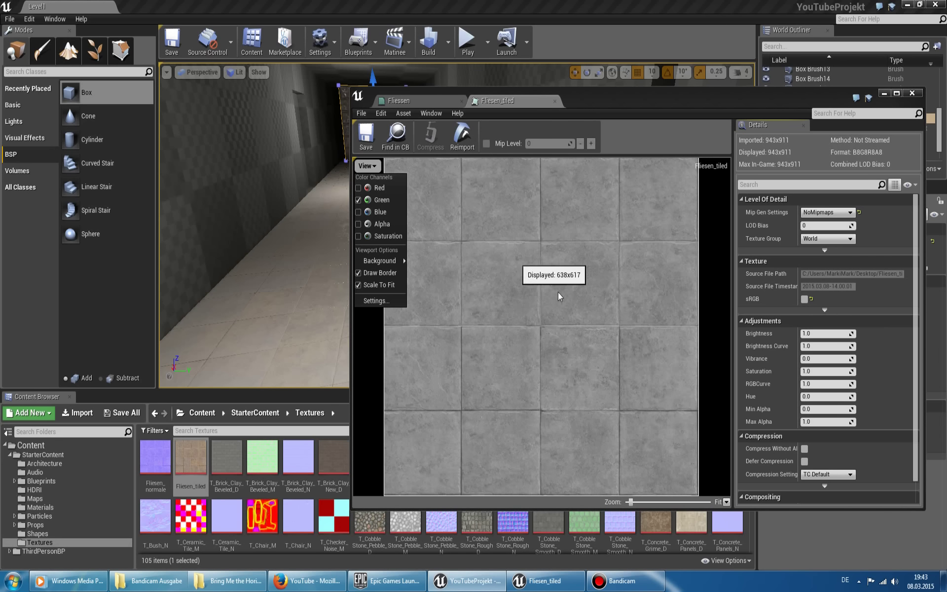
pyautogui.click(357, 200)
pyautogui.click(358, 212)
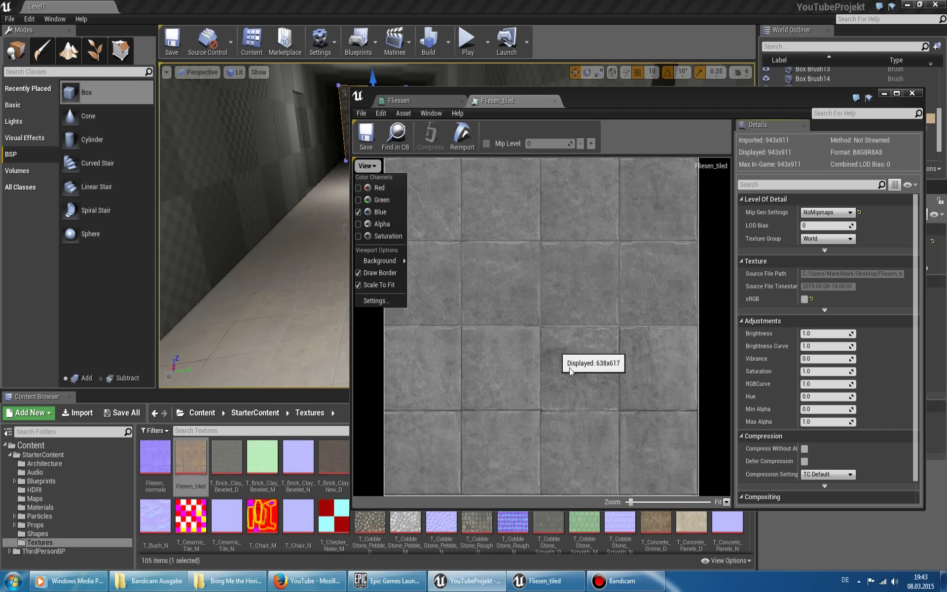
pyautogui.moveTo(379, 261)
pyautogui.click(358, 212)
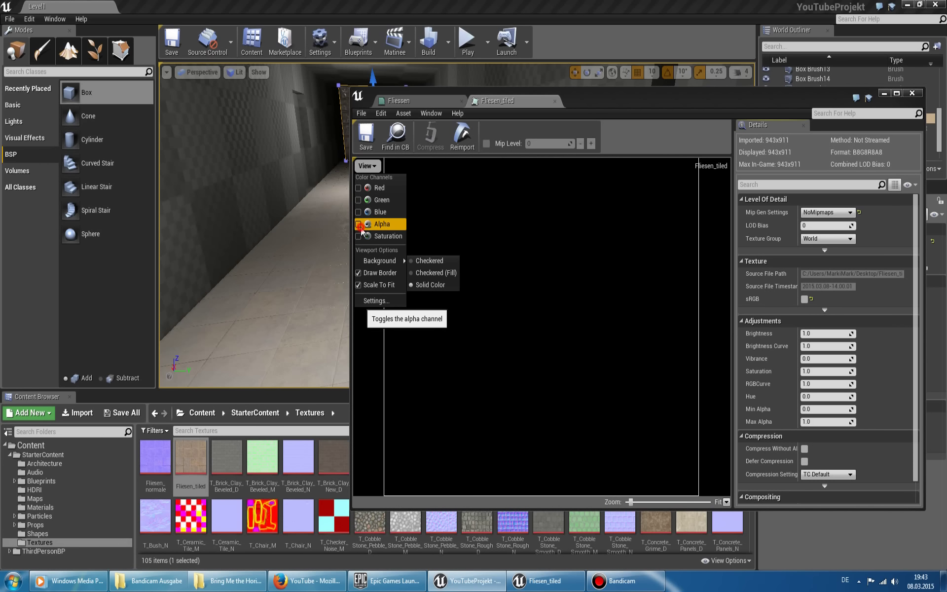
pyautogui.click(358, 224)
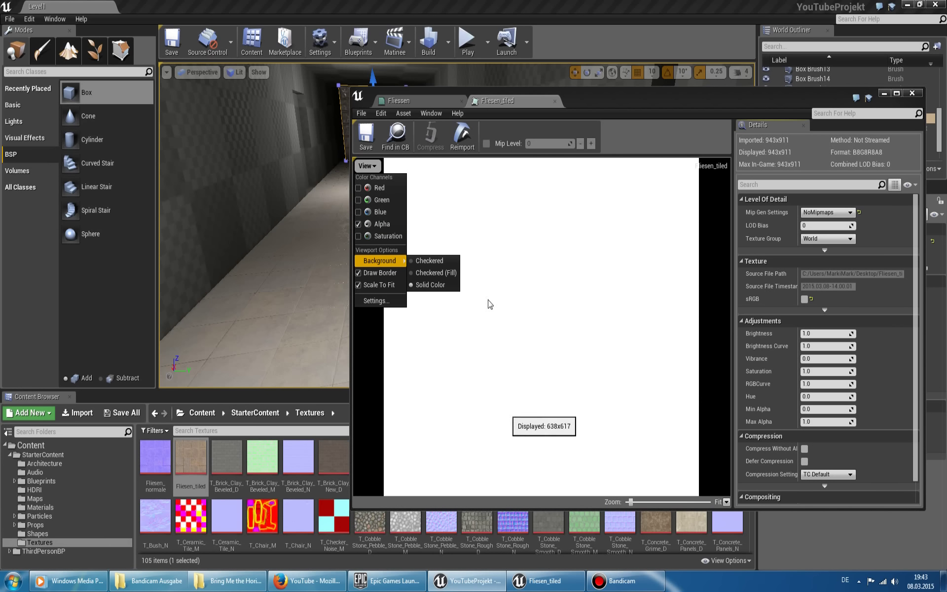
pyautogui.click(358, 223)
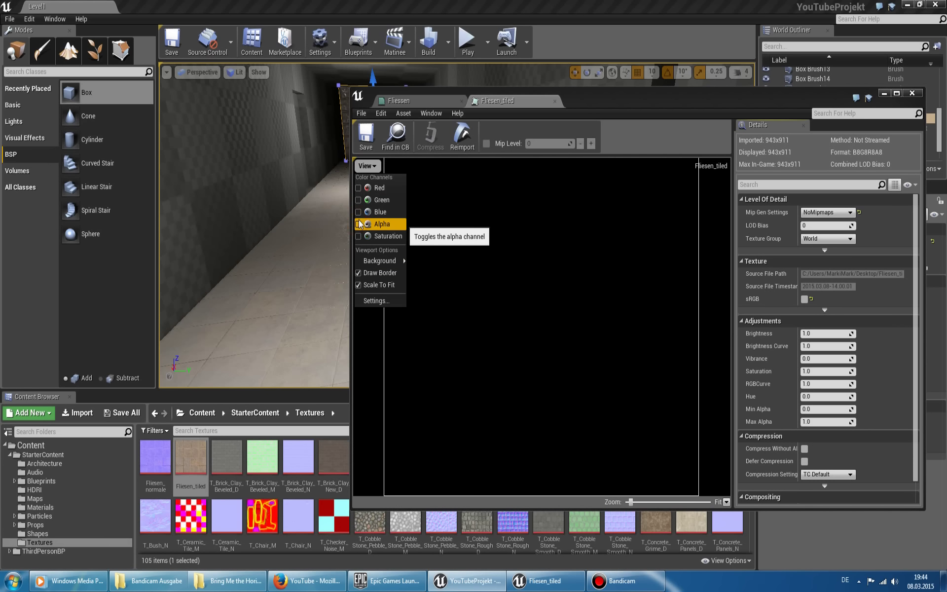
pyautogui.click(359, 189)
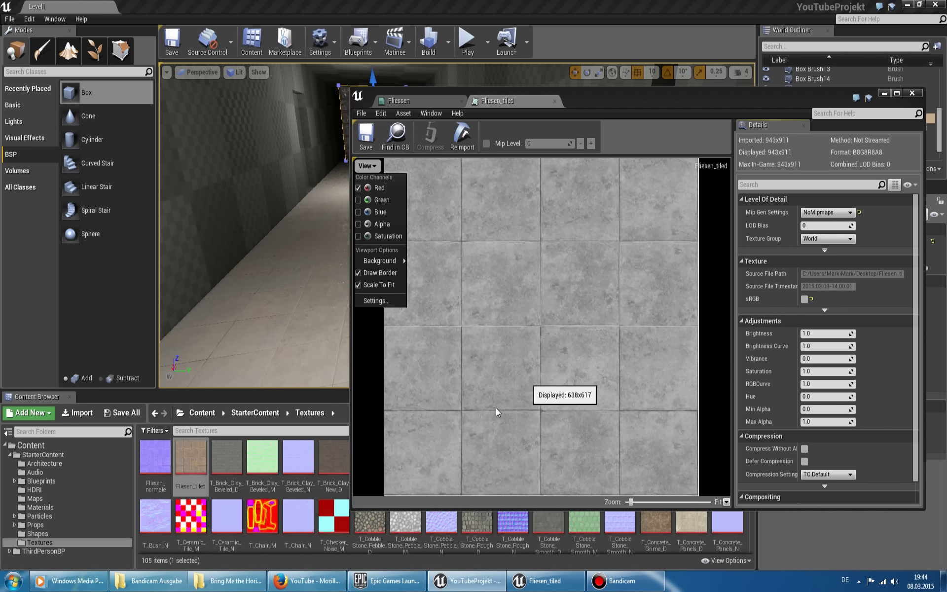
# Recheck the green and blue channels, leave only Red showing, and save the texture.
pyautogui.click(298, 293)
pyautogui.moveTo(298, 294)
pyautogui.mouseDown()
pyautogui.moveTo(317, 296)
pyautogui.moveTo(262, 279)
pyautogui.mouseUp()
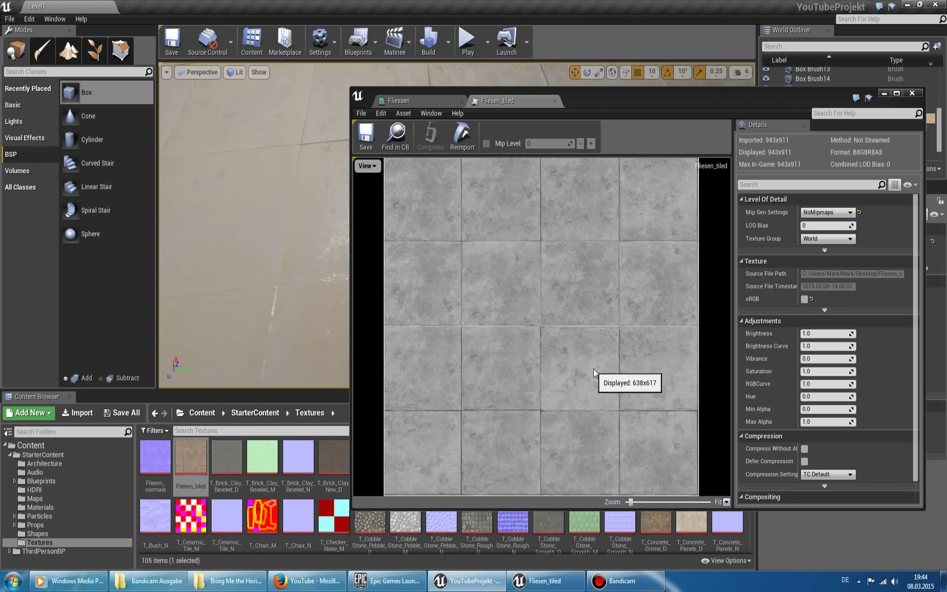
pyautogui.click(368, 166)
pyautogui.click(360, 188)
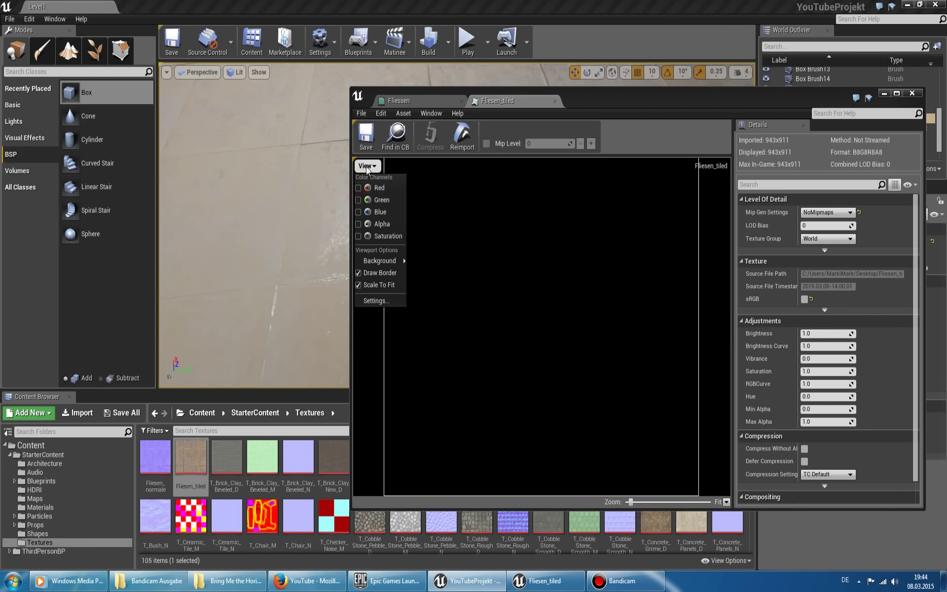
pyautogui.click(365, 166)
pyautogui.click(359, 200)
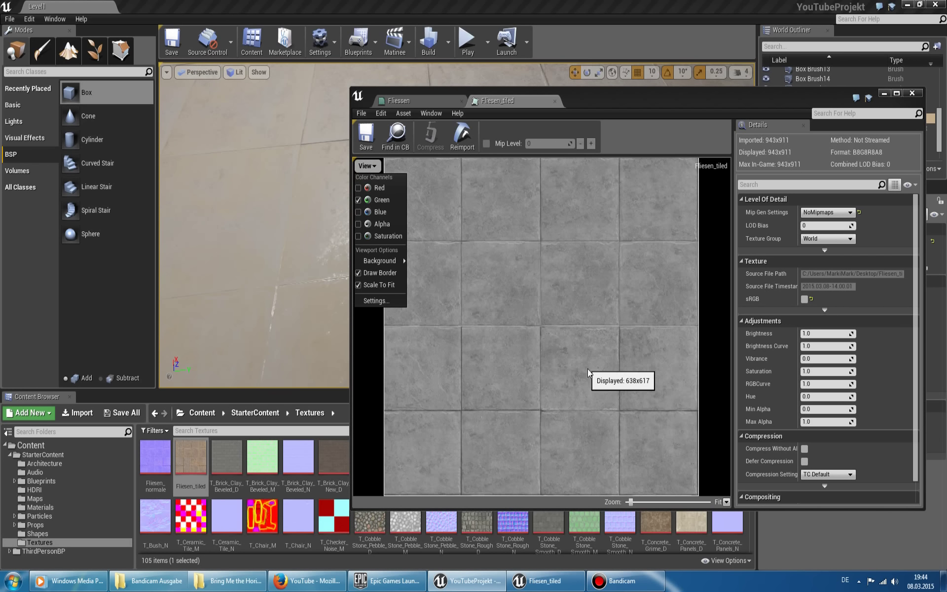
pyautogui.click(360, 199)
pyautogui.click(365, 166)
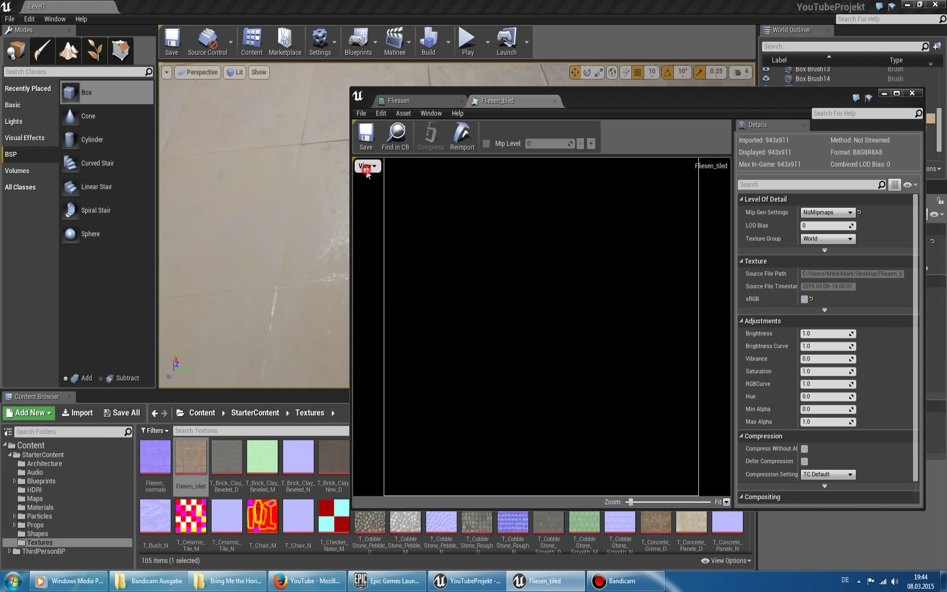
pyautogui.click(365, 165)
pyautogui.click(360, 213)
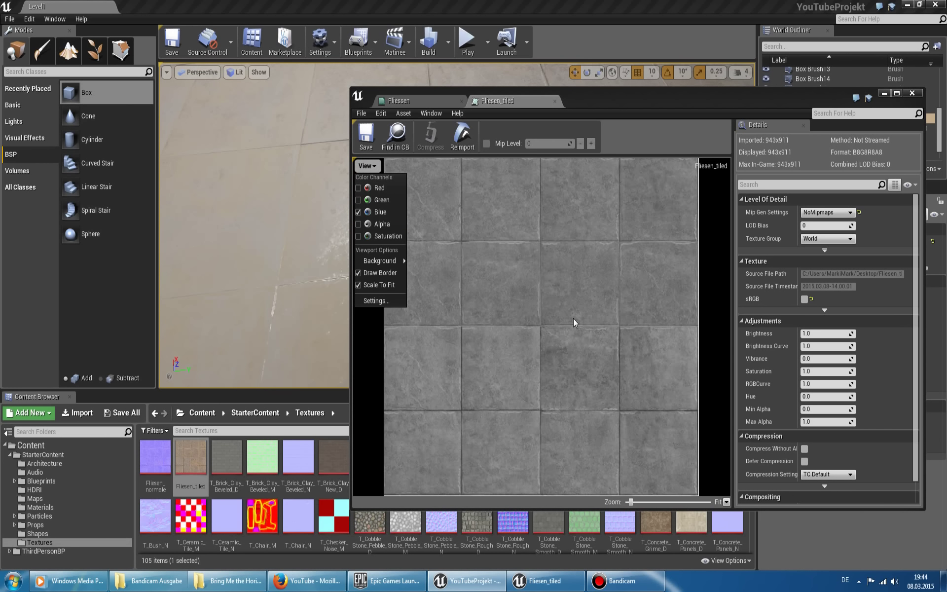
pyautogui.click(359, 211)
pyautogui.click(359, 189)
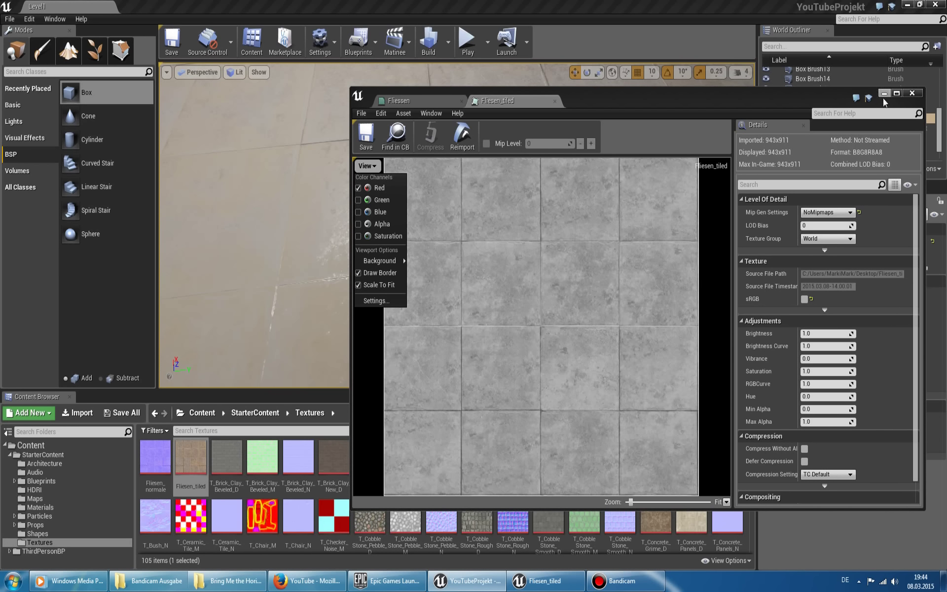
pyautogui.click(368, 143)
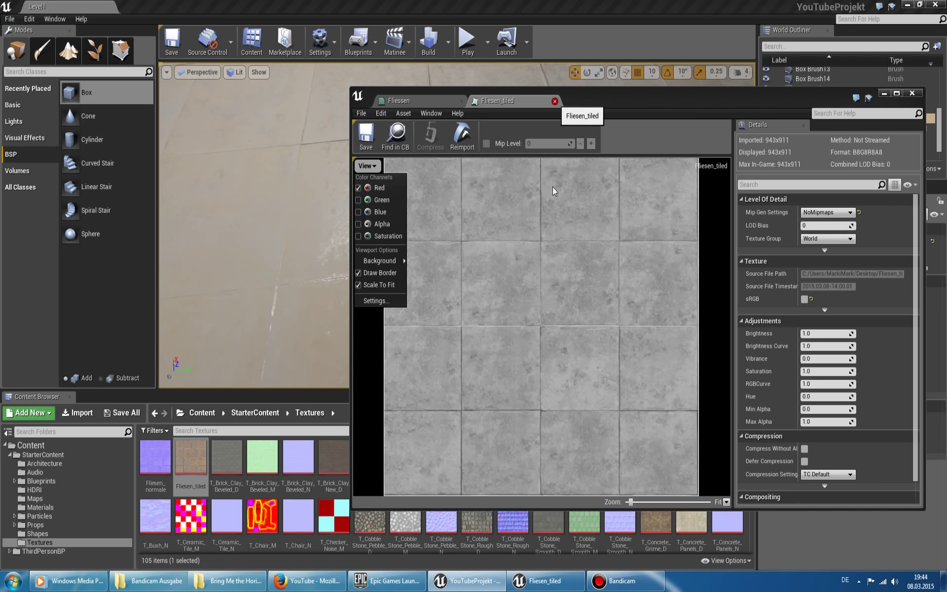
# Feed the texture's red channel into the Lerp's Alpha and hook up the Lerp output.
pyautogui.click(554, 101)
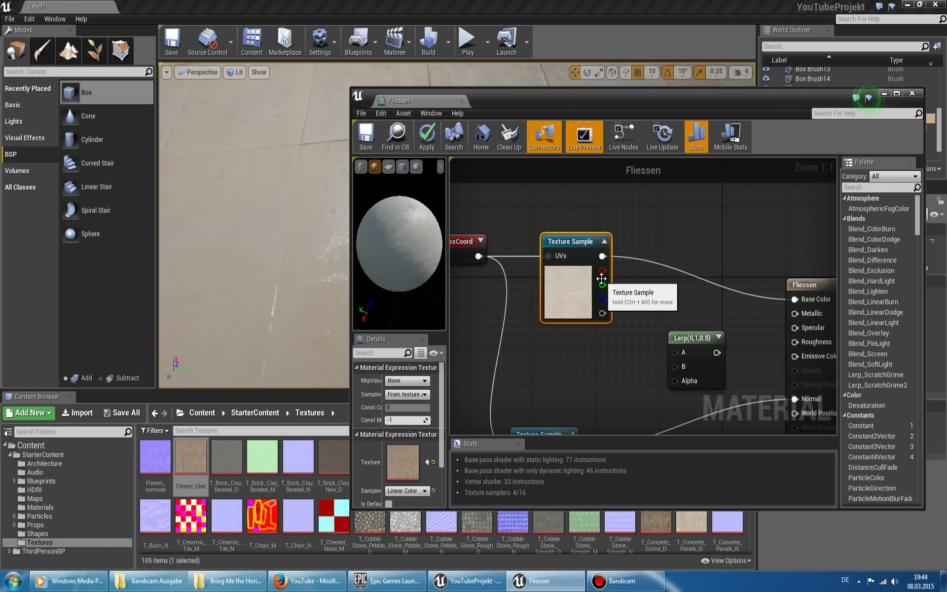
pyautogui.moveTo(602, 270); pyautogui.dragTo(674, 381)
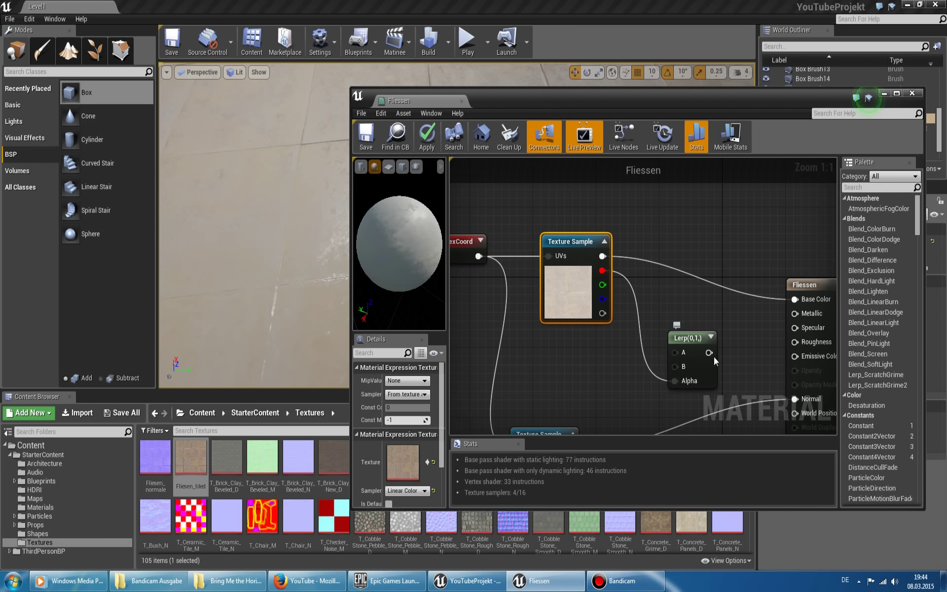
pyautogui.moveTo(708, 352); pyautogui.dragTo(796, 344)
pyautogui.moveTo(696, 340); pyautogui.dragTo(704, 365)
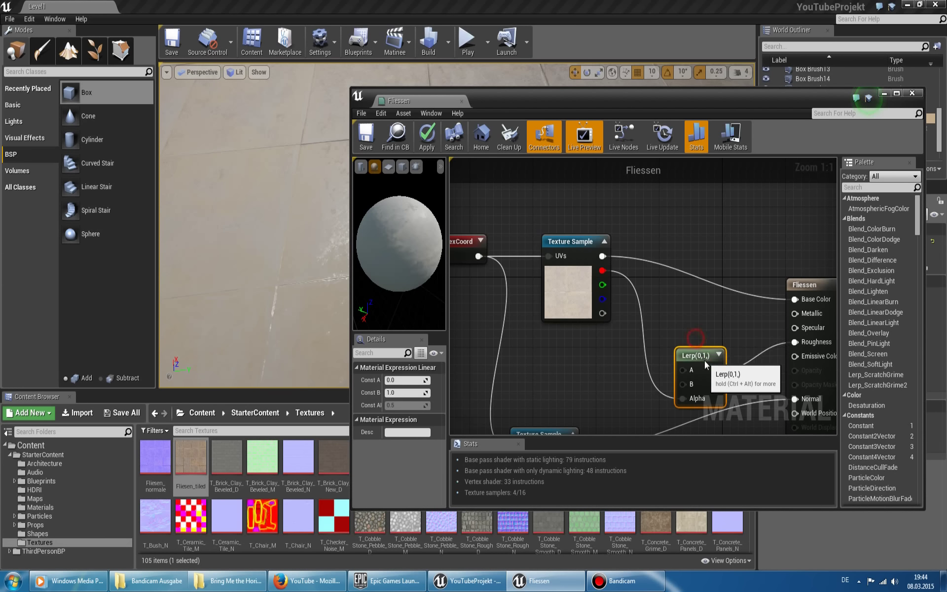
# Add a Constant with value 0.5 and connect it to the Specular input.
pyautogui.rightClick(691, 311)
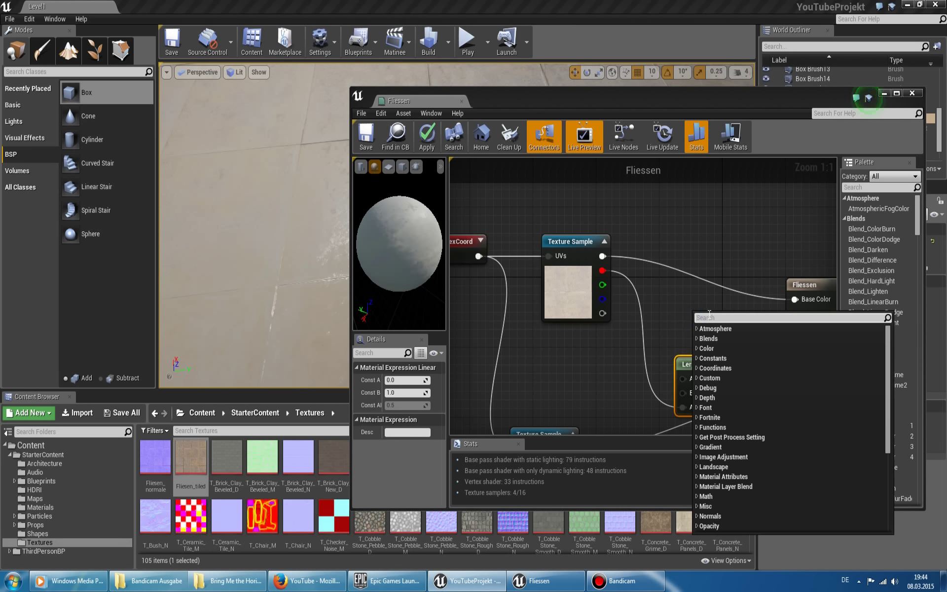
pyautogui.write('Consta')
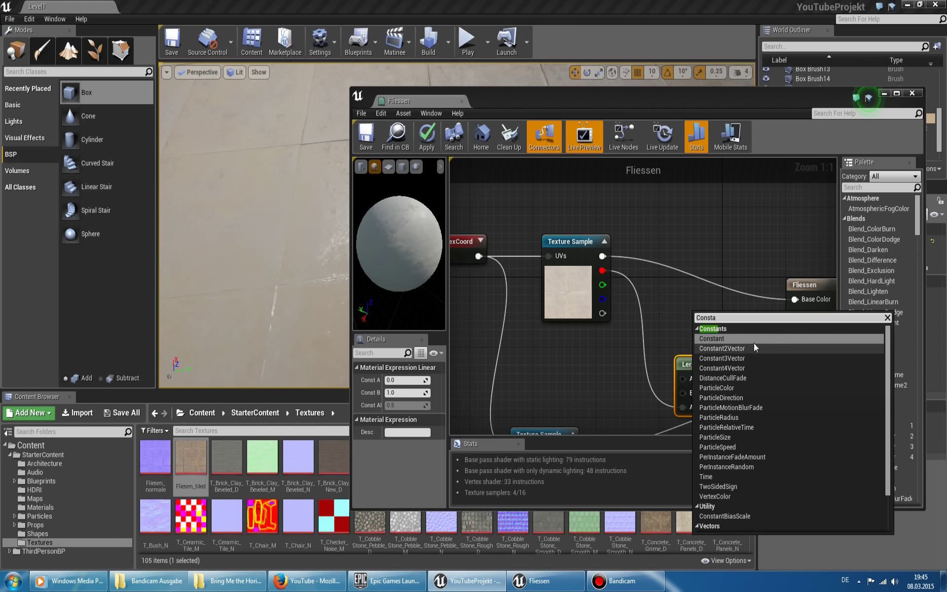
pyautogui.click(751, 339)
pyautogui.write('0.5')
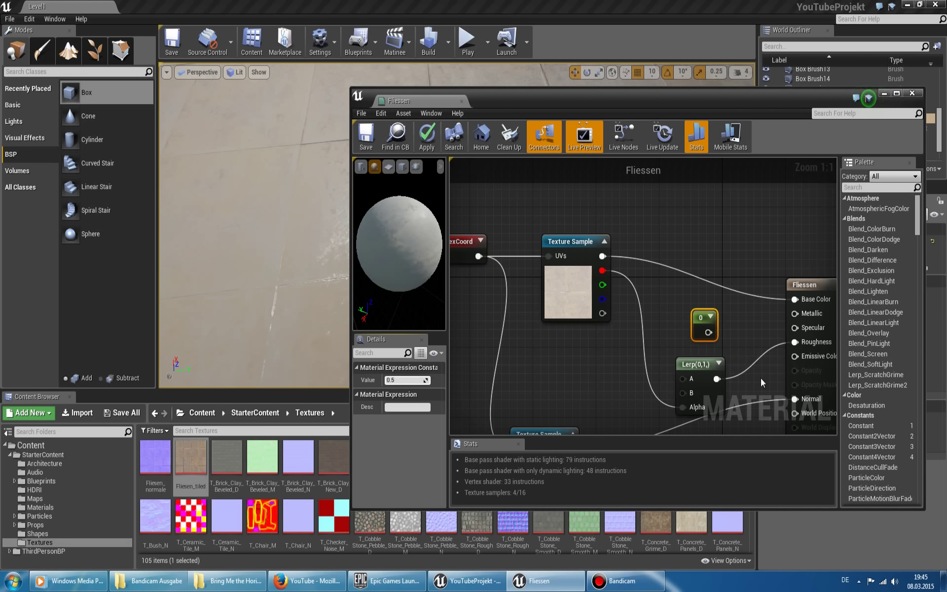
pyautogui.press('Return')
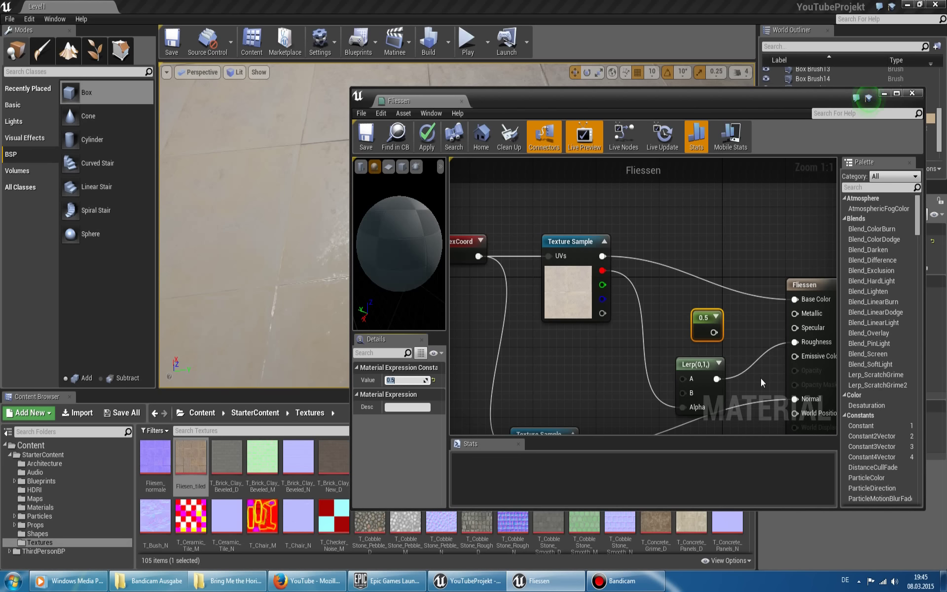
pyautogui.moveTo(717, 332); pyautogui.dragTo(791, 327)
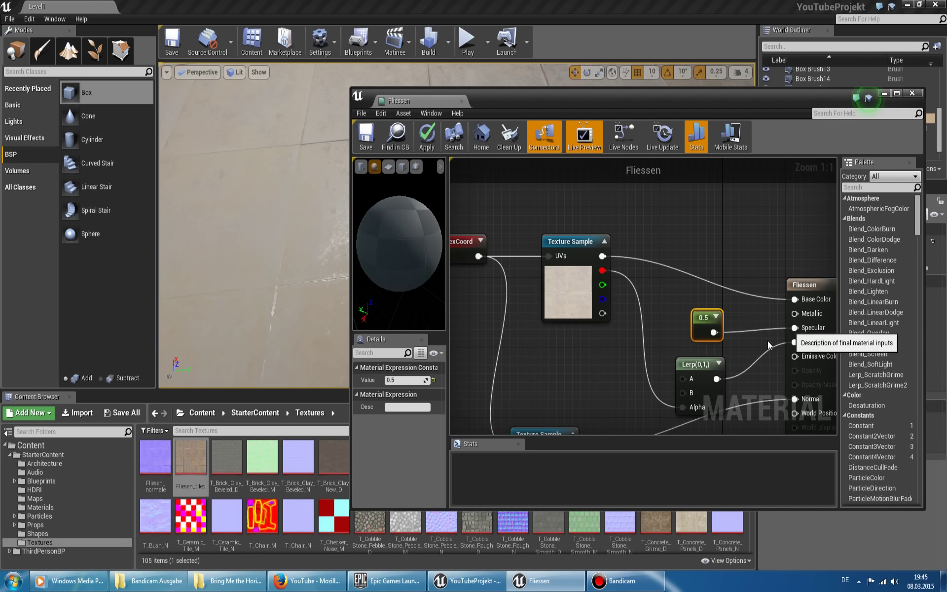
pyautogui.moveTo(697, 318); pyautogui.dragTo(712, 303)
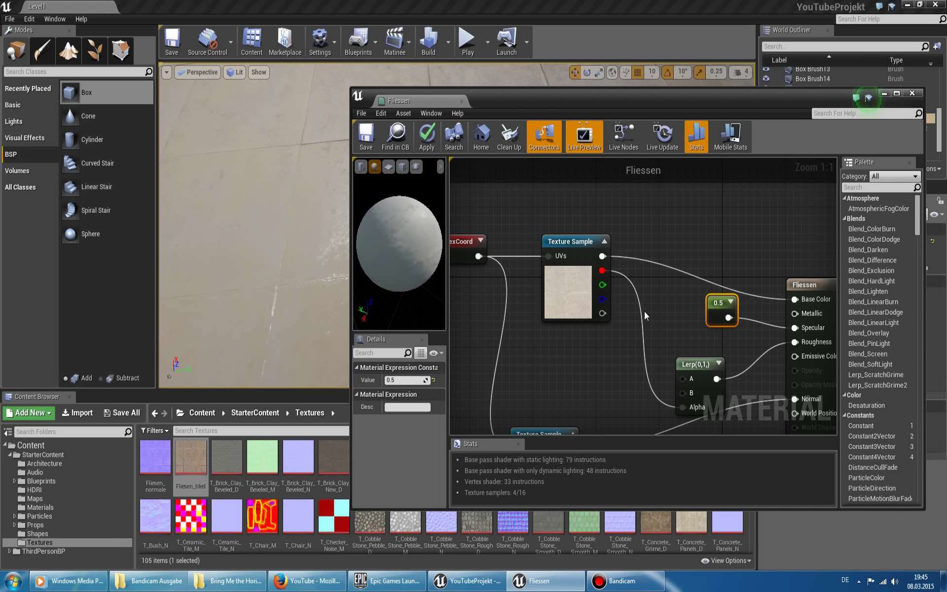
pyautogui.moveTo(644, 312); pyautogui.dragTo(623, 270, button='right')
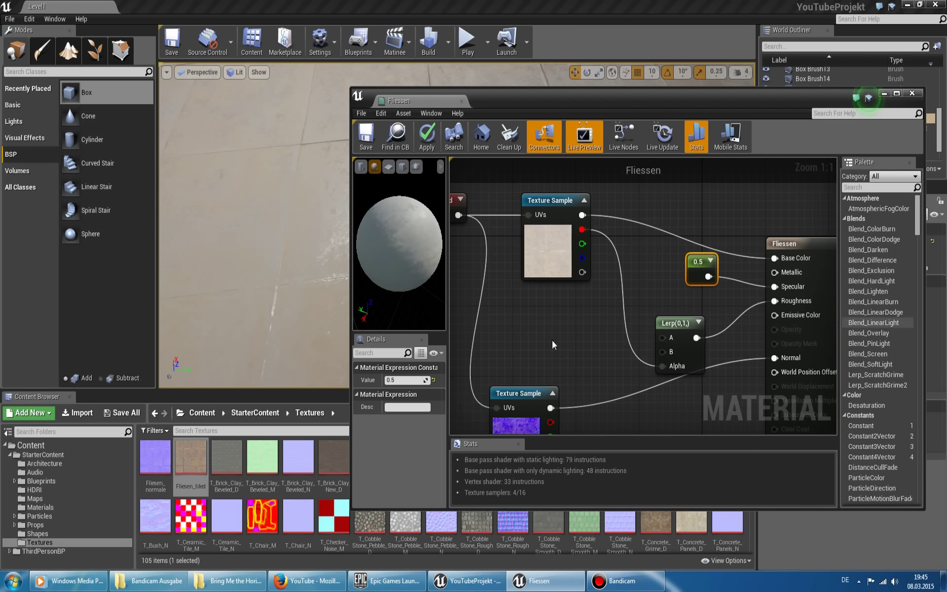
# Reopen Fliesen_tiled and reduce its preview to the red channel, hiding green and blue.
pyautogui.doubleClick(187, 457)
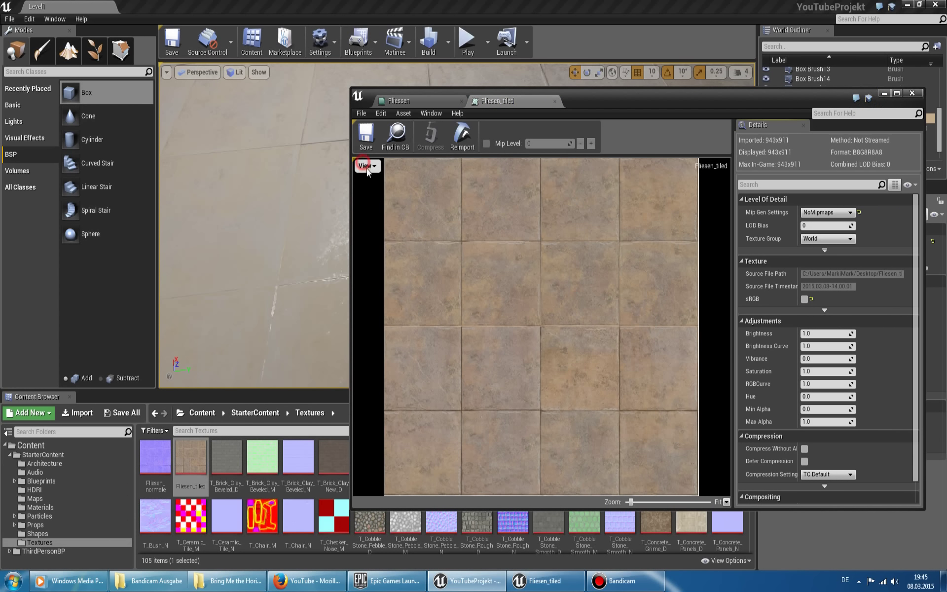
pyautogui.click(366, 167)
pyautogui.click(376, 188)
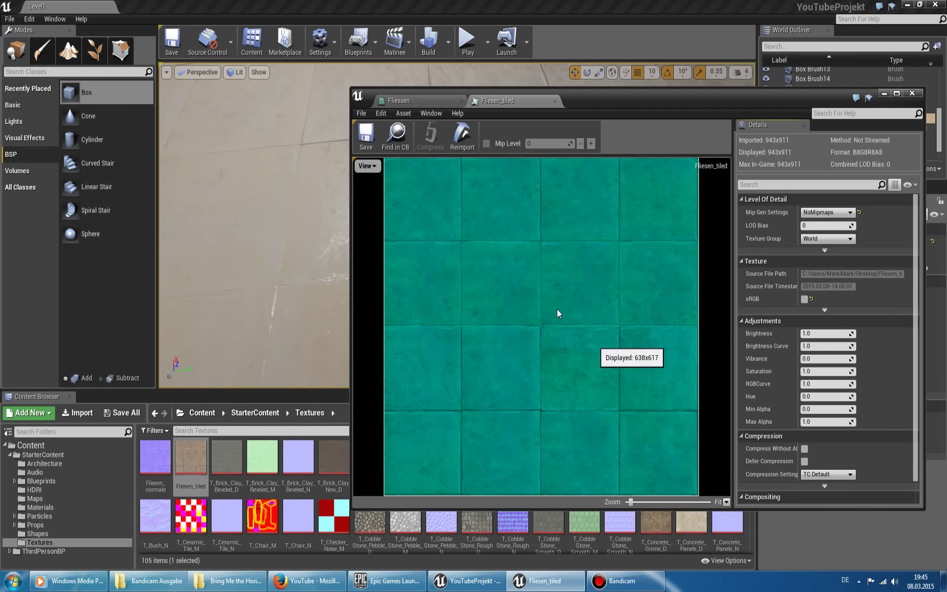
pyautogui.click(363, 168)
pyautogui.click(364, 200)
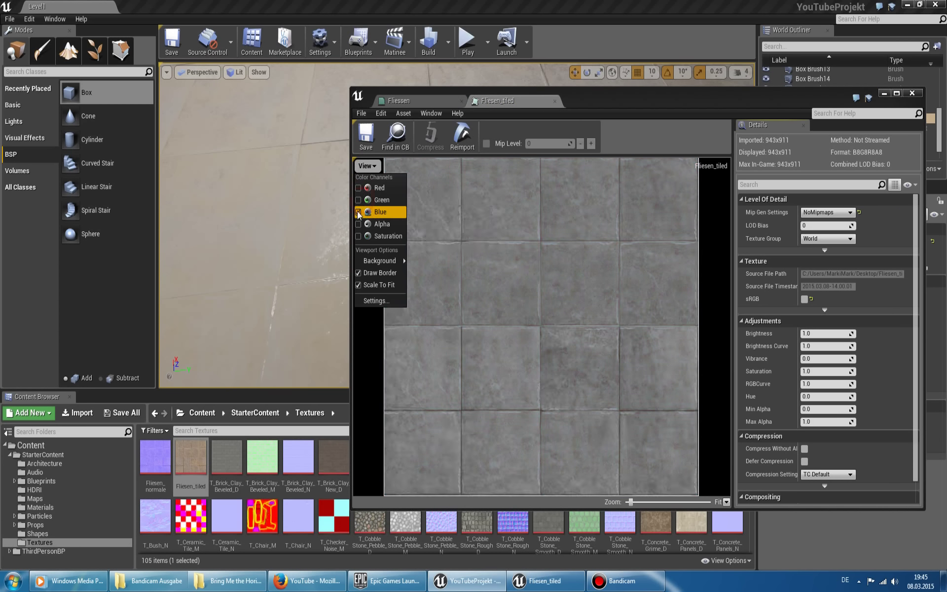
pyautogui.click(363, 212)
pyautogui.click(367, 188)
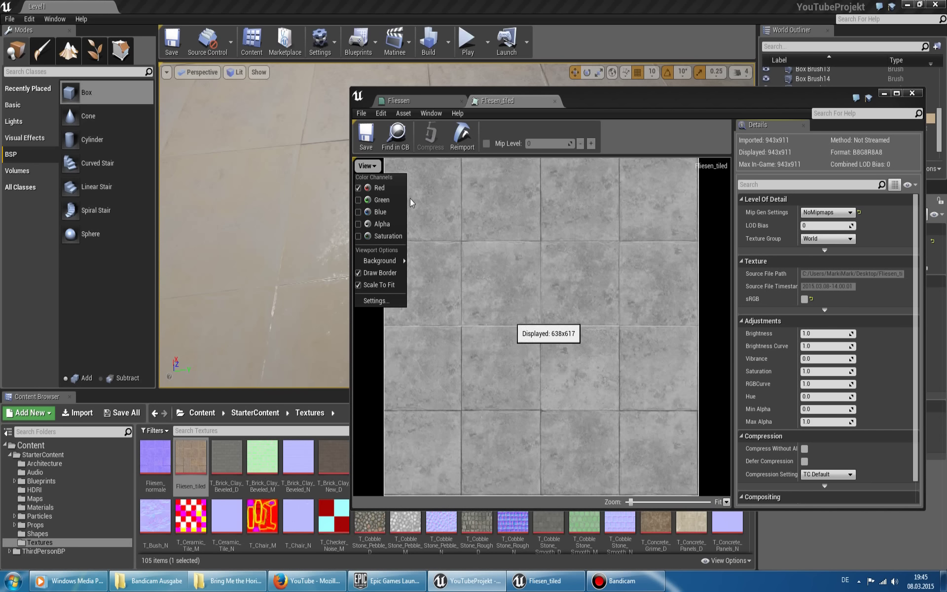
pyautogui.click(365, 166)
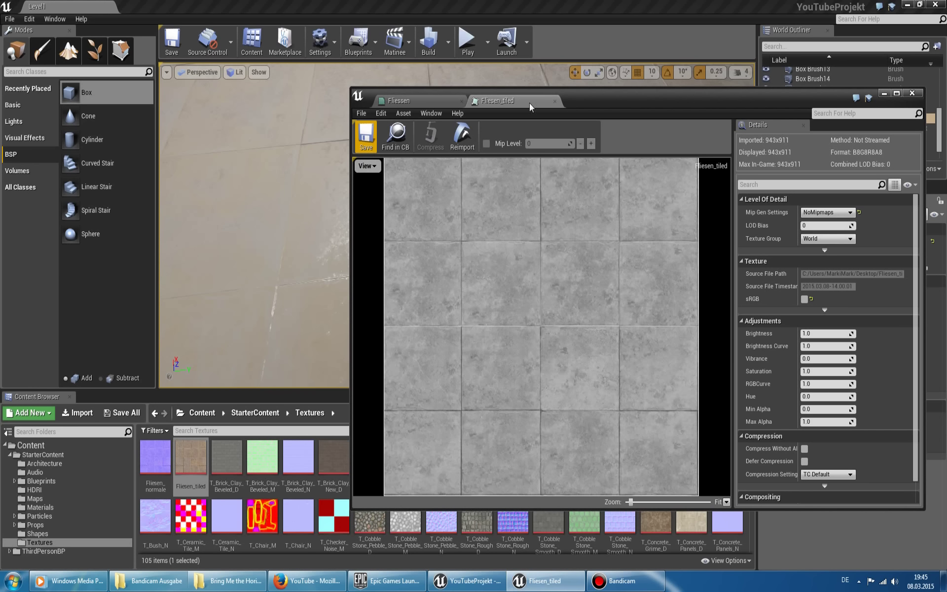
# Set the Lerp node's Const A to 1 and Const B to 0.
pyautogui.click(554, 101)
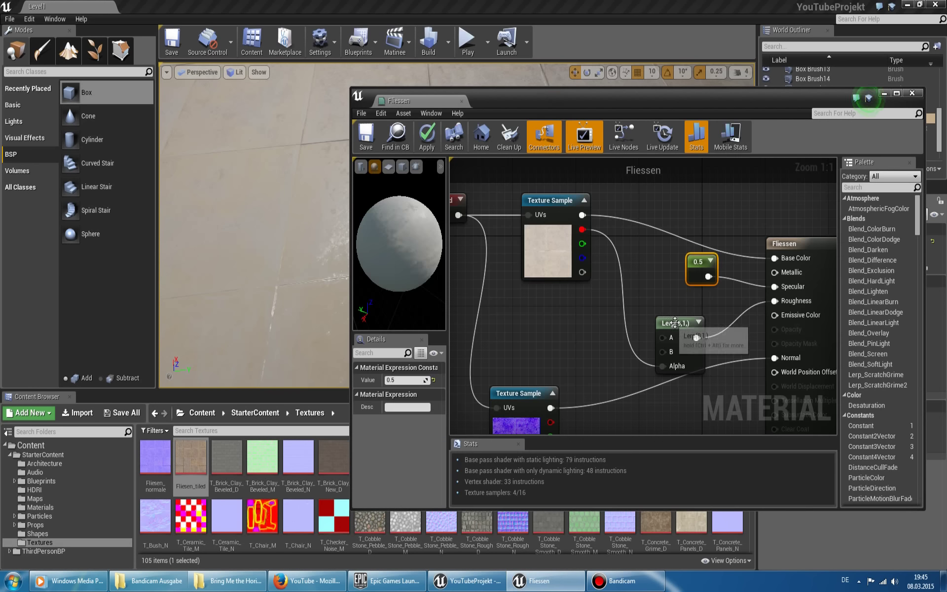
pyautogui.moveTo(677, 324); pyautogui.dragTo(667, 300)
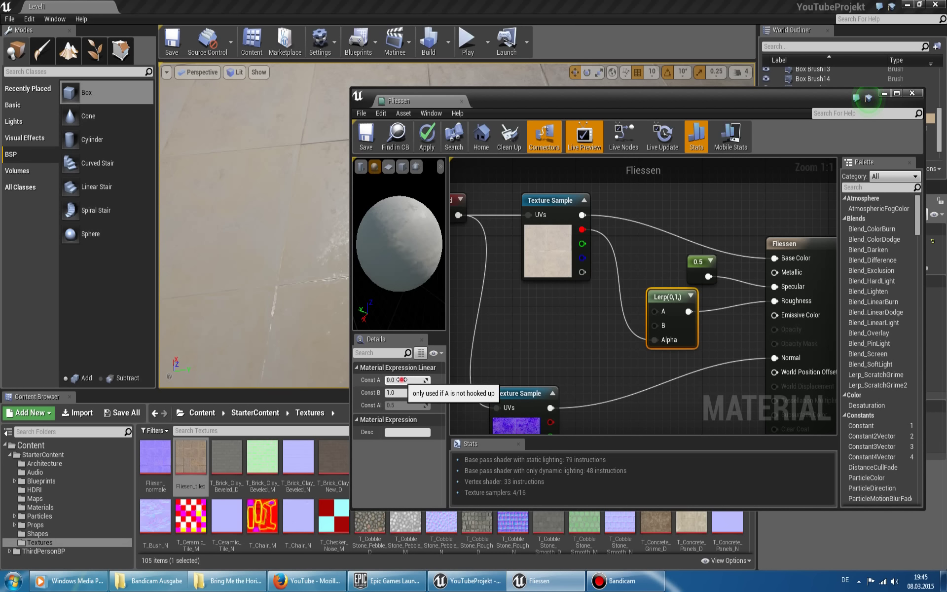
pyautogui.click(402, 379)
pyautogui.write('1')
pyautogui.press('Tab')
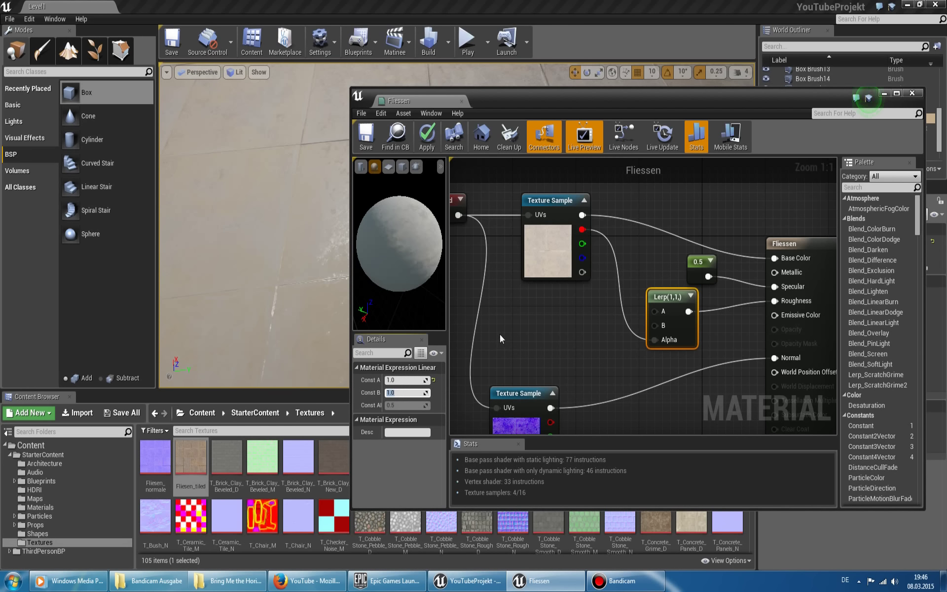
pyautogui.write('0')
pyautogui.press('Return')
# Apply the changes and save the Fliessen material.
pyautogui.moveTo(427, 291); pyautogui.dragTo(427, 266, button='right')
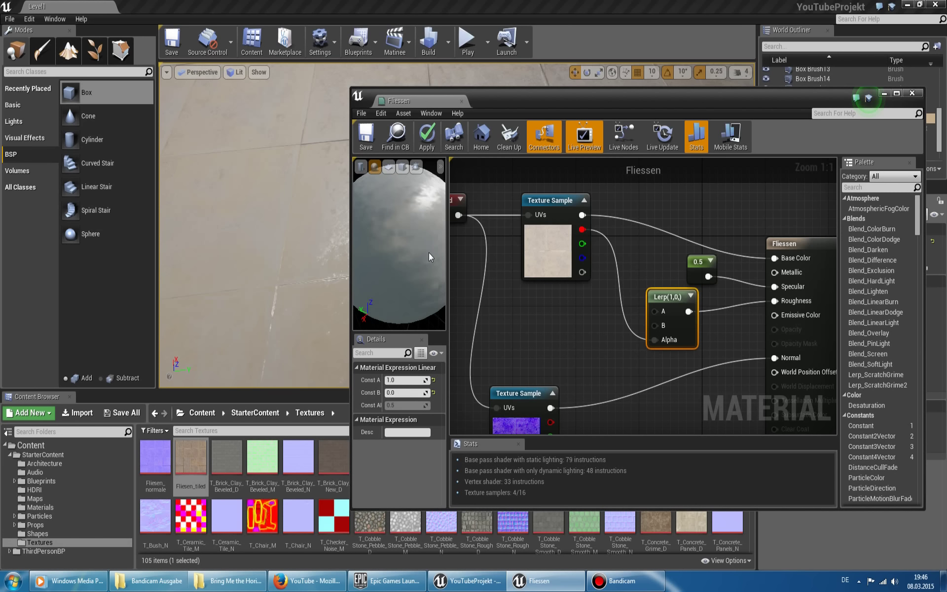
pyautogui.click(427, 142)
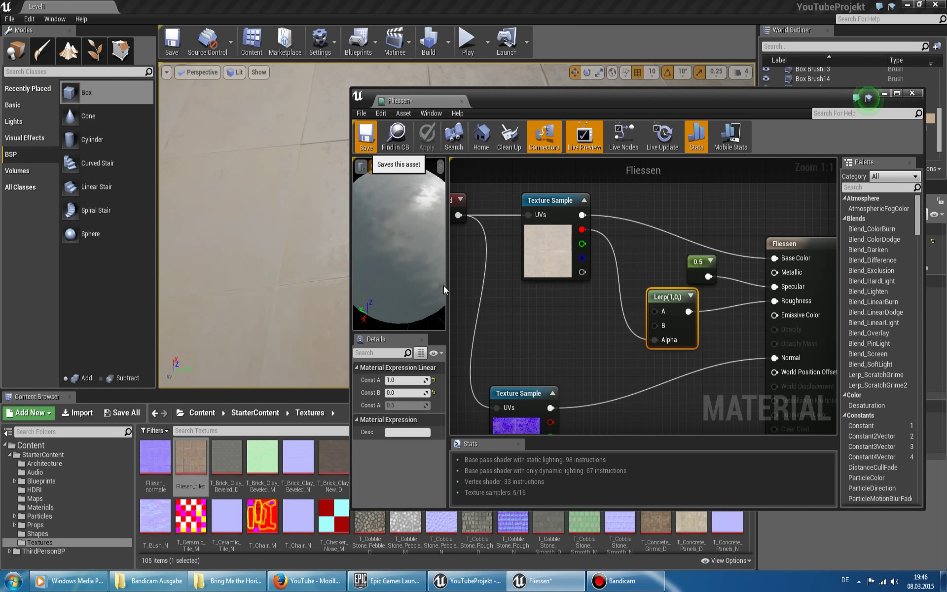
pyautogui.hotkey('ctrl', 's')
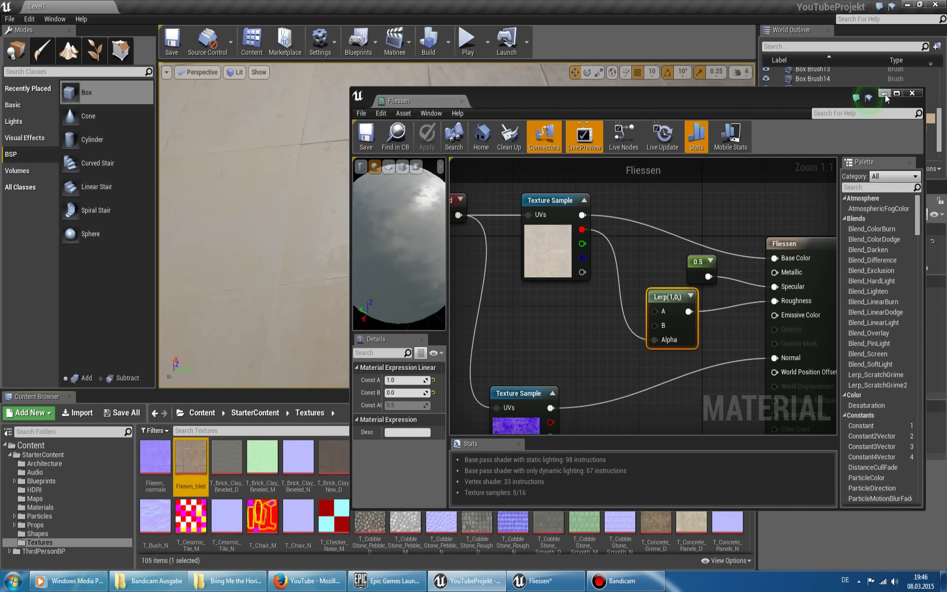
# Minimize the material editor and look down the hallway at the updated tiled floor.
pyautogui.click(884, 94)
pyautogui.moveTo(592, 289)
pyautogui.mouseDown(button='right')
pyautogui.moveTo(578, 299)
pyautogui.moveTo(514, 257)
pyautogui.moveTo(503, 281)
pyautogui.mouseUp(button='right')
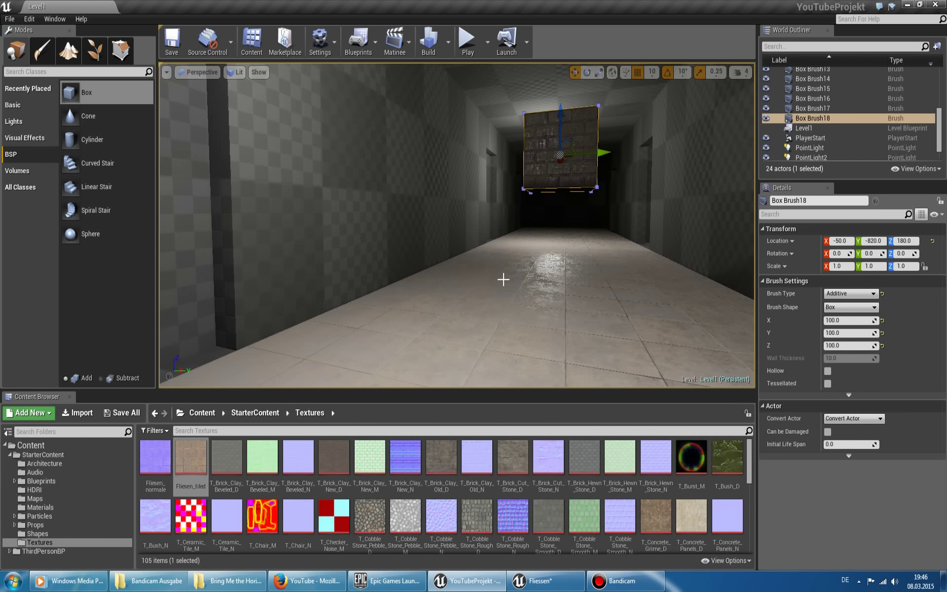
pyautogui.moveTo(532, 321); pyautogui.dragTo(568, 351, button='right')
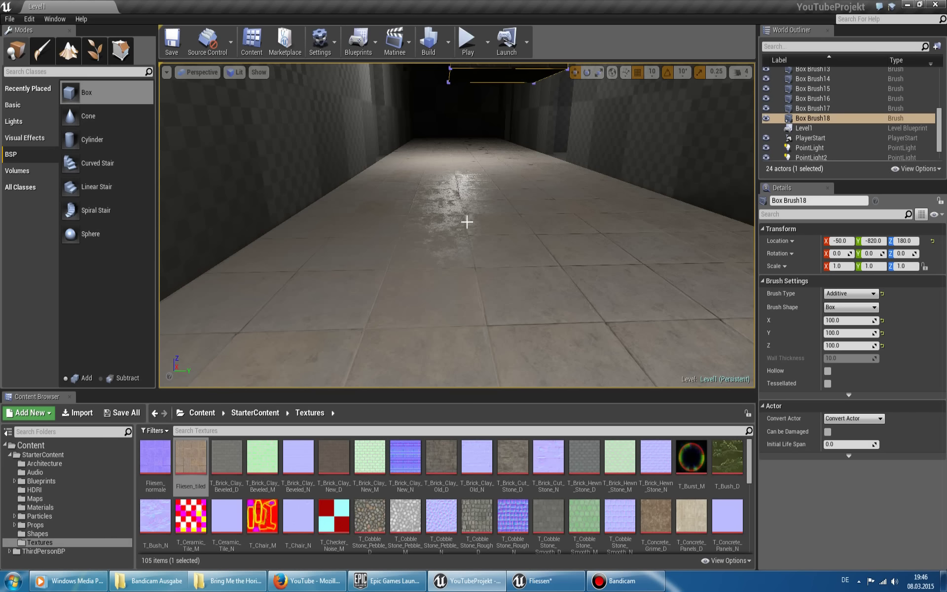
# Change the Lerp to run from 0 to 1.0, apply it, and check the floor in the level.
pyautogui.doubleClick(198, 460)
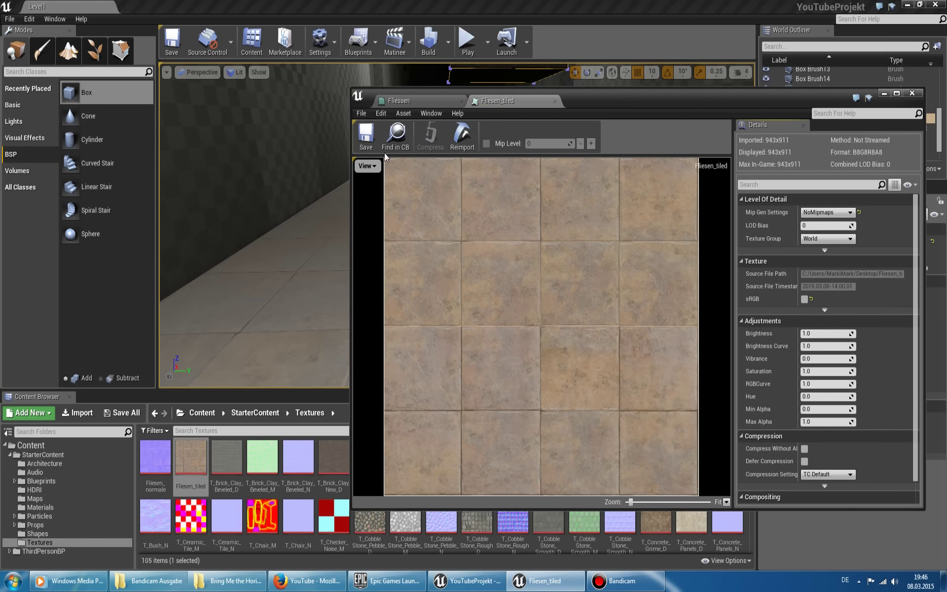
pyautogui.click(554, 102)
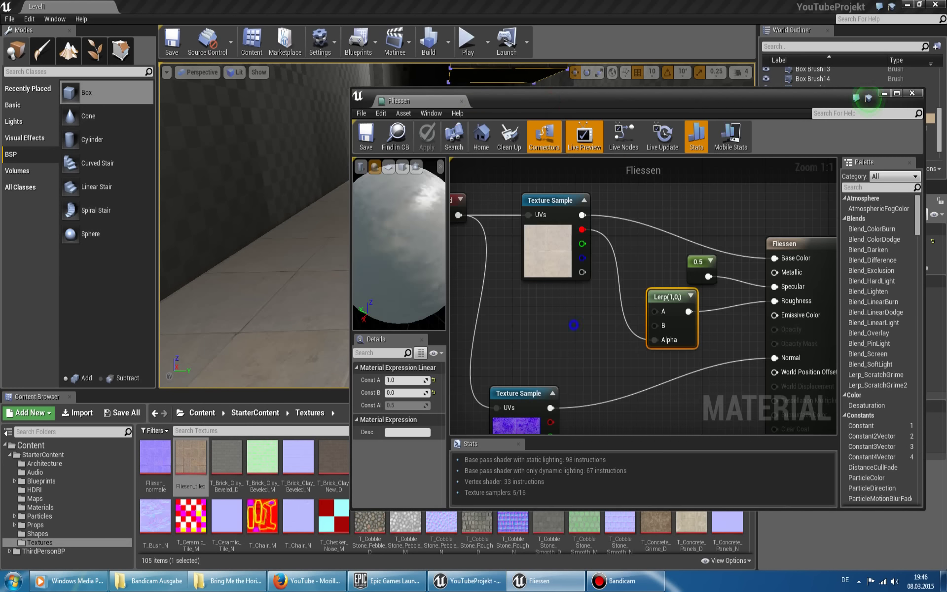
pyautogui.moveTo(573, 324); pyautogui.dragTo(616, 297, button='right')
pyautogui.click(404, 381)
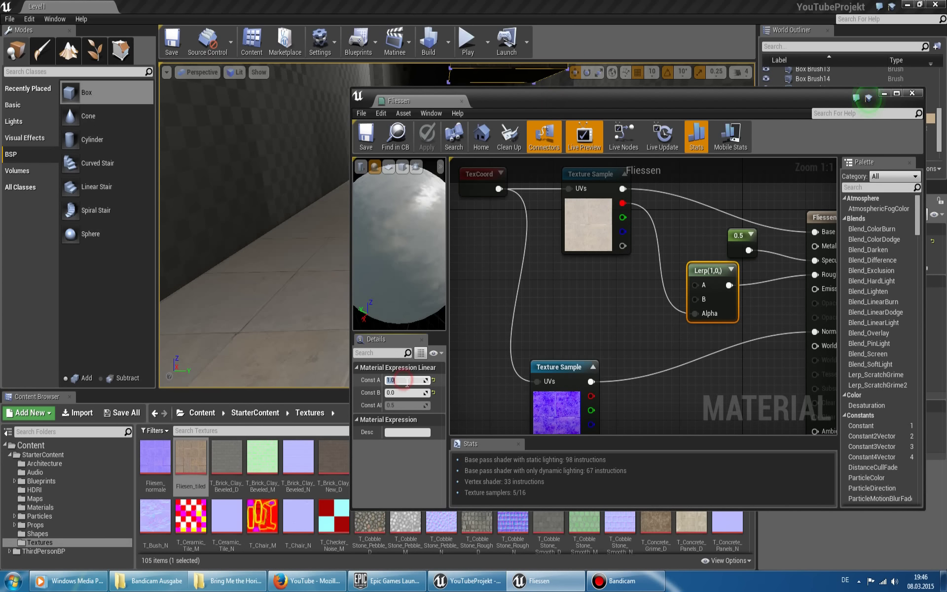
pyautogui.write('0')
pyautogui.click(430, 395)
pyautogui.write('1')
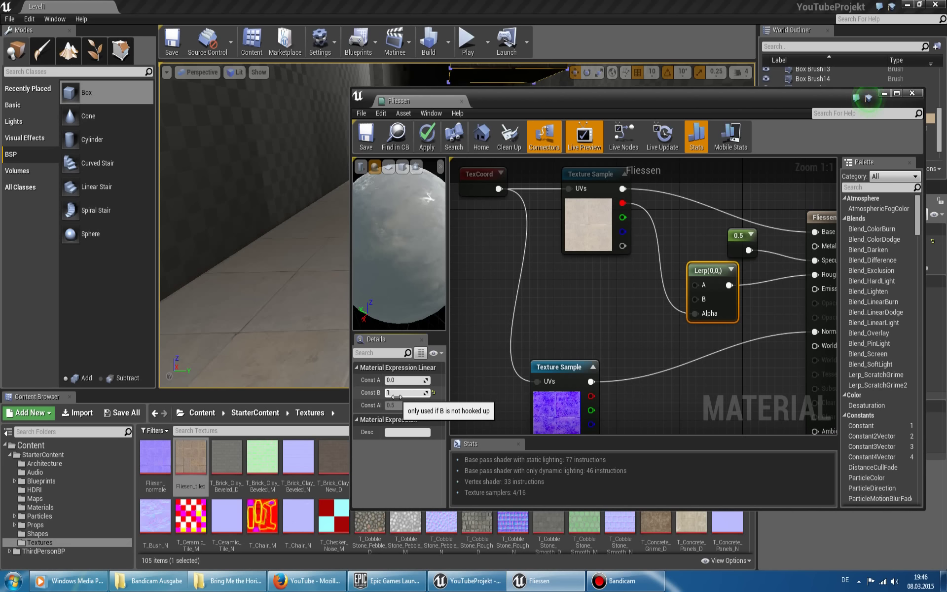
pyautogui.press('Return')
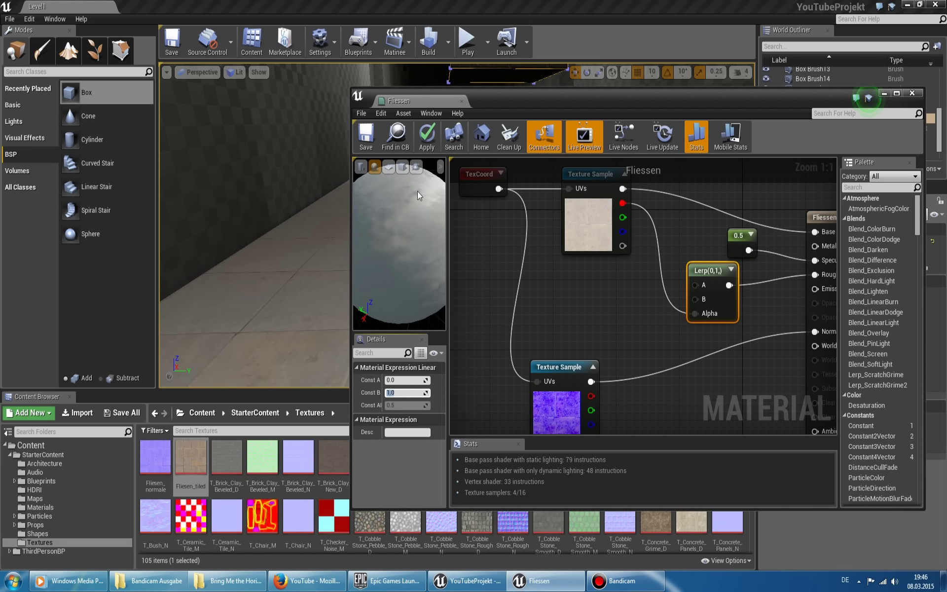
pyautogui.click(427, 136)
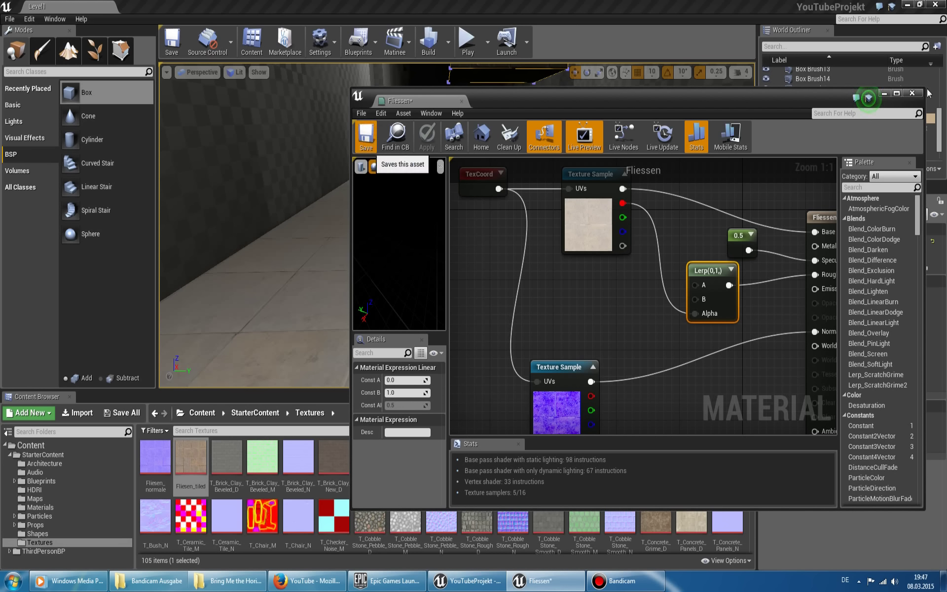
pyautogui.click(885, 94)
pyautogui.moveTo(571, 194)
pyautogui.mouseDown(button='right')
pyautogui.moveTo(567, 234)
pyautogui.moveTo(536, 184)
pyautogui.mouseUp(button='right')
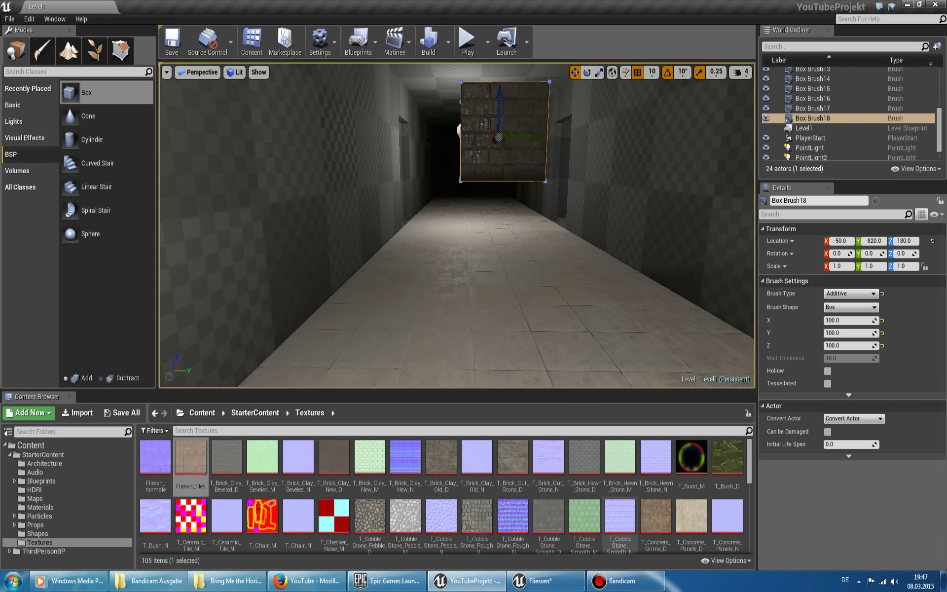
pyautogui.click(554, 564)
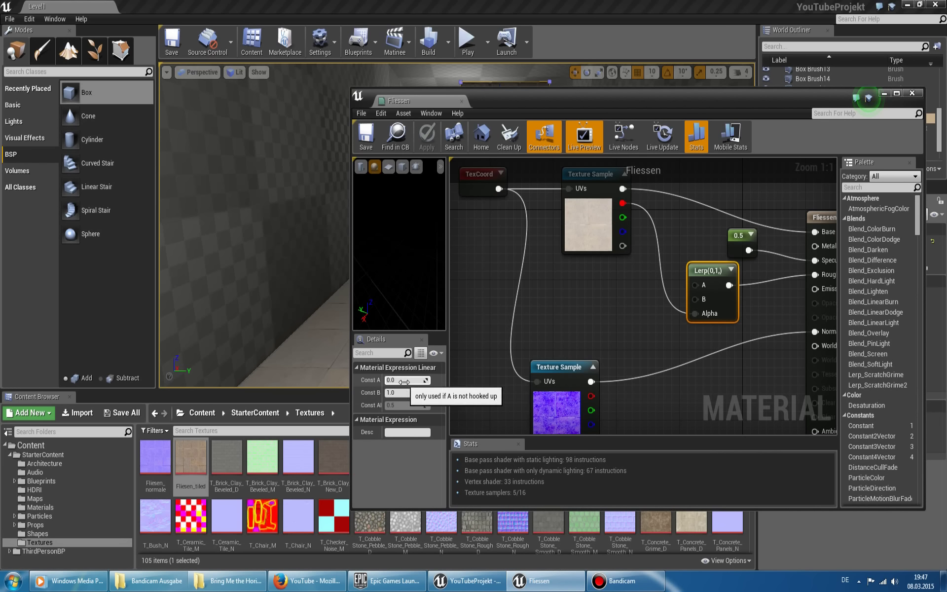
# Set the Lerp's Const A to 0.4 and Const B to 0.8.
pyautogui.click(405, 381)
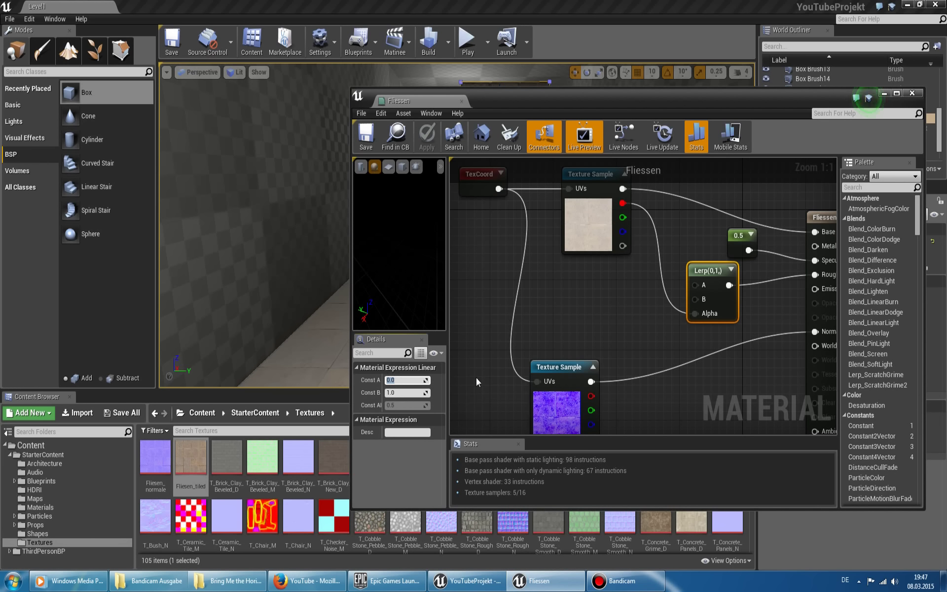
pyautogui.write('0')
pyautogui.write('.4')
pyautogui.press('Return')
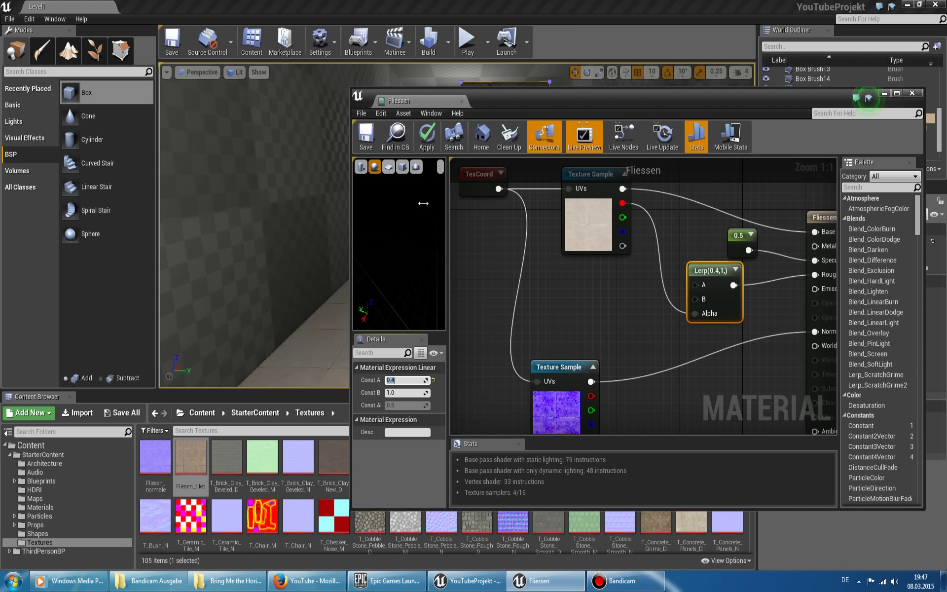
pyautogui.scroll(2, 406, 228)
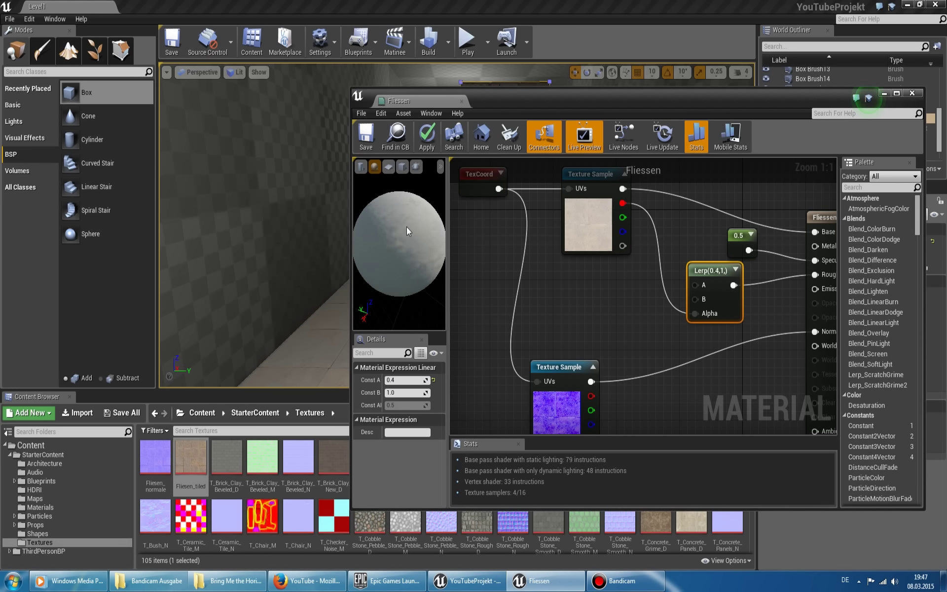
pyautogui.click(398, 391)
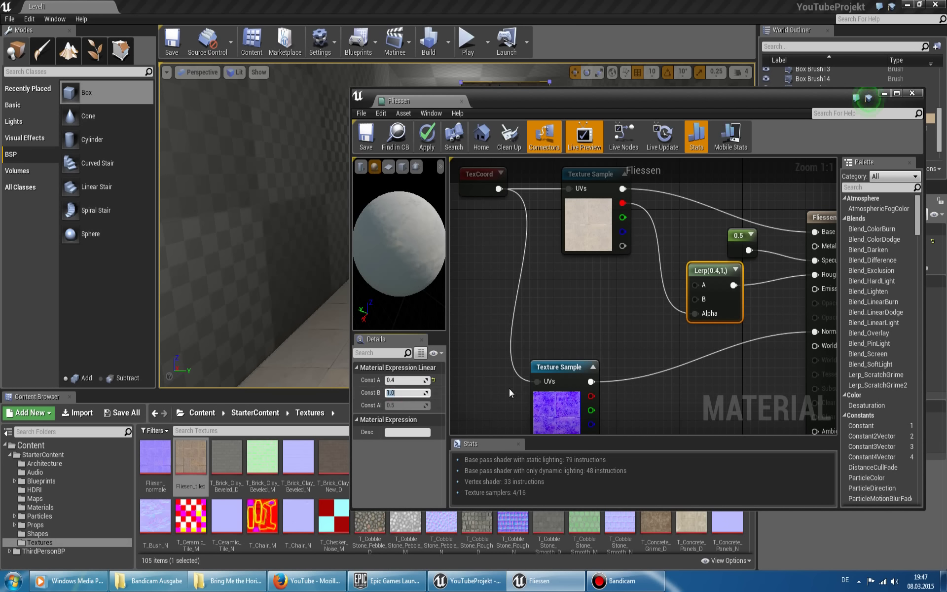
pyautogui.write('0.')
pyautogui.write('8')
pyautogui.press('Return')
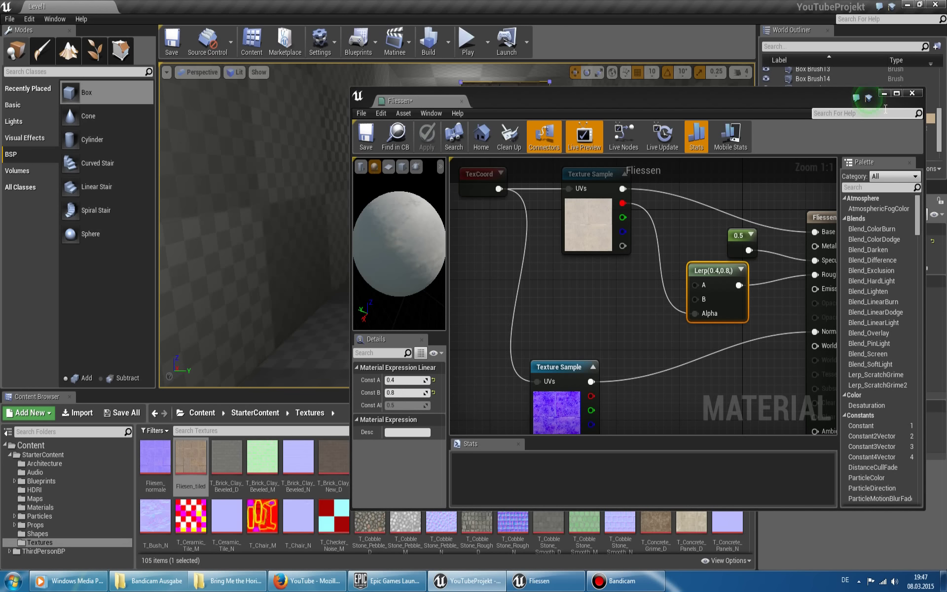
# Save the Fliessen material and minimize its editor.
pyautogui.click(368, 142)
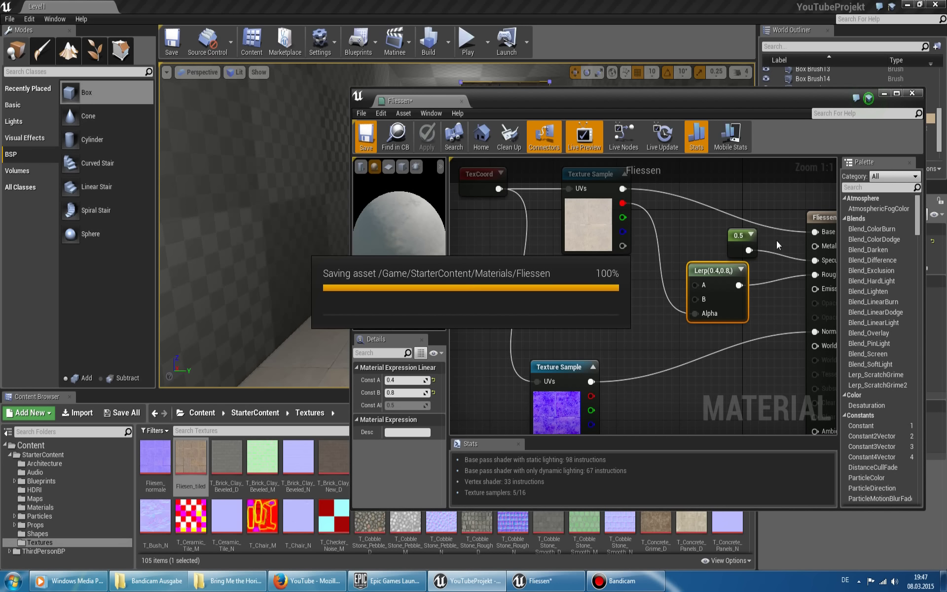
pyautogui.click(885, 93)
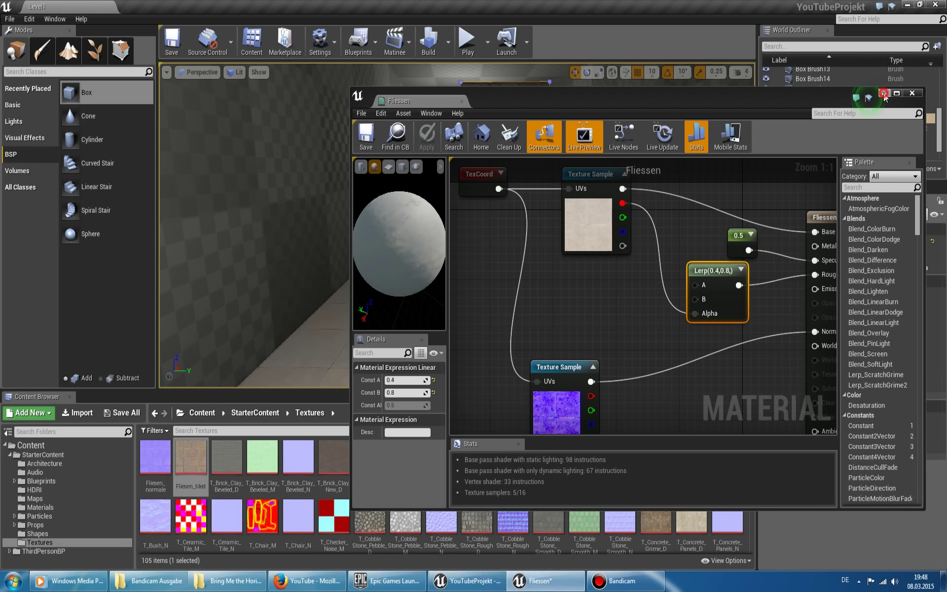
pyautogui.moveTo(562, 198); pyautogui.dragTo(563, 197, button='right')
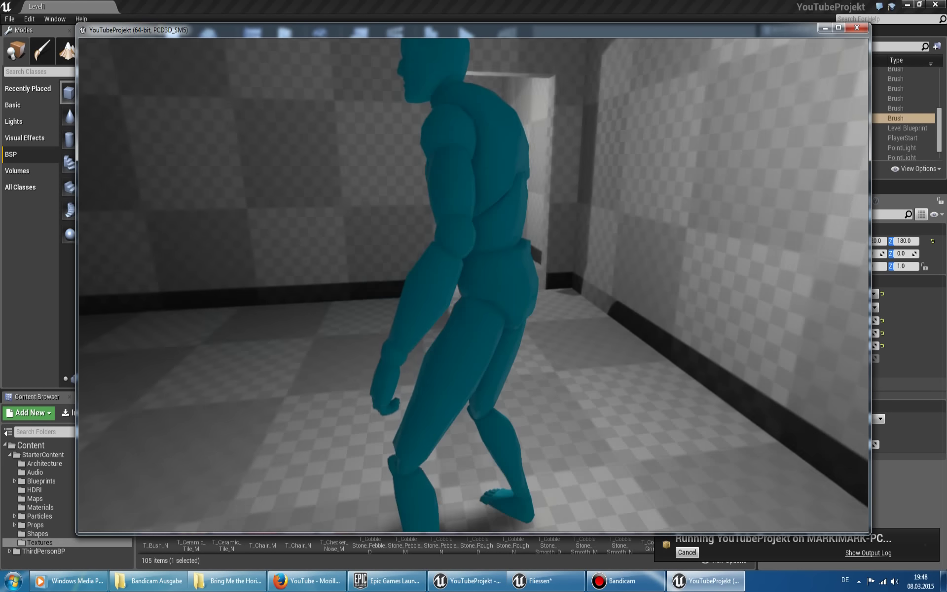
# Walk the character along the corridor and into a side room to check the floor.
pyautogui.press('w')
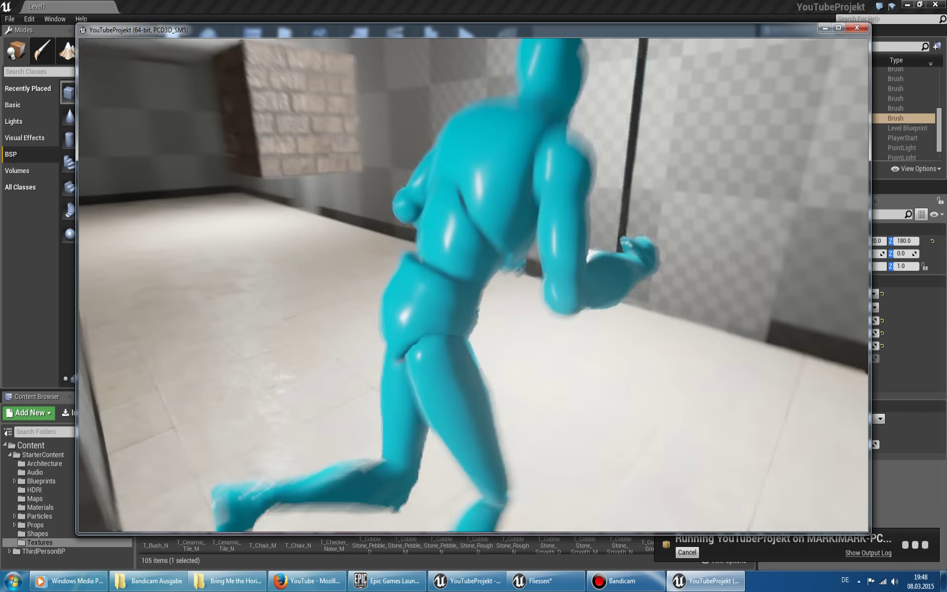
pyautogui.press('w')
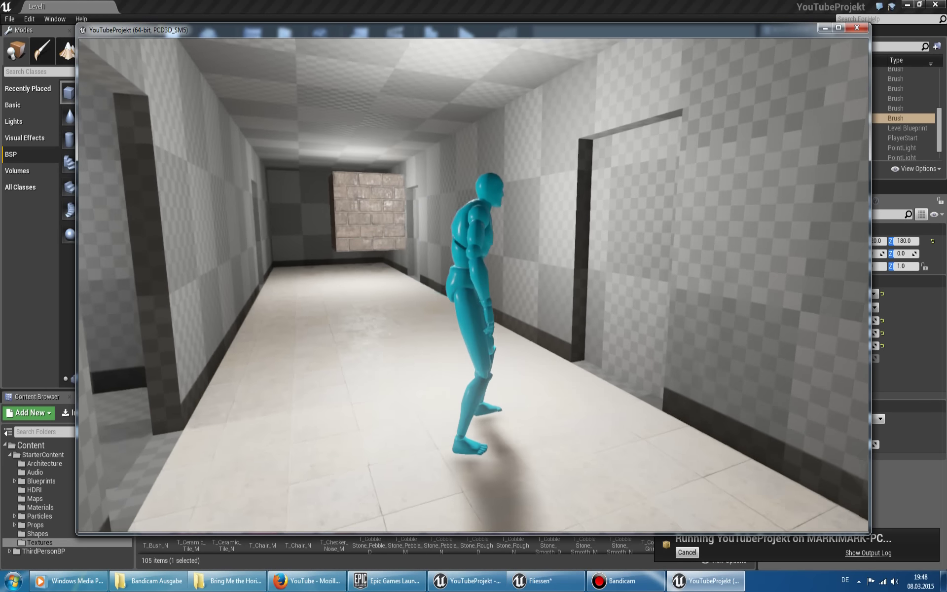
pyautogui.press('w')
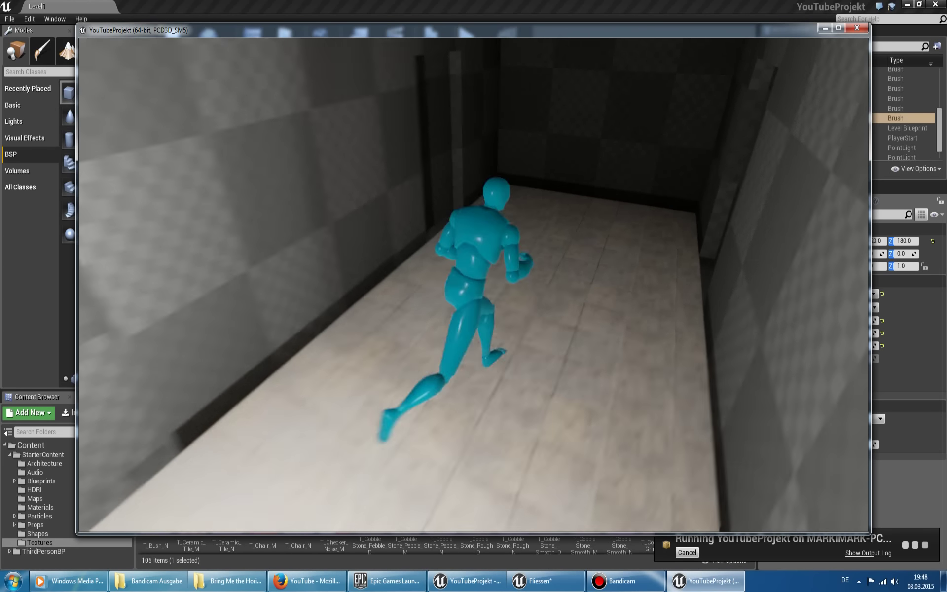
pyautogui.press('s')
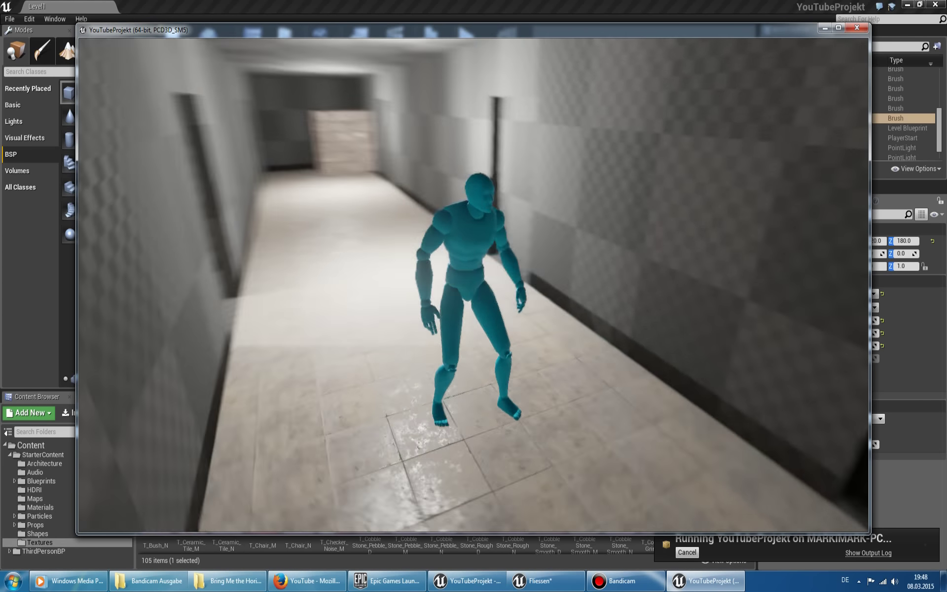
pyautogui.press('w')
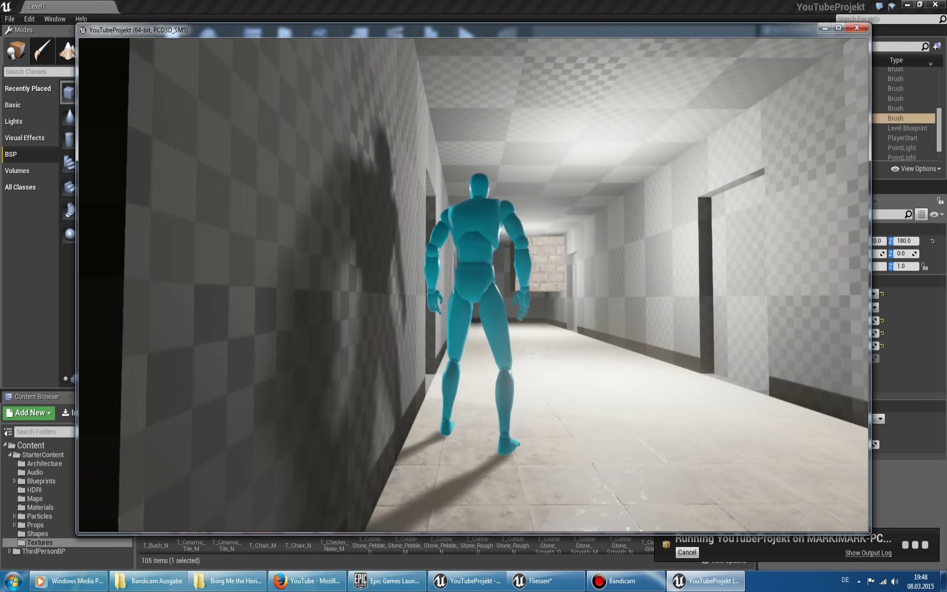
pyautogui.press('a')
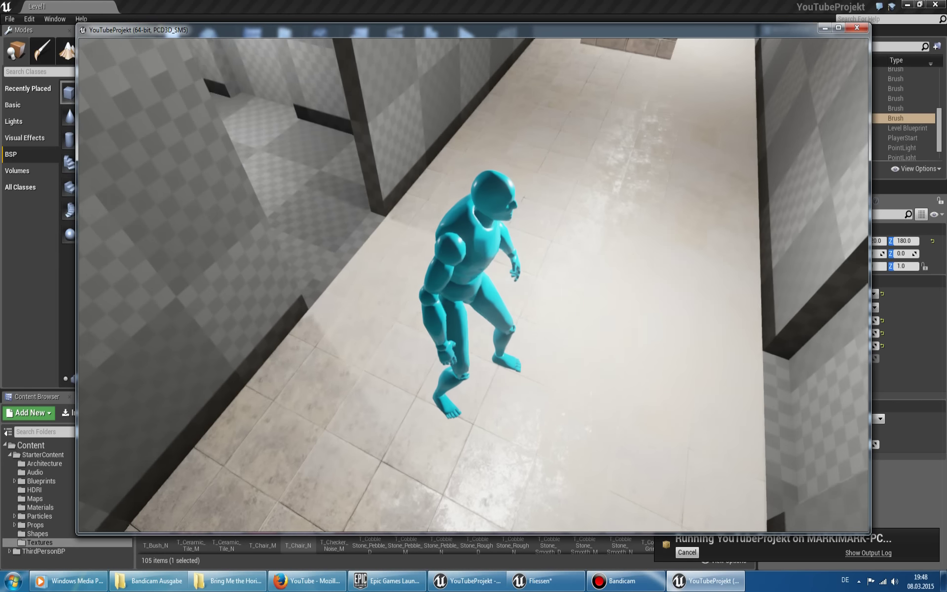
# Stop the game preview, close the Fliessen material editor and show the desktop.
pyautogui.press('Escape')
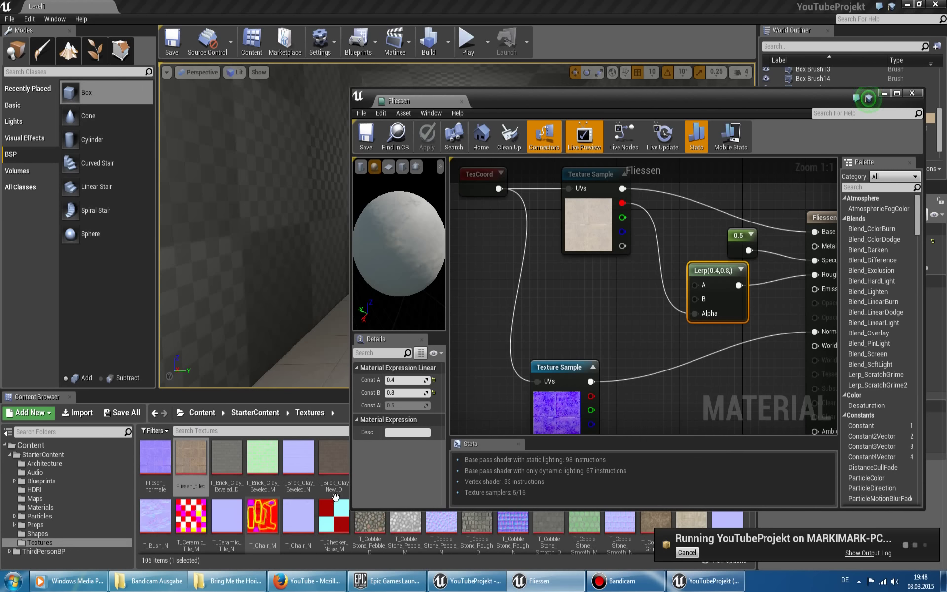
pyautogui.click(912, 93)
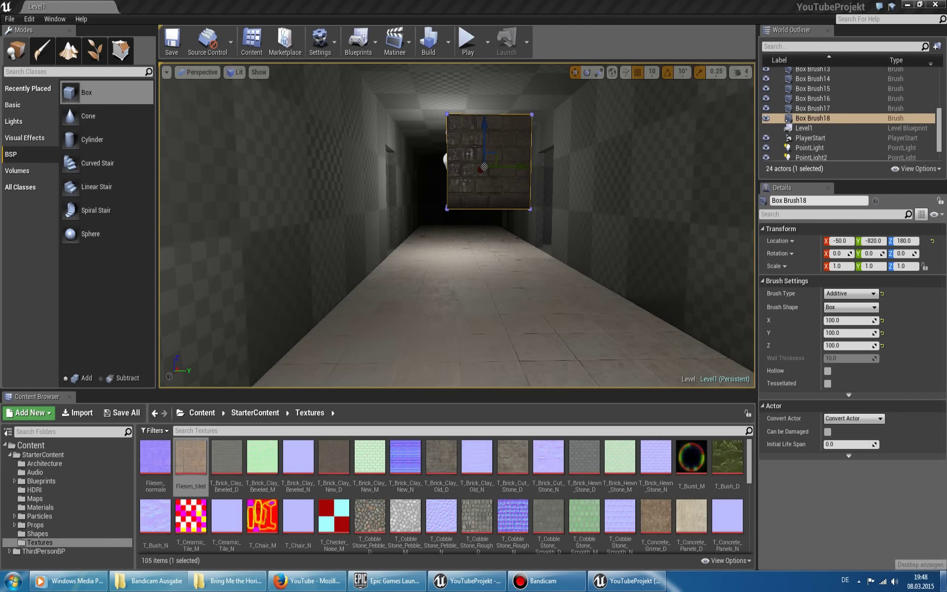
pyautogui.click(942, 582)
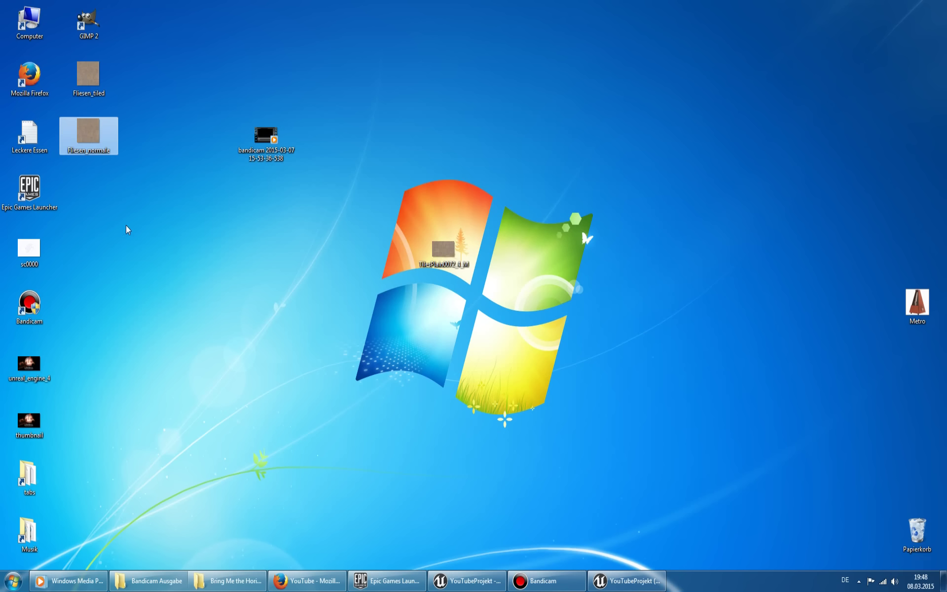
# View the Fliesen_tiled image in Photo Viewer, close it, and return to the game.
pyautogui.moveTo(120, 200); pyautogui.dragTo(156, 248)
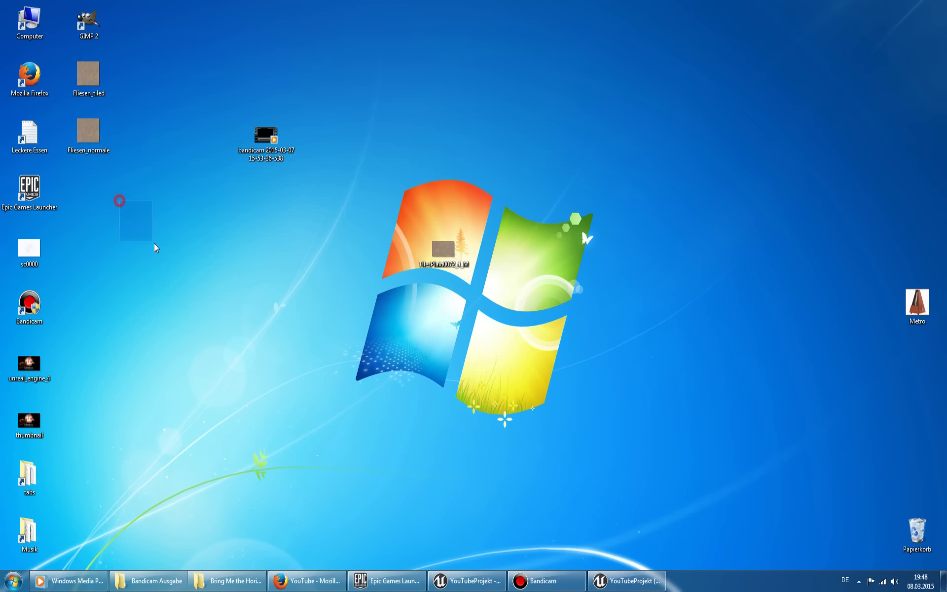
pyautogui.doubleClick(87, 74)
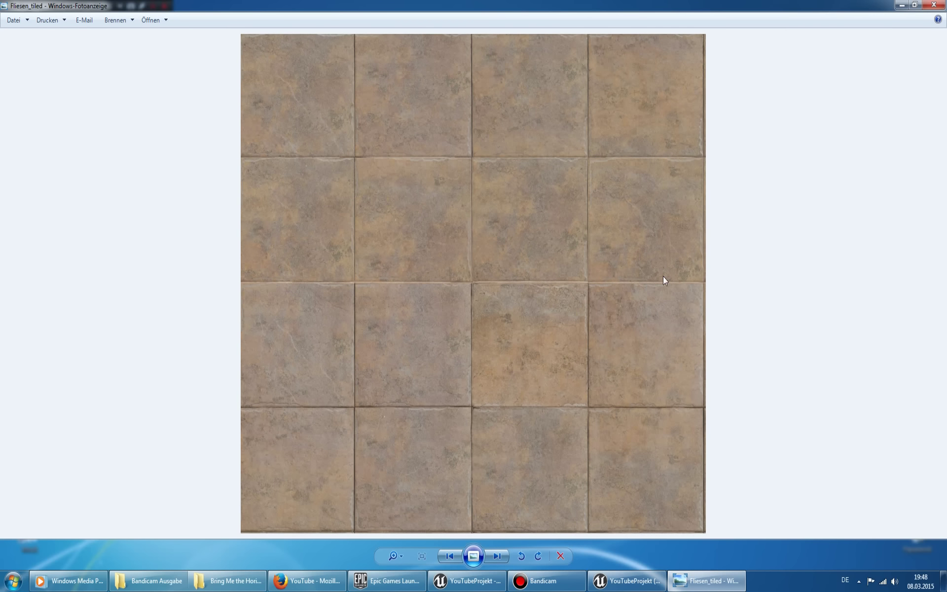
pyautogui.click(932, 6)
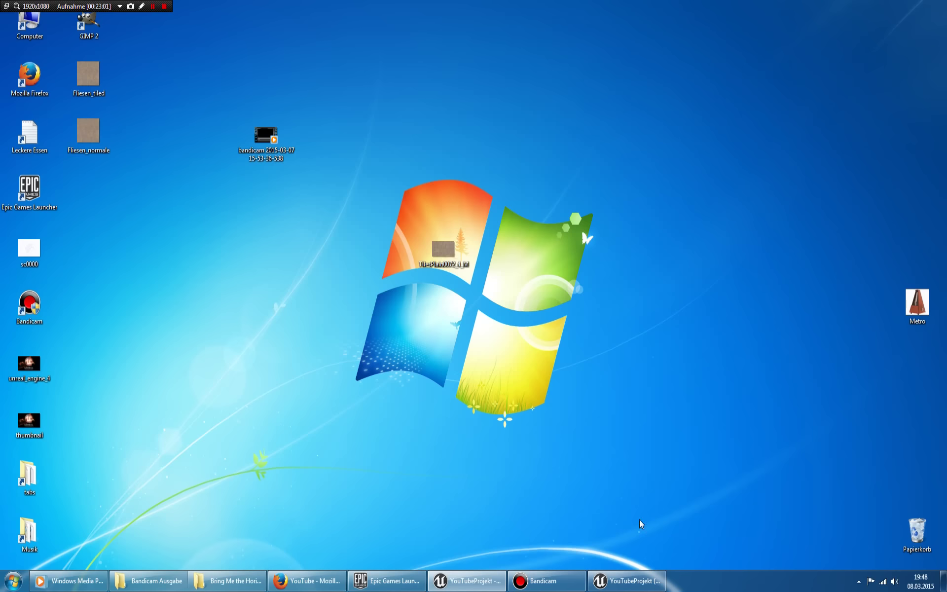
pyautogui.click(626, 580)
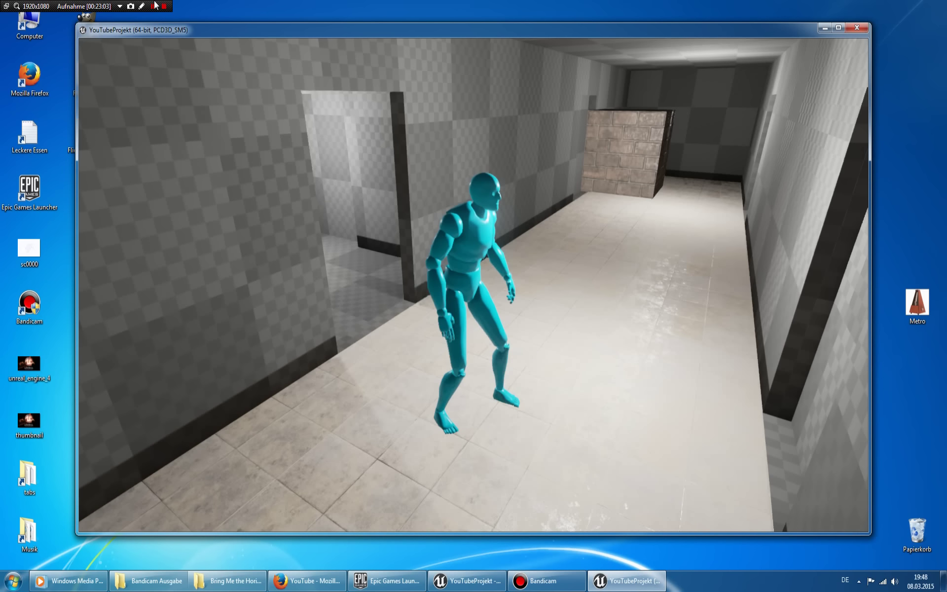
# Walk the character down the corridor in the running game.
pyautogui.moveTo(178, 1)
pyautogui.press('w')
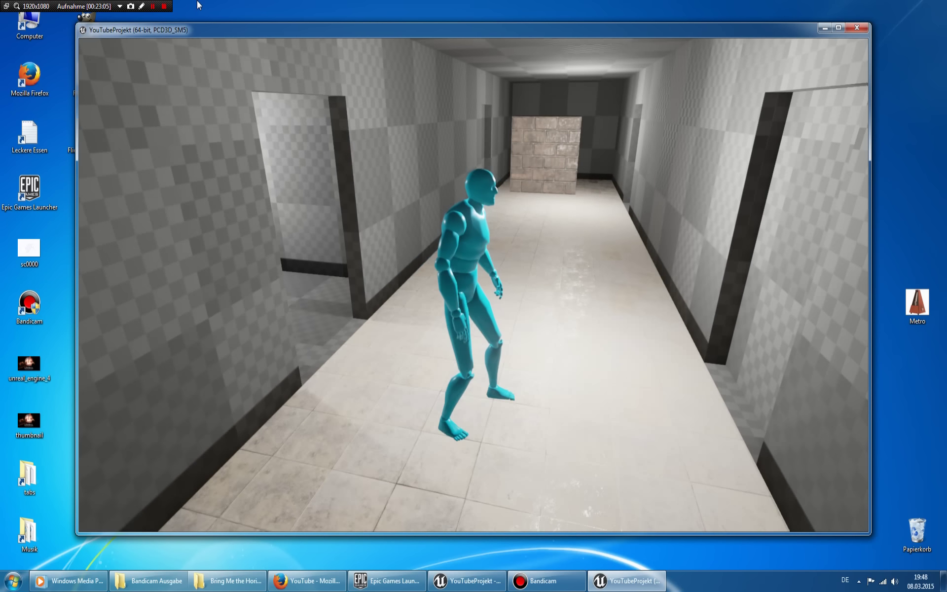
pyautogui.press('a')
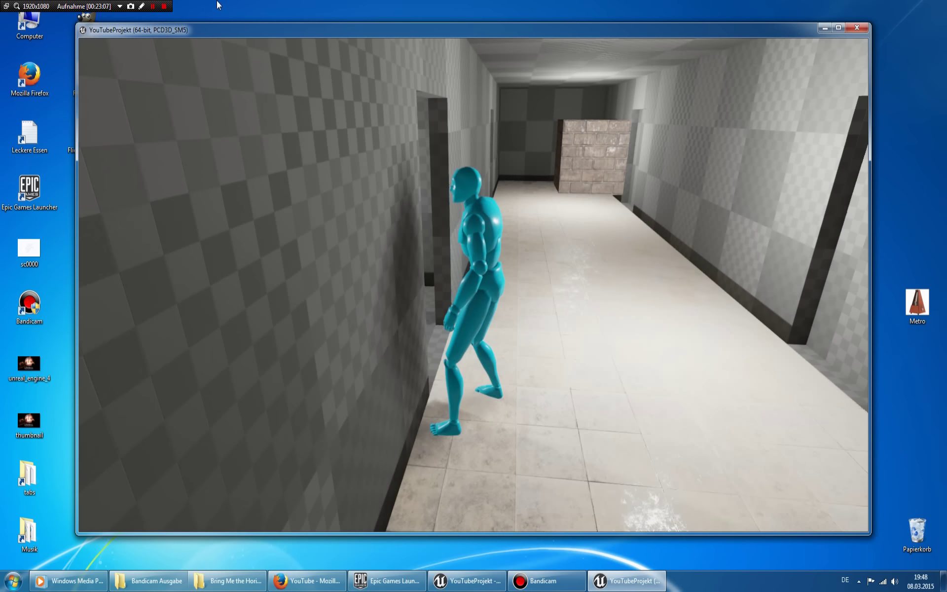
pyautogui.press('w')
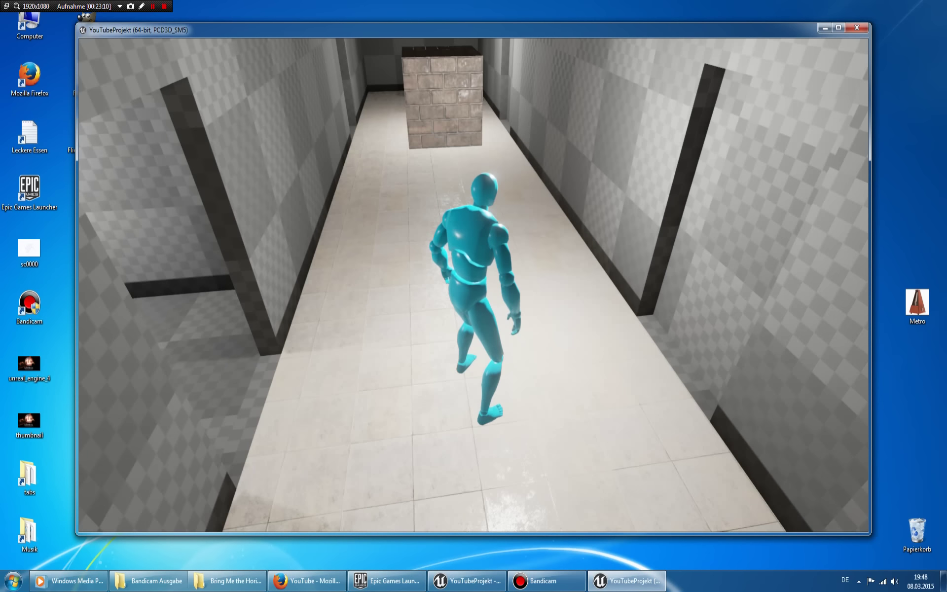
# Back in the editor, raise the camera and select the corridor floor brush.
pyautogui.hotkey('alt', 'Tab')
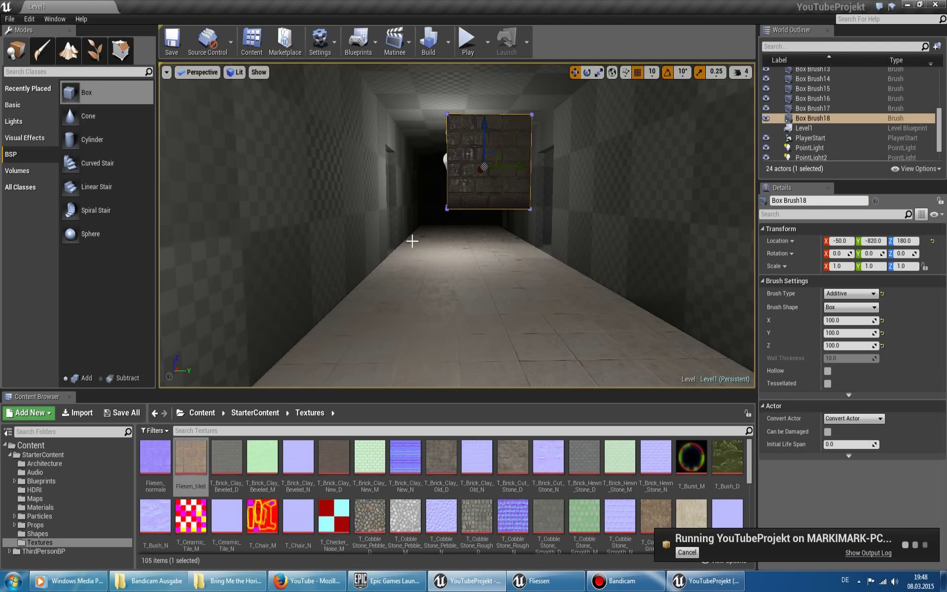
pyautogui.moveTo(507, 172); pyautogui.dragTo(507, 173, button='right')
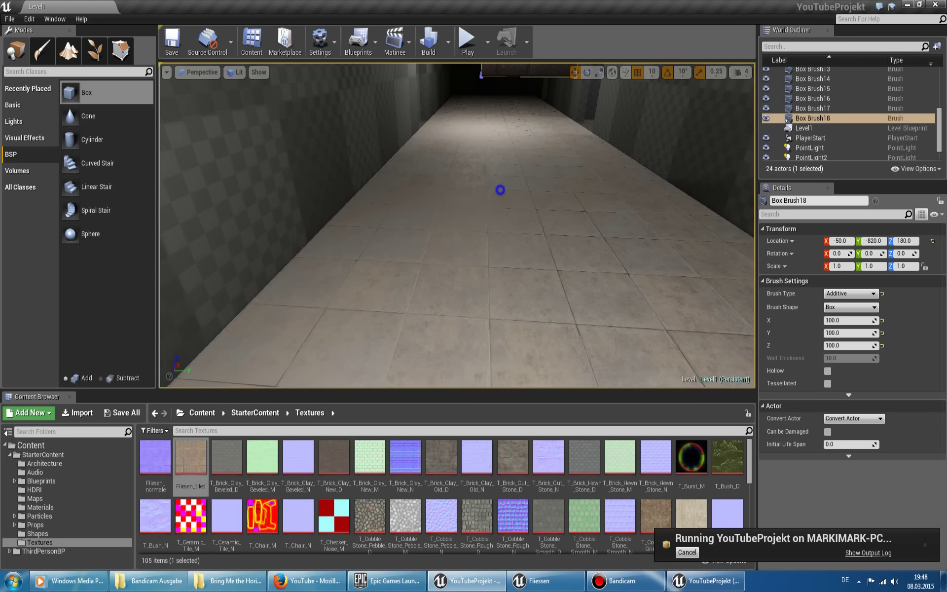
pyautogui.click(500, 199)
pyautogui.rightClick(500, 199)
pyautogui.click(471, 175)
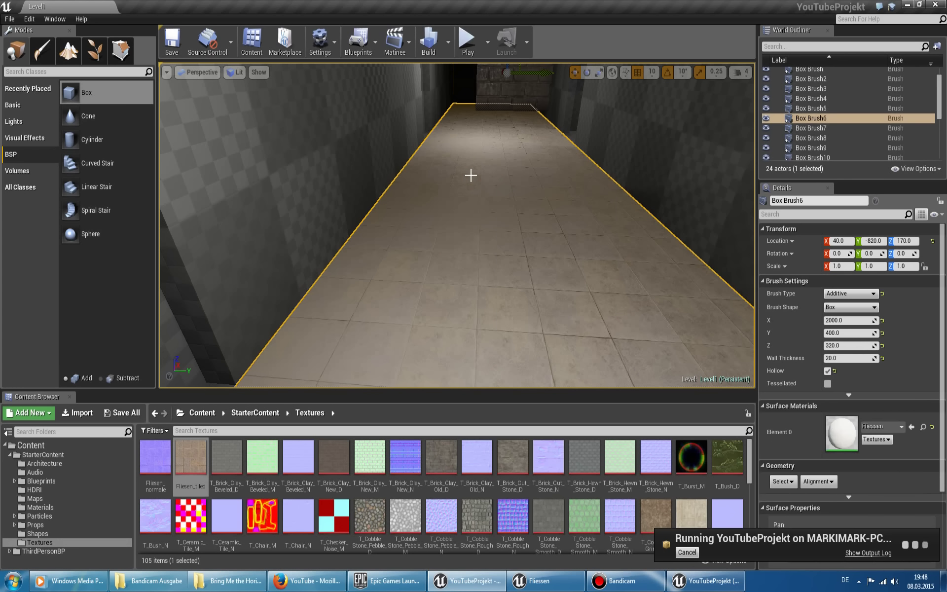
# Close the running game window and the extra YouTubeProjekt editor window with 'Fenster schließen'.
pyautogui.rightClick(725, 580)
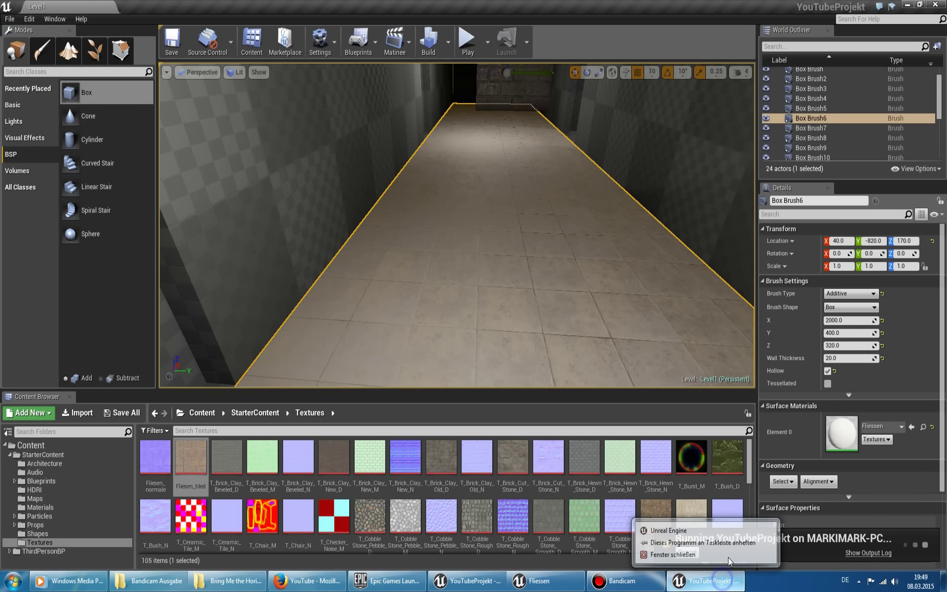
pyautogui.click(729, 554)
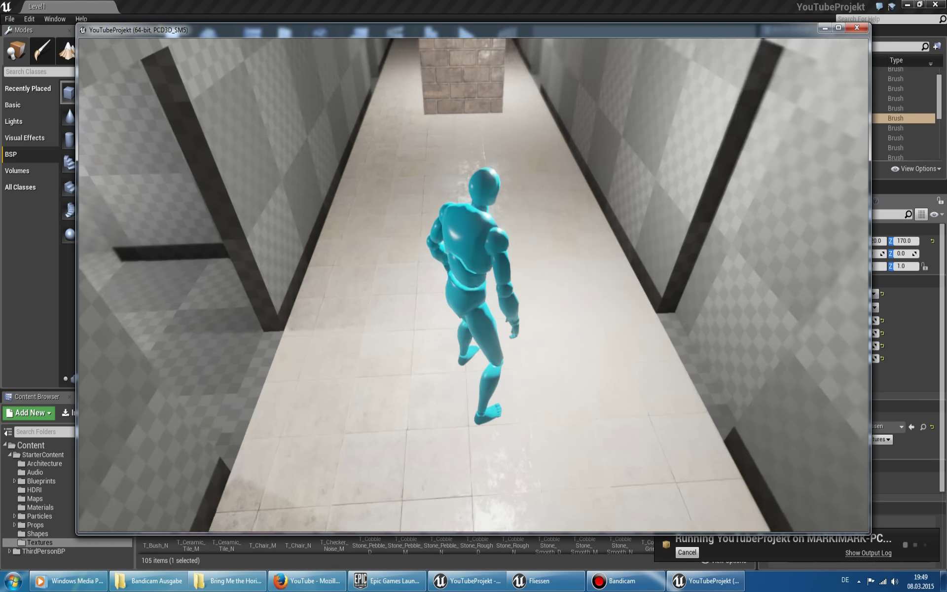
pyautogui.hotkey('alt', 'Tab')
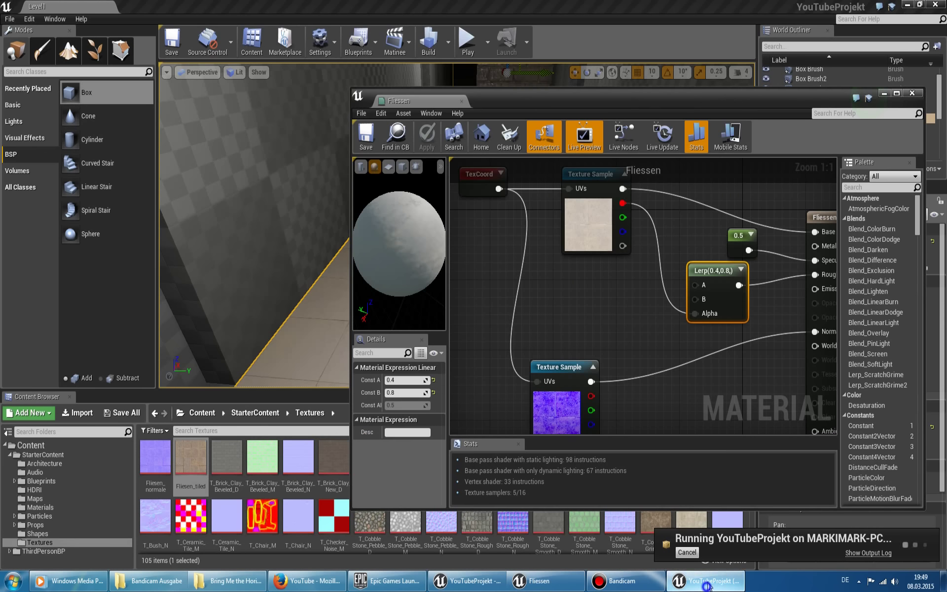
pyautogui.rightClick(707, 585)
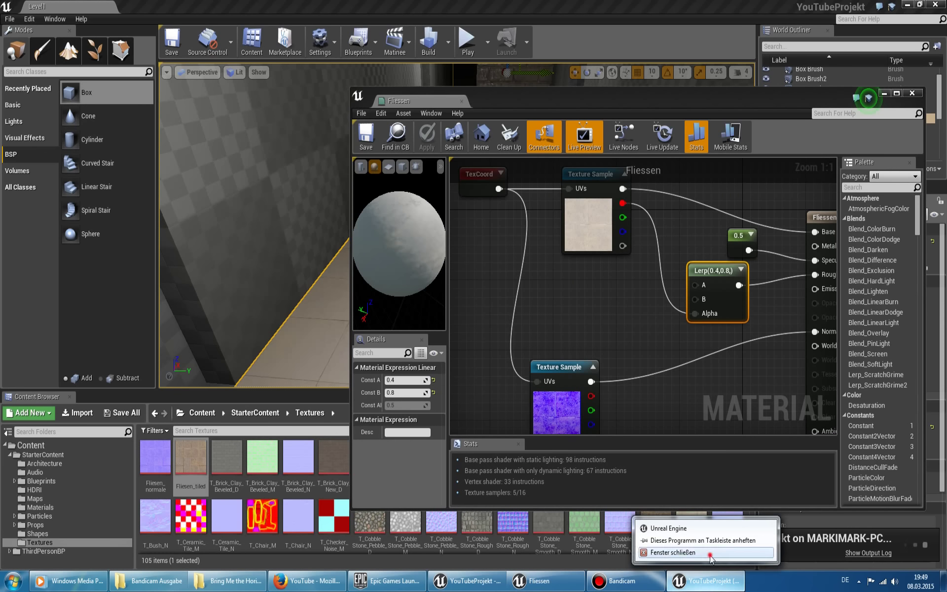
pyautogui.click(707, 585)
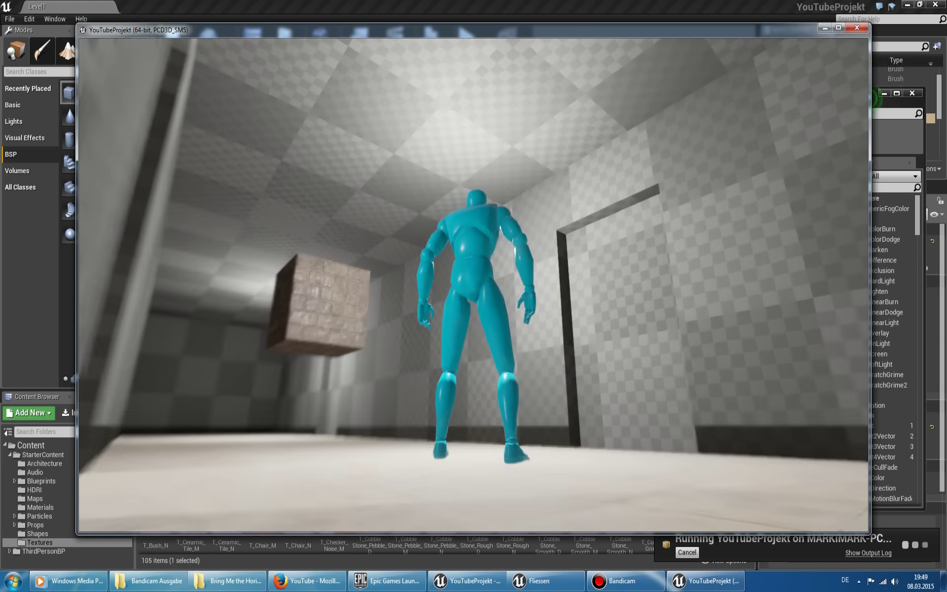
pyautogui.hotkey('alt', 'Tab')
pyautogui.rightClick(710, 582)
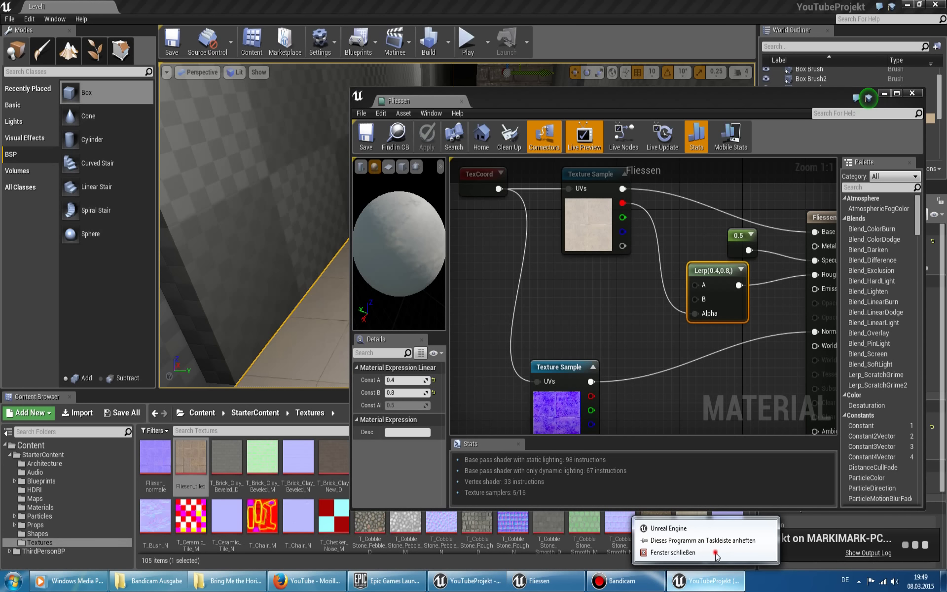
pyautogui.click(714, 553)
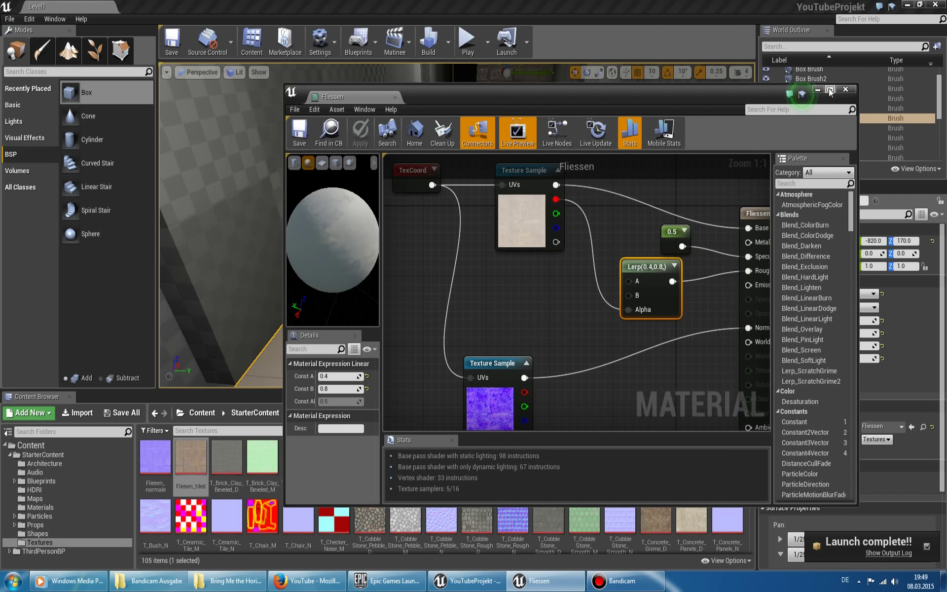
# Maximize the Fliessen material editor, recentre the graph, nudge the Lerp down, and check the TexCoord tiling.
pyautogui.click(830, 90)
pyautogui.moveTo(605, 225); pyautogui.dragTo(617, 247, button='right')
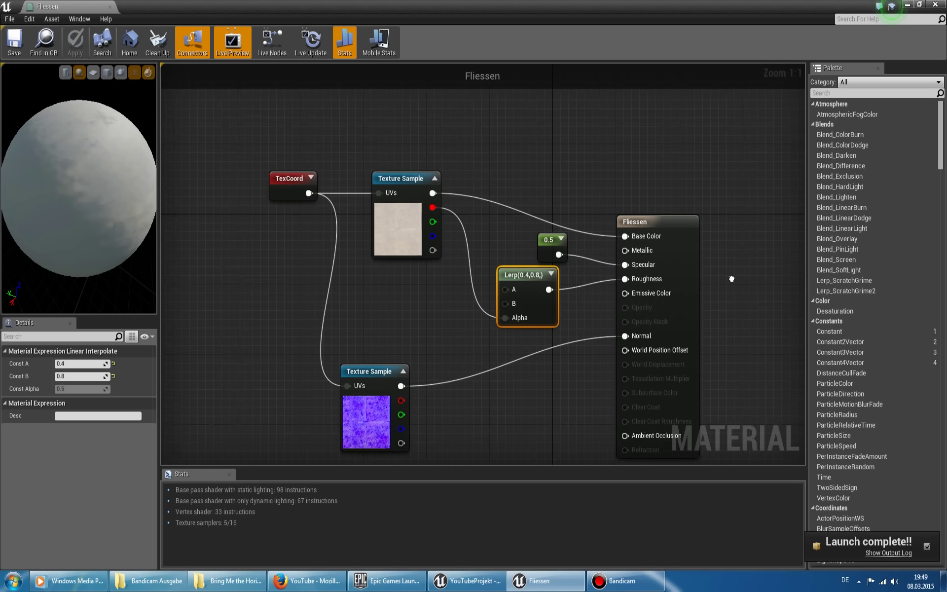
pyautogui.moveTo(527, 261); pyautogui.dragTo(519, 278)
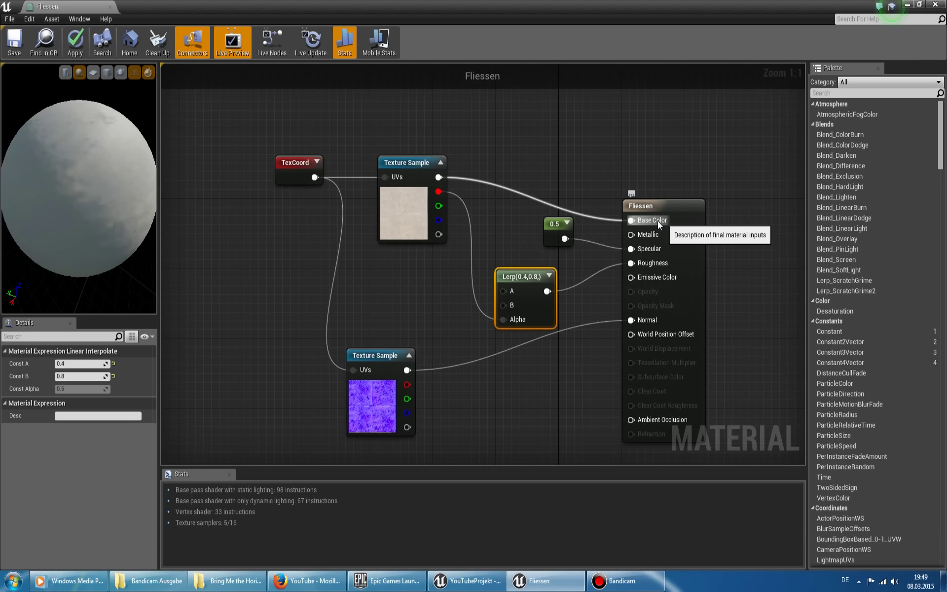
pyautogui.click(290, 162)
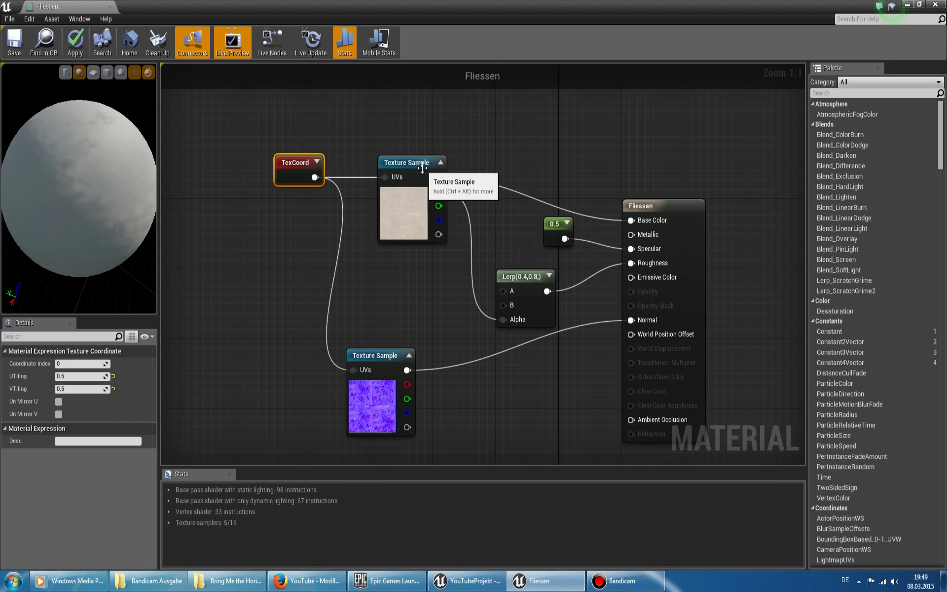
# Shift the normal-map Texture Sample right and lower, inspecting the TexCoord and both Texture Samples.
pyautogui.moveTo(413, 370); pyautogui.dragTo(435, 370)
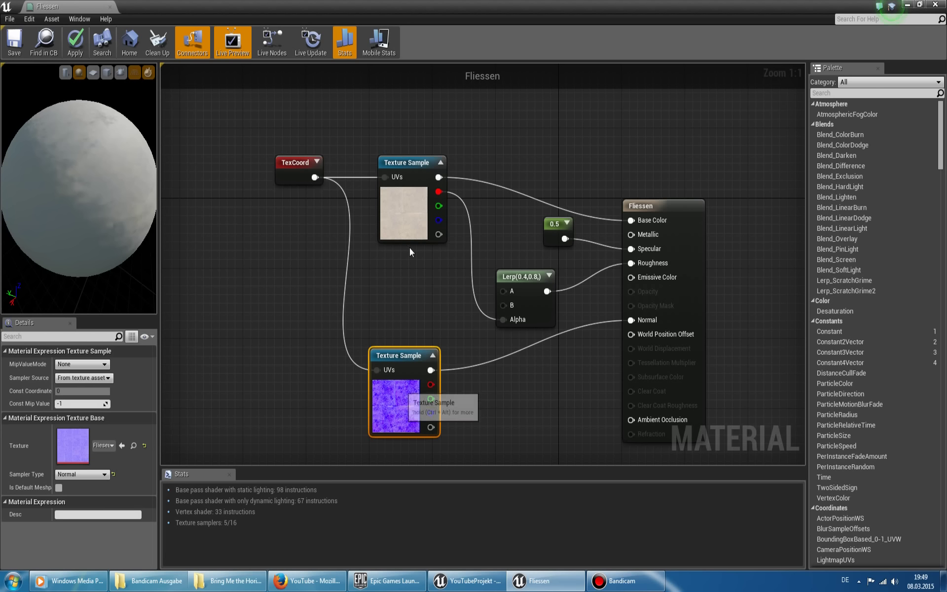
pyautogui.click(288, 164)
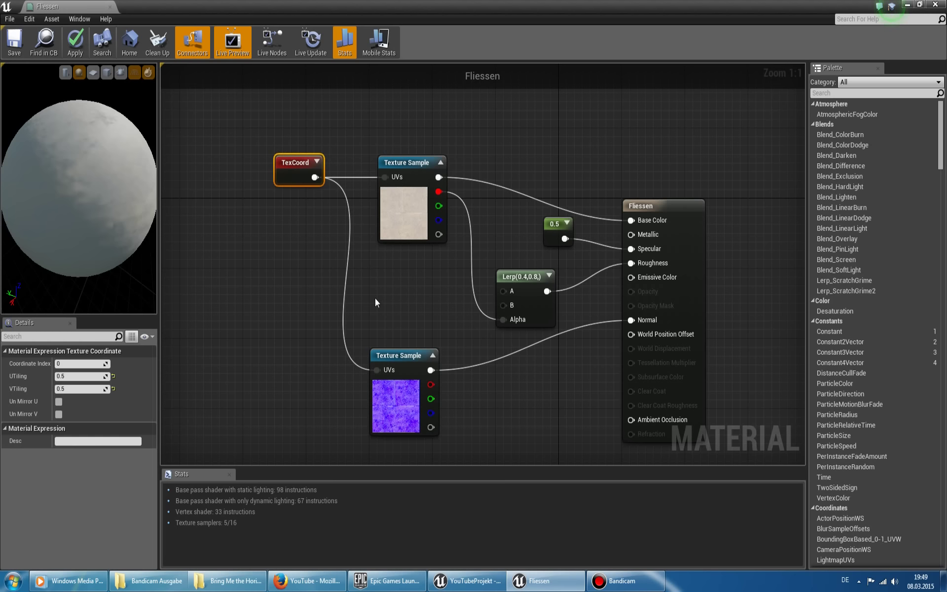
pyautogui.click(408, 354)
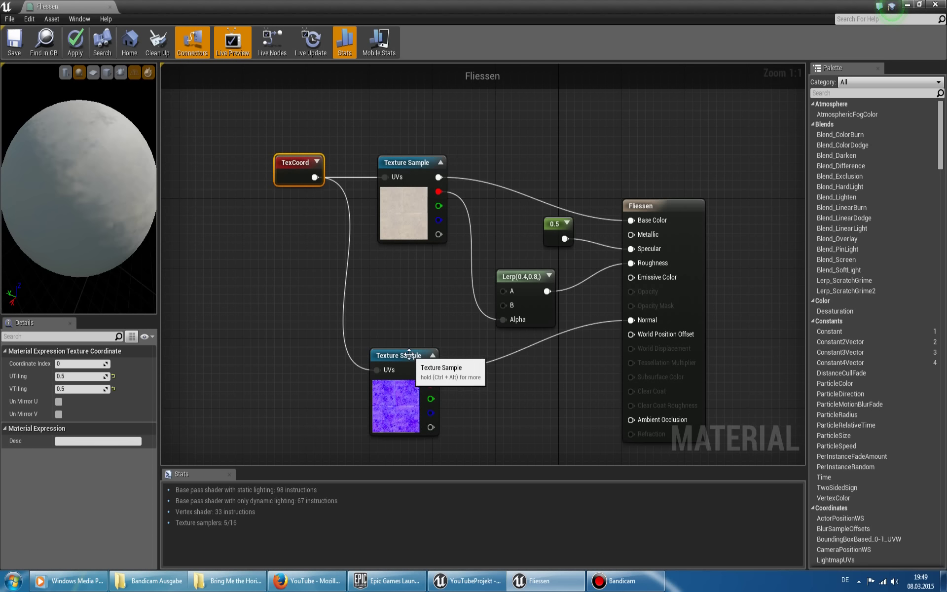
pyautogui.moveTo(410, 370); pyautogui.dragTo(410, 371)
pyautogui.click(415, 223)
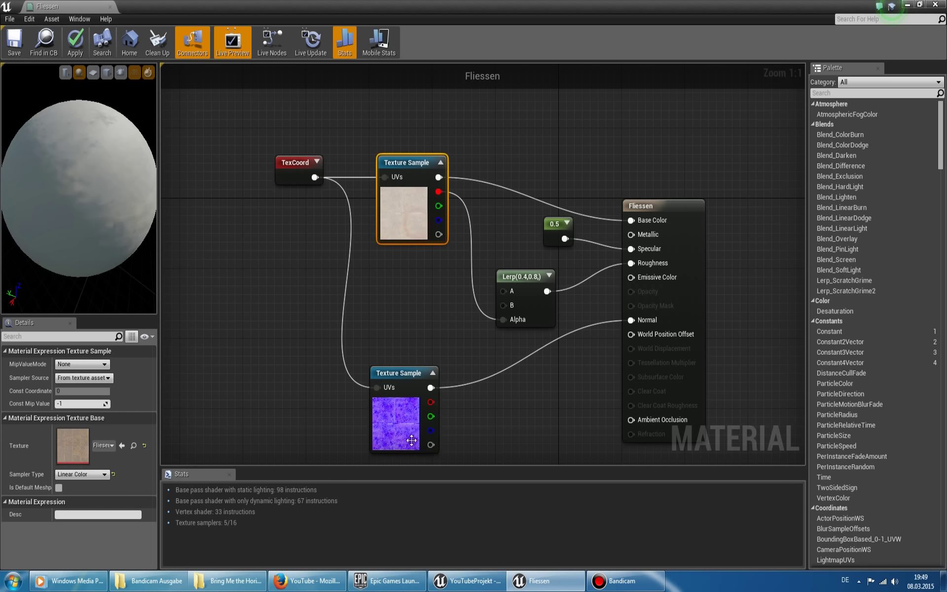
pyautogui.click(409, 443)
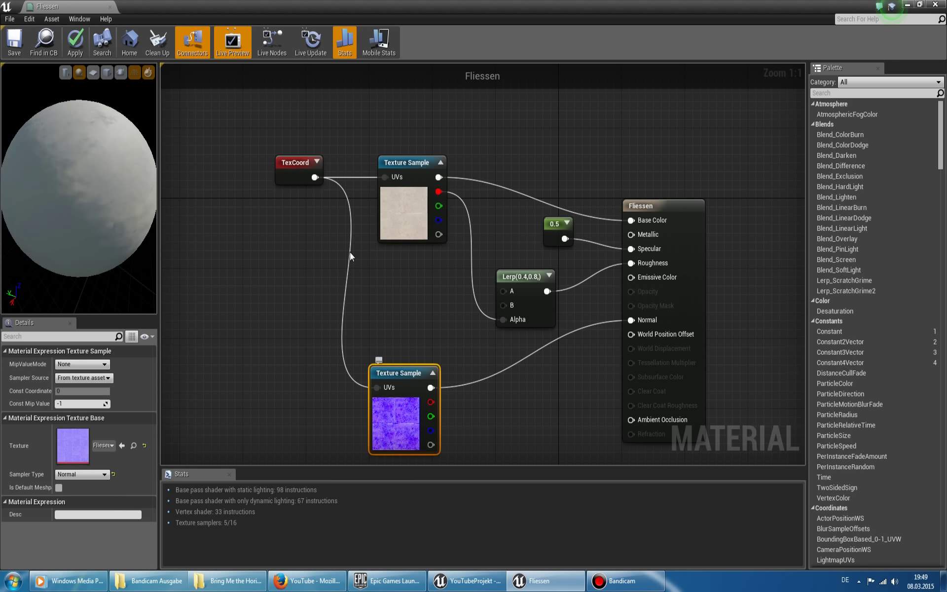
pyautogui.doubleClick(65, 443)
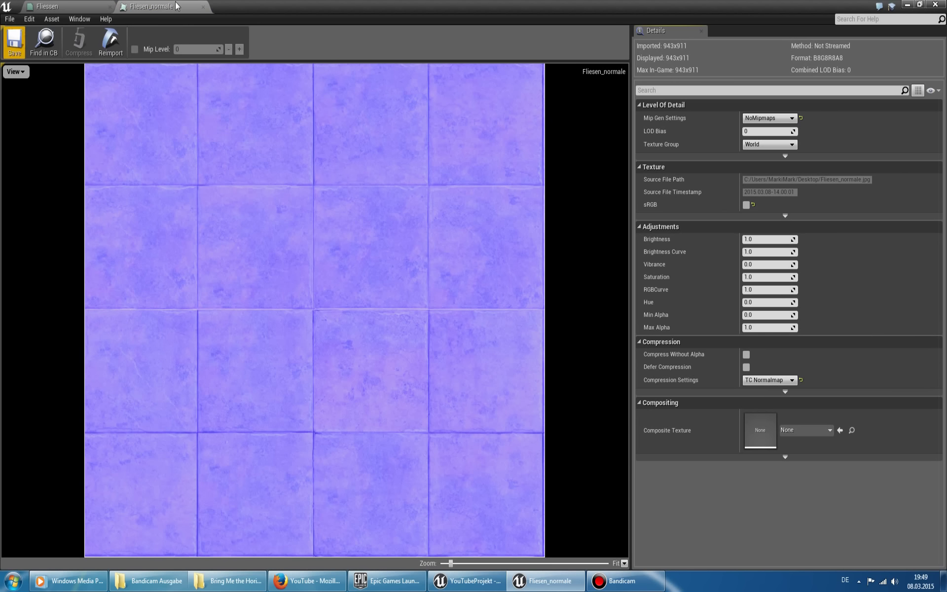
pyautogui.click(205, 7)
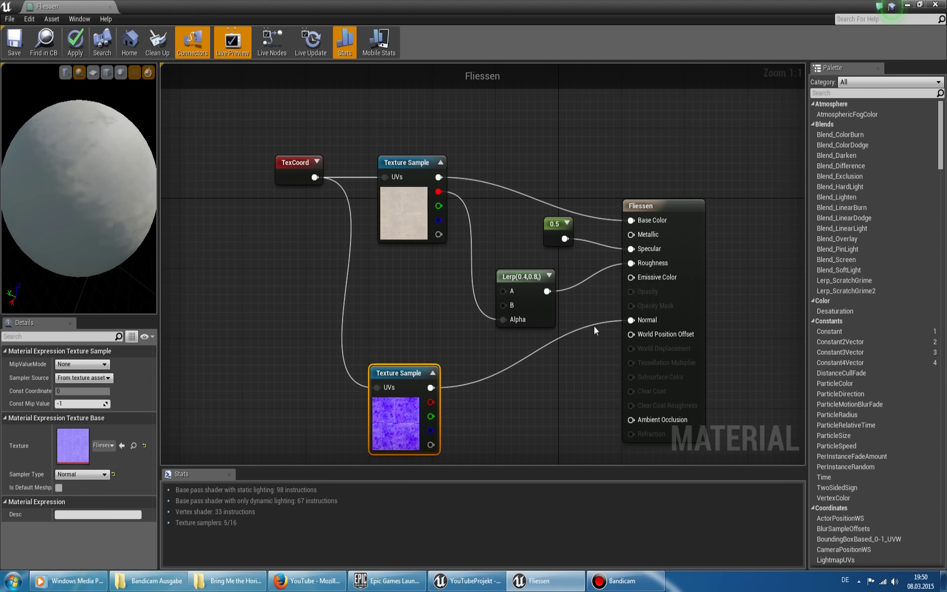
# Zoom out and rotate the preview sphere to show tile seams, then nudge the 0.5 constant.
pyautogui.moveTo(106, 208)
pyautogui.mouseDown(button='right')
pyautogui.moveTo(90, 217)
pyautogui.moveTo(90, 187)
pyautogui.mouseUp(button='right')
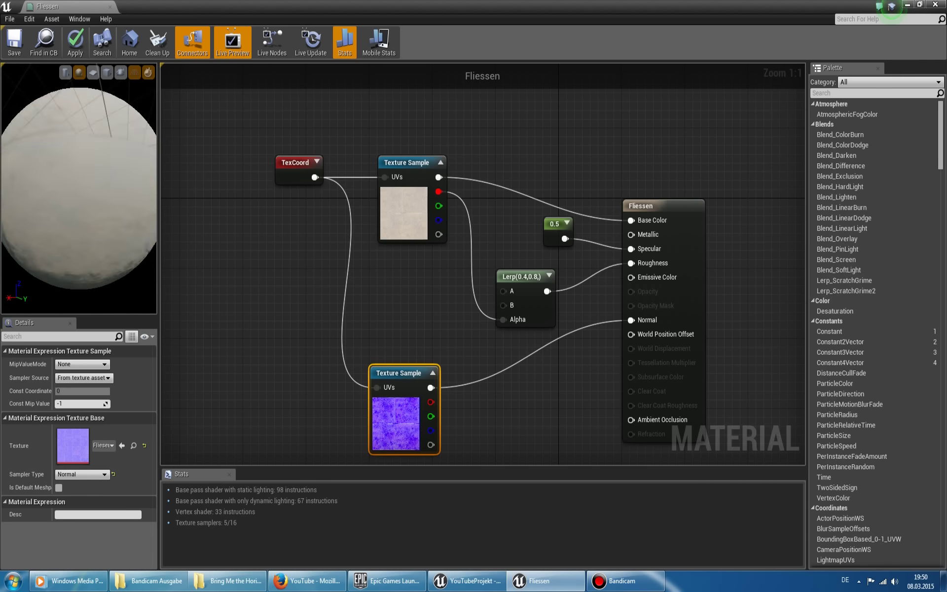
pyautogui.moveTo(90, 187)
pyautogui.mouseDown()
pyautogui.moveTo(118, 197)
pyautogui.moveTo(98, 202)
pyautogui.mouseUp()
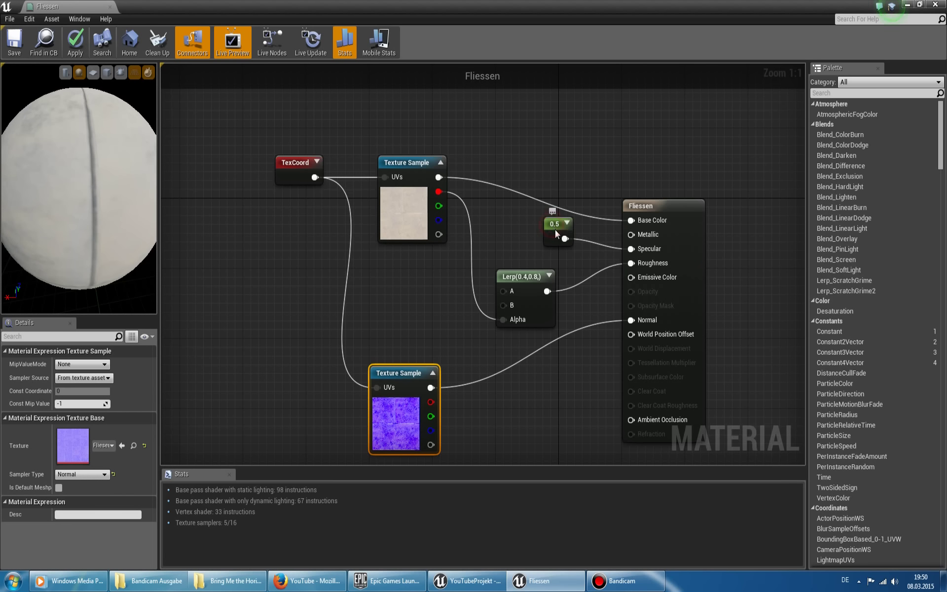
pyautogui.moveTo(555, 230); pyautogui.dragTo(629, 250)
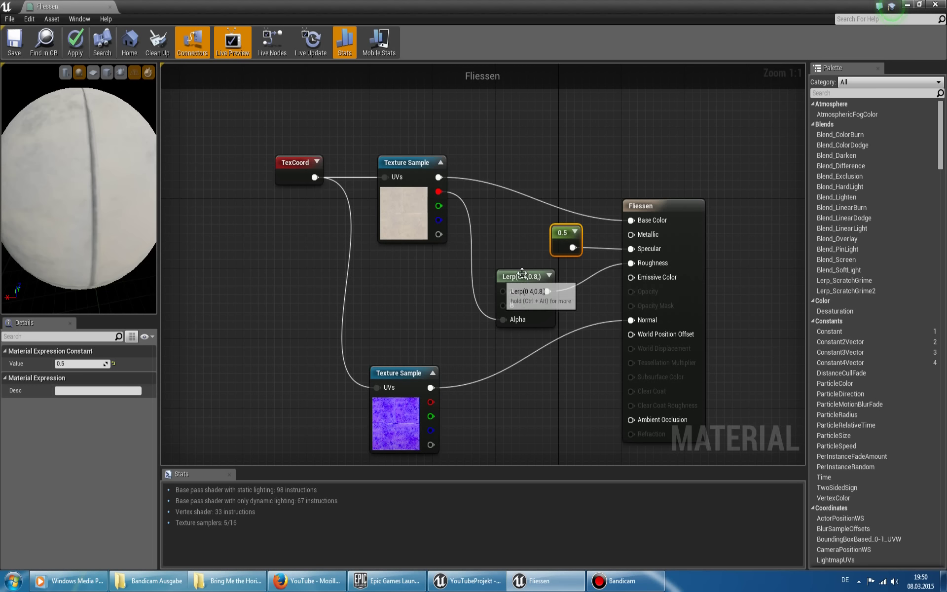
pyautogui.click(521, 275)
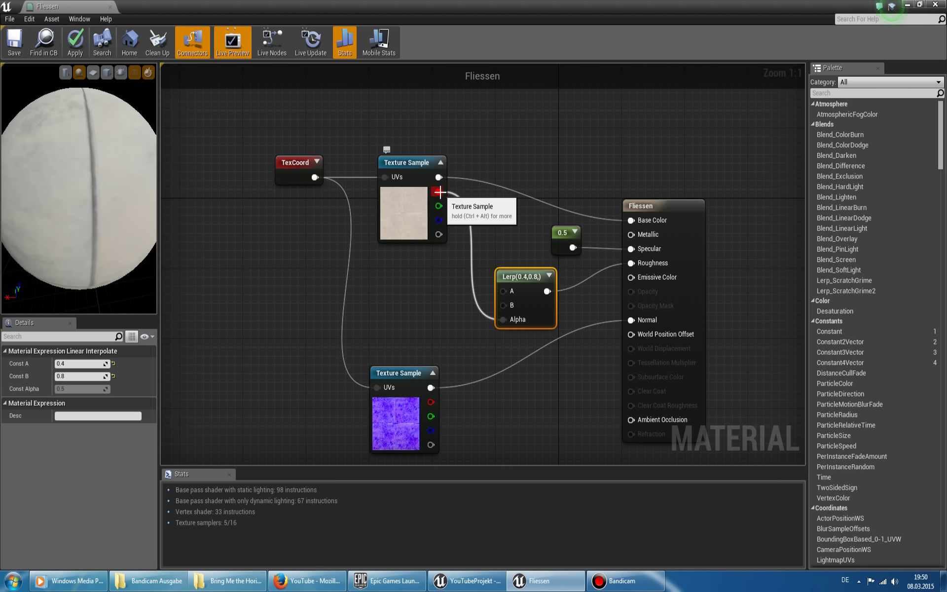
# Rewire Lerp Alpha from the red to the green channel, apply, and enable Live Update.
pyautogui.keyDown('alt'); pyautogui.click(439, 192); pyautogui.keyUp('alt')
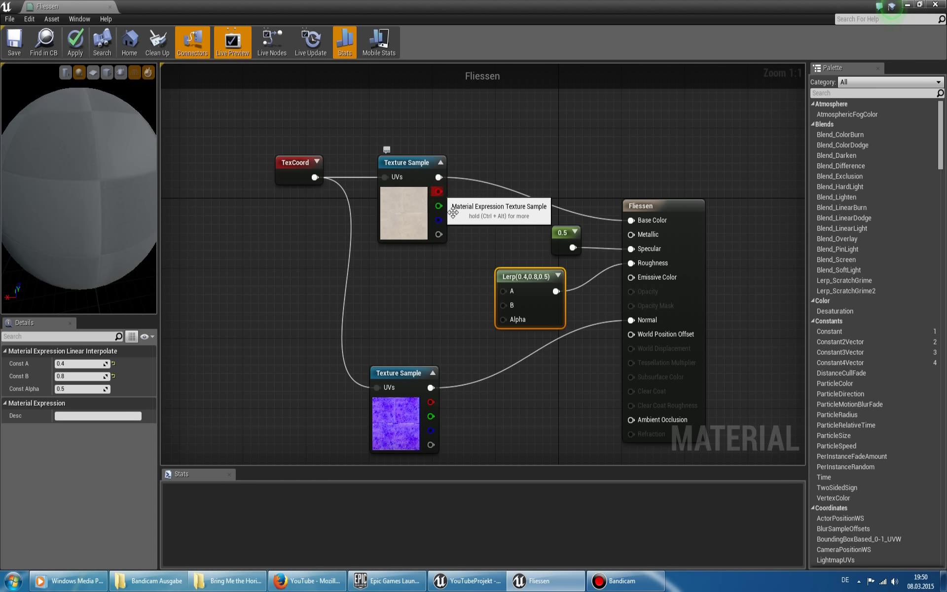
pyautogui.moveTo(504, 321); pyautogui.dragTo(442, 205)
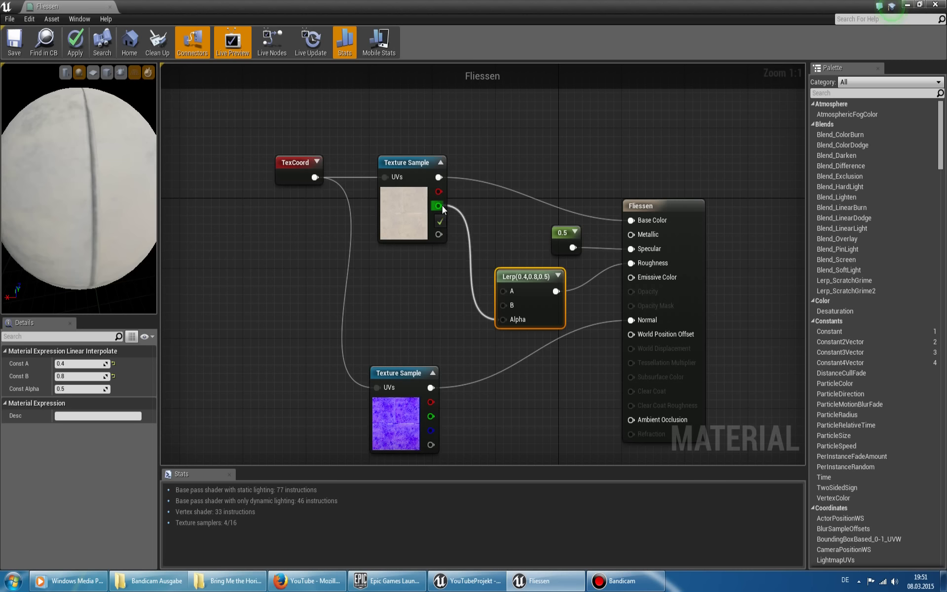
pyautogui.click(79, 45)
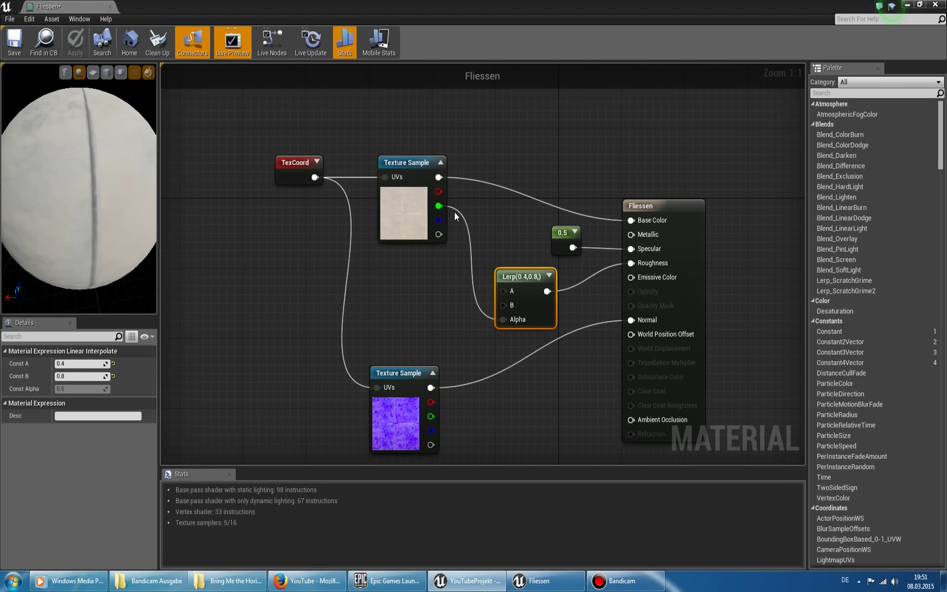
pyautogui.click(311, 42)
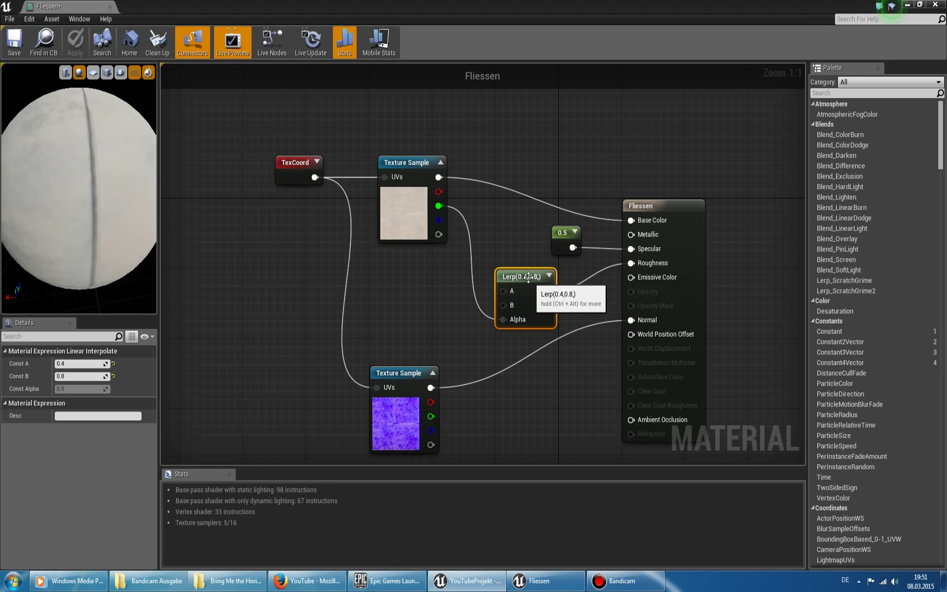
pyautogui.moveTo(528, 277); pyautogui.dragTo(528, 286)
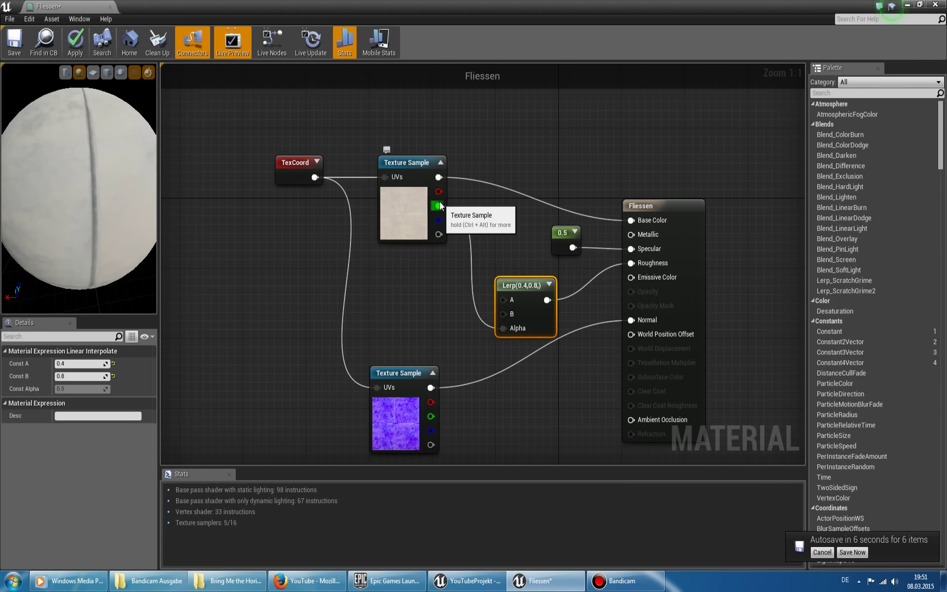
# Delete the 0.5 Specular constant node.
pyautogui.click(562, 234)
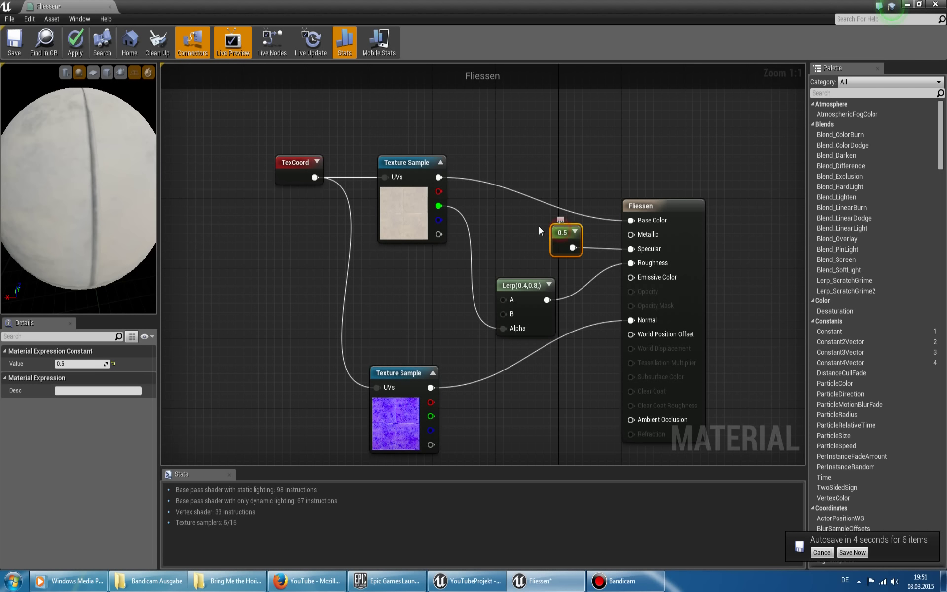
pyautogui.moveTo(558, 230); pyautogui.dragTo(534, 231)
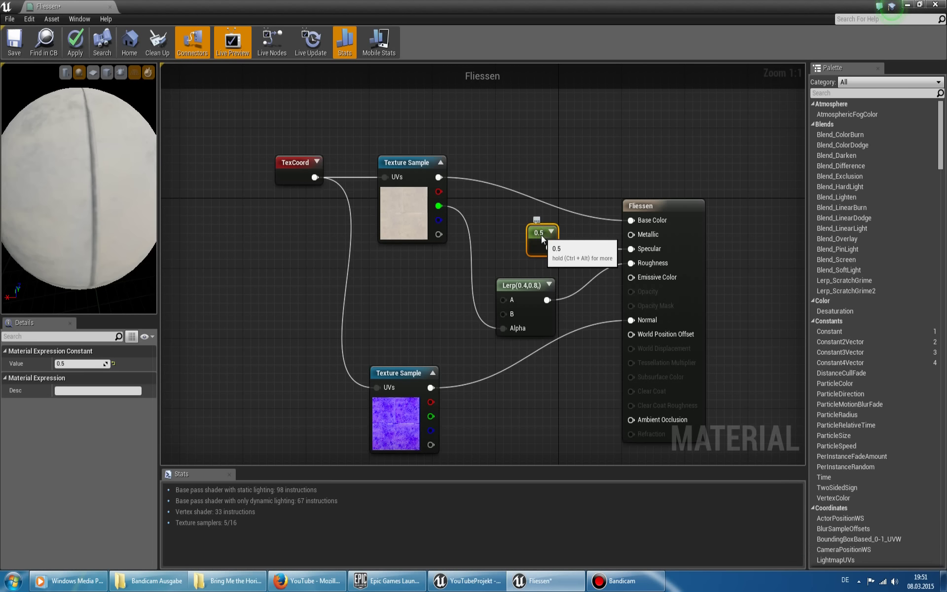
pyautogui.press('Delete')
# Duplicate the Lerp (0.4, 0.8, 0.5) and place the copy above the original.
pyautogui.click(524, 289)
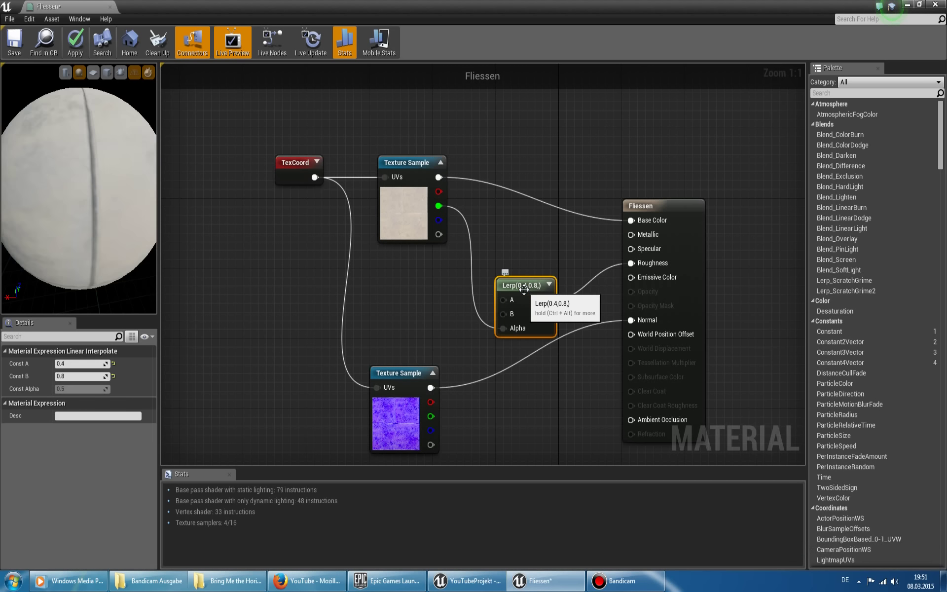
pyautogui.hotkey('ctrl', 'c')
pyautogui.hotkey('ctrl', 'v')
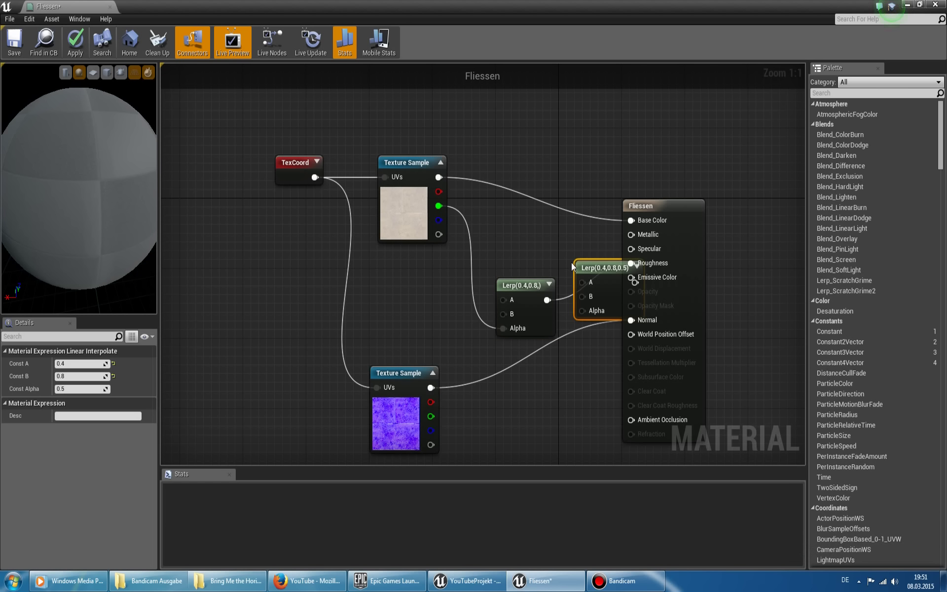
pyautogui.moveTo(625, 266); pyautogui.dragTo(522, 223)
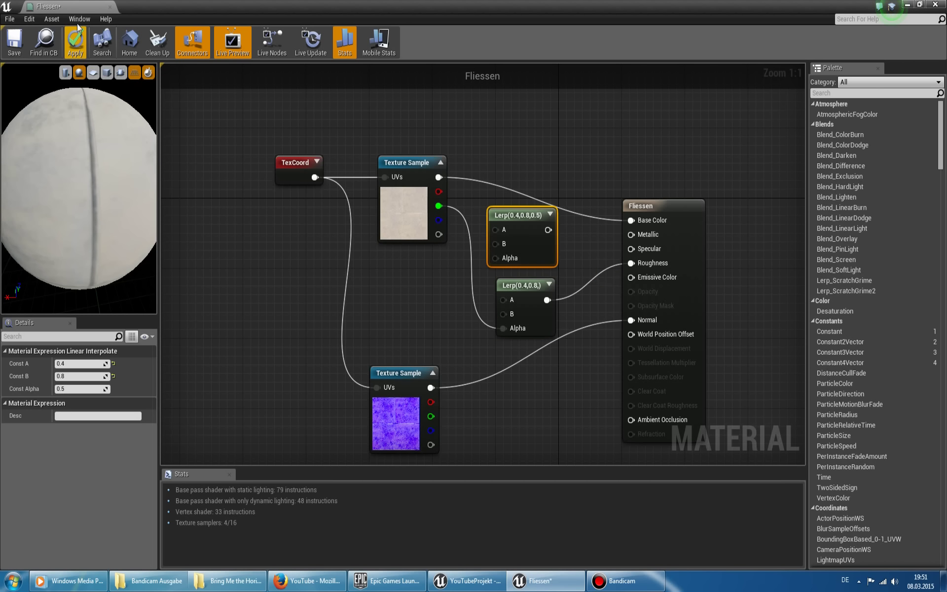
pyautogui.moveTo(543, 6); pyautogui.dragTo(691, 134)
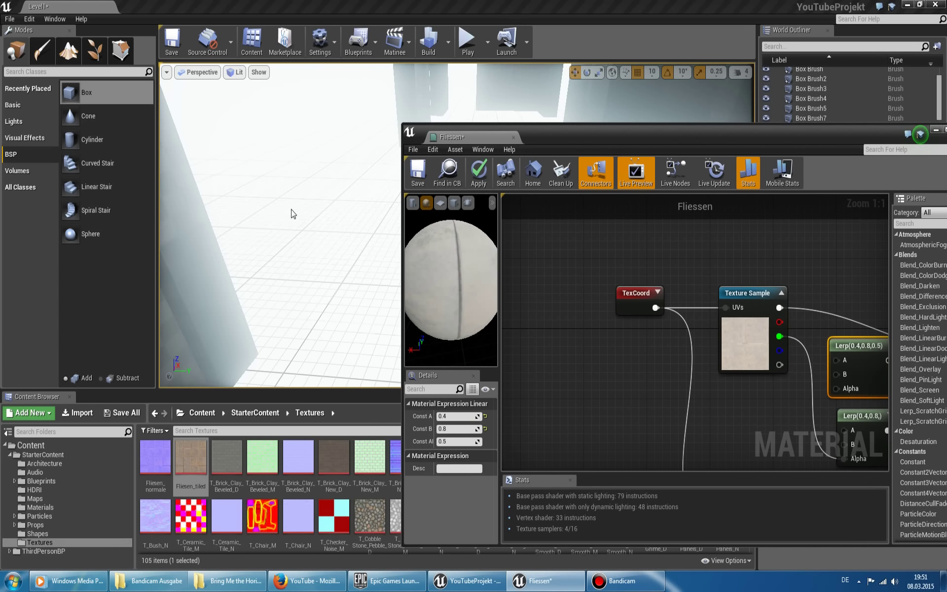
pyautogui.moveTo(291, 213)
pyautogui.mouseDown(button='right')
pyautogui.moveTo(275, 230)
pyautogui.moveTo(296, 217)
pyautogui.mouseUp(button='right')
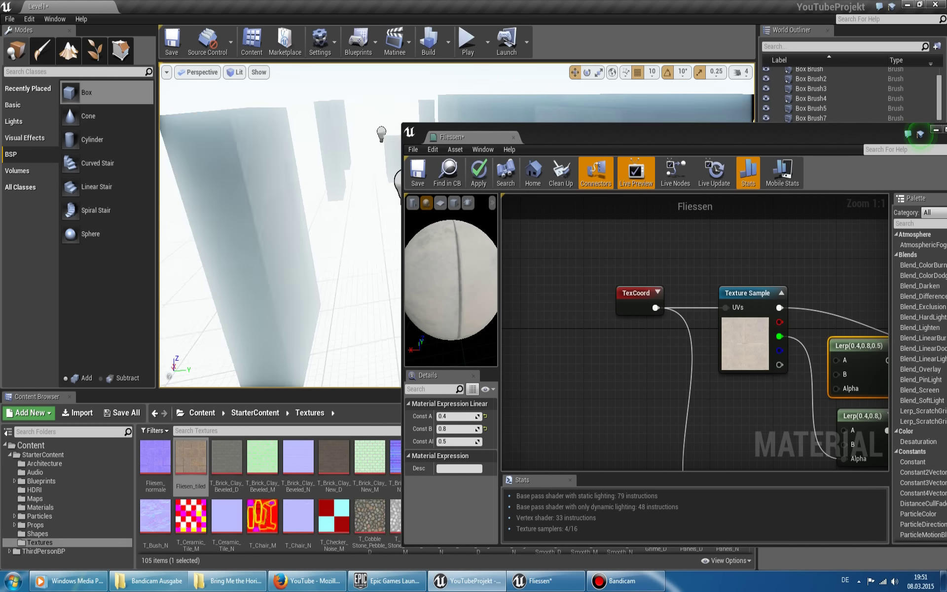
pyautogui.doubleClick(660, 135)
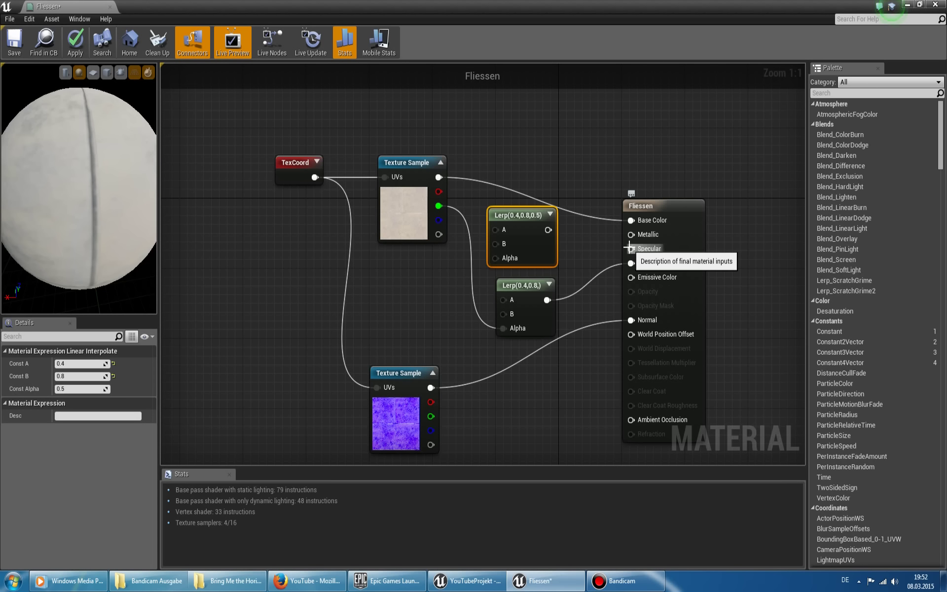
# Wire a new Constant node with value 0 into Specular and apply the material.
pyautogui.moveTo(630, 248); pyautogui.dragTo(597, 249)
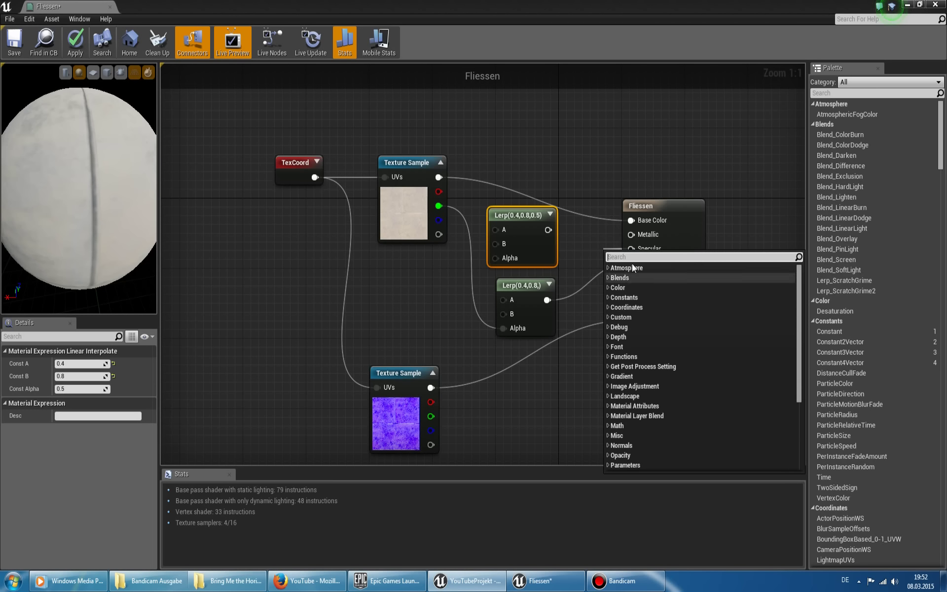
pyautogui.click(631, 296)
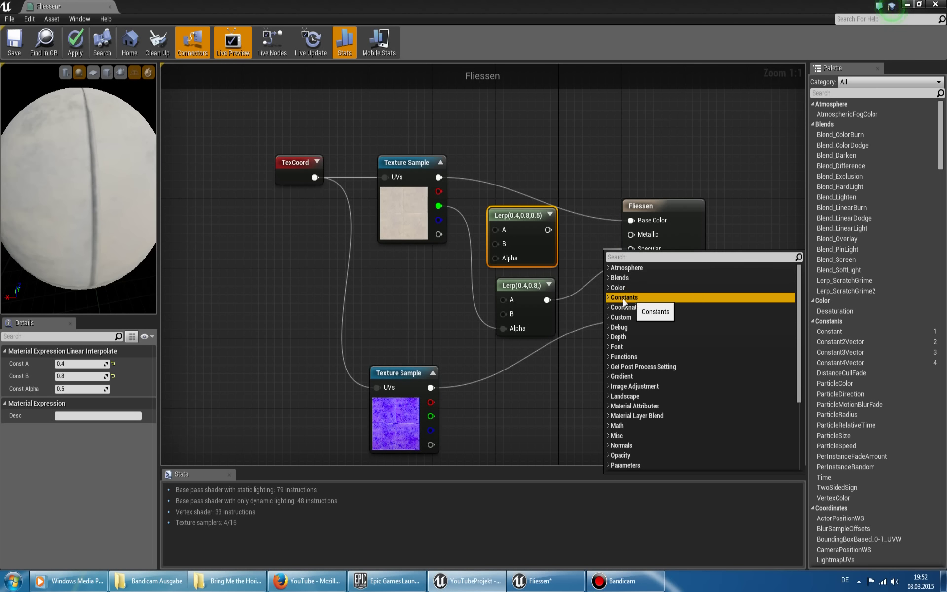
pyautogui.click(608, 297)
pyautogui.click(627, 309)
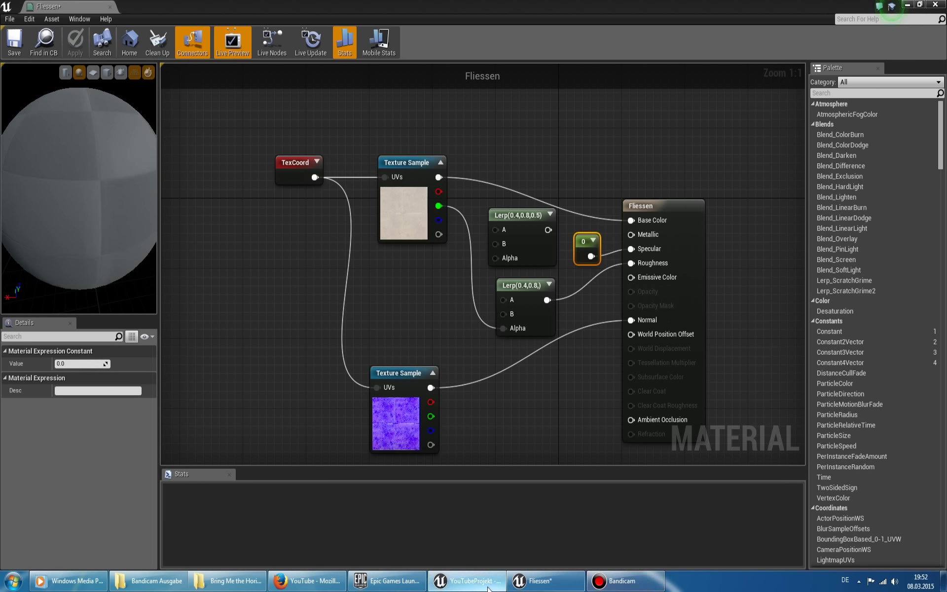
pyautogui.moveTo(488, 588)
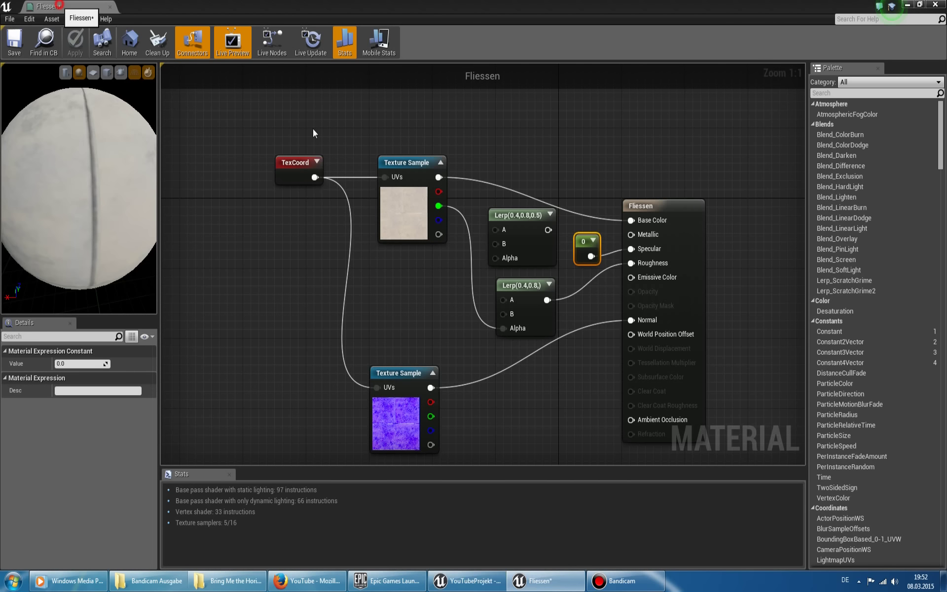
# Move the material editor aside and minimize it to reveal the level.
pyautogui.moveTo(52, 10); pyautogui.dragTo(670, 268)
pyautogui.moveTo(378, 309)
pyautogui.mouseDown()
pyautogui.moveTo(482, 325)
pyautogui.moveTo(538, 244)
pyautogui.mouseUp()
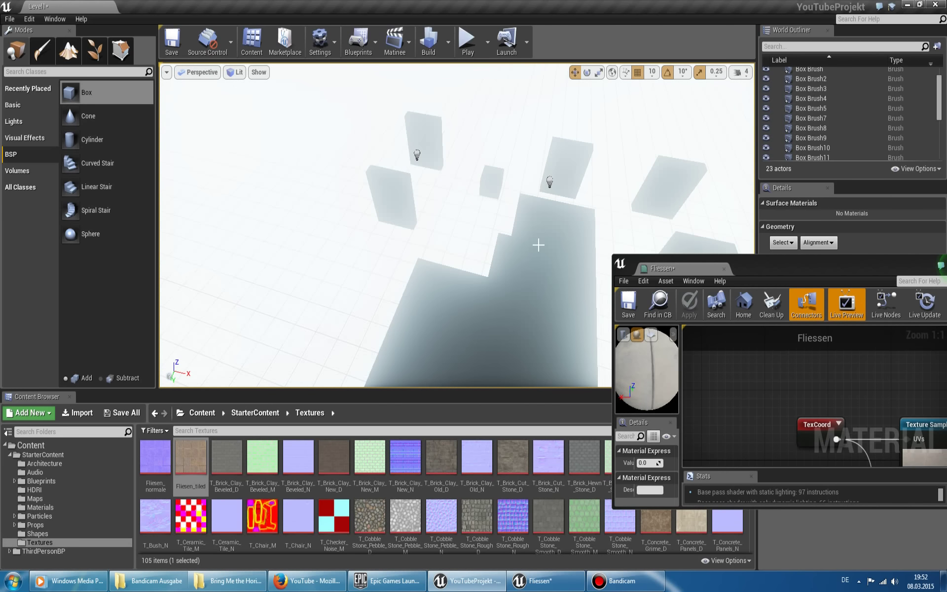
pyautogui.moveTo(808, 269); pyautogui.dragTo(695, 227)
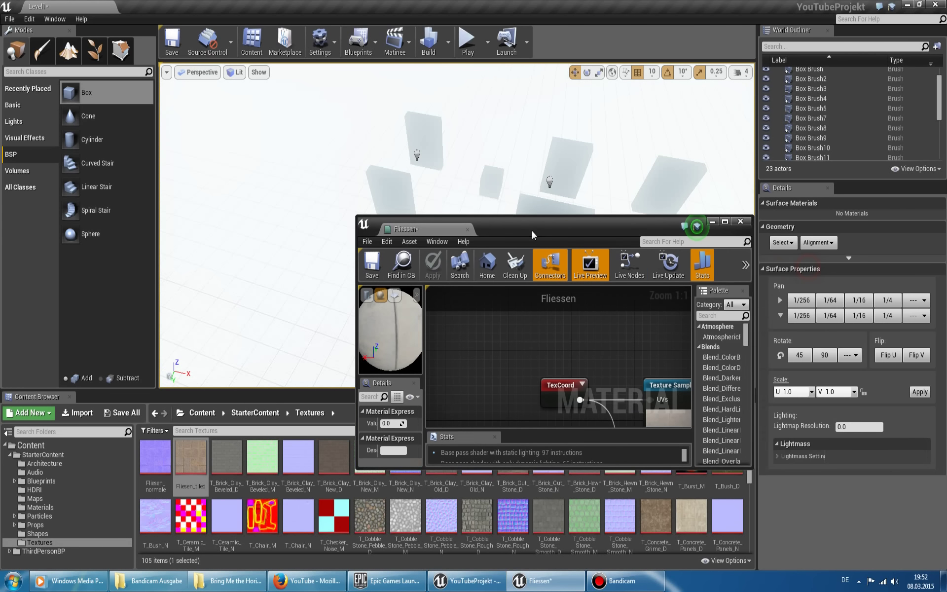
pyautogui.click(693, 225)
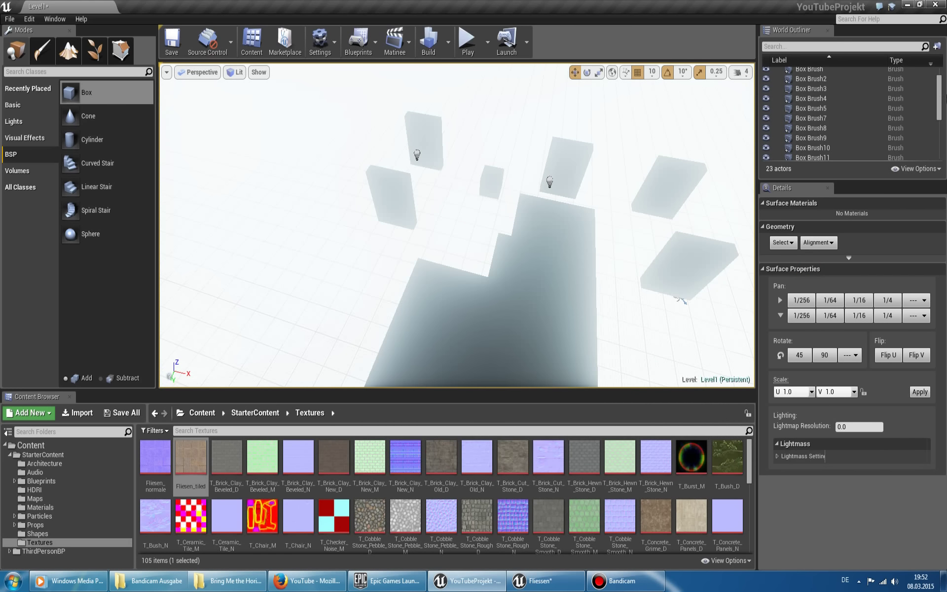
pyautogui.scroll(2, 940, 102)
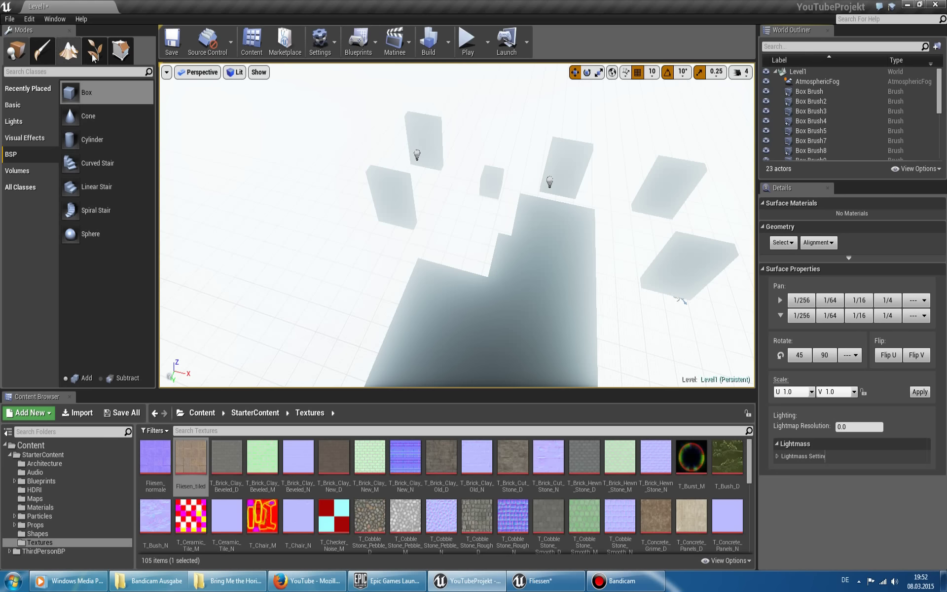
# Switch the viewports to the Four Panes 2x2 layout and zoom out the Top view.
pyautogui.click(167, 73)
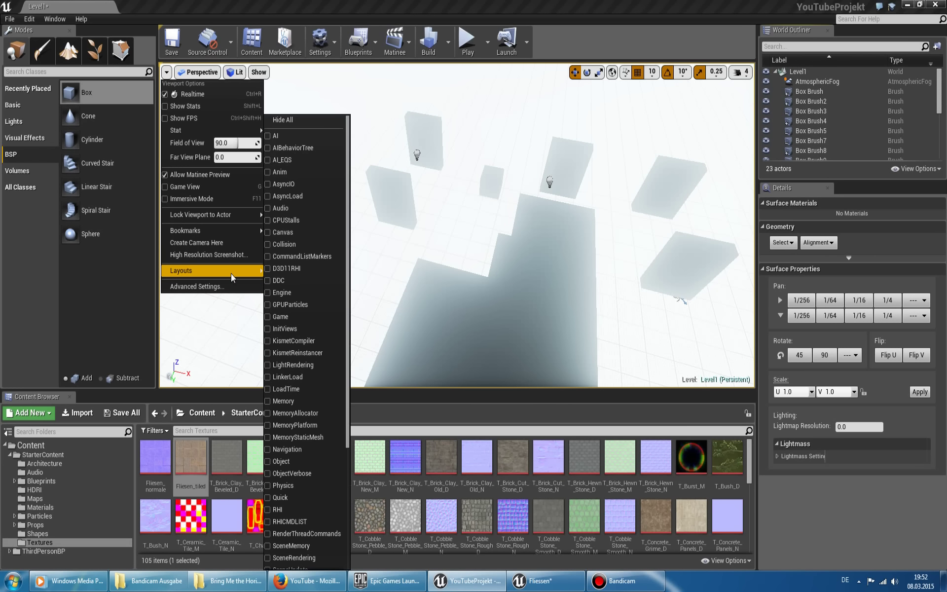
pyautogui.moveTo(230, 273)
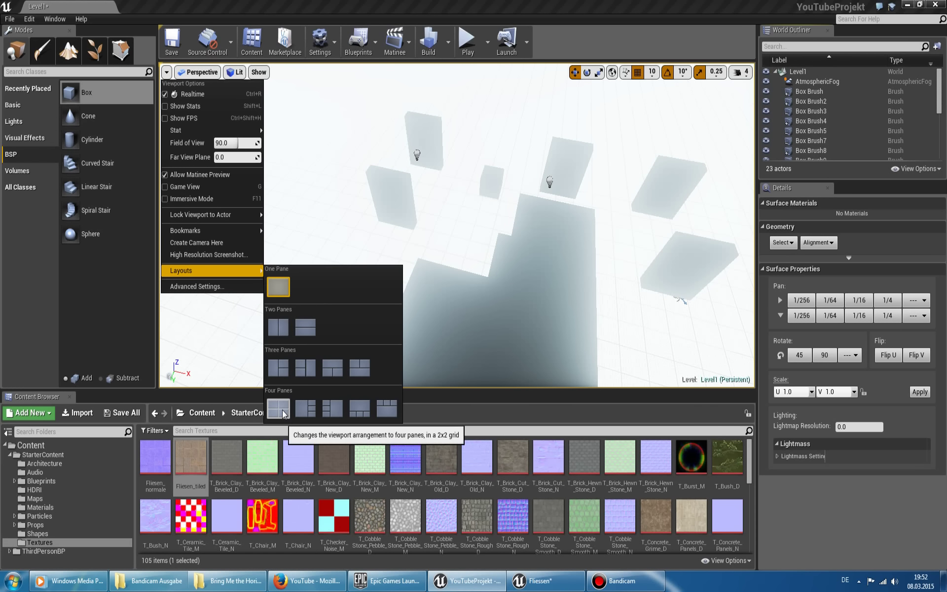
pyautogui.click(450, 345)
pyautogui.click(589, 272)
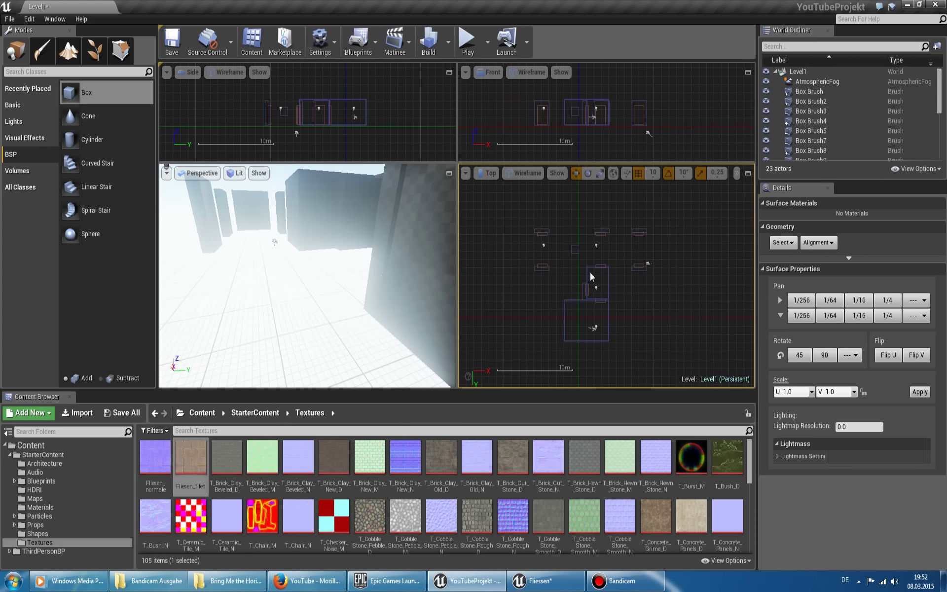
pyautogui.scroll(-3, 590, 272)
pyautogui.scroll(-3, 589, 272)
pyautogui.scroll(-2, 590, 272)
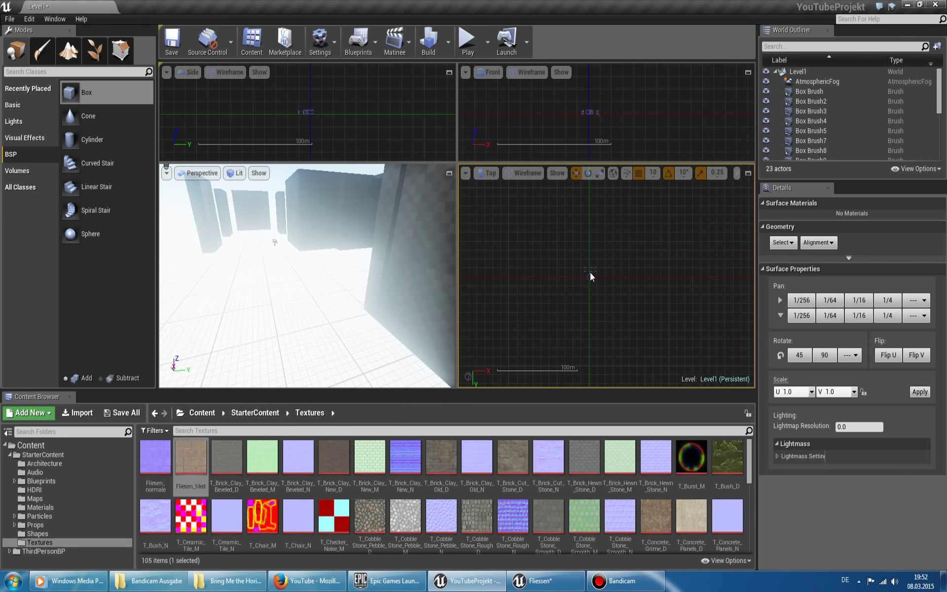
pyautogui.scroll(-2, 590, 273)
pyautogui.scroll(-2, 590, 272)
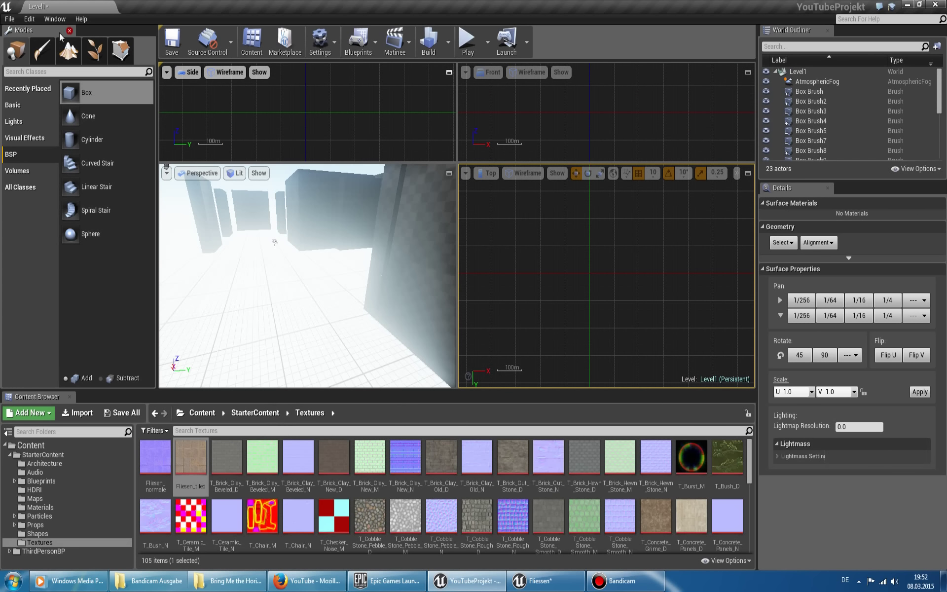
# Roll Undo History back to the Move Node entry before Delete Actors, restoring Box Brush6.
pyautogui.click(27, 22)
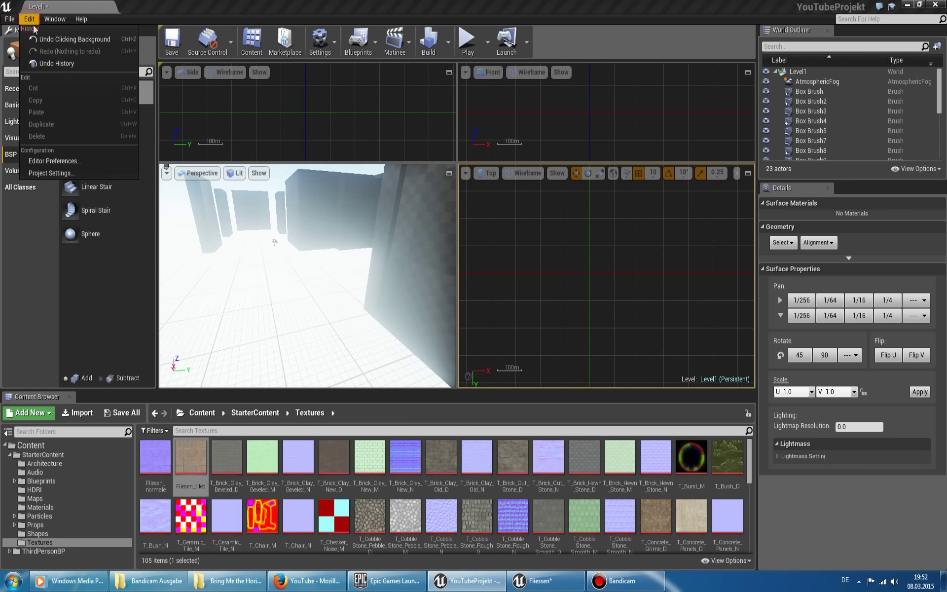
pyautogui.click(77, 63)
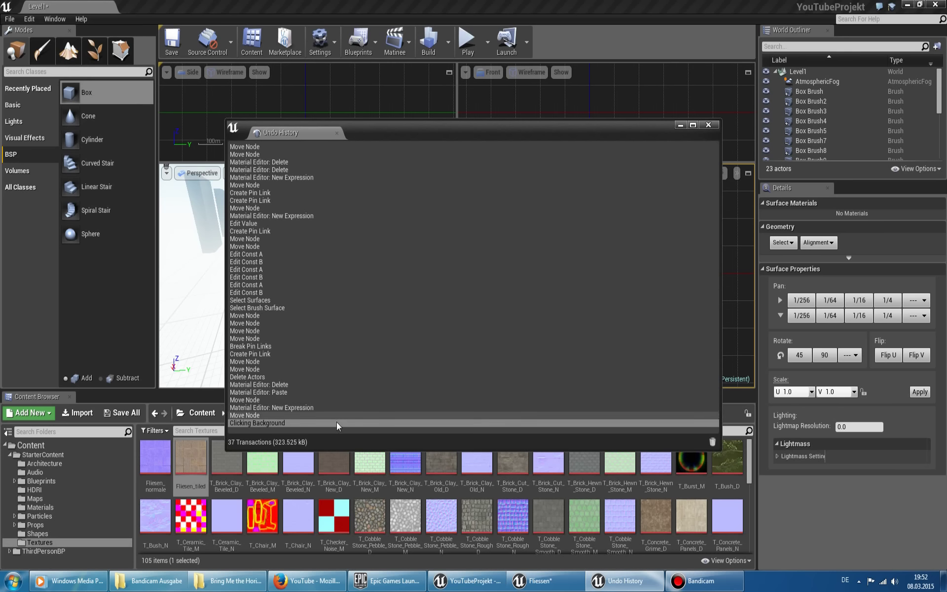
pyautogui.click(340, 370)
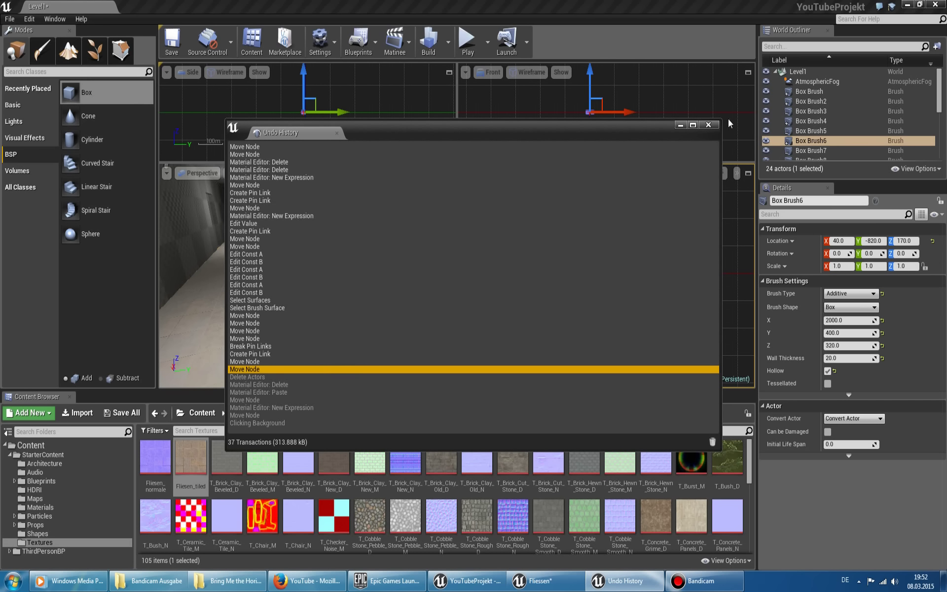
pyautogui.click(713, 125)
pyautogui.moveTo(419, 316); pyautogui.dragTo(412, 331)
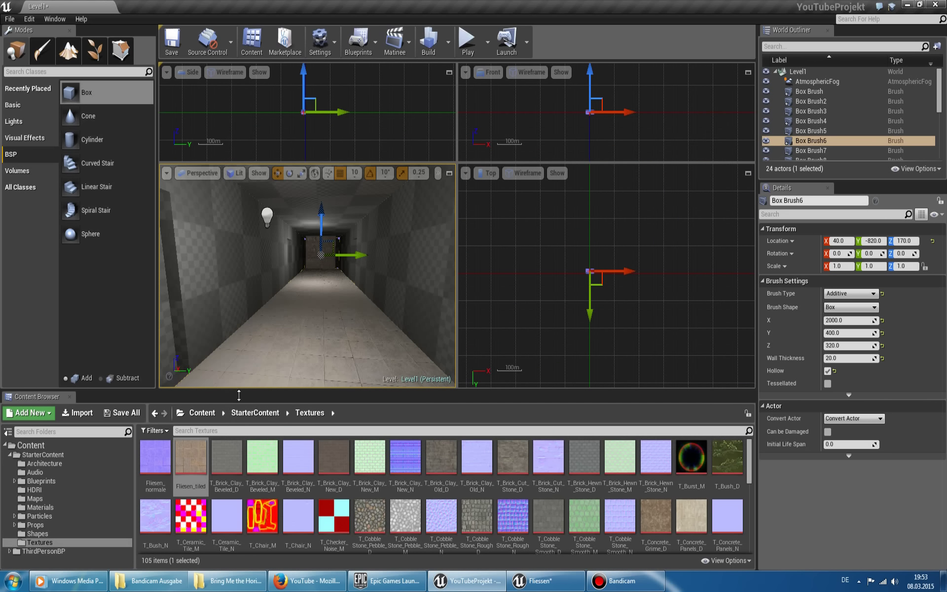
# Restore and resize the material editor, delete the 0.5 constant, and apply the change.
pyautogui.click(550, 582)
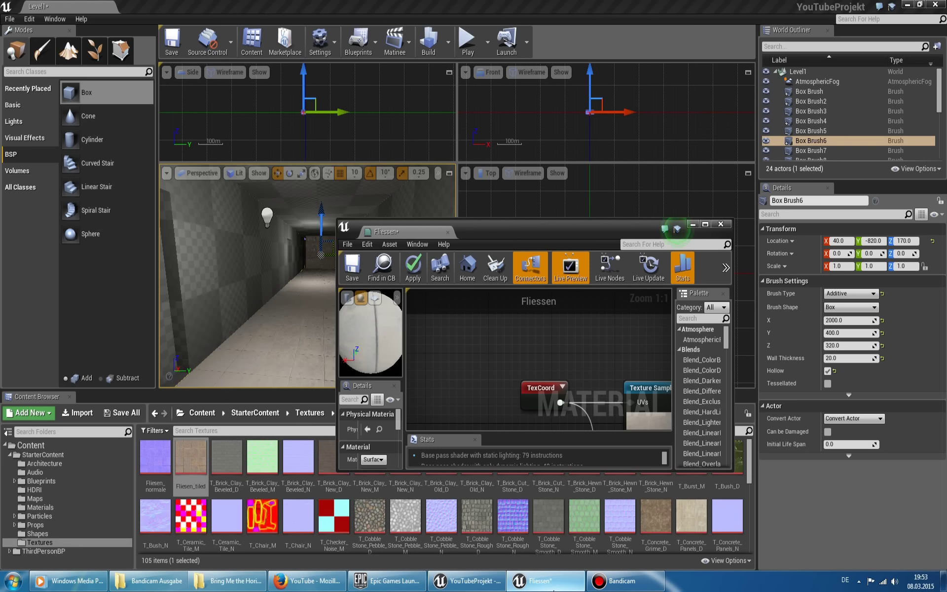
pyautogui.moveTo(620, 225); pyautogui.dragTo(557, 101)
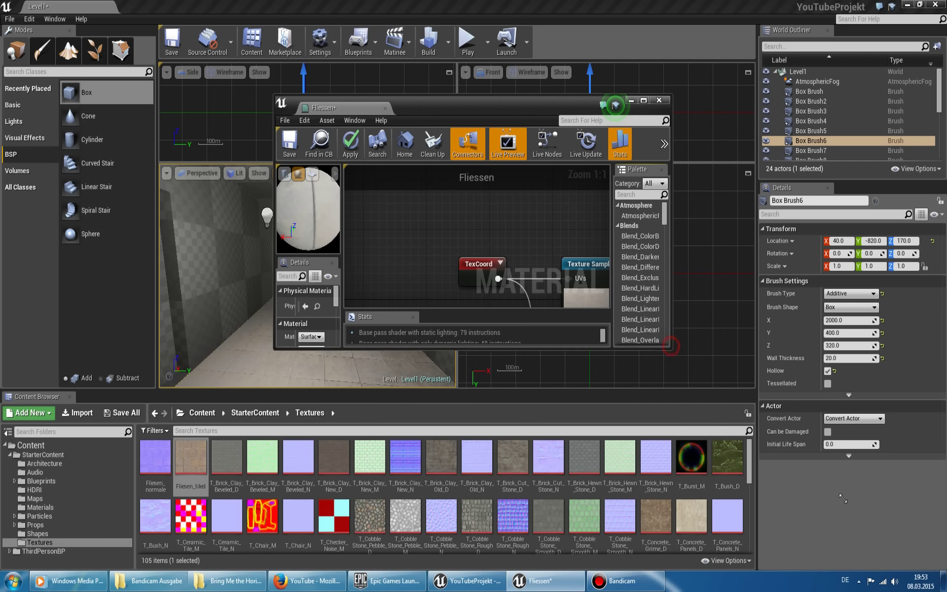
pyautogui.moveTo(669, 350); pyautogui.dragTo(938, 561)
pyautogui.moveTo(887, 105); pyautogui.dragTo(818, 99)
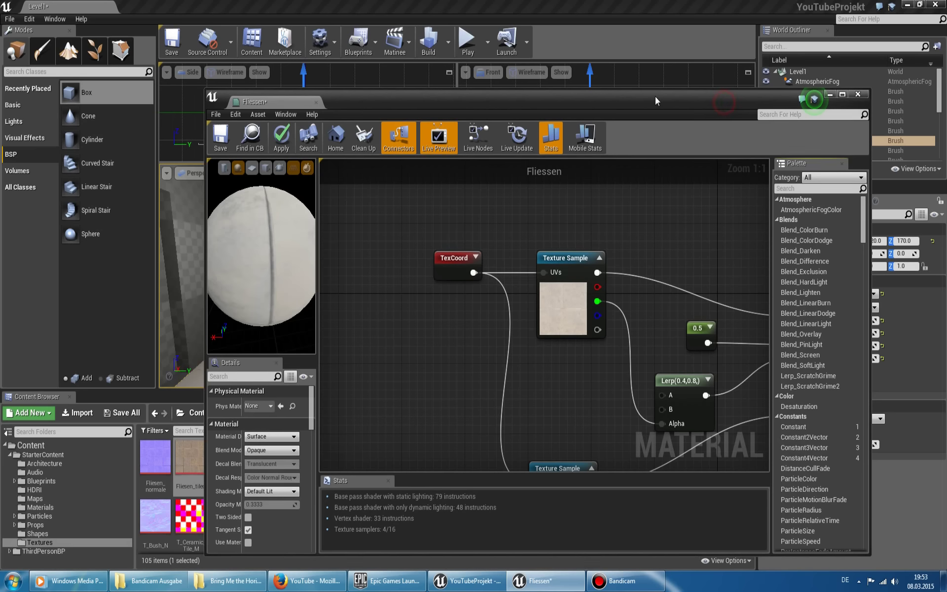
pyautogui.moveTo(772, 333); pyautogui.dragTo(859, 334)
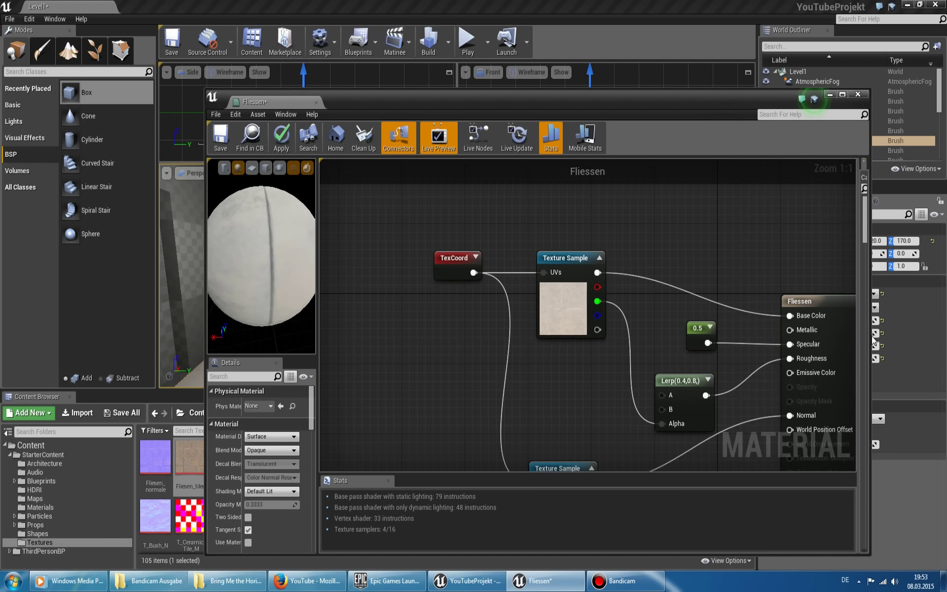
pyautogui.moveTo(700, 336); pyautogui.dragTo(661, 336)
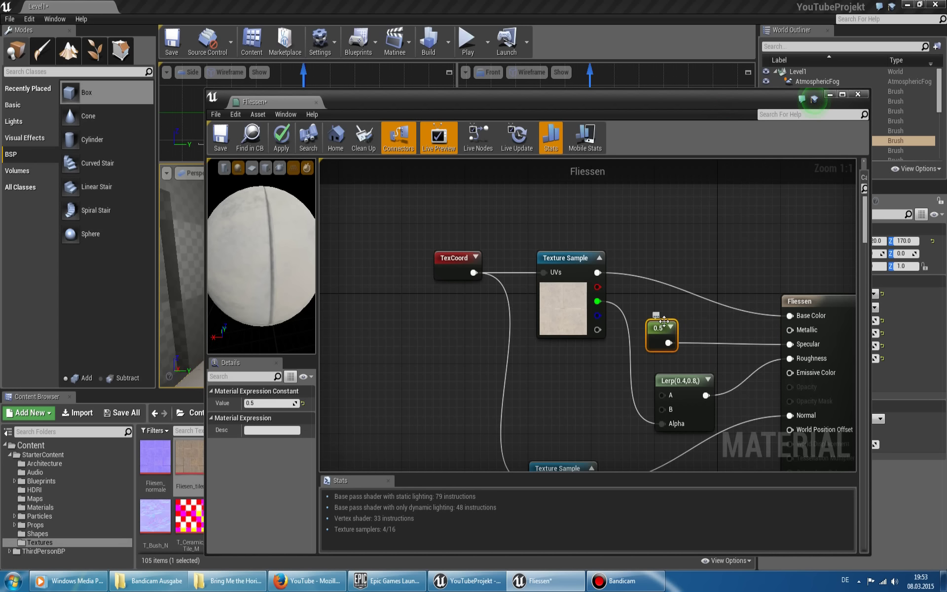
pyautogui.press('Delete')
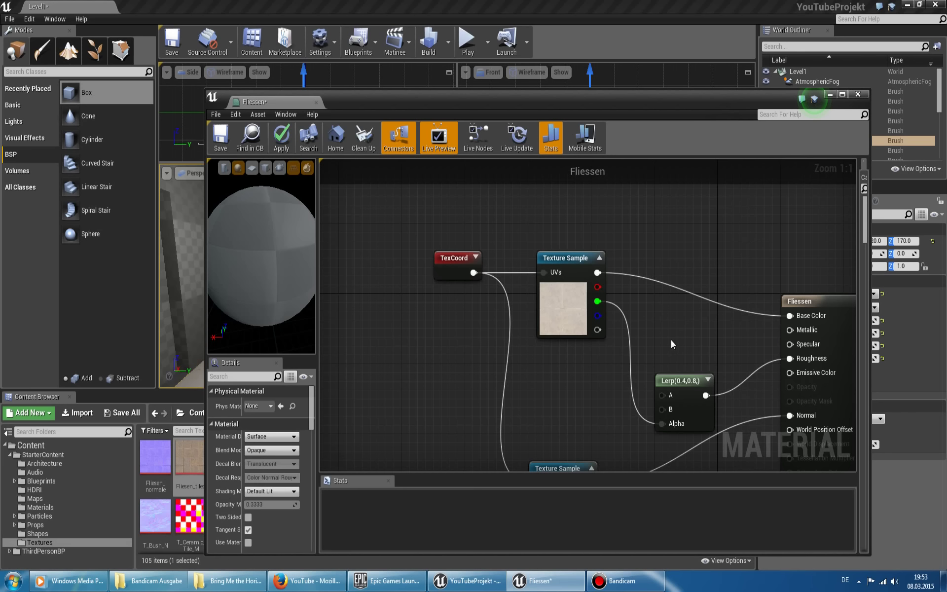
pyautogui.click(282, 142)
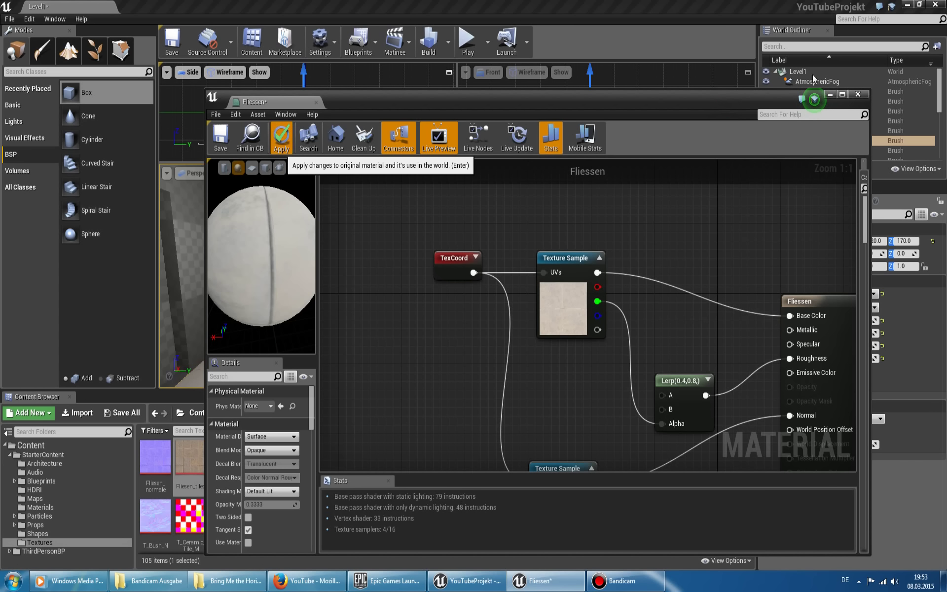
# Fly down the corridor to check the tiled floor with the updated Fliessen material.
pyautogui.click(829, 95)
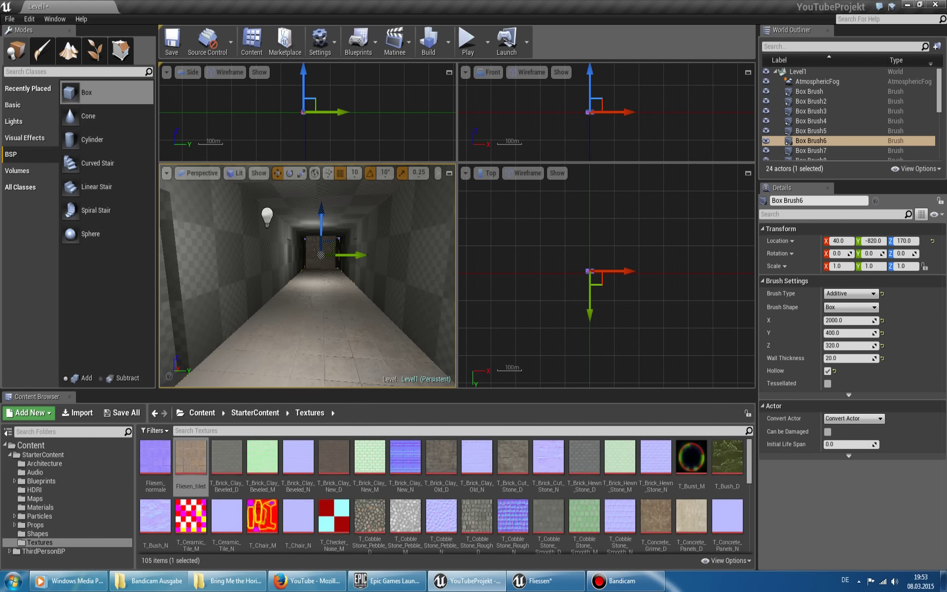
pyautogui.moveTo(391, 305)
pyautogui.mouseDown(button='right')
pyautogui.moveTo(368, 351)
pyautogui.moveTo(376, 309)
pyautogui.mouseUp(button='right')
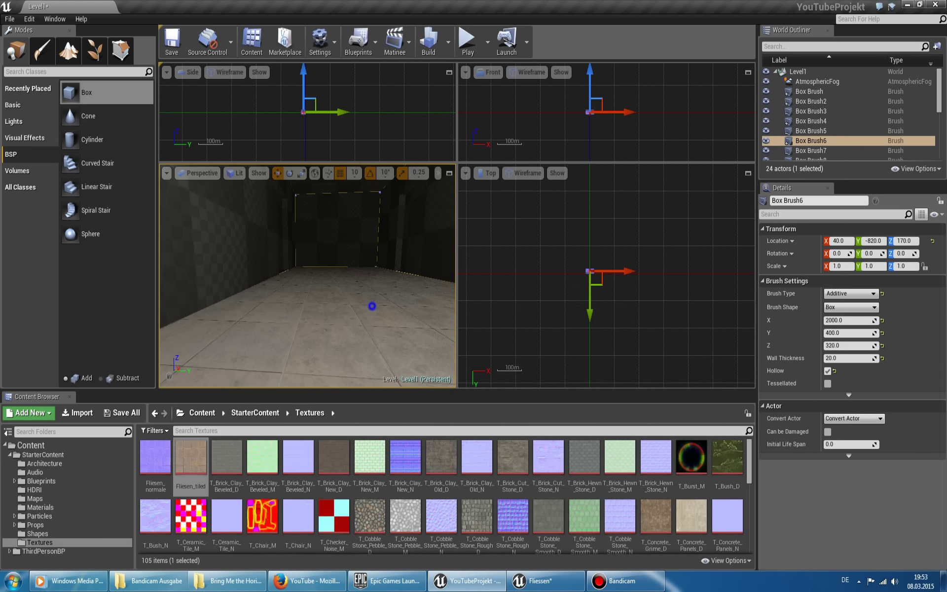
pyautogui.click(545, 573)
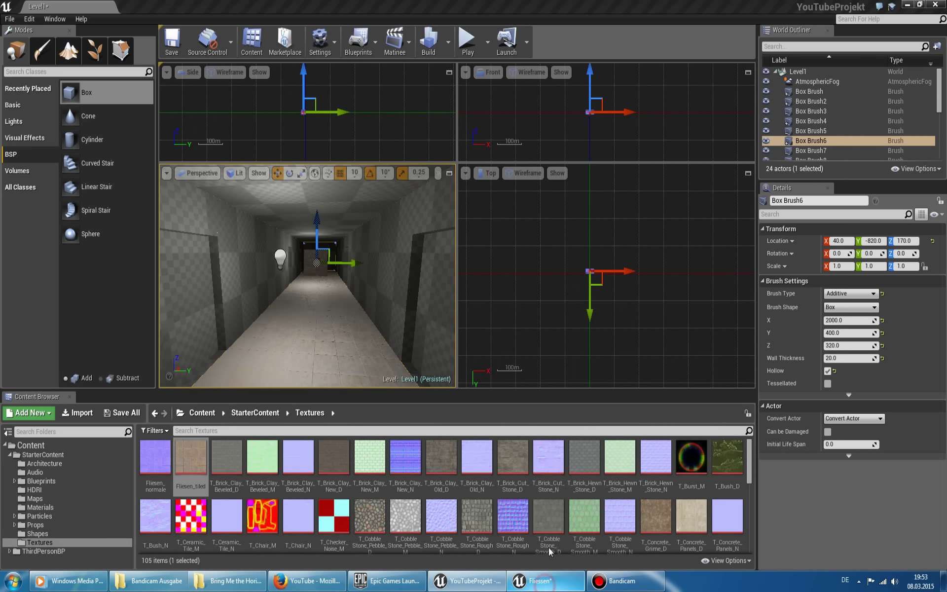
# Duplicate the Lerp with Ctrl+W and place the copy above the original.
pyautogui.moveTo(692, 375); pyautogui.dragTo(601, 307, button='right')
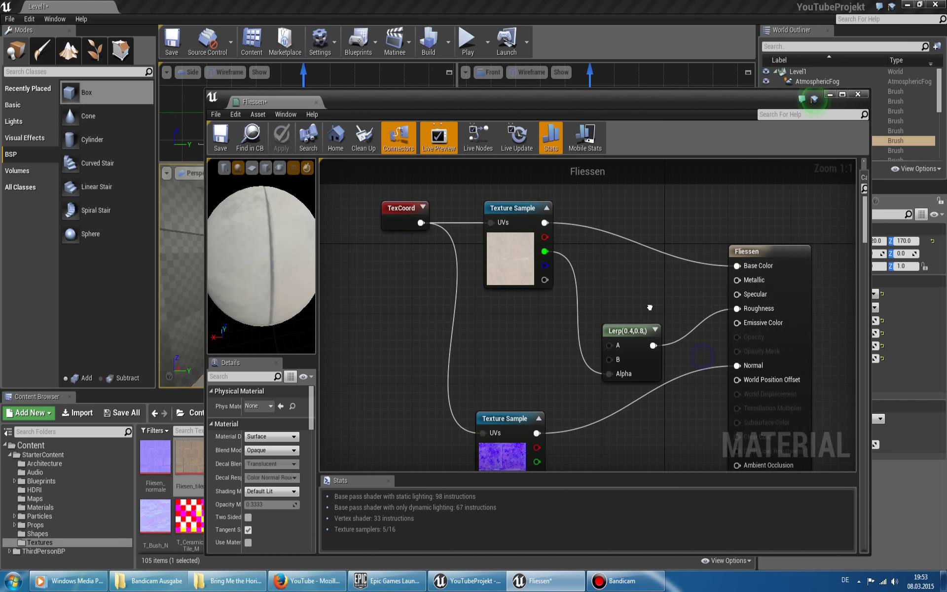
pyautogui.click(587, 314)
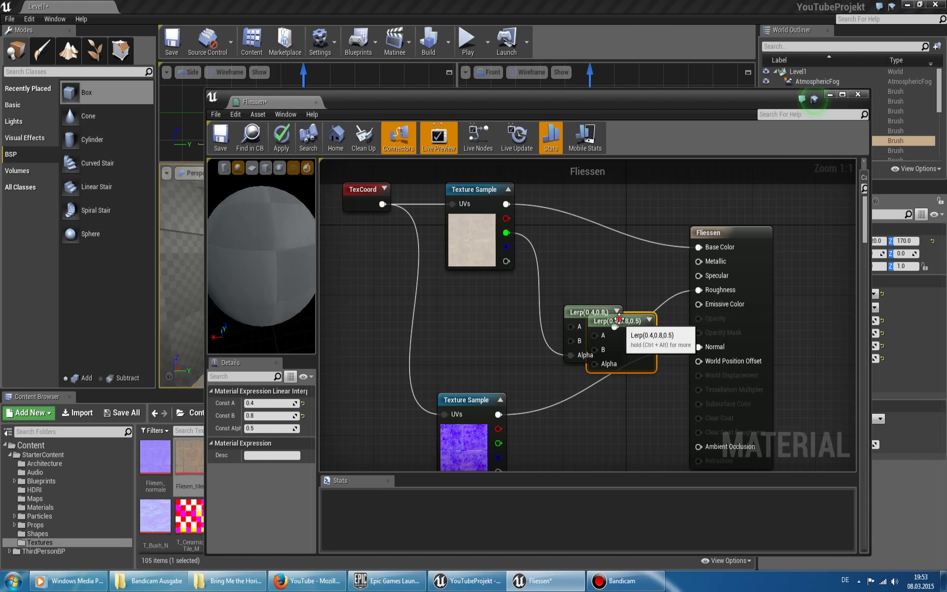
pyautogui.hotkey('ctrl', 'w')
pyautogui.moveTo(592, 316)
pyautogui.mouseDown()
pyautogui.moveTo(600, 245)
pyautogui.moveTo(690, 275)
pyautogui.mouseUp()
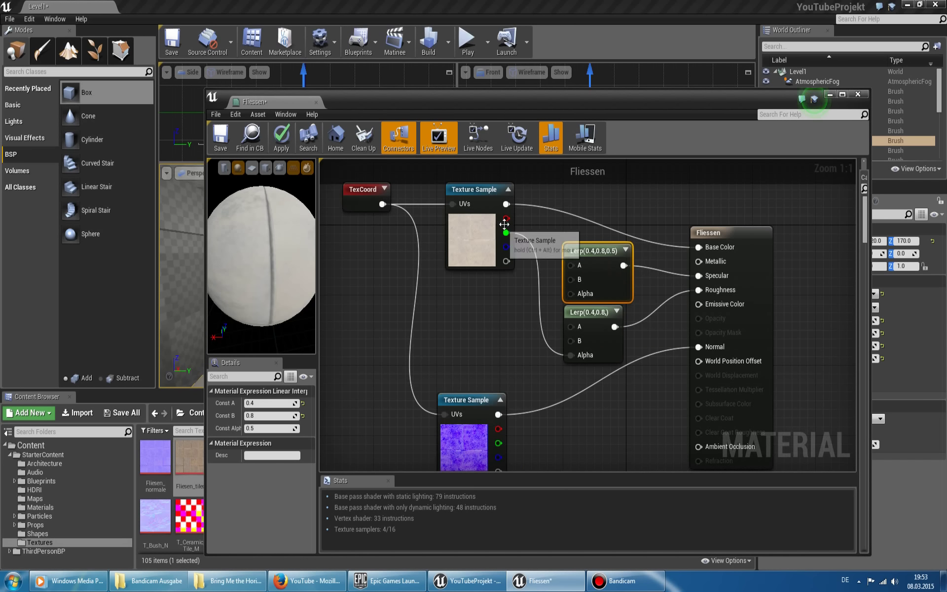
# Feed the texture's red channel into the Alpha of both Lerps, replacing the green link.
pyautogui.moveTo(505, 218); pyautogui.dragTo(573, 268)
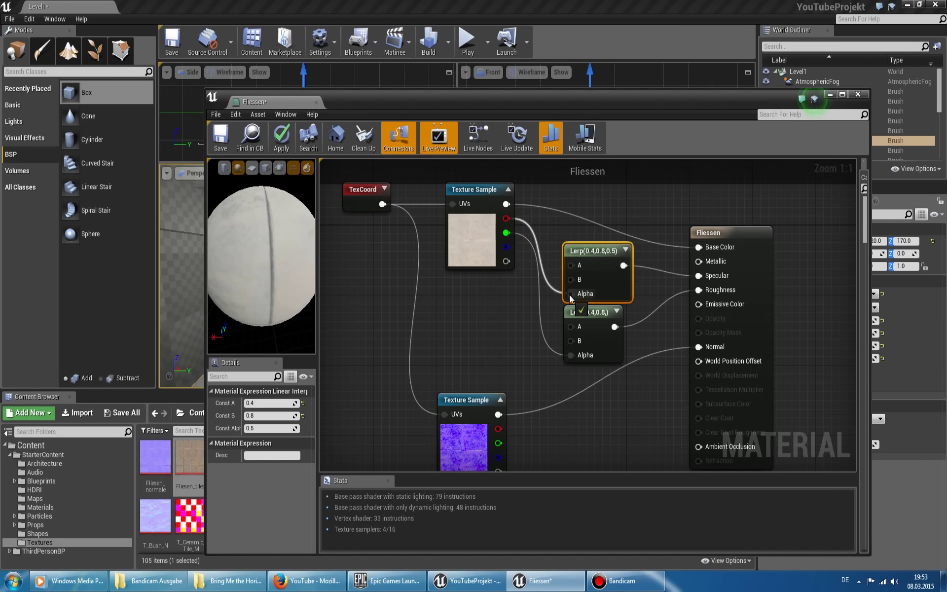
pyautogui.moveTo(573, 268); pyautogui.dragTo(571, 293)
pyautogui.keyDown('alt'); pyautogui.click(570, 354); pyautogui.keyUp('alt')
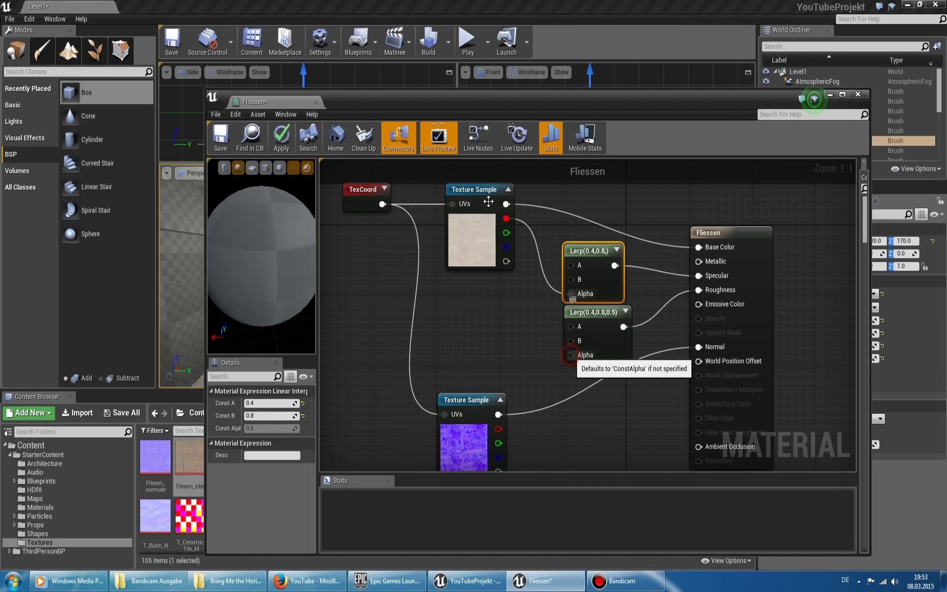
pyautogui.moveTo(505, 218); pyautogui.dragTo(571, 355)
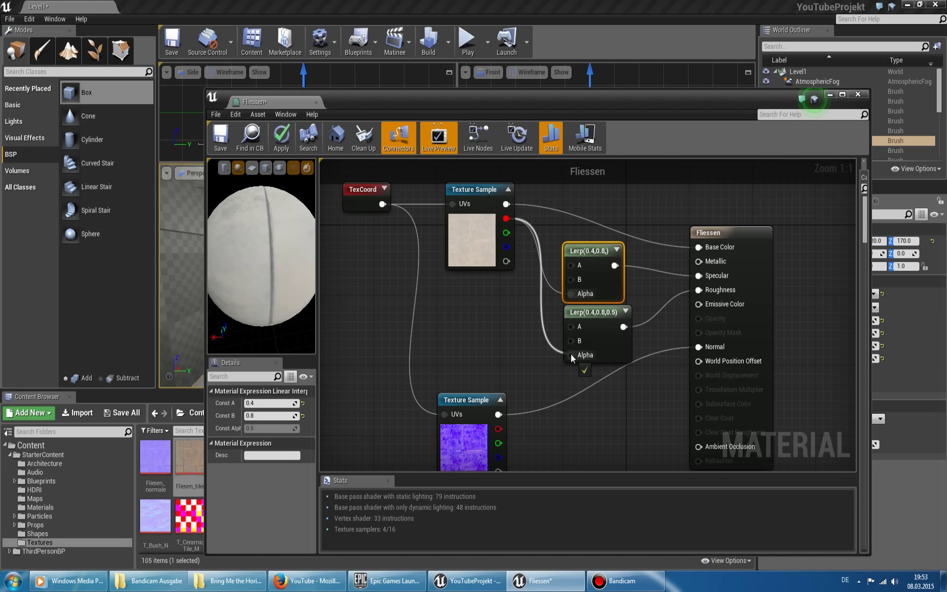
pyautogui.click(596, 314)
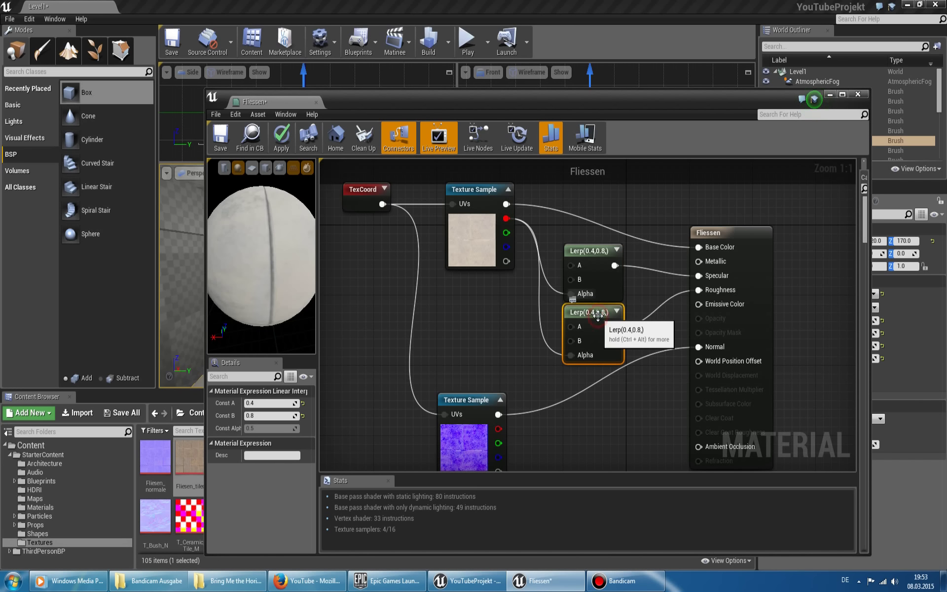
pyautogui.click(587, 254)
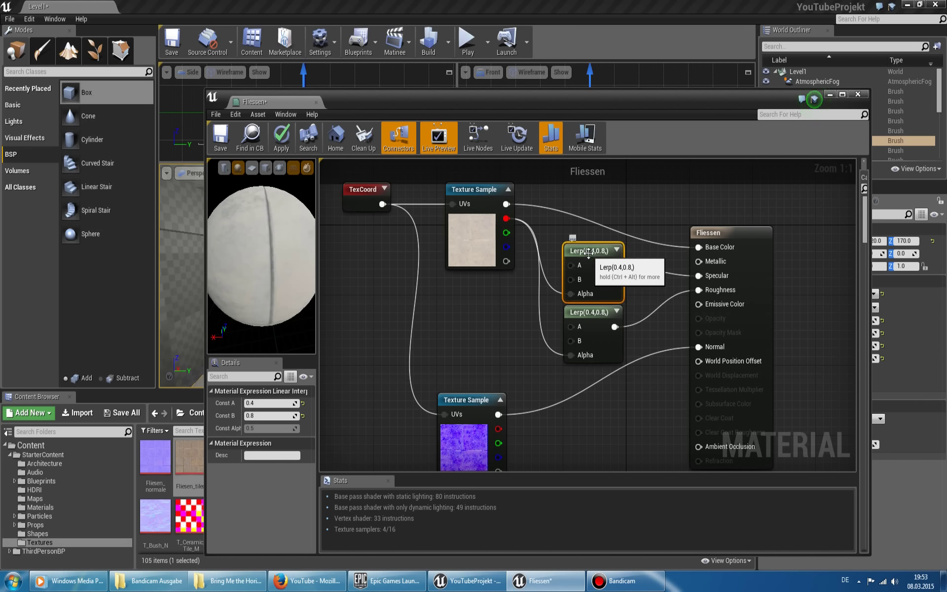
pyautogui.click(583, 315)
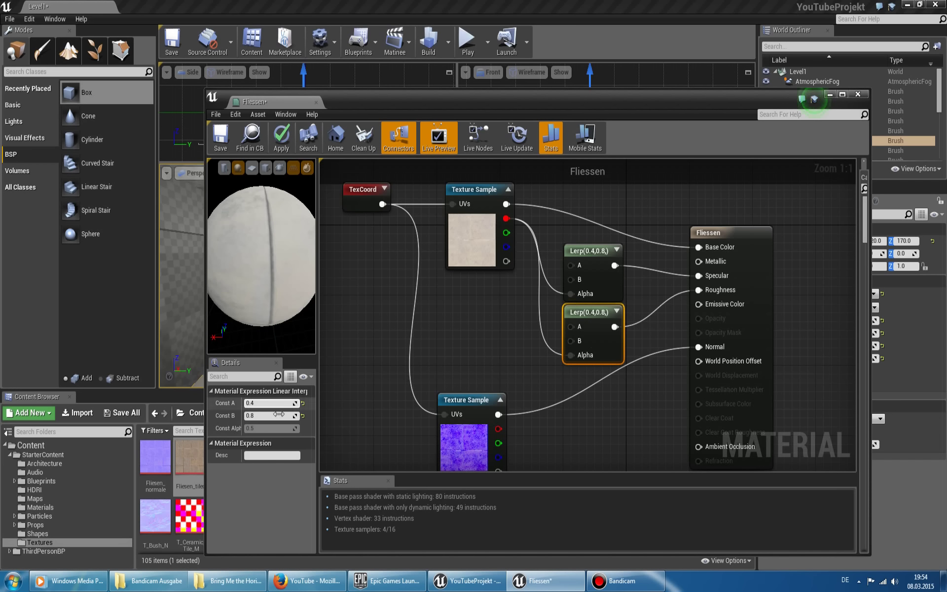
# Set the upper Lerp's Const A to 0.2 and Const B to 0.6.
pyautogui.click(580, 254)
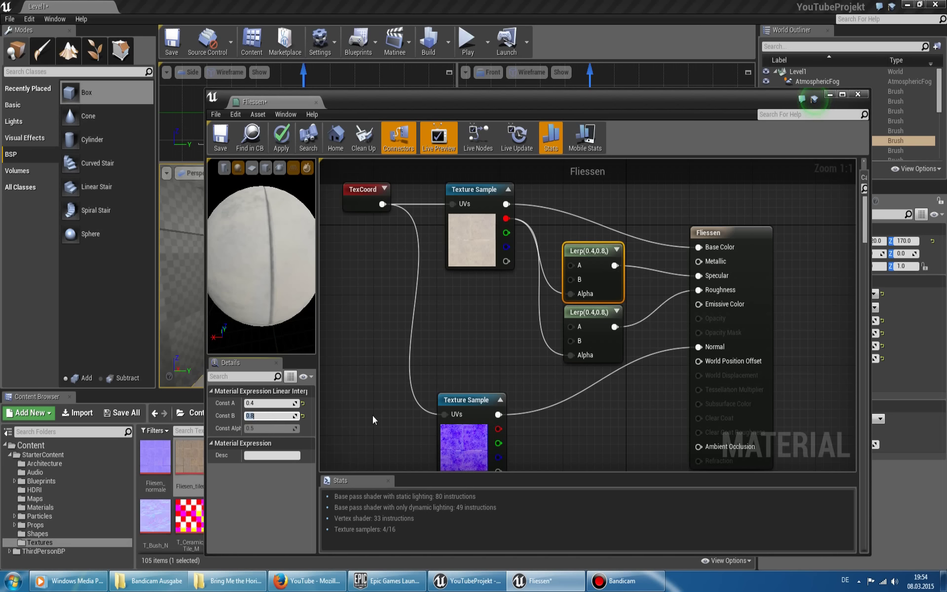
pyautogui.write('0.')
pyautogui.write('6')
pyautogui.click(274, 401)
pyautogui.press('Return')
pyautogui.write('2')
pyautogui.press('Return')
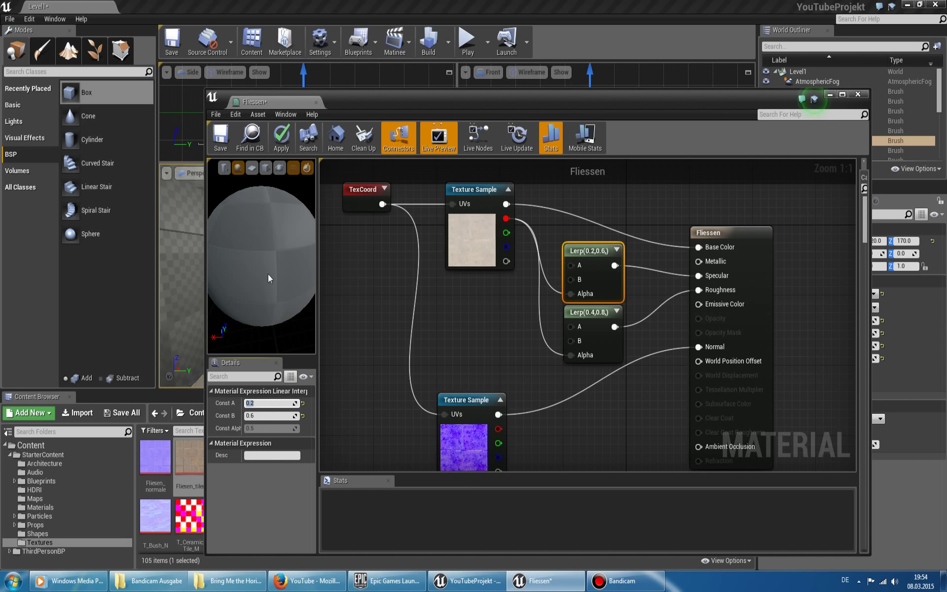
pyautogui.scroll(-1, 526, 395)
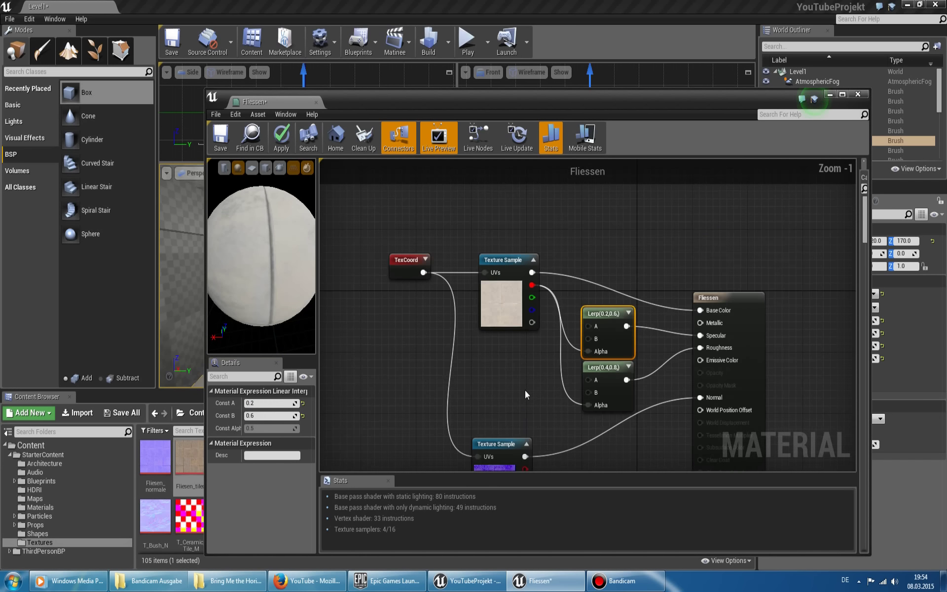
pyautogui.scroll(-1, 526, 394)
pyautogui.scroll(-1, 538, 368)
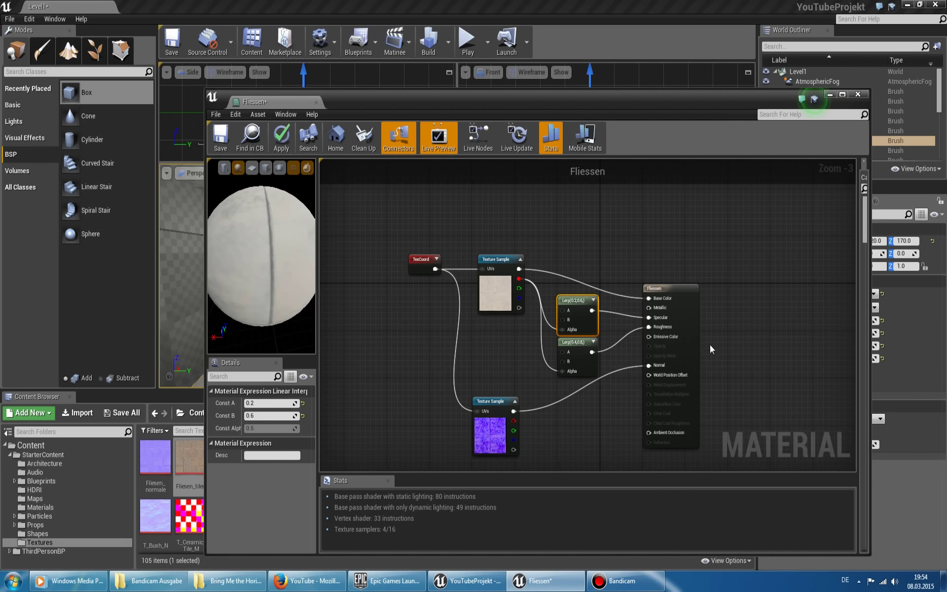
pyautogui.moveTo(725, 358)
pyautogui.mouseDown(button='right')
pyautogui.moveTo(706, 326)
pyautogui.moveTo(717, 311)
pyautogui.mouseUp(button='right')
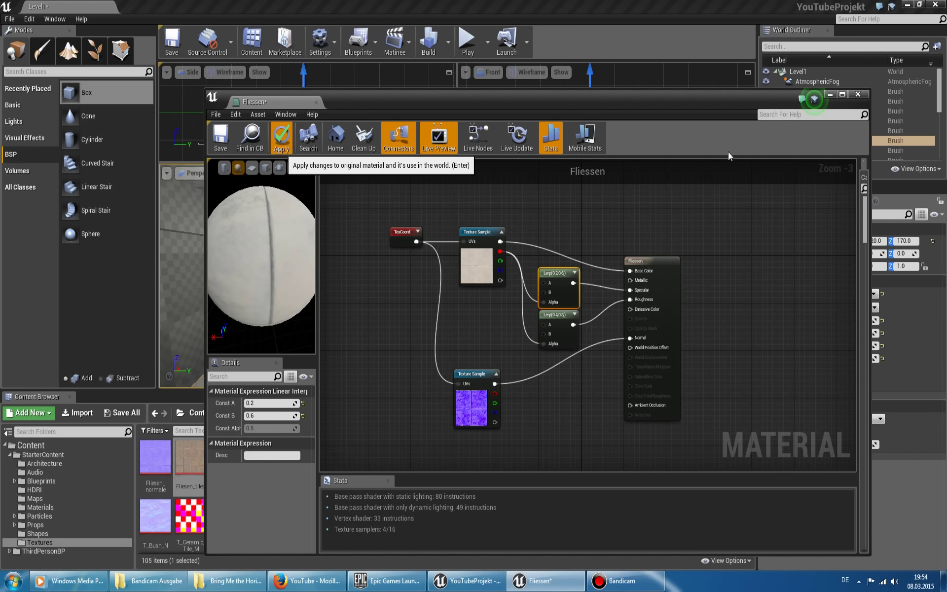
# Minimize the Fliessen editor and fly down the corridor to view the tiled floor.
pyautogui.click(830, 94)
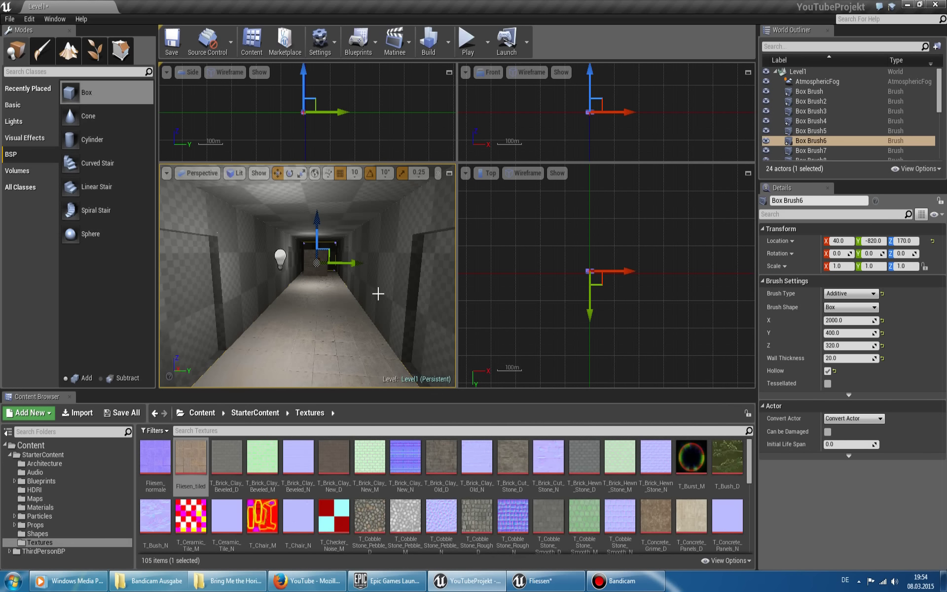
pyautogui.scroll(3, 378, 293)
pyautogui.scroll(3, 378, 293)
pyautogui.scroll(2, 378, 294)
pyautogui.scroll(3, 378, 294)
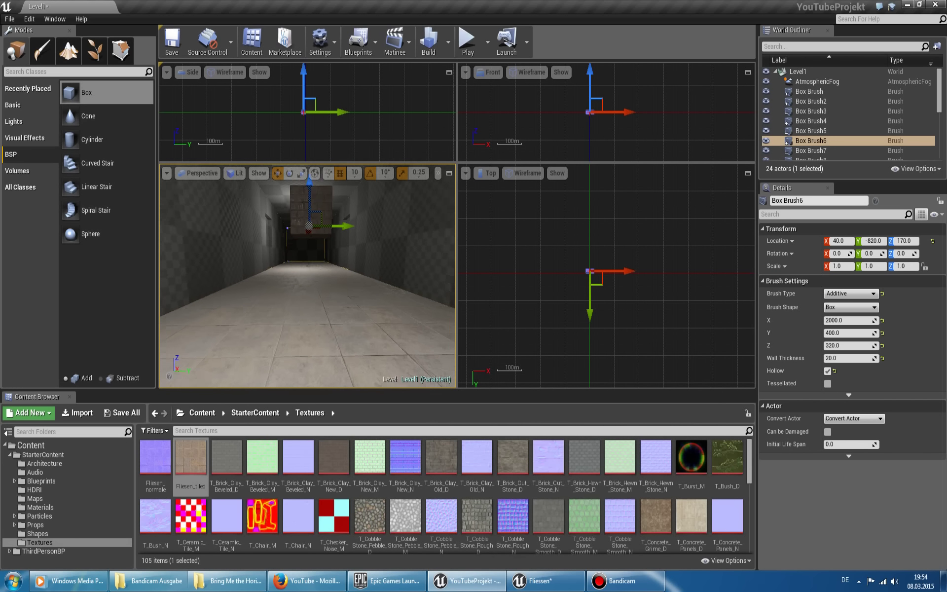
pyautogui.scroll(3, 376, 292)
pyautogui.scroll(3, 378, 292)
pyautogui.moveTo(377, 293); pyautogui.dragTo(378, 290, button='right')
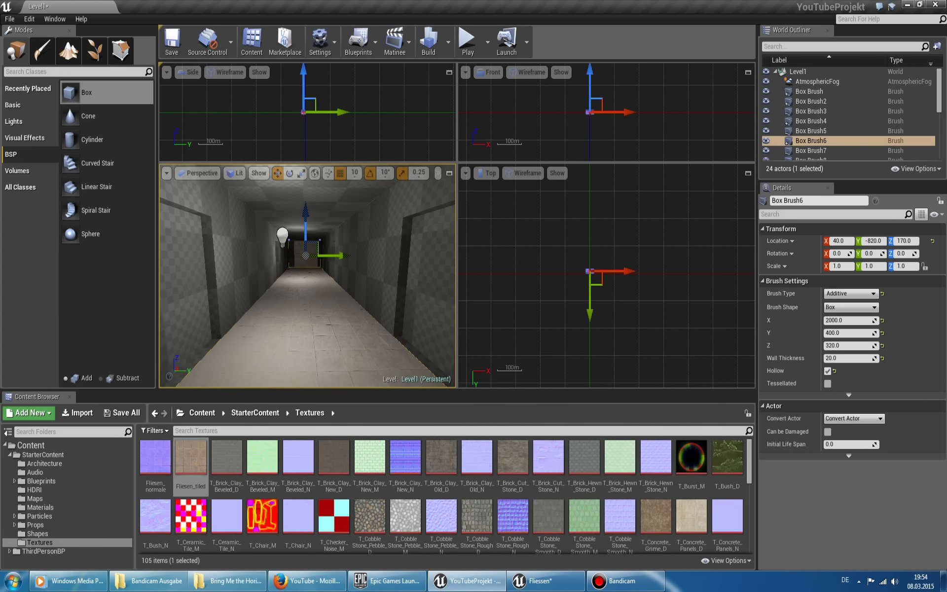
# Bring the Fliessen material editor back to the front from the taskbar.
pyautogui.click(623, 586)
pyautogui.click(624, 585)
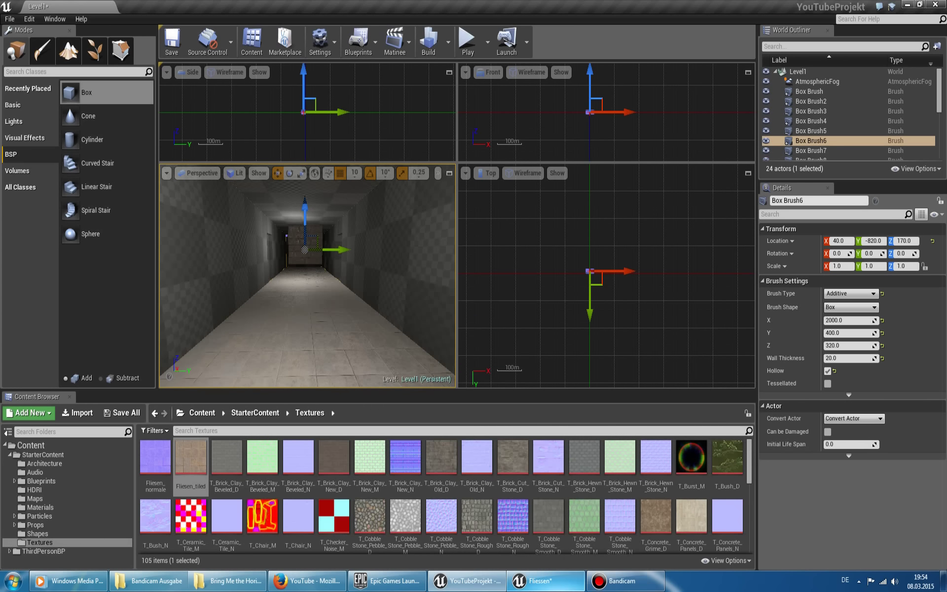
pyautogui.click(554, 582)
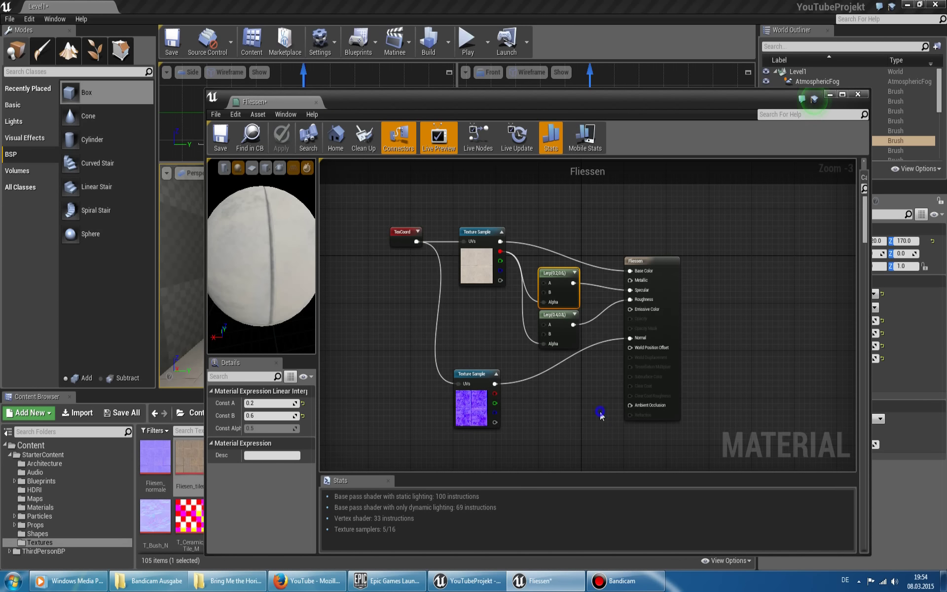
# Close the Fliessen material editor and turn the Perspective view toward the brick box.
pyautogui.moveTo(600, 415); pyautogui.dragTo(618, 429, button='right')
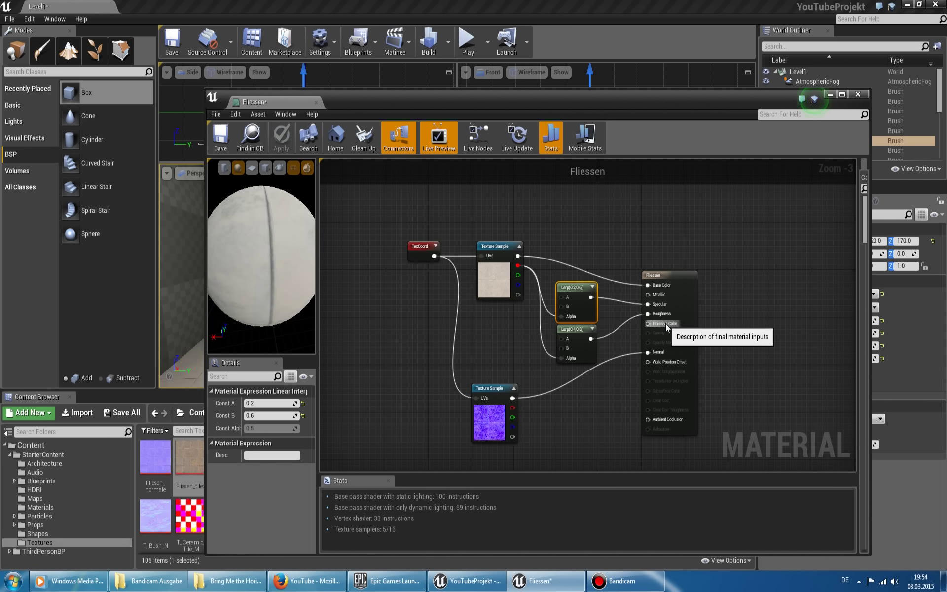
pyautogui.click(858, 94)
pyautogui.moveTo(370, 296); pyautogui.dragTo(352, 295, button='right')
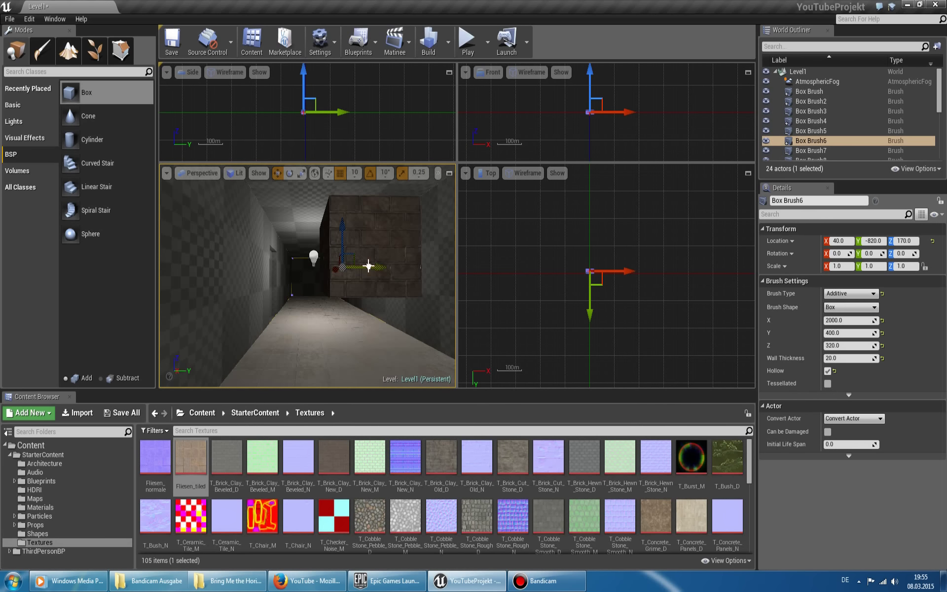
# Delete the brick box brush from the corridor, then look along the Fliessen-tiled floor.
pyautogui.click(368, 266)
pyautogui.press('Delete')
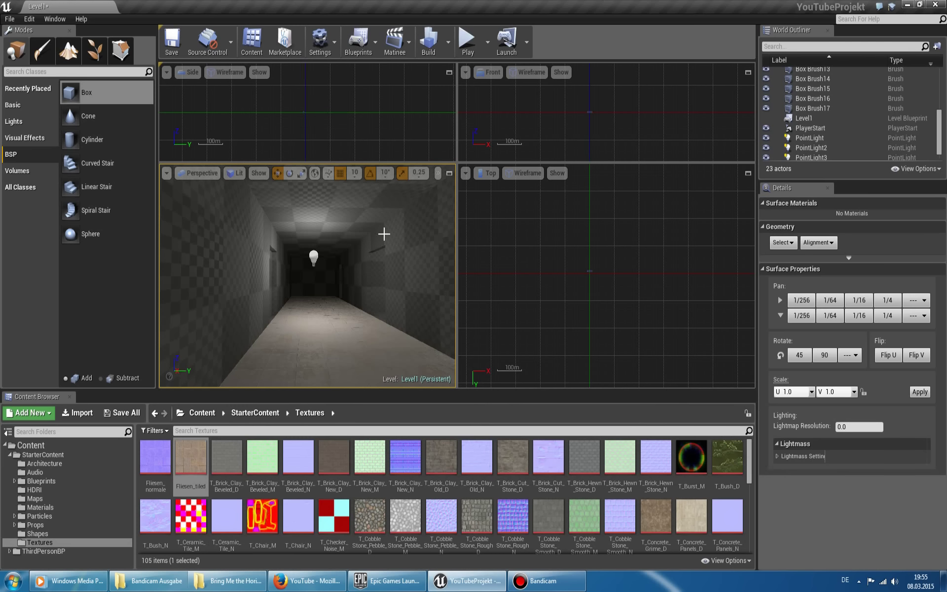
pyautogui.moveTo(383, 234)
pyautogui.mouseDown(button='right')
pyautogui.moveTo(295, 313)
pyautogui.moveTo(314, 282)
pyautogui.mouseUp(button='right')
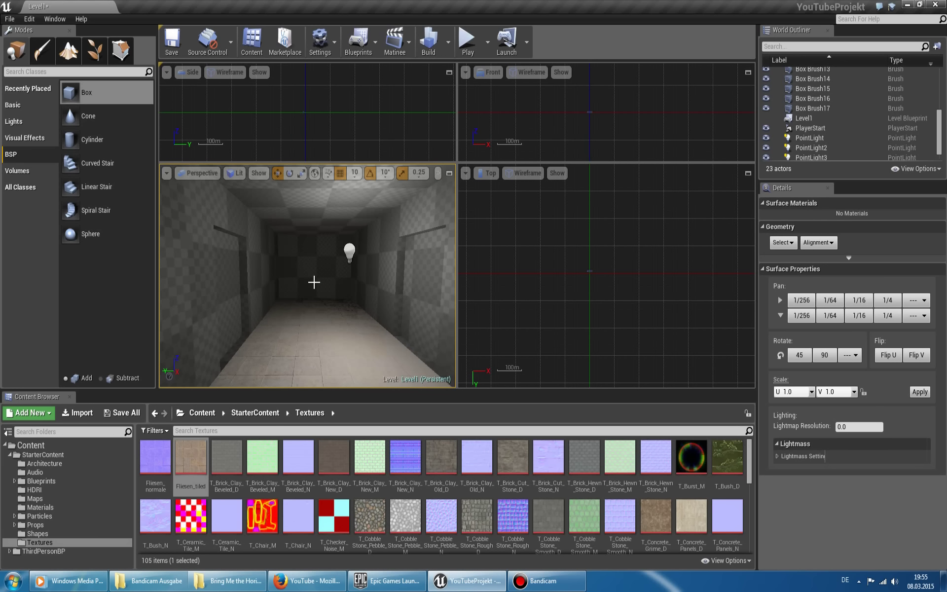
pyautogui.moveTo(313, 282); pyautogui.dragTo(328, 294, button='right')
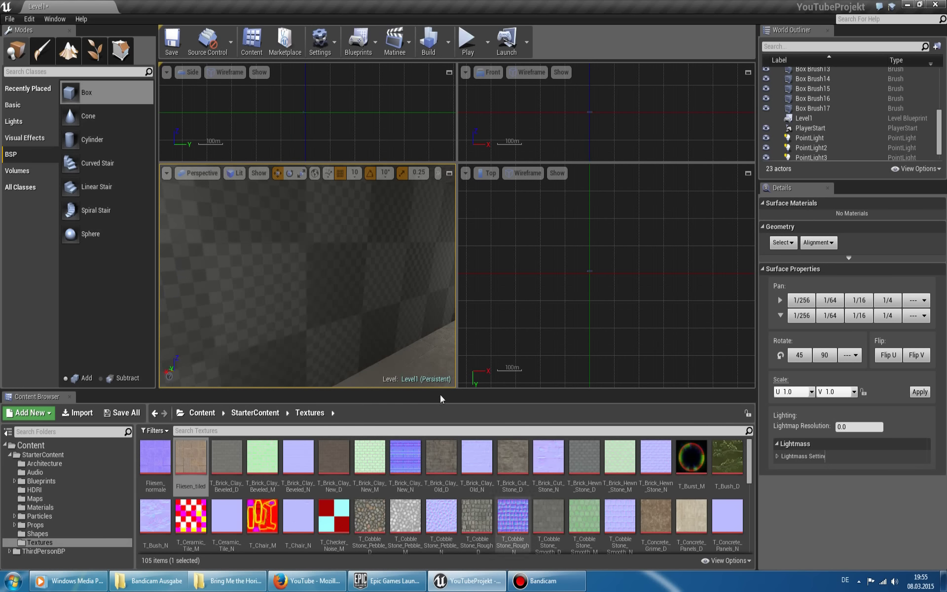
pyautogui.moveTo(374, 345); pyautogui.dragTo(369, 339, button='right')
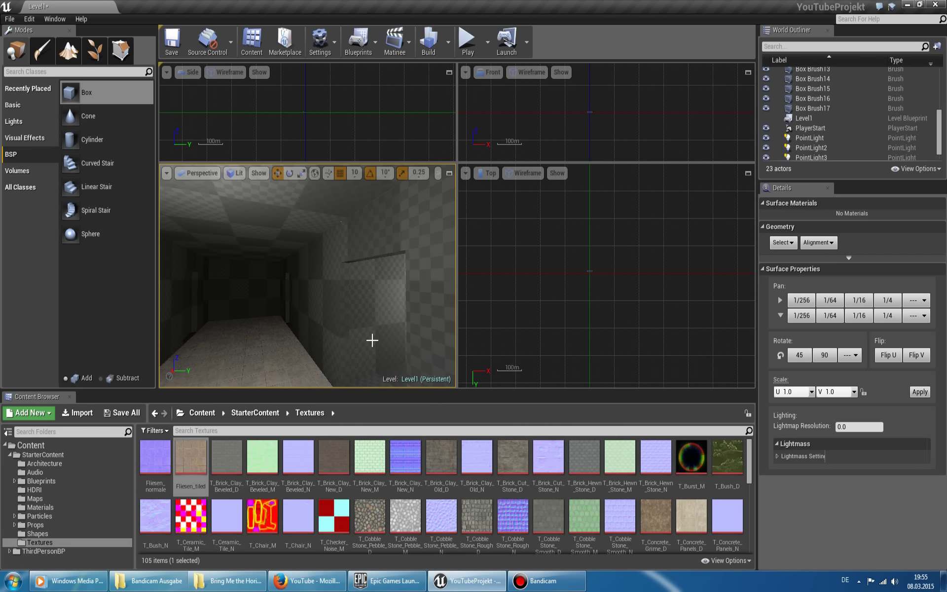